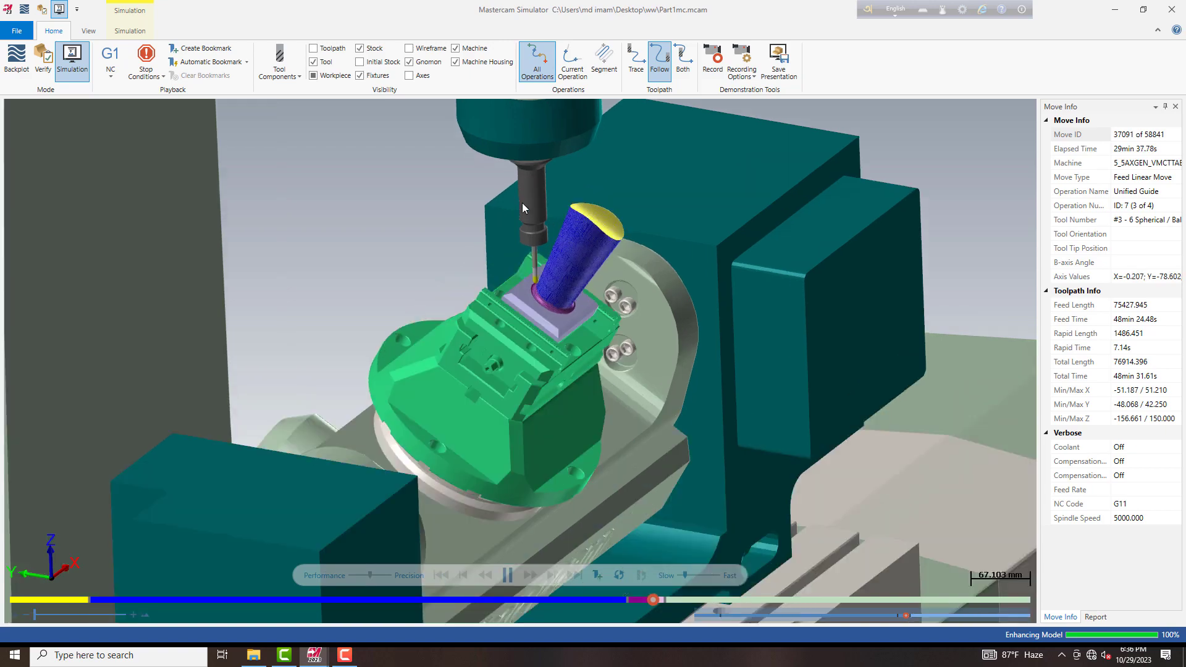
Step: Speed the 5-axis simulation playback toward Fast and zoom around the tool near move 55898
{"action": "scroll", "coordinate": [522, 202], "scroll_direction": "up", "scroll_amount": 2}
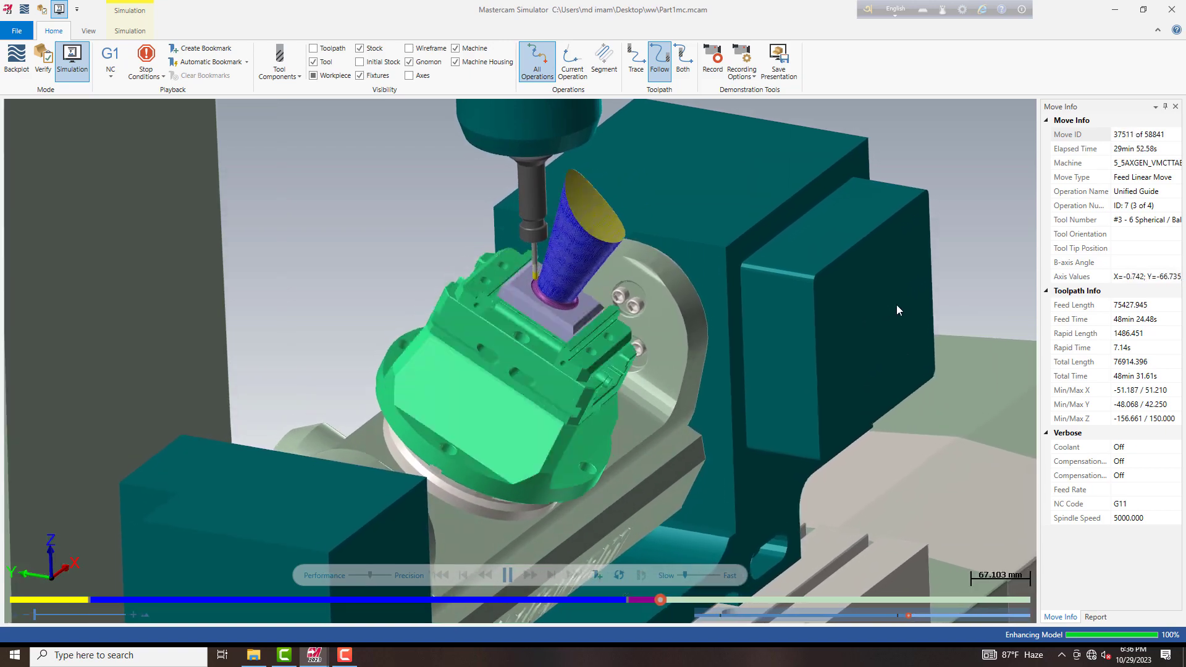
{"action": "scroll", "coordinate": [572, 200], "scroll_direction": "up", "scroll_amount": 2}
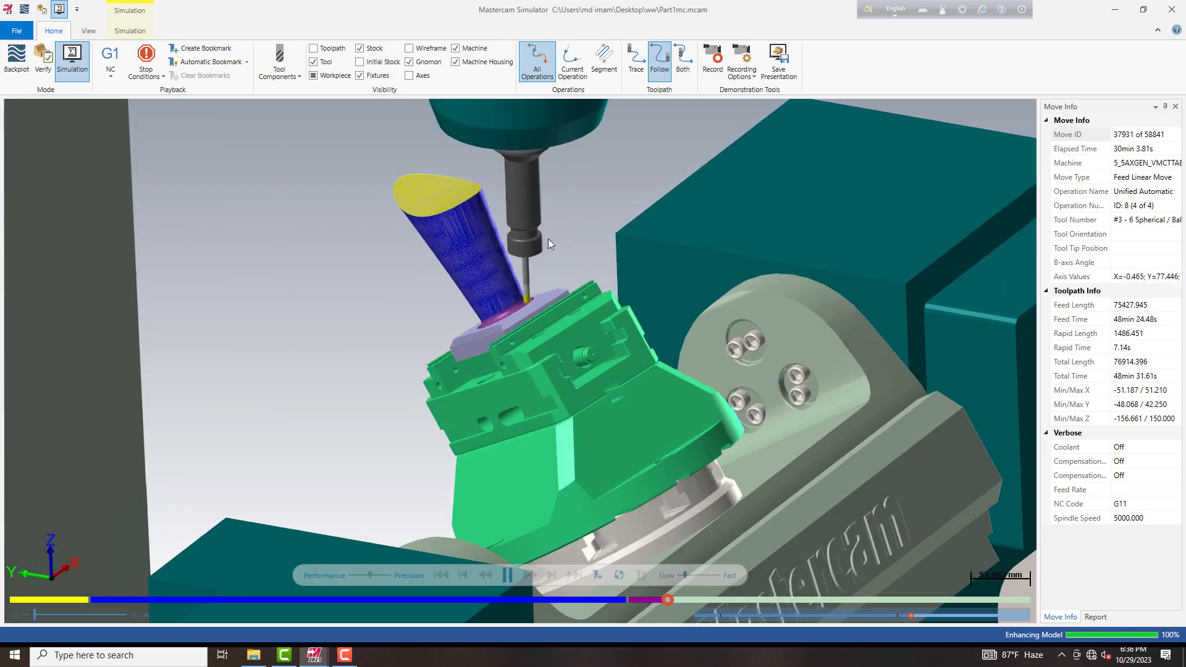
{"action": "scroll", "coordinate": [561, 272], "scroll_direction": "down", "scroll_amount": 1}
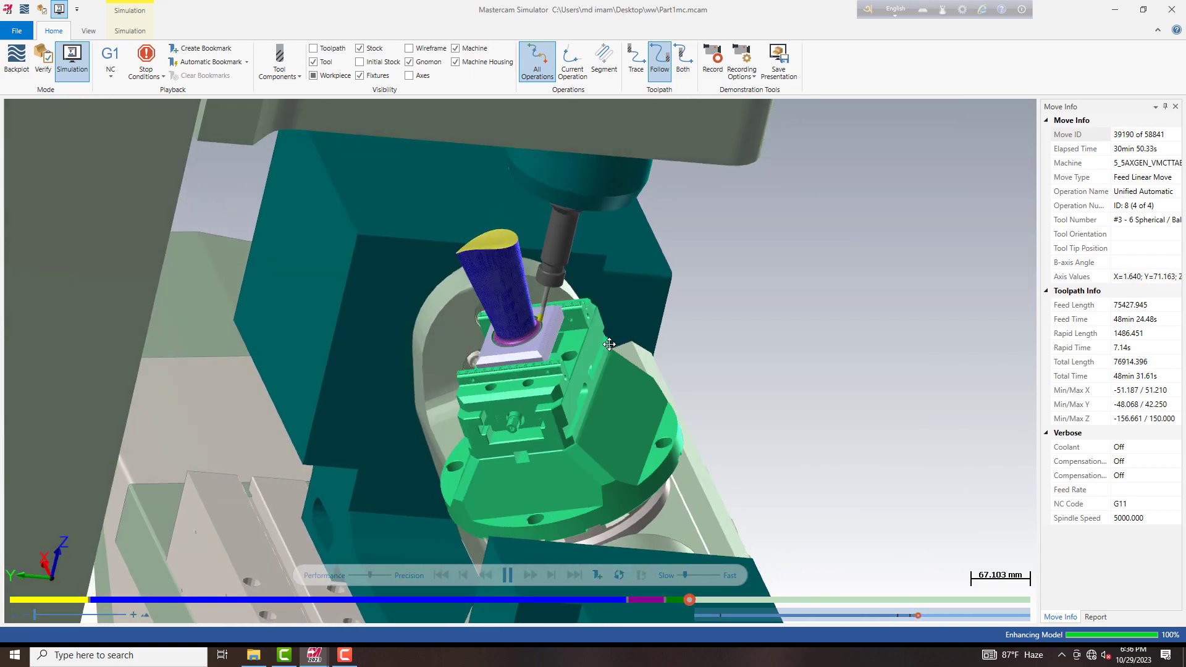
{"action": "left_click_drag", "start_coordinate": [684, 575], "coordinate": [681, 576]}
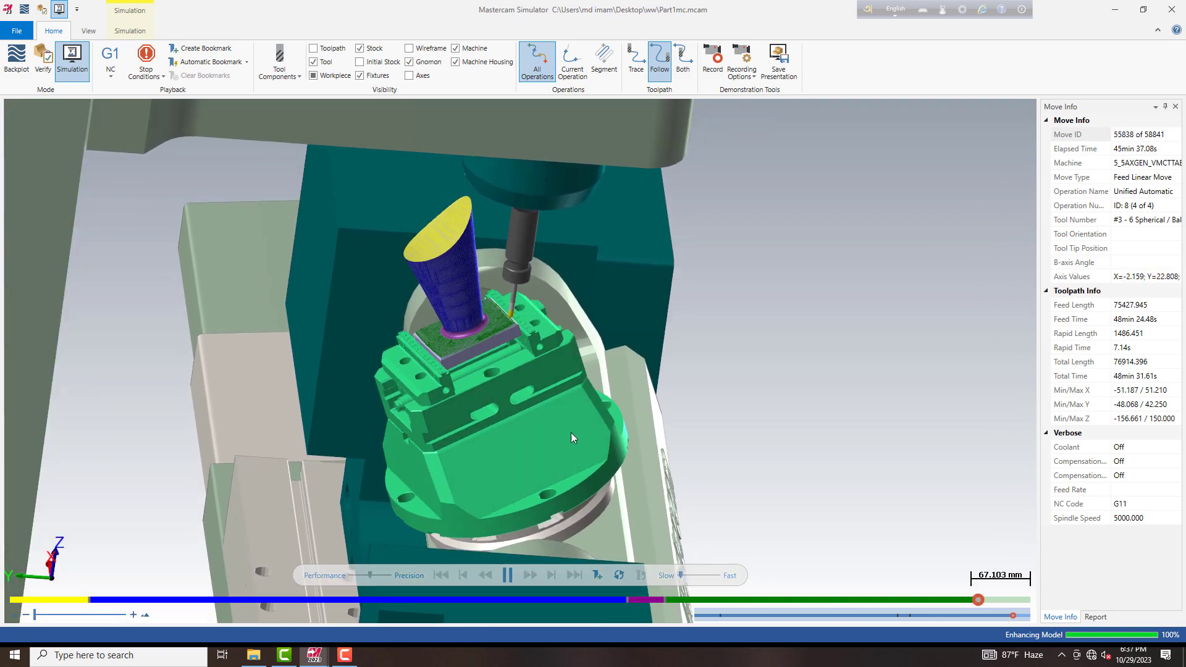
{"action": "scroll", "coordinate": [555, 431], "scroll_direction": "up", "scroll_amount": 2}
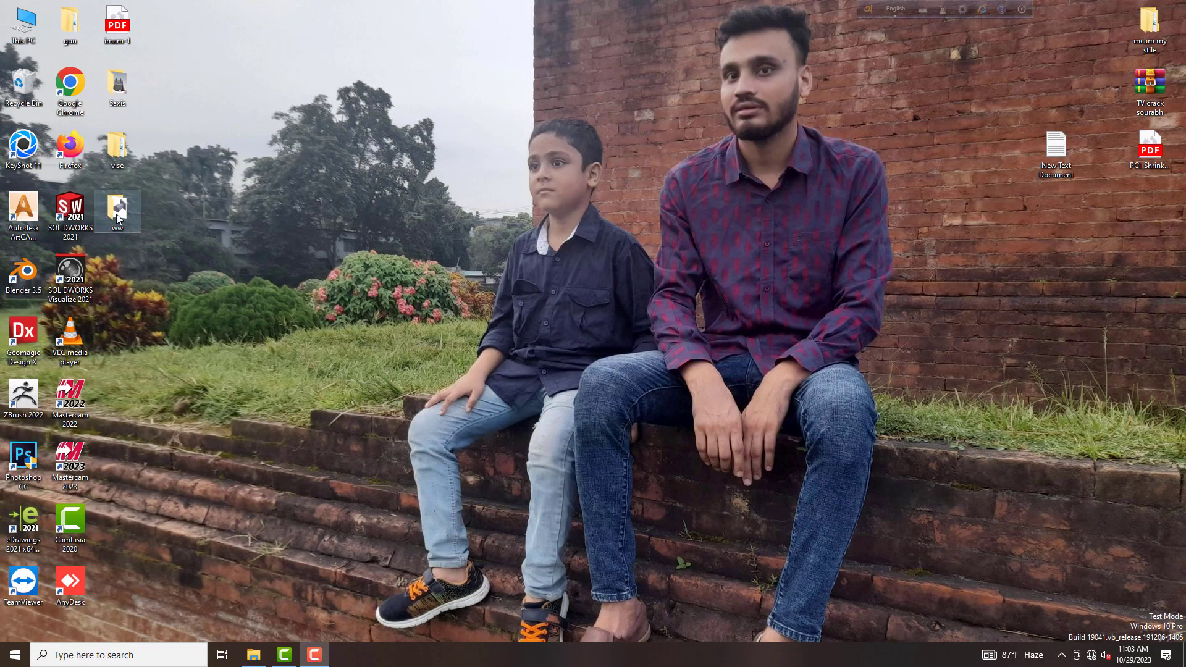
Step: Open Part1.mcam from the ww folder in Mastercam and close the Explorer window
{"action": "double_click", "coordinate": [117, 217]}
{"action": "mouse_move", "coordinate": [566, 212]}
{"action": "left_mouse_down"}
{"action": "mouse_move", "coordinate": [96, 460]}
{"action": "mouse_move", "coordinate": [69, 462]}
{"action": "left_mouse_up"}
{"action": "left_click", "coordinate": [958, 80]}
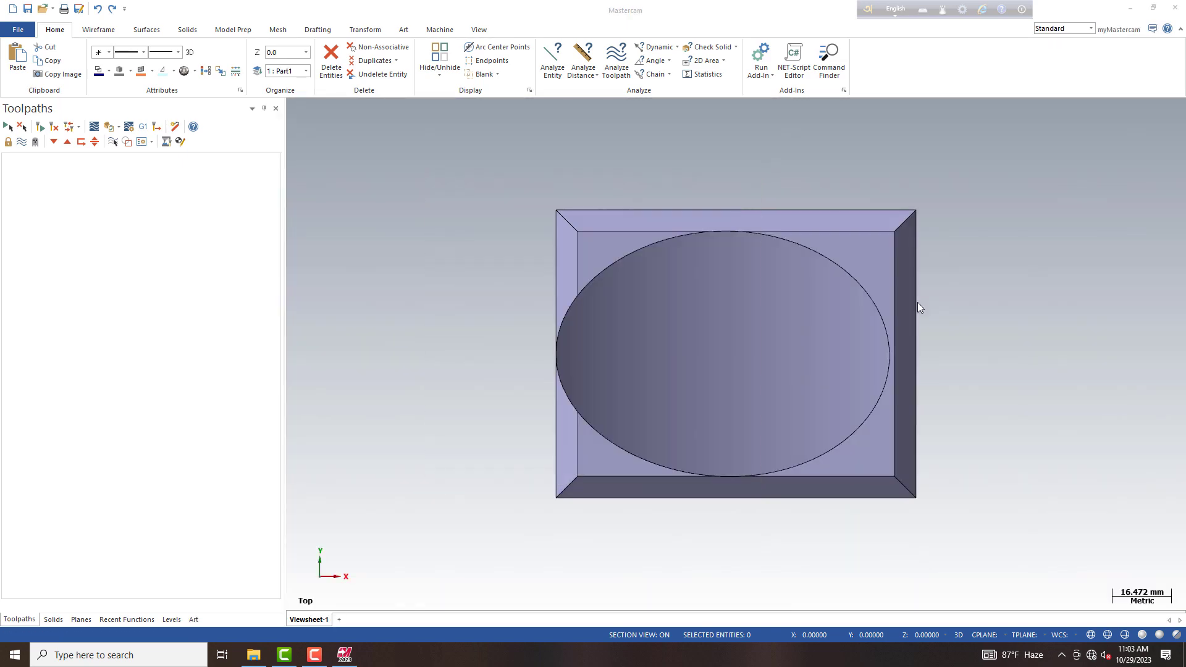
Step: Fit the tapered part in view and orbit to a tilted side view
{"action": "scroll", "coordinate": [870, 417], "scroll_direction": "up", "scroll_amount": 3}
{"action": "scroll", "coordinate": [853, 411], "scroll_direction": "up", "scroll_amount": 2}
{"action": "right_click", "coordinate": [852, 410]}
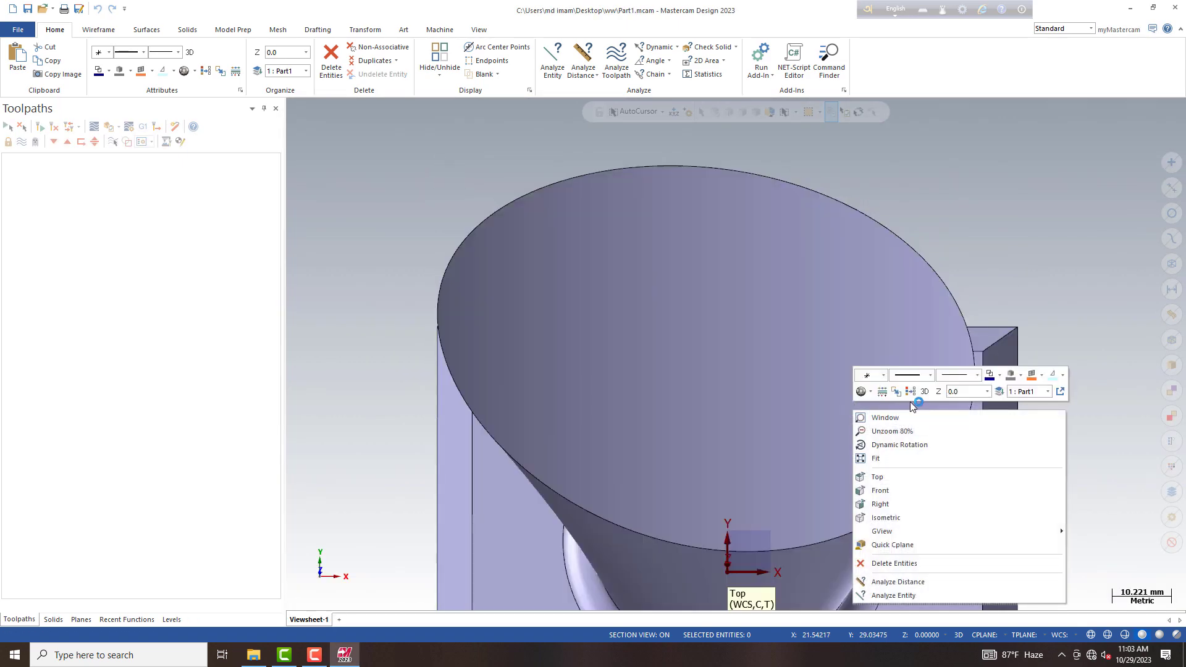
{"action": "left_click", "coordinate": [888, 461]}
{"action": "middle_click_drag", "start_coordinate": [888, 461], "coordinate": [946, 410]}
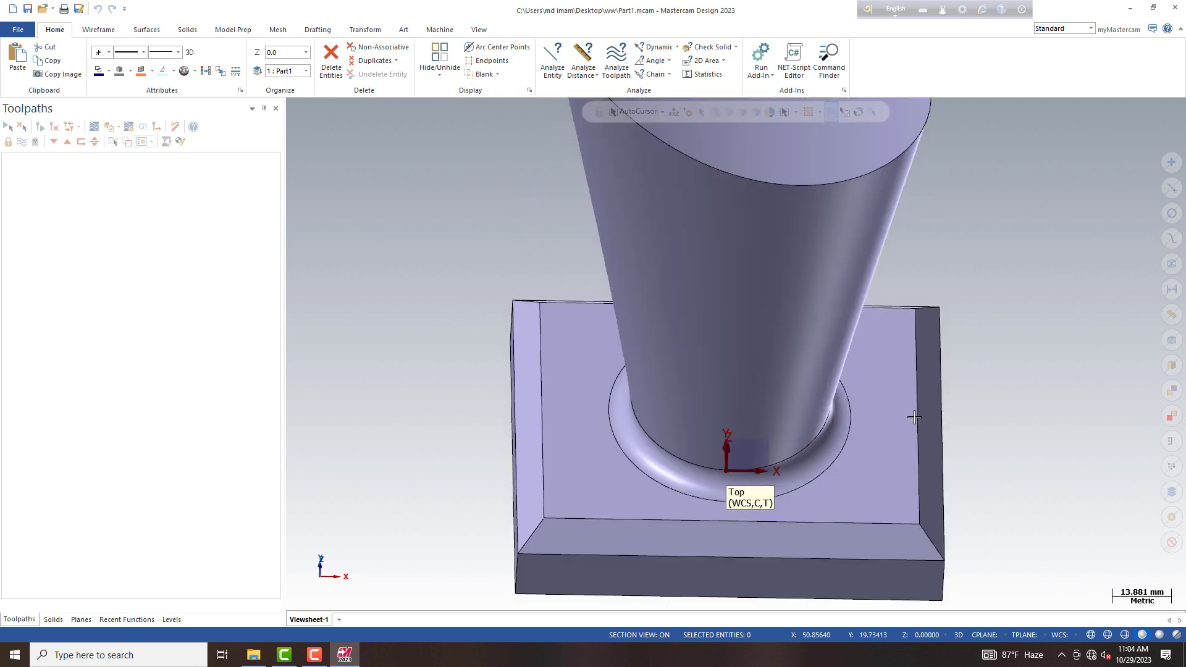
{"action": "left_click", "coordinate": [100, 30]}
Step: Build a wireframe Bounding Box from the tapered solid, checking the 100/80/170 size
{"action": "scroll", "coordinate": [672, 350], "scroll_direction": "down", "scroll_amount": 2}
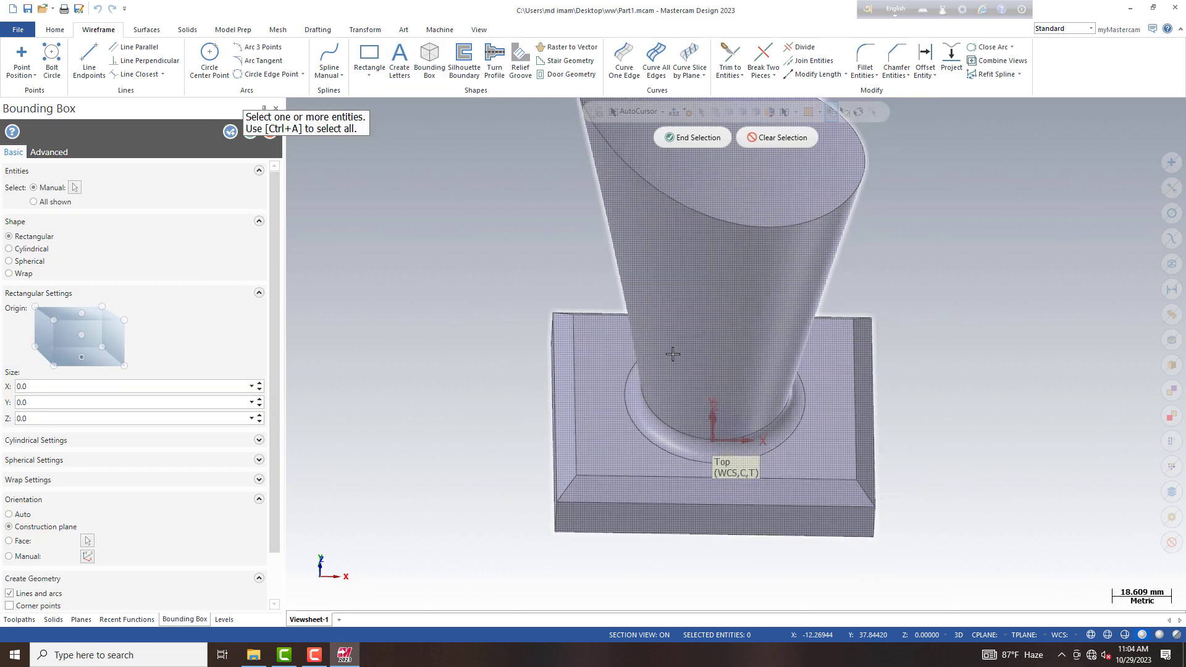
{"action": "left_click", "coordinate": [702, 288]}
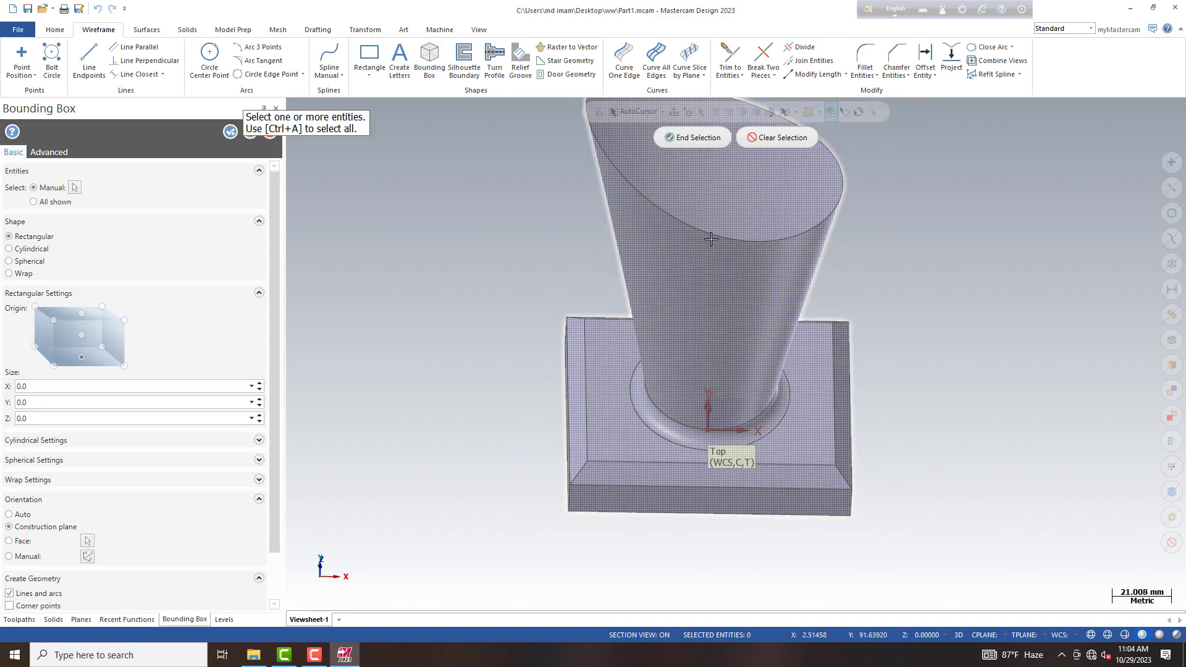
{"action": "left_click", "coordinate": [693, 137]}
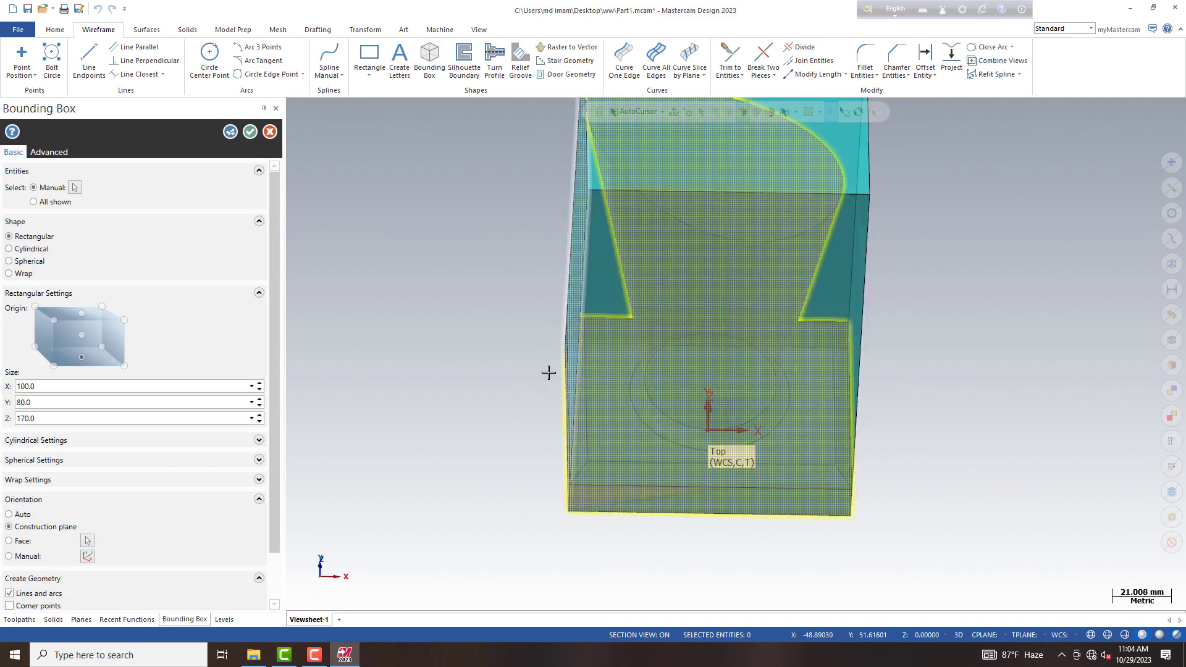
{"action": "middle_click_drag", "start_coordinate": [548, 372], "coordinate": [748, 468]}
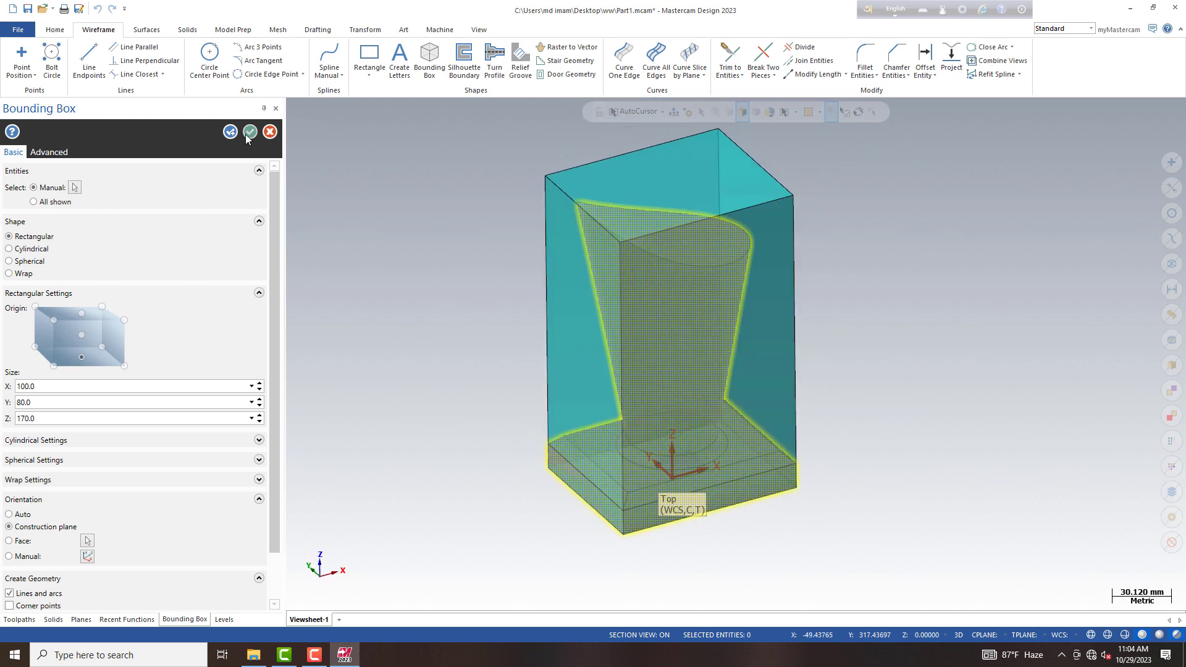
{"action": "left_click", "coordinate": [249, 132]}
Step: Switch to the Transform tools
{"action": "left_click", "coordinate": [369, 30]}
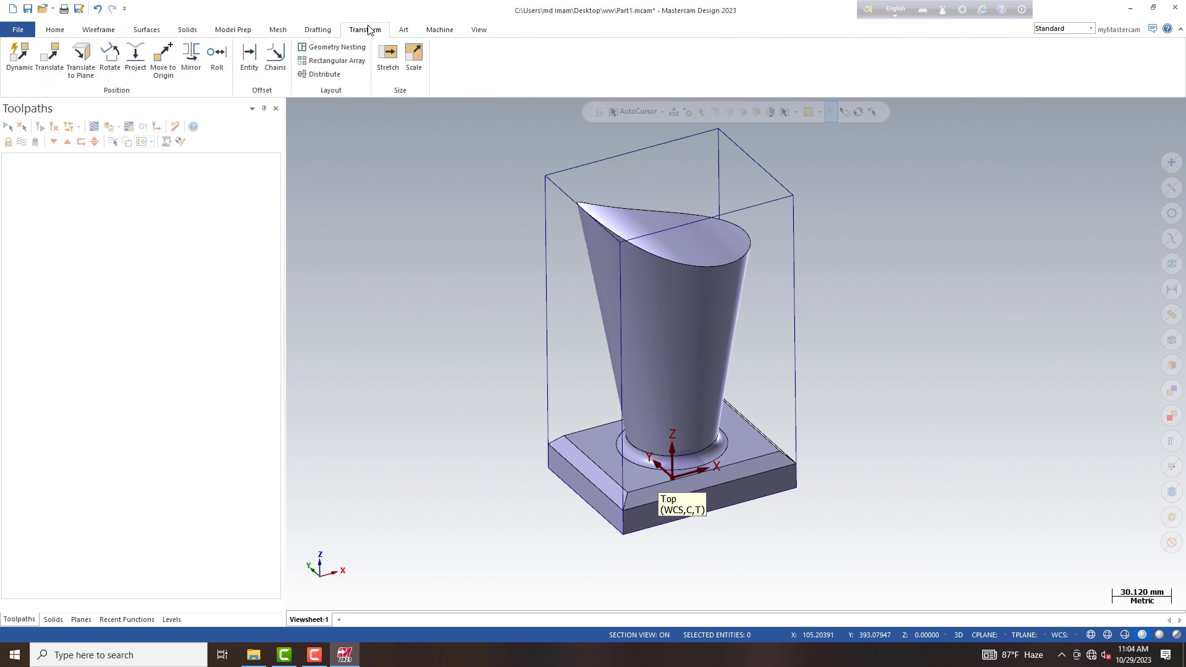
Step: Move the geometry to origin using the bounding box's top-centre point, then fit the view
{"action": "left_click", "coordinate": [163, 55]}
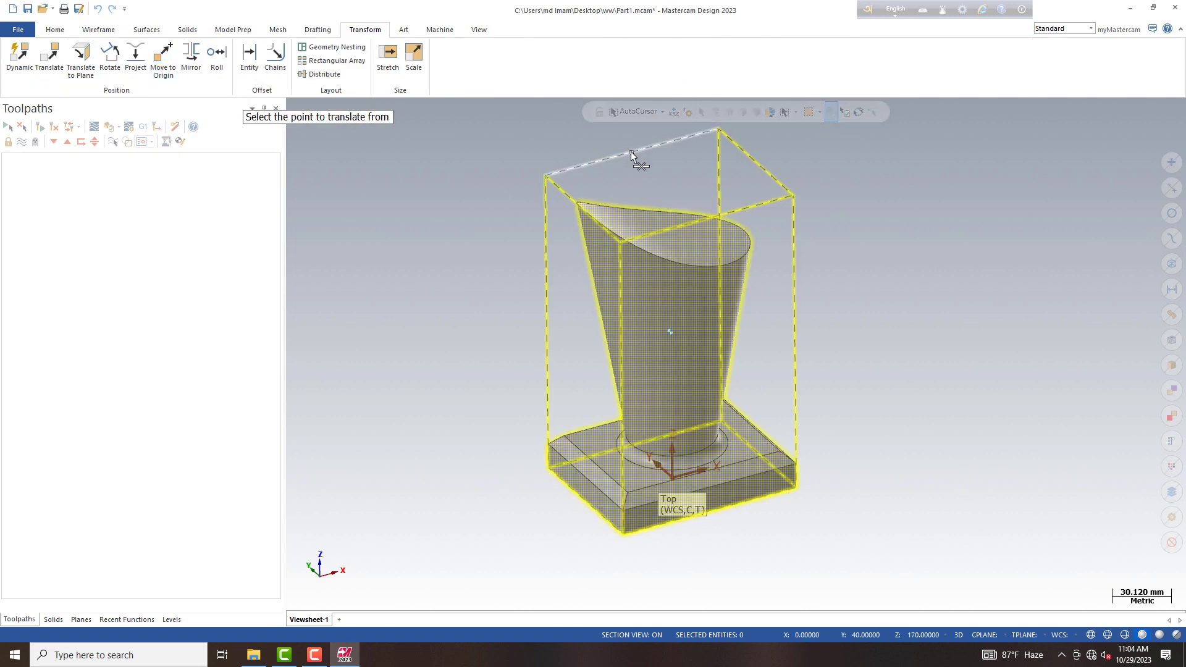
{"action": "left_click", "coordinate": [669, 187]}
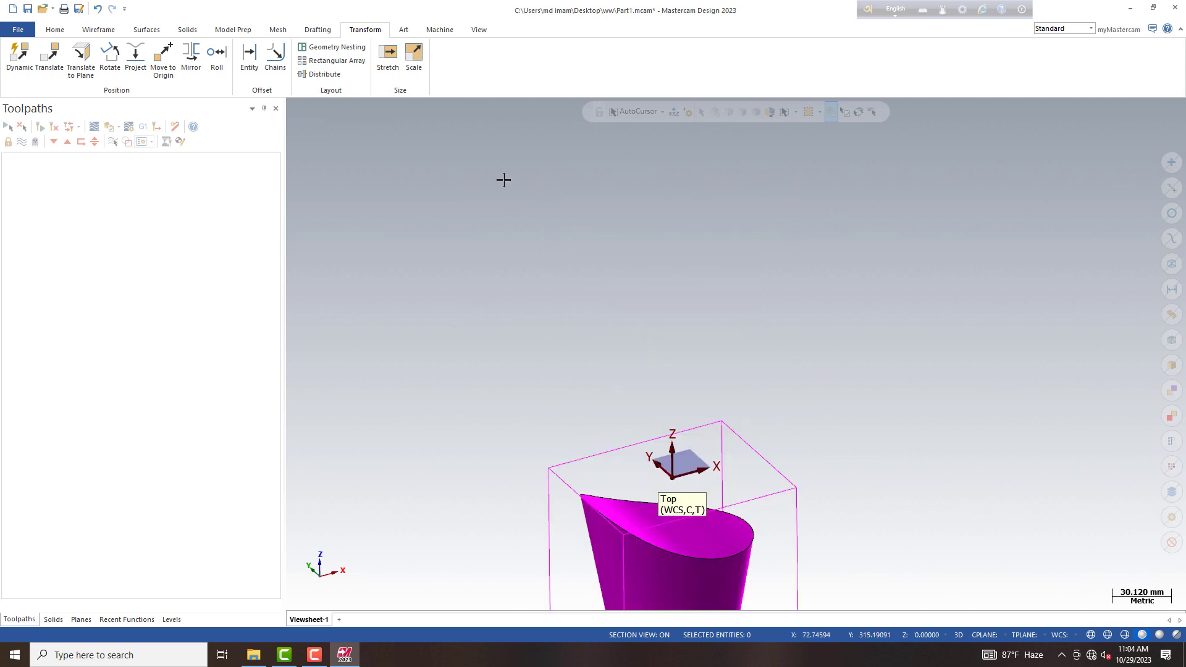
{"action": "right_click", "coordinate": [482, 178]}
{"action": "left_click", "coordinate": [505, 225]}
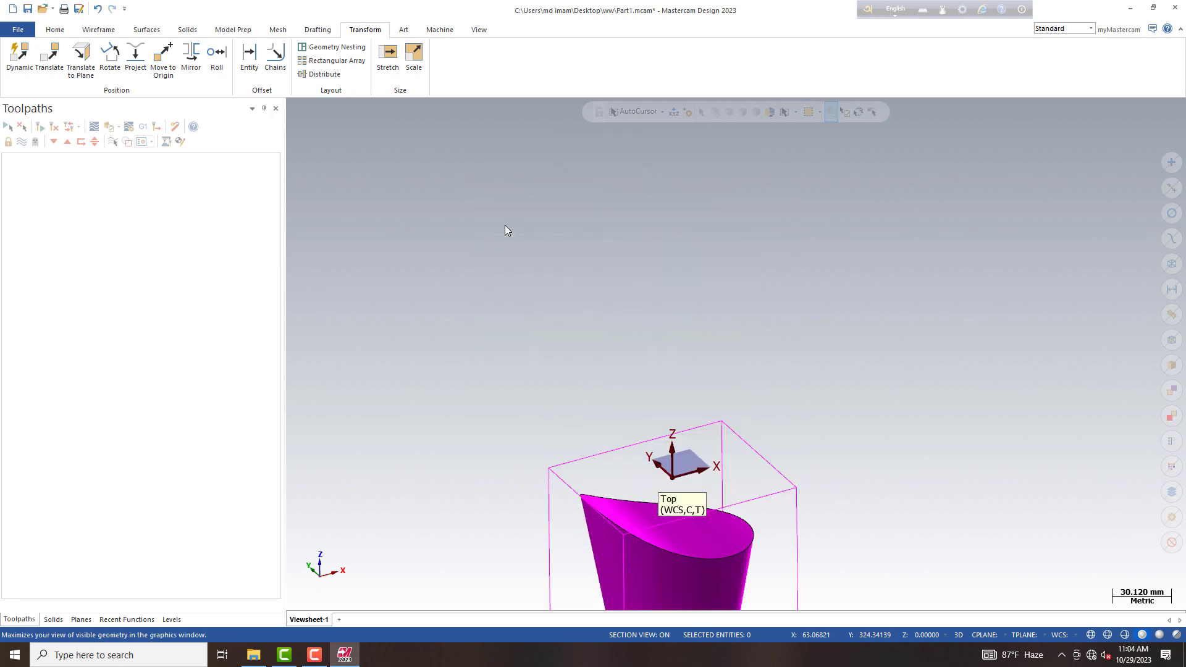
Step: Select and delete the bounding-box wireframe around the part
{"action": "left_click", "coordinate": [709, 327]}
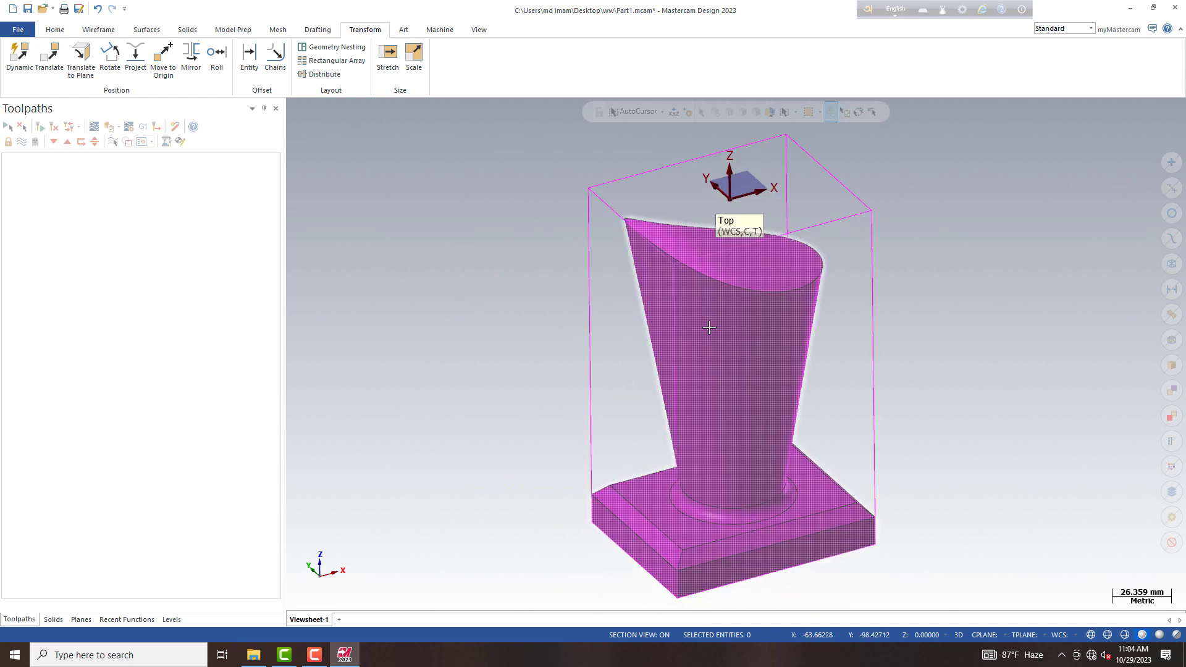
{"action": "right_click", "coordinate": [709, 328]}
{"action": "key", "text": "Escape"}
{"action": "key", "text": "Escape"}
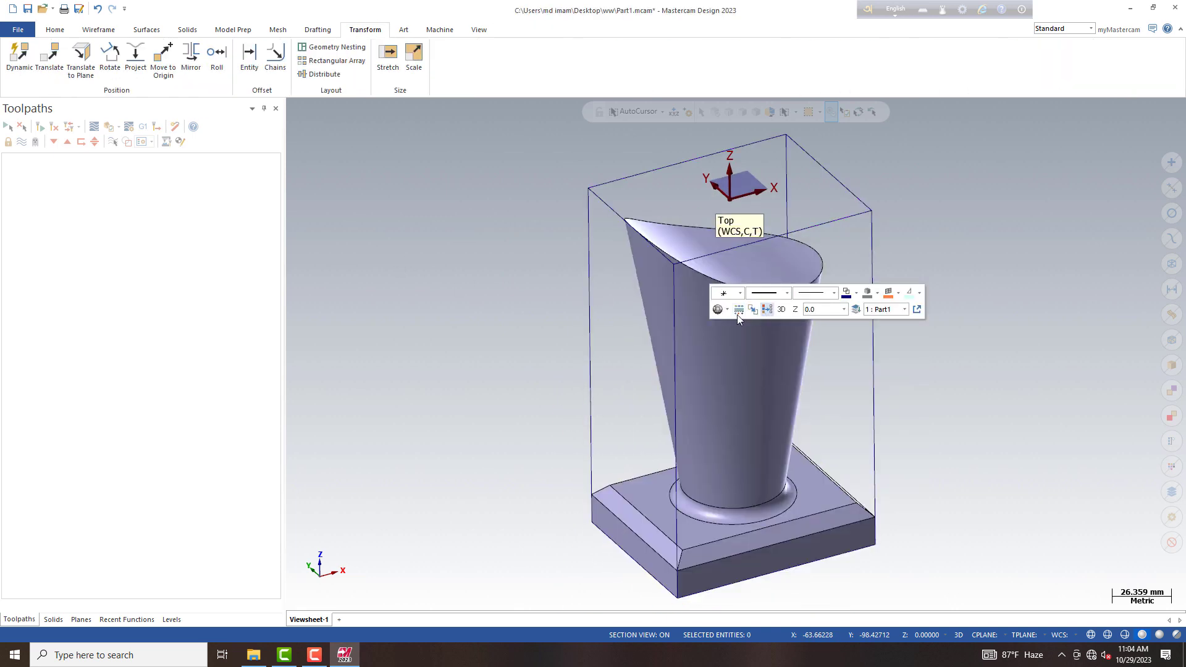
{"action": "left_click", "coordinate": [1173, 264]}
{"action": "key", "text": "Escape"}
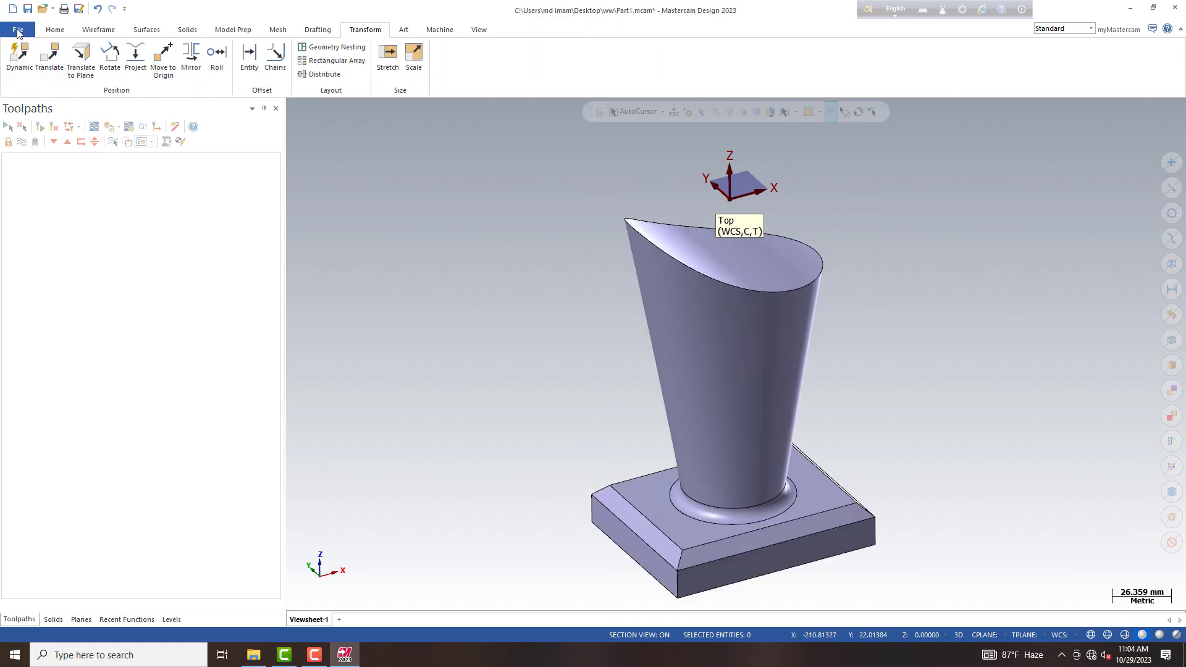
{"action": "left_click", "coordinate": [17, 29]}
Step: Merge vise.mcam from the 5axis folder into the part file
{"action": "left_click", "coordinate": [30, 147]}
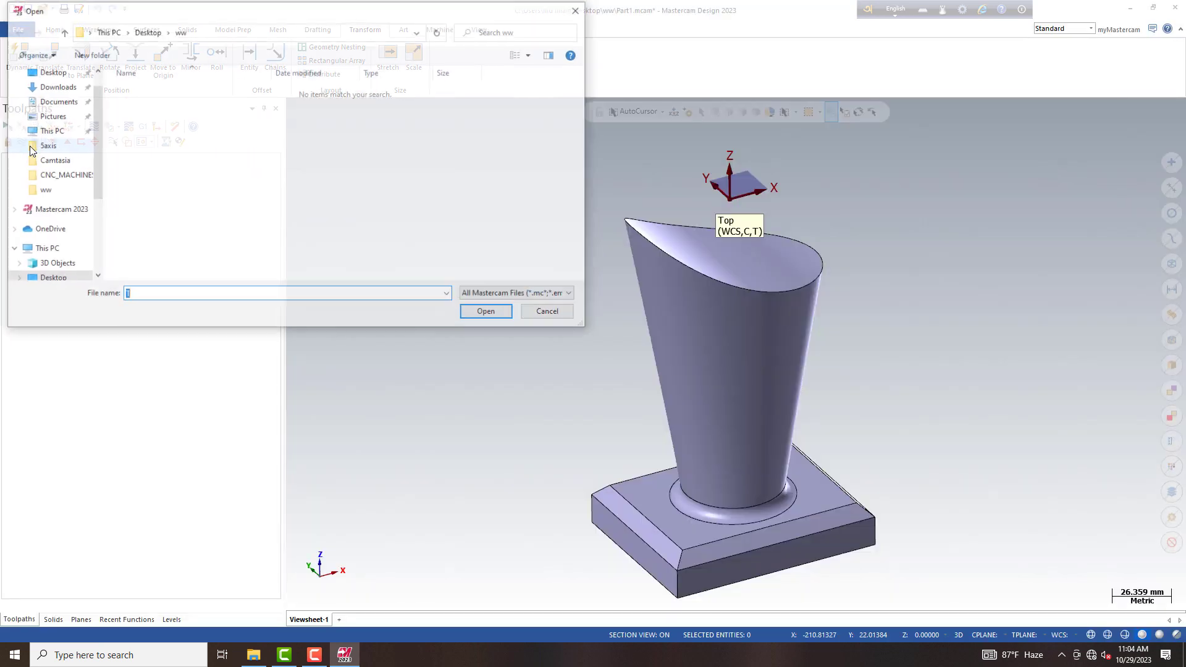
{"action": "left_click", "coordinate": [42, 145]}
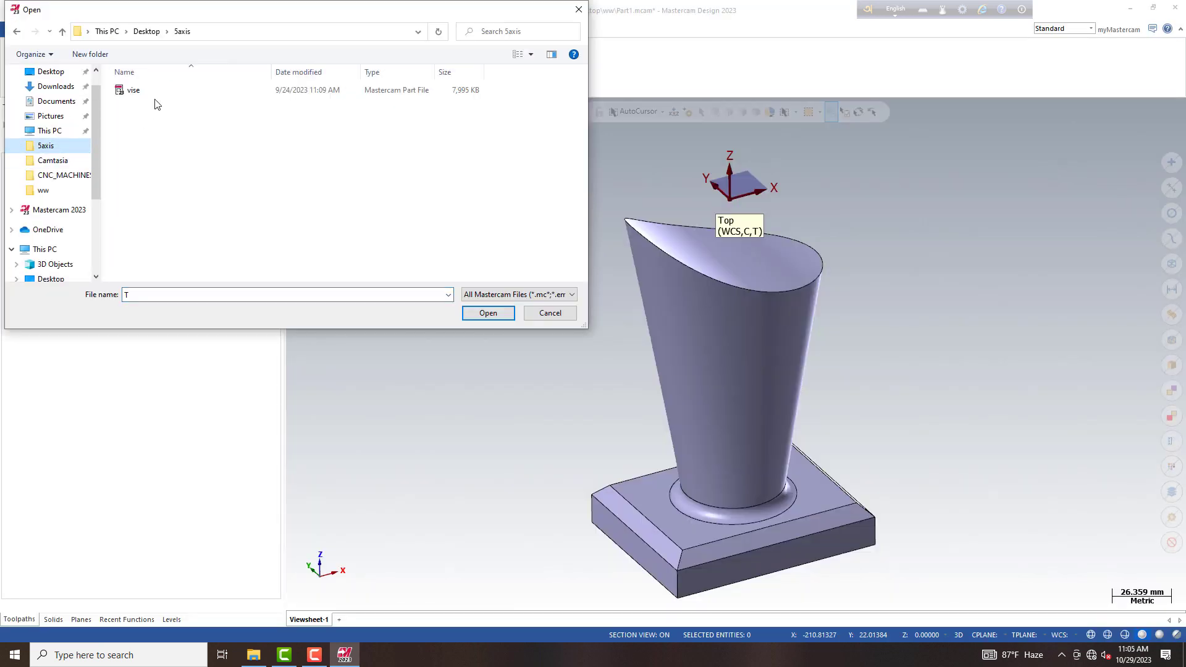
{"action": "left_click", "coordinate": [148, 91]}
{"action": "left_click", "coordinate": [487, 313]}
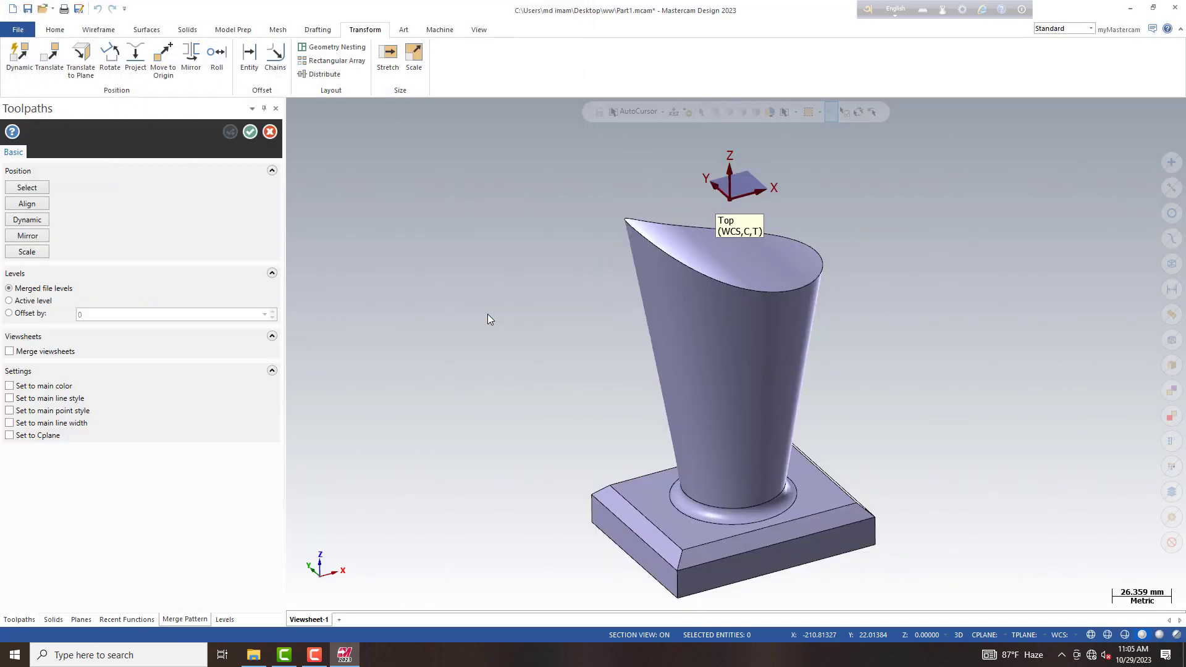
Step: Dynamically lower the vise along Z so the part sits in its jaws
{"action": "scroll", "coordinate": [657, 410], "scroll_direction": "down", "scroll_amount": 3}
{"action": "scroll", "coordinate": [657, 410], "scroll_direction": "down", "scroll_amount": 2}
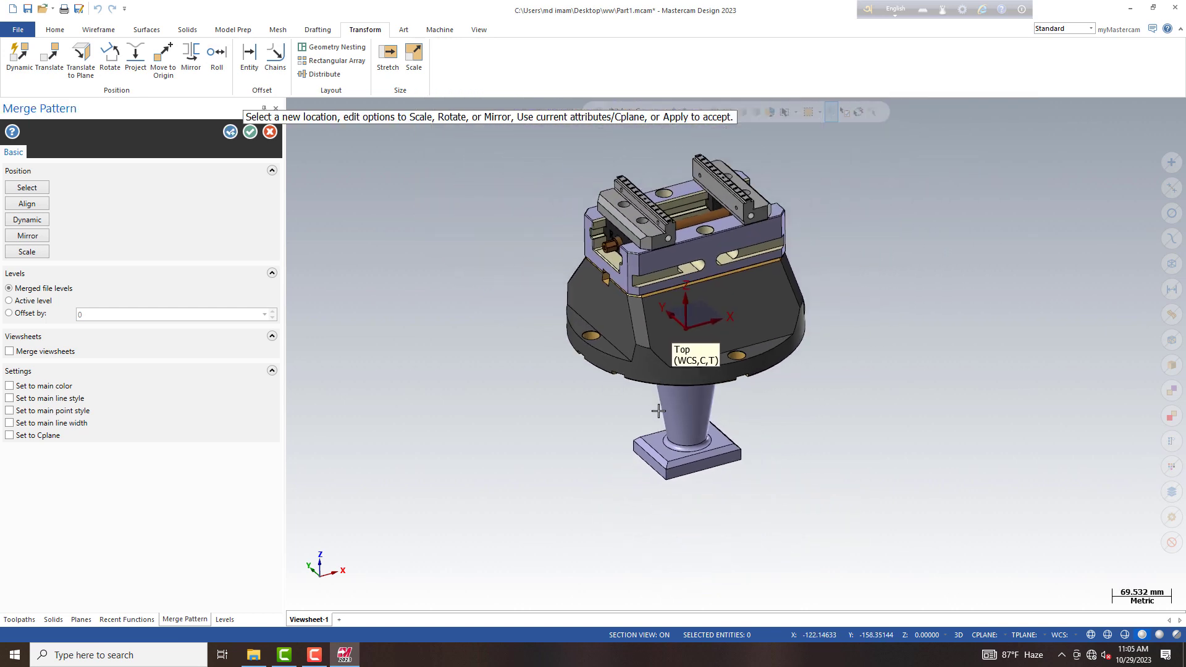
{"action": "left_click", "coordinate": [27, 225]}
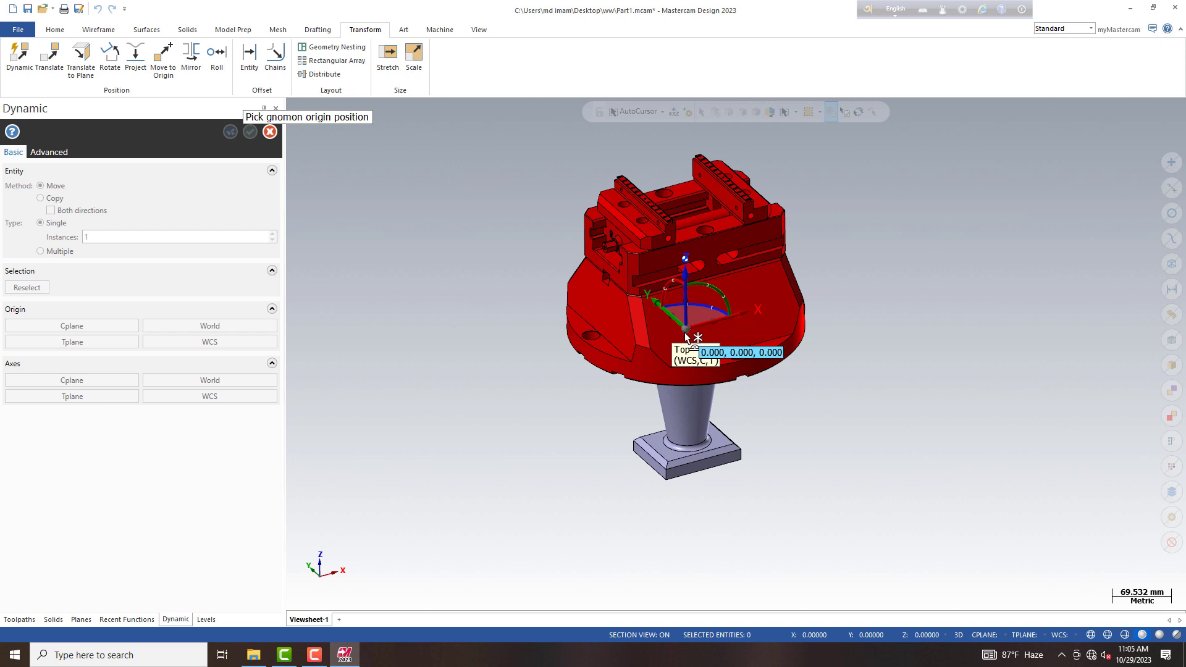
{"action": "left_click", "coordinate": [686, 329]}
{"action": "left_click", "coordinate": [686, 298]}
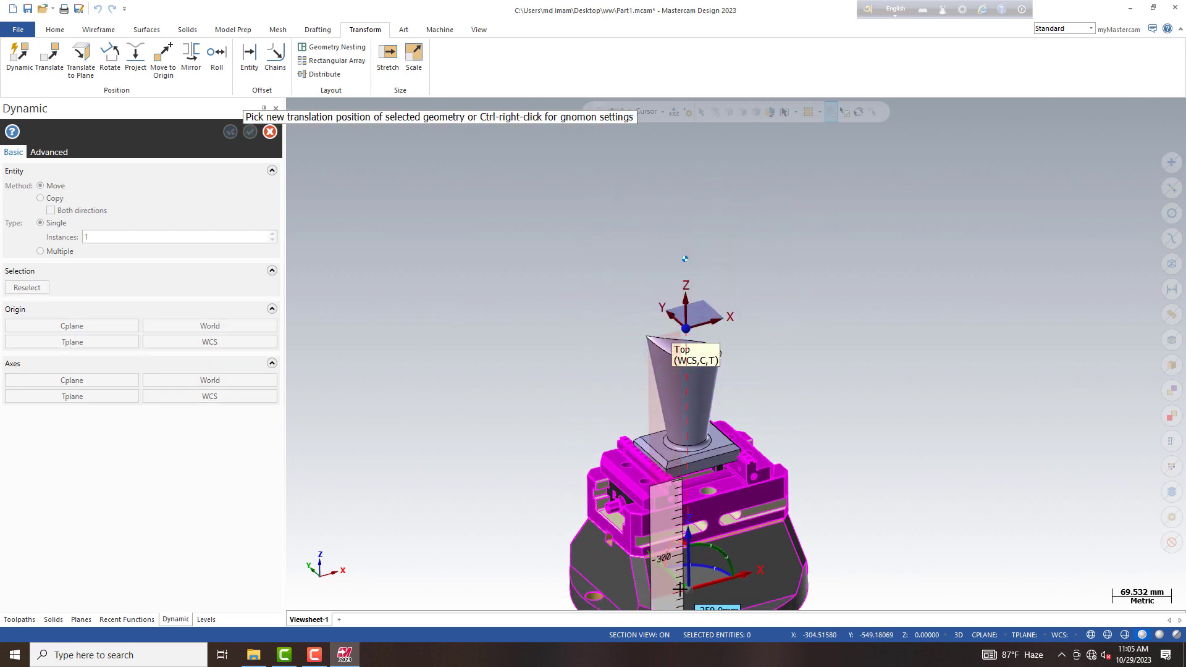
{"action": "left_click", "coordinate": [681, 601]}
{"action": "left_click", "coordinate": [253, 133]}
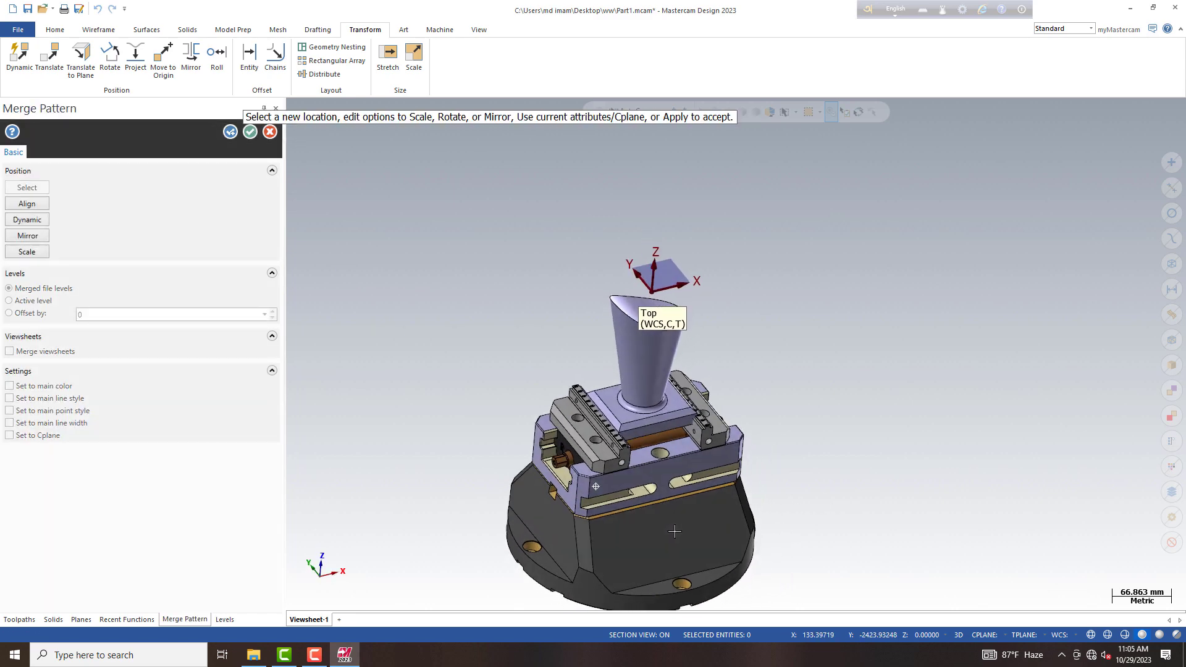
{"action": "middle_click_drag", "start_coordinate": [611, 492], "coordinate": [688, 474]}
{"action": "scroll", "coordinate": [687, 473], "scroll_direction": "up", "scroll_amount": 2}
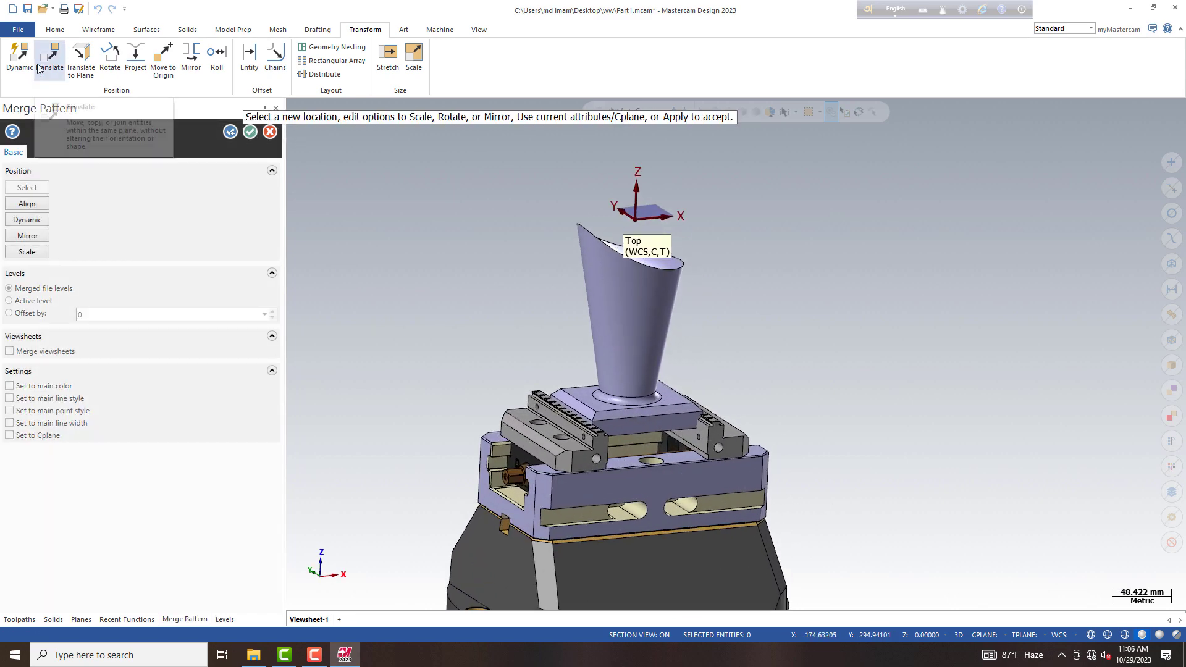
Step: Dynamically move one vise jaw 32 mm along X
{"action": "left_click", "coordinate": [19, 57]}
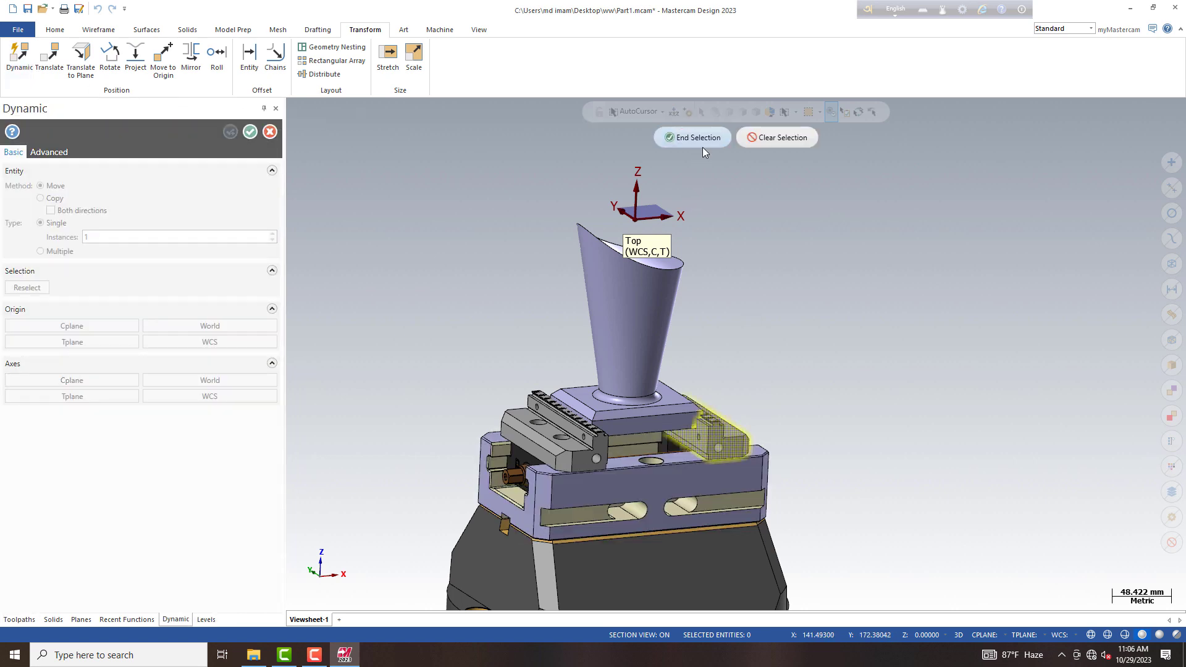
{"action": "left_click", "coordinate": [697, 137]}
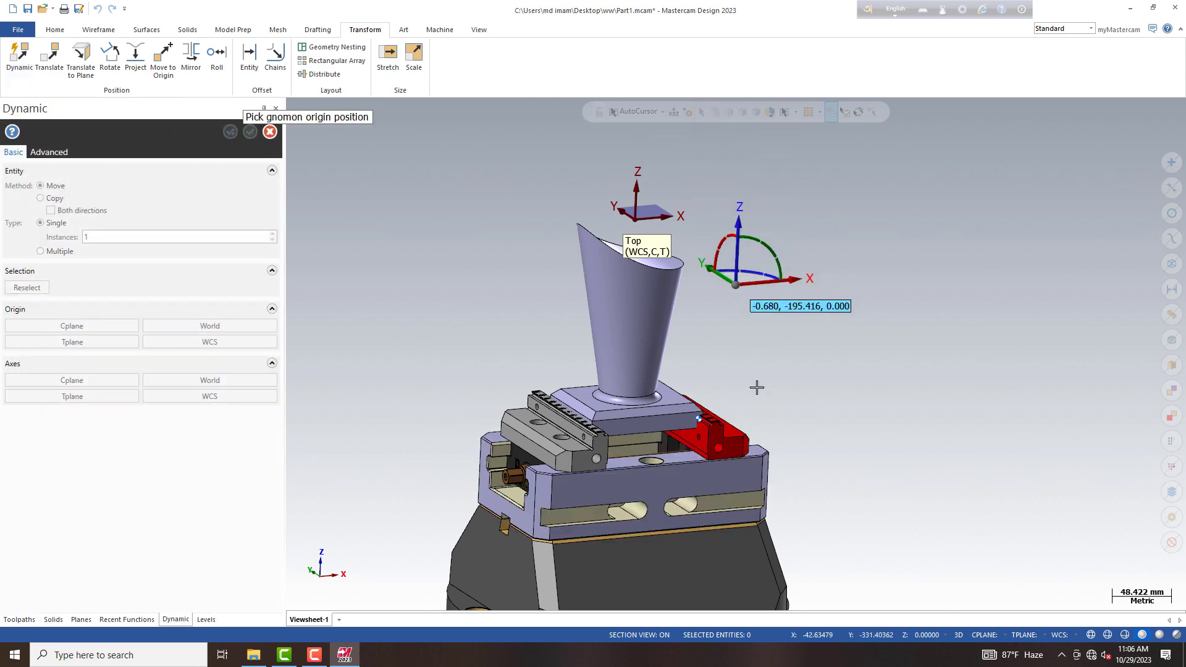
{"action": "left_click", "coordinate": [744, 455]}
{"action": "left_click", "coordinate": [756, 450]}
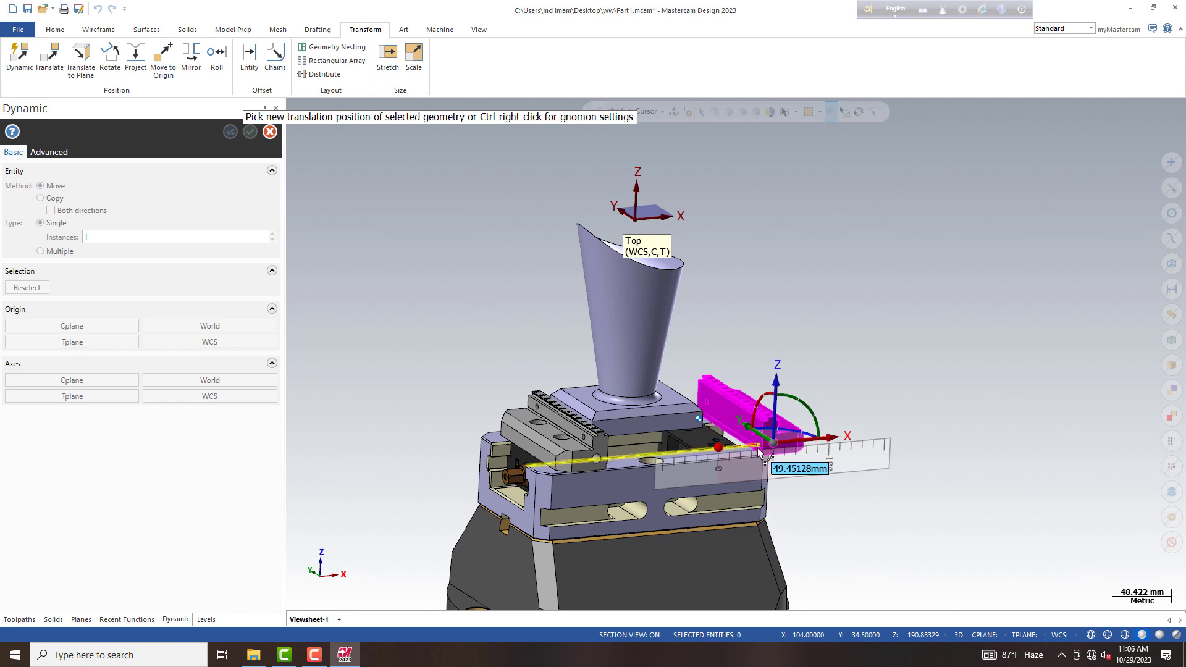
{"action": "left_click", "coordinate": [758, 452]}
{"action": "middle_click_drag", "start_coordinate": [883, 498], "coordinate": [783, 497]}
{"action": "left_click", "coordinate": [228, 133]}
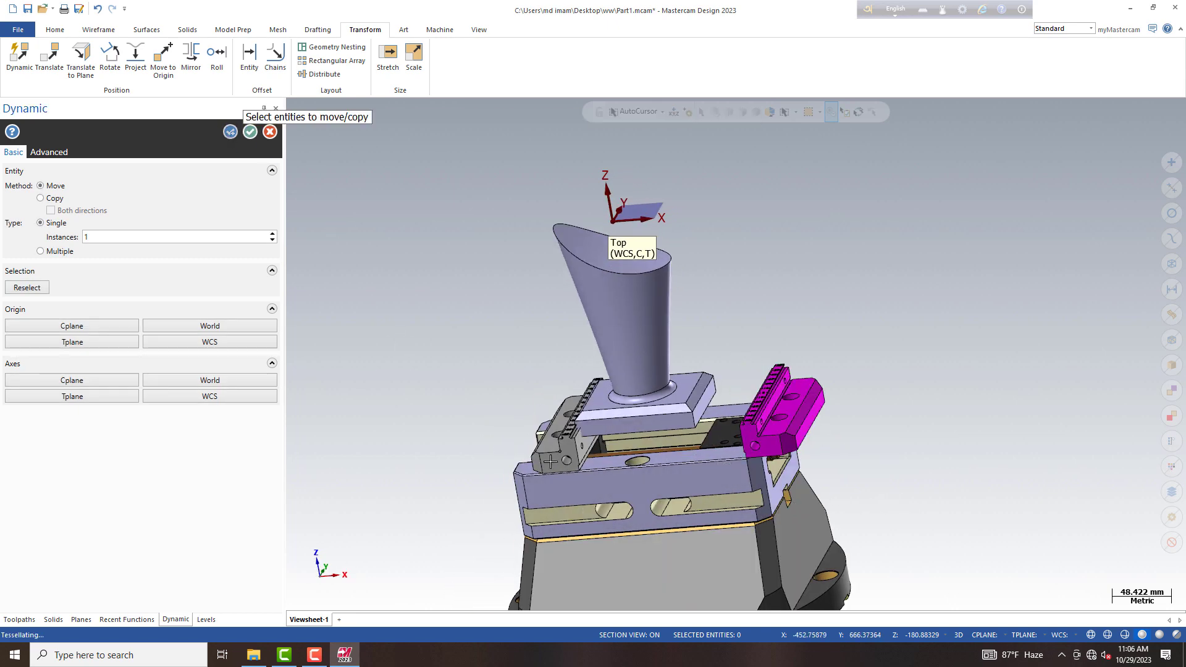
Step: Slide the left vise jaw outward along X and accept the move
{"action": "left_click", "coordinate": [697, 138]}
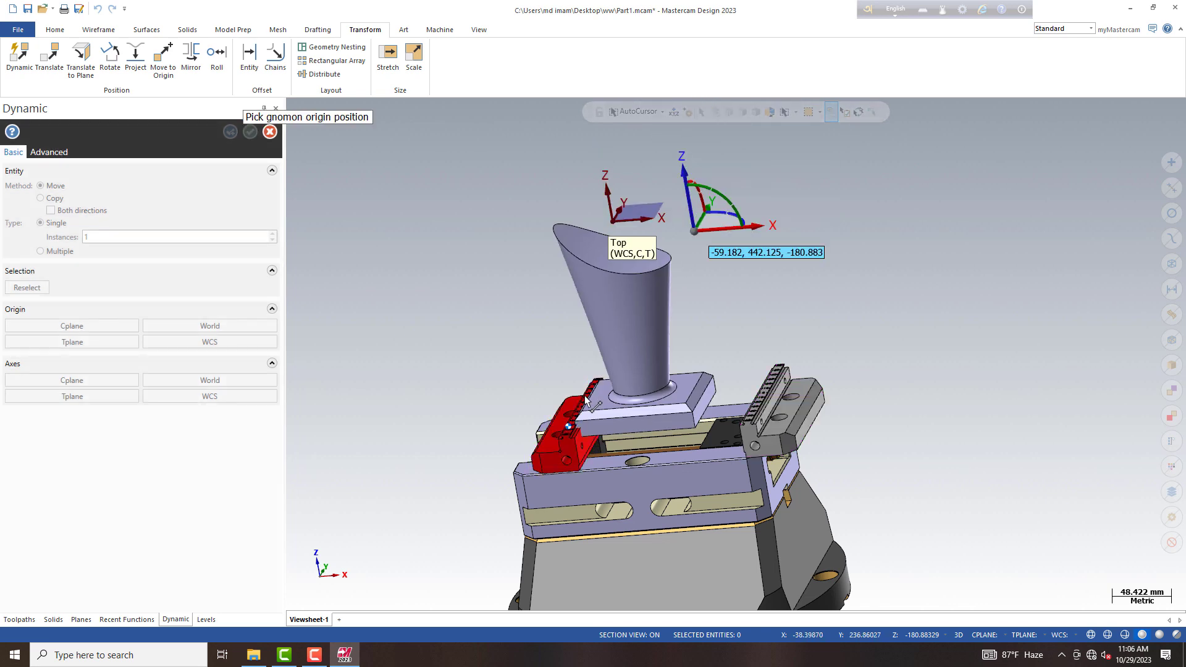
{"action": "left_click", "coordinate": [547, 453]}
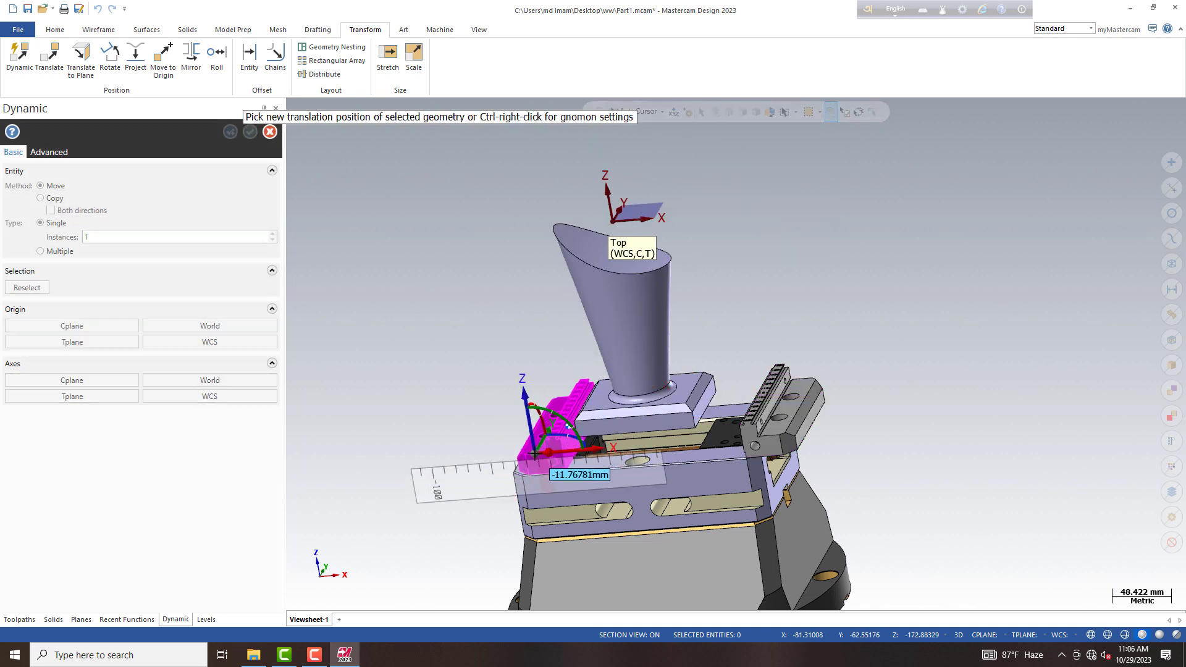
{"action": "left_click", "coordinate": [543, 455]}
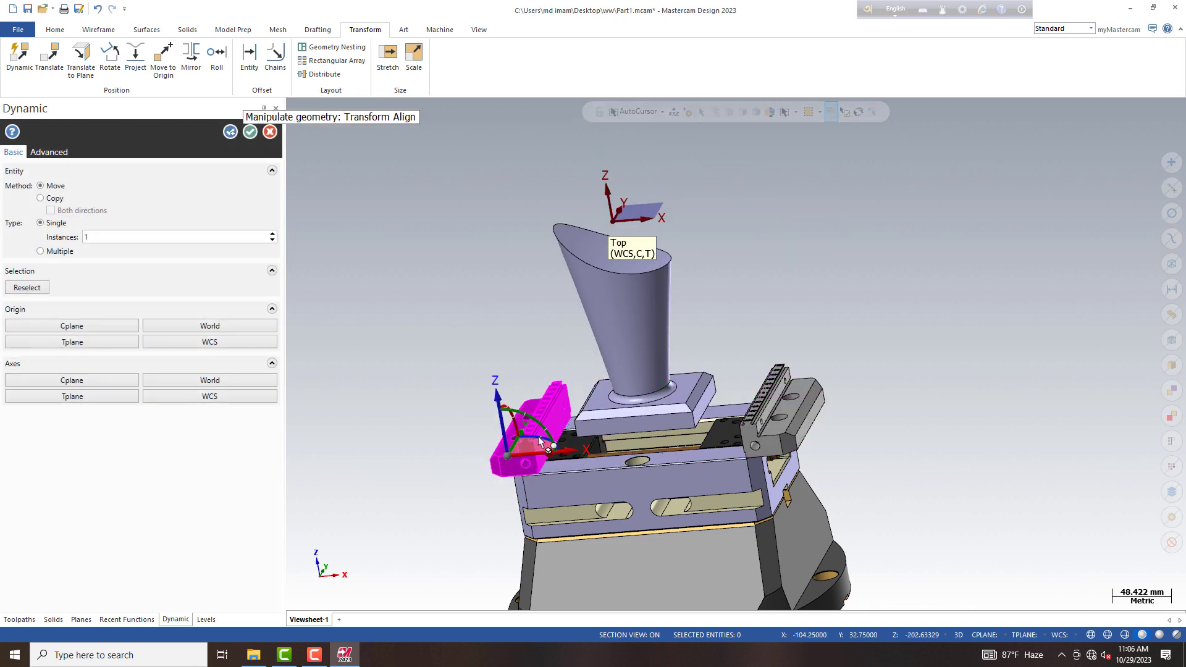
{"action": "left_click", "coordinate": [230, 132]}
{"action": "middle_click_drag", "start_coordinate": [417, 215], "coordinate": [439, 212]}
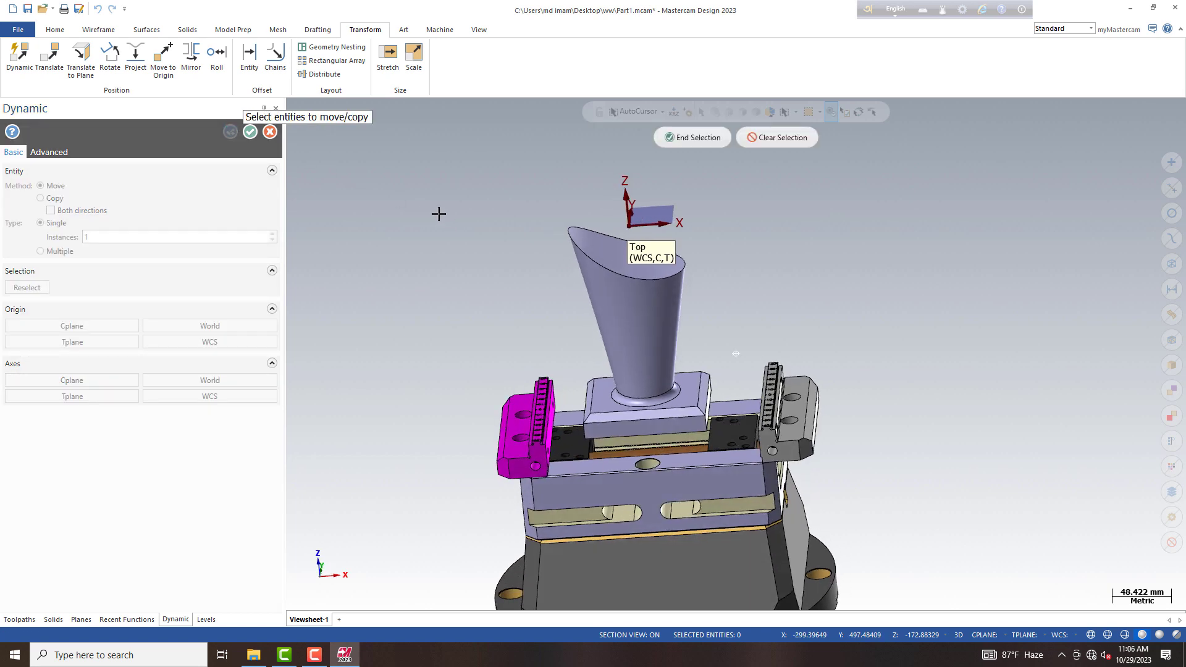
{"action": "left_click", "coordinate": [249, 132]}
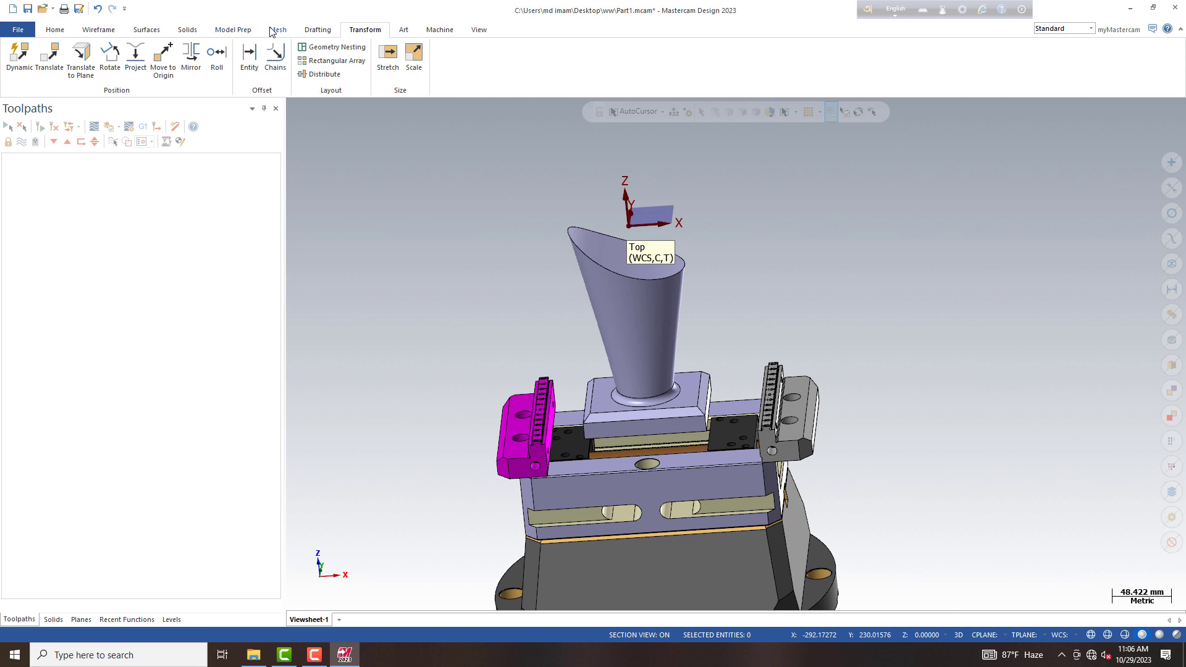
Step: Use Solid Position with the tapered part as contact body to push the left jaw against its base
{"action": "left_click", "coordinate": [251, 30]}
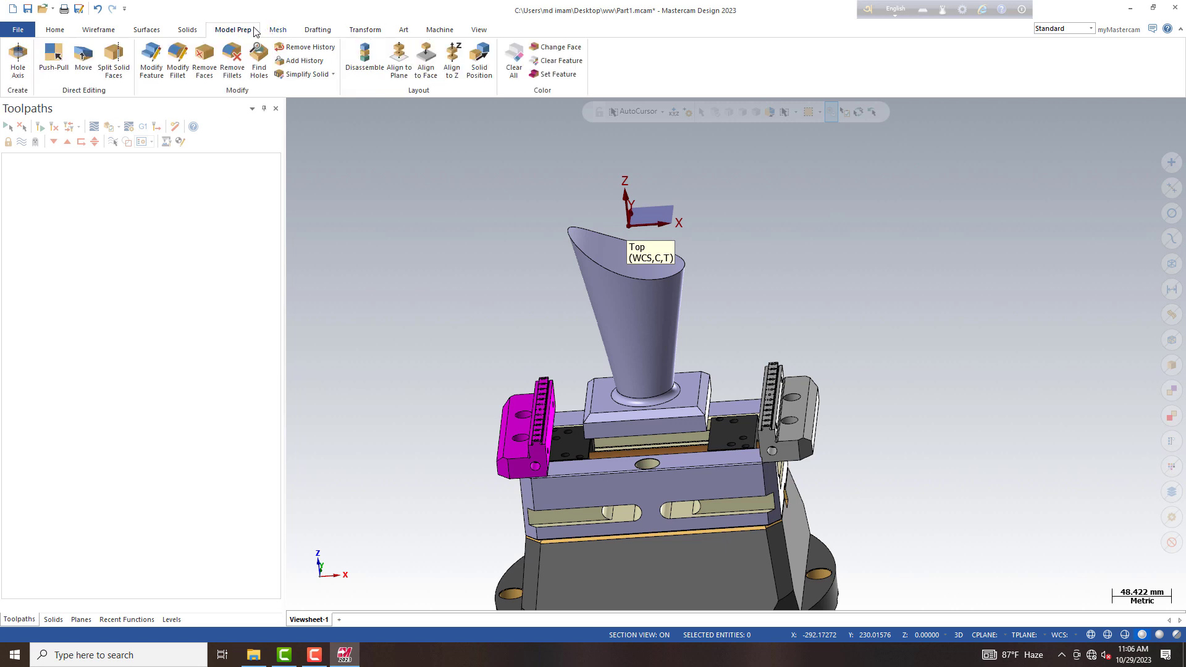
{"action": "left_click", "coordinate": [477, 70]}
{"action": "middle_click_drag", "start_coordinate": [511, 283], "coordinate": [535, 309]}
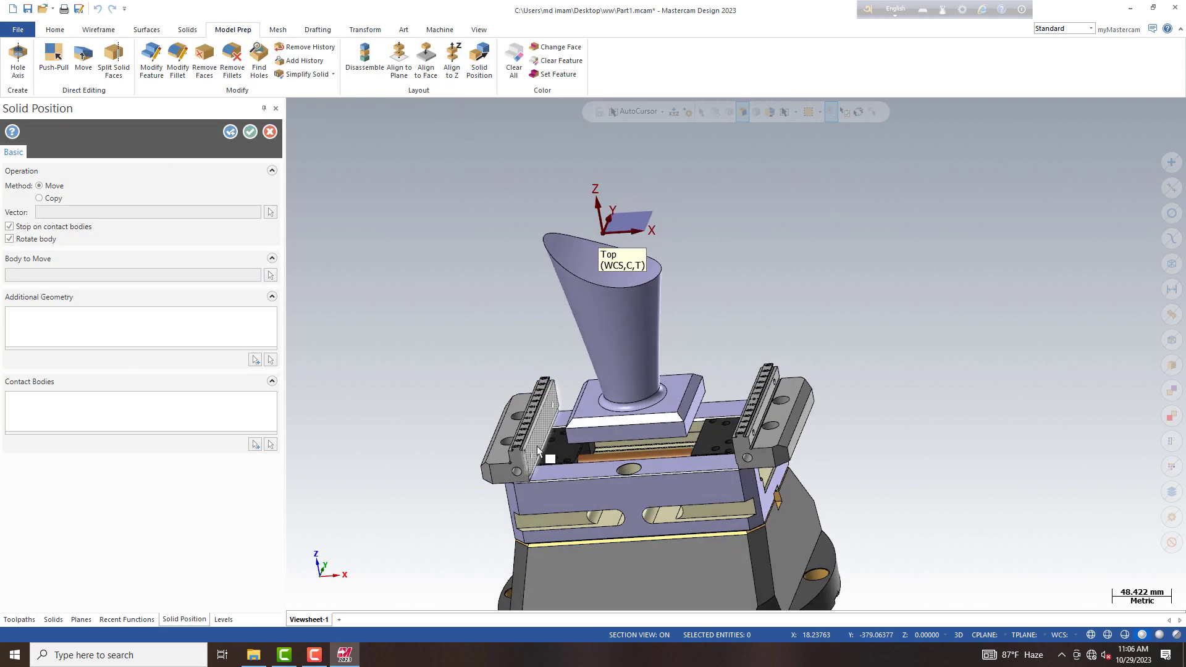
{"action": "left_click", "coordinate": [537, 451]}
{"action": "key", "text": "Return"}
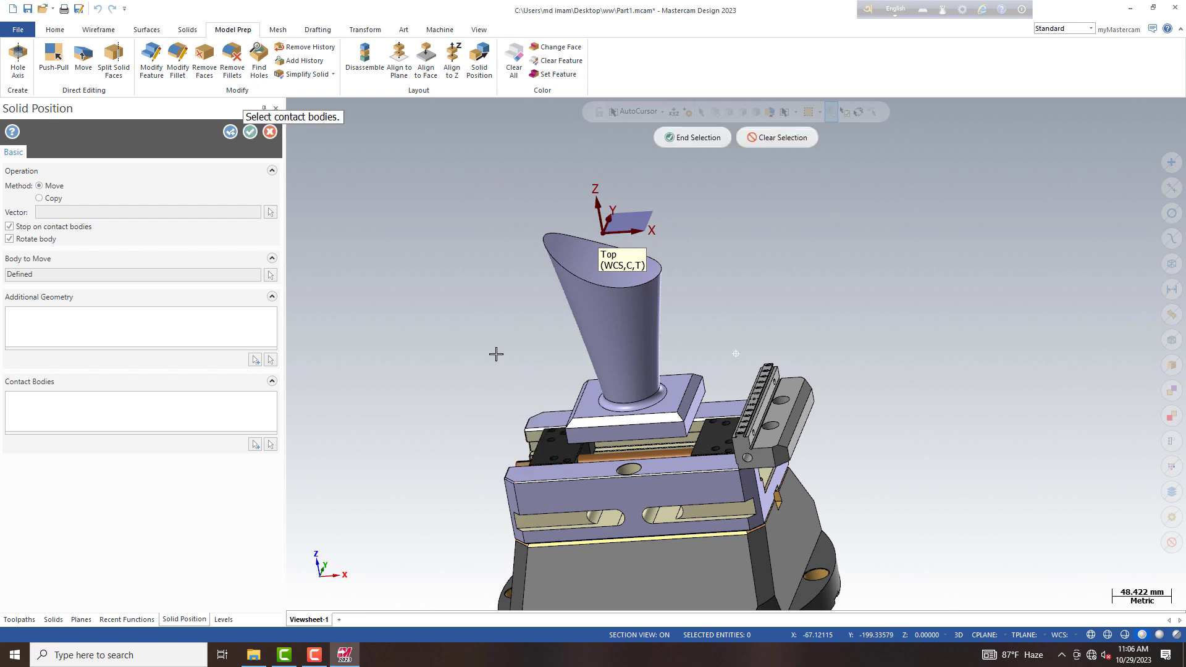
{"action": "middle_click_drag", "start_coordinate": [496, 354], "coordinate": [624, 315]}
{"action": "left_click", "coordinate": [633, 311]}
{"action": "left_click", "coordinate": [684, 142]}
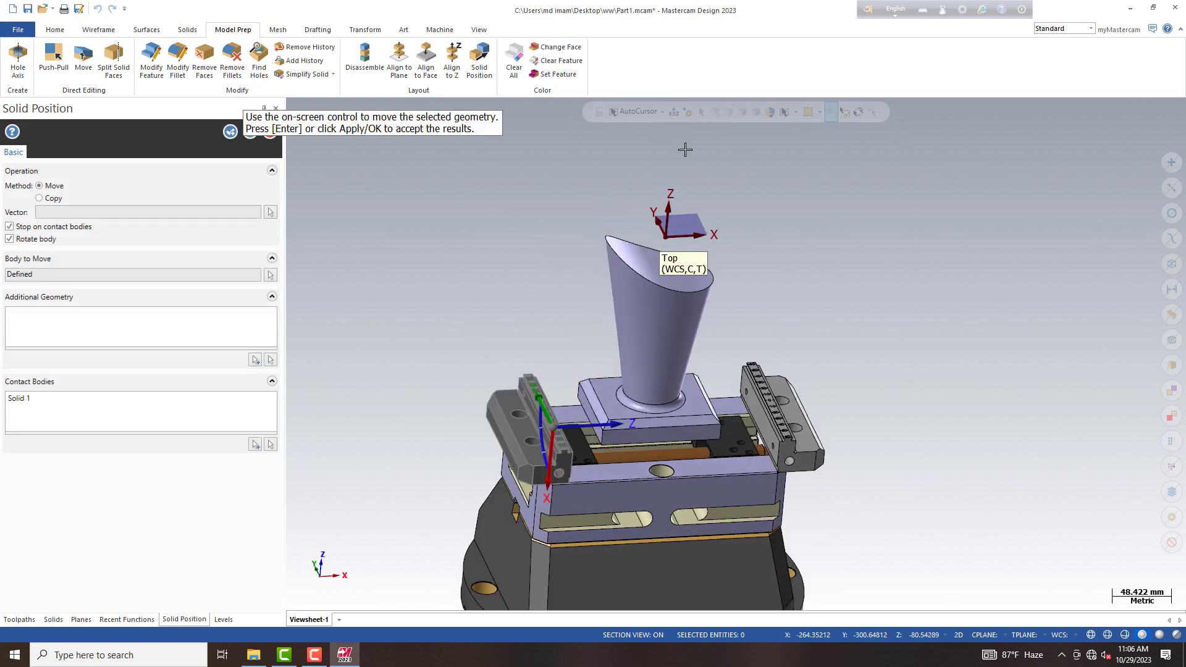
{"action": "mouse_move", "coordinate": [615, 426]}
{"action": "left_mouse_down"}
{"action": "mouse_move", "coordinate": [636, 427]}
{"action": "mouse_move", "coordinate": [461, 250]}
{"action": "left_mouse_up"}
{"action": "left_click", "coordinate": [228, 137]}
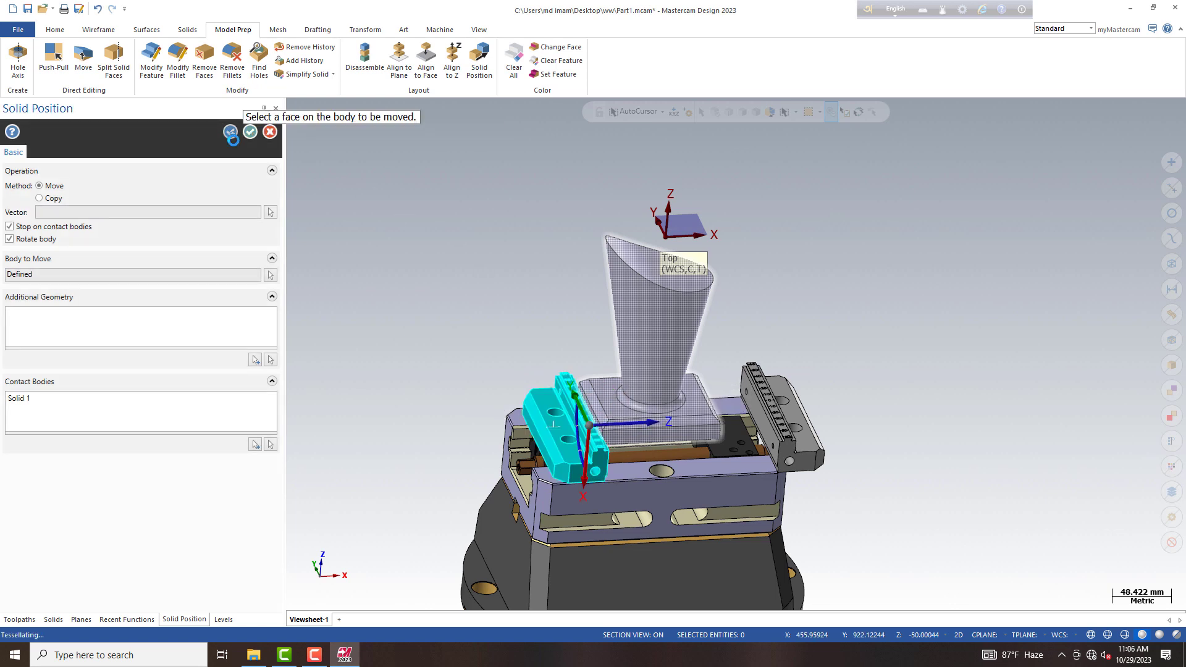
Step: Slide the right jaw against the part's base and fit the vise assembly in view
{"action": "left_click", "coordinate": [754, 419]}
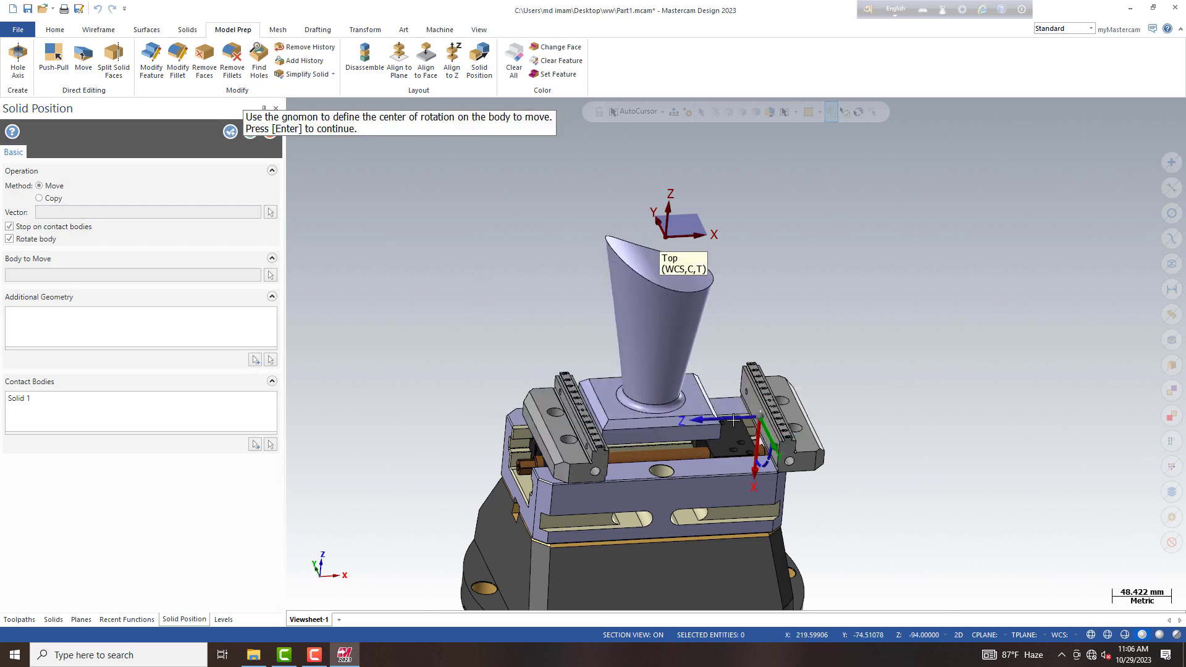
{"action": "key", "text": "Return"}
{"action": "key", "text": "Return"}
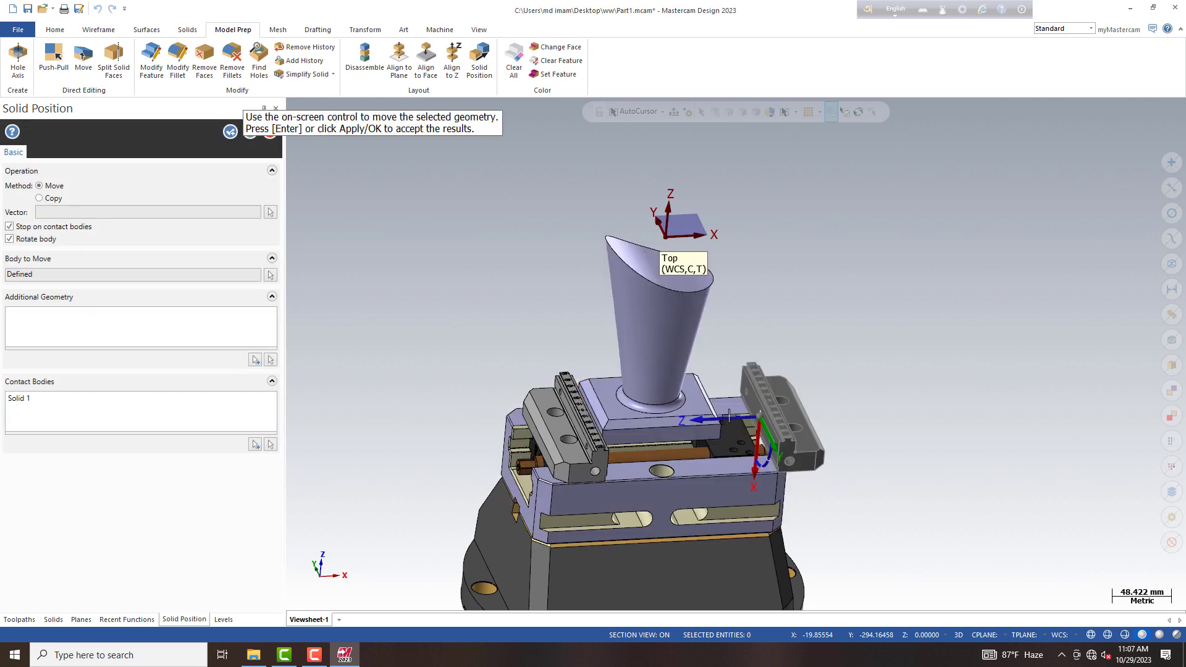
{"action": "mouse_move", "coordinate": [726, 419]}
{"action": "left_mouse_down"}
{"action": "mouse_move", "coordinate": [630, 418]}
{"action": "mouse_move", "coordinate": [625, 405]}
{"action": "left_mouse_up"}
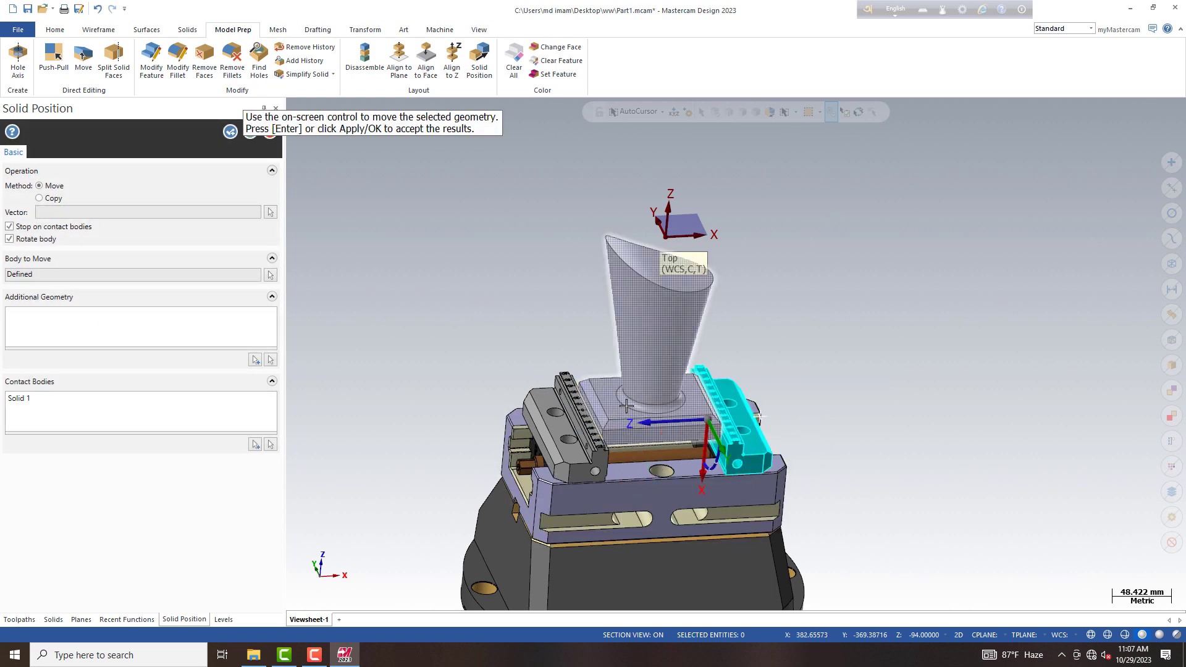
{"action": "left_click", "coordinate": [251, 134]}
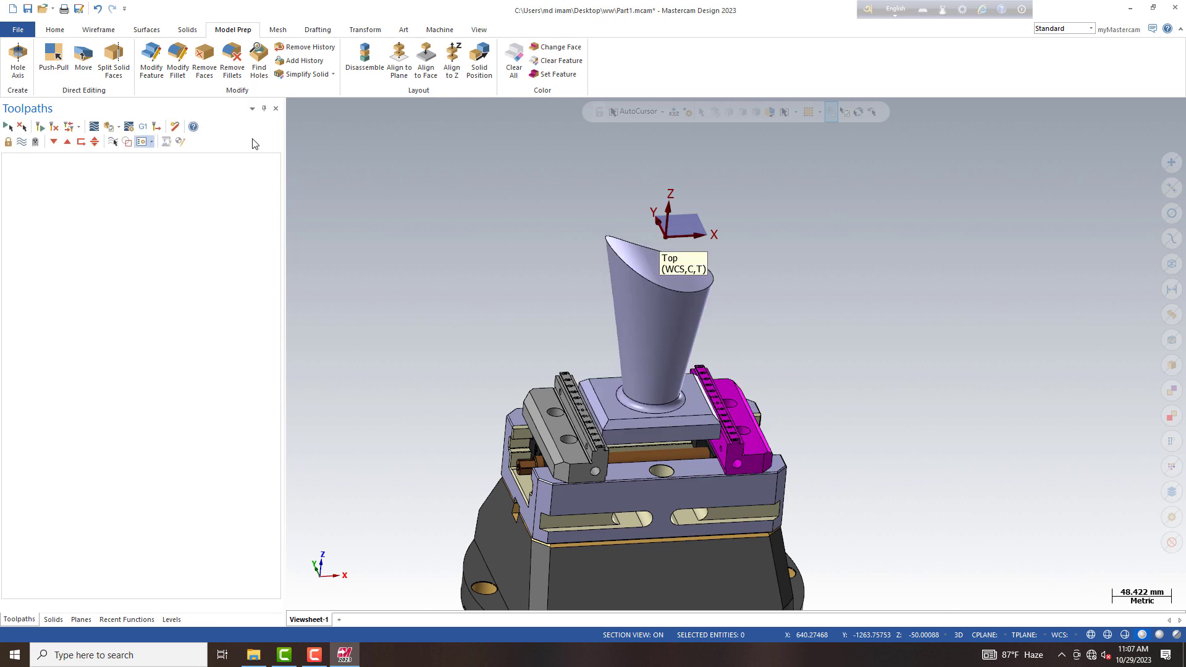
{"action": "left_click", "coordinate": [747, 460]}
{"action": "right_click", "coordinate": [748, 460]}
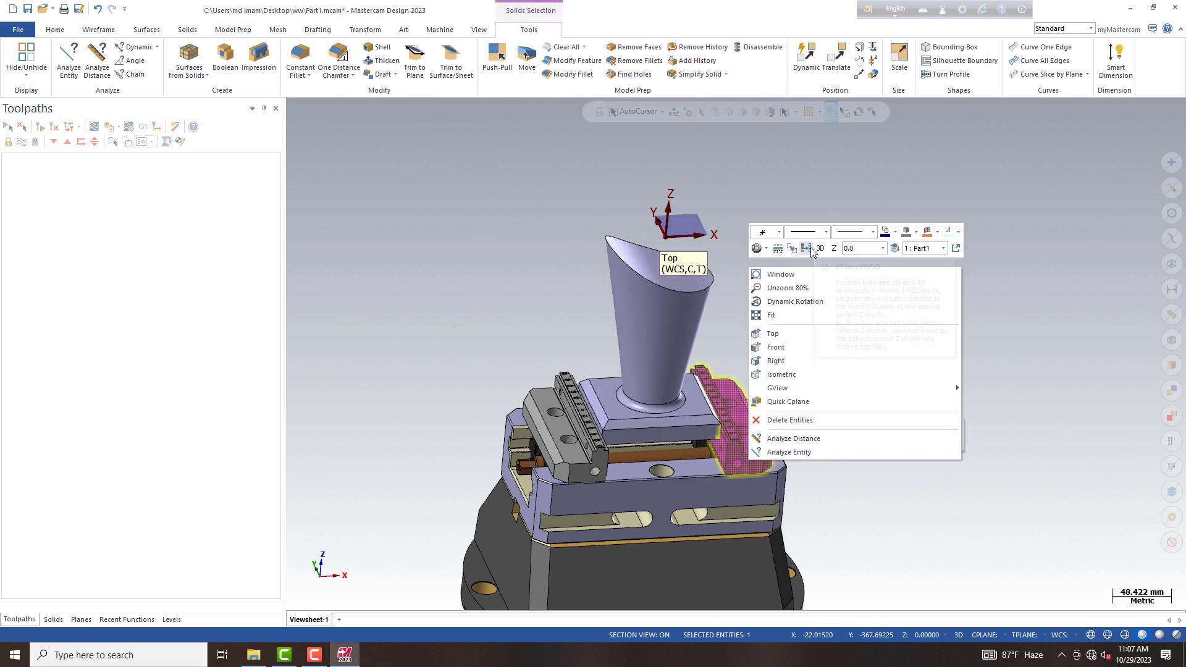
{"action": "key", "text": "Escape"}
{"action": "right_click", "coordinate": [560, 282]}
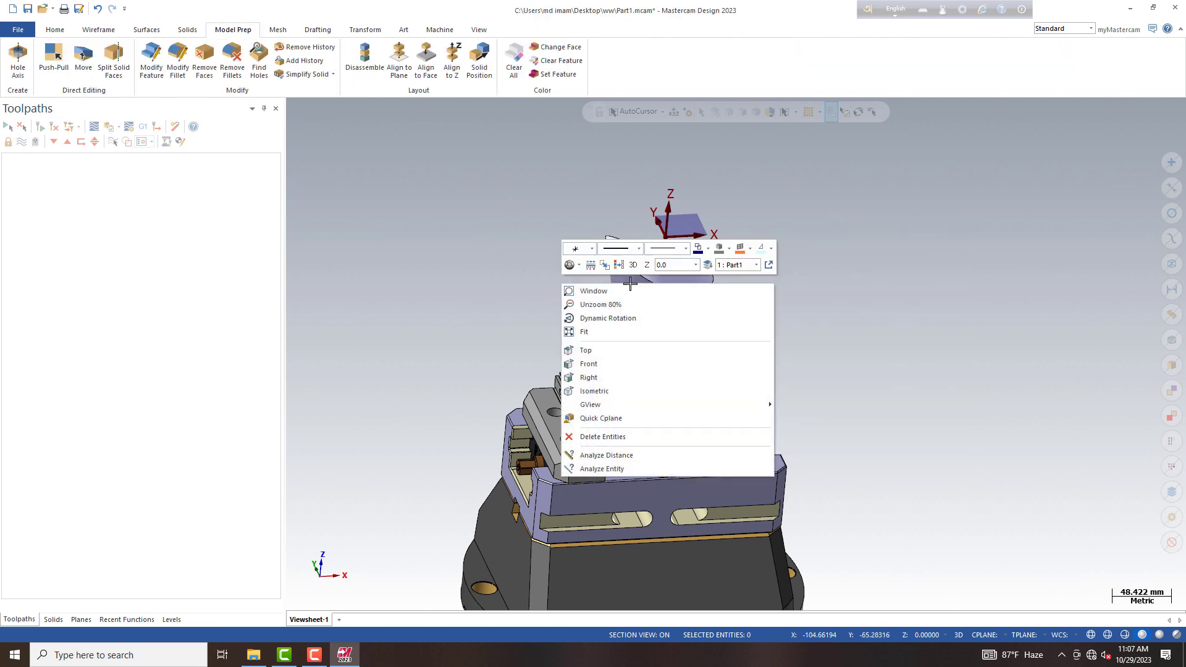
{"action": "left_click", "coordinate": [620, 337]}
{"action": "left_click", "coordinate": [440, 29]}
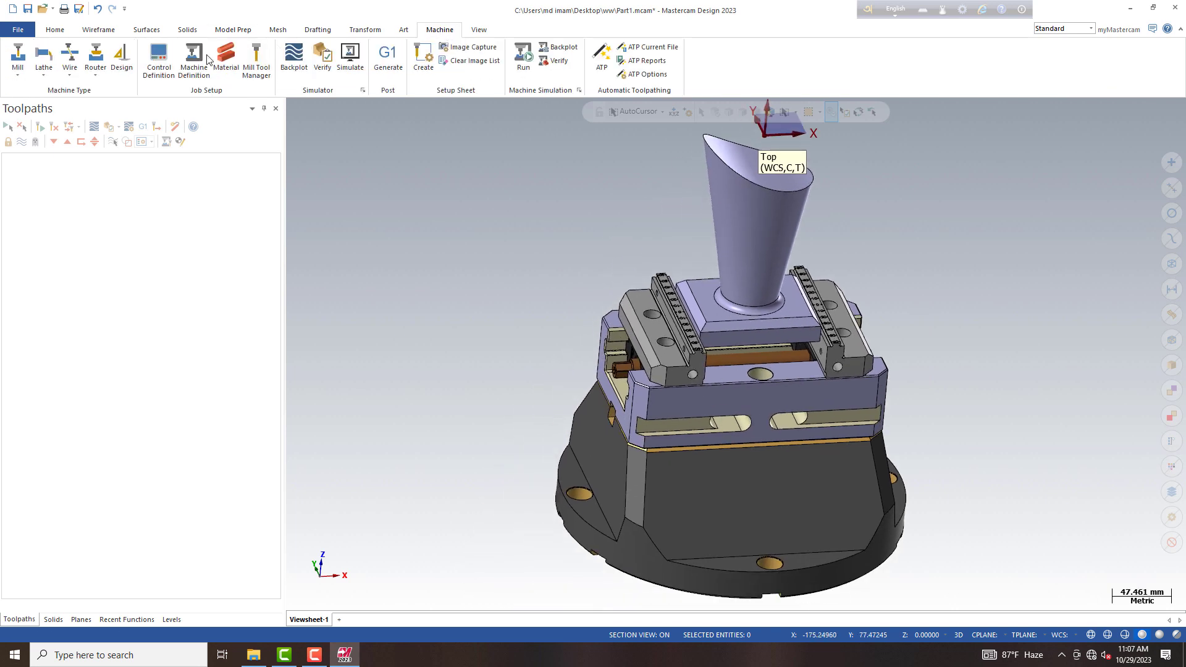
Step: Create a default Mill machine group and open its Stock setup
{"action": "left_click", "coordinate": [18, 82]}
{"action": "left_click", "coordinate": [41, 99]}
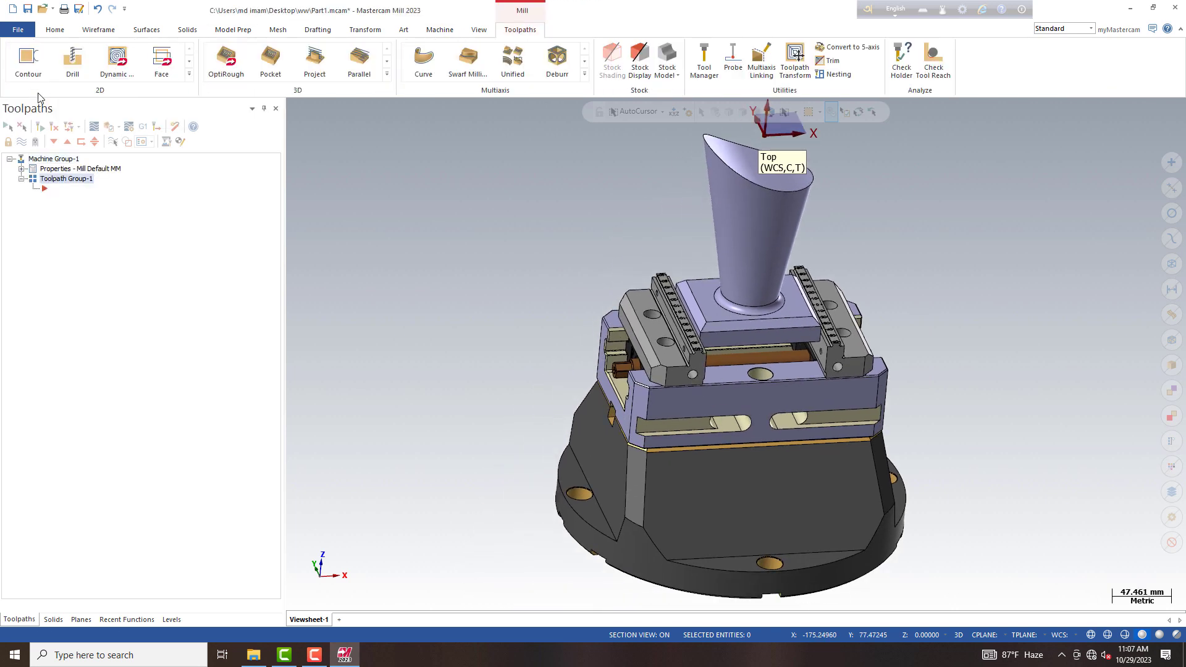
{"action": "left_click", "coordinate": [22, 168]}
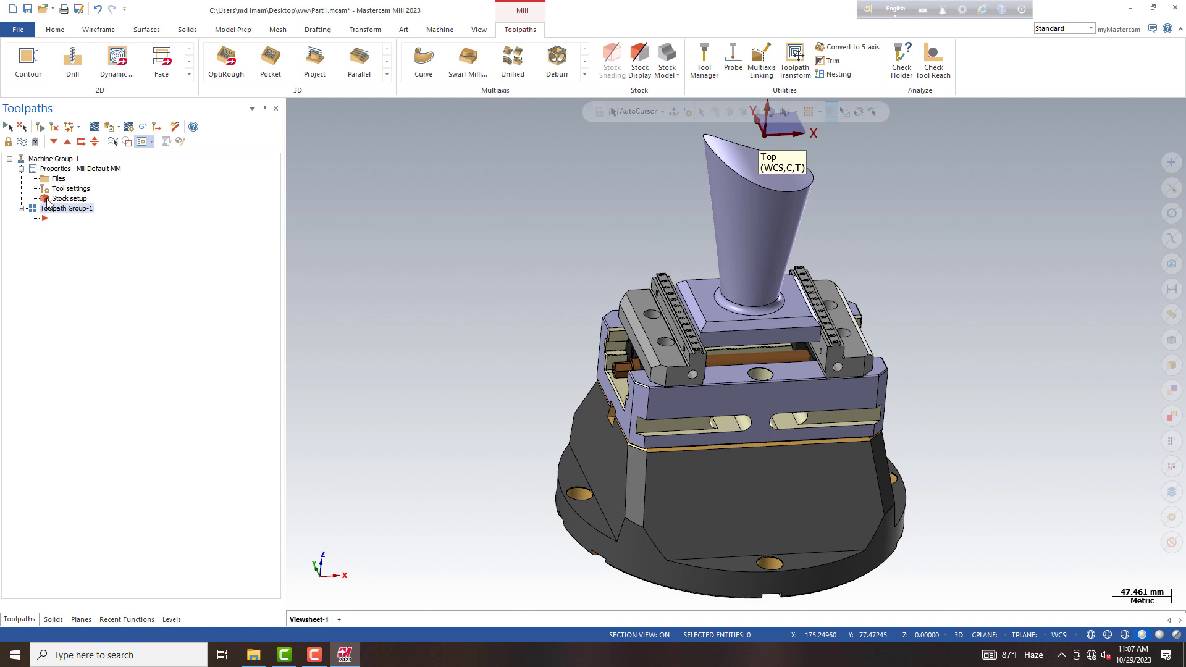
{"action": "left_click", "coordinate": [50, 199]}
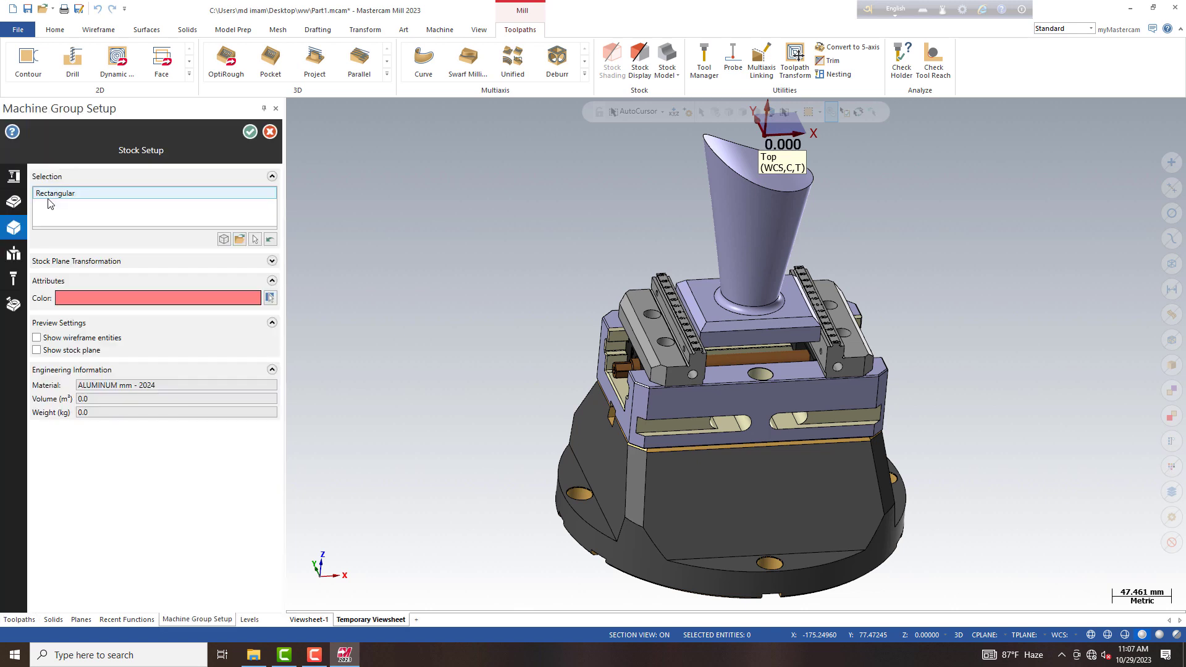
Step: Size the stock as a 100 × 80 × 170 bounding box around the tapered part
{"action": "left_click", "coordinate": [224, 239]}
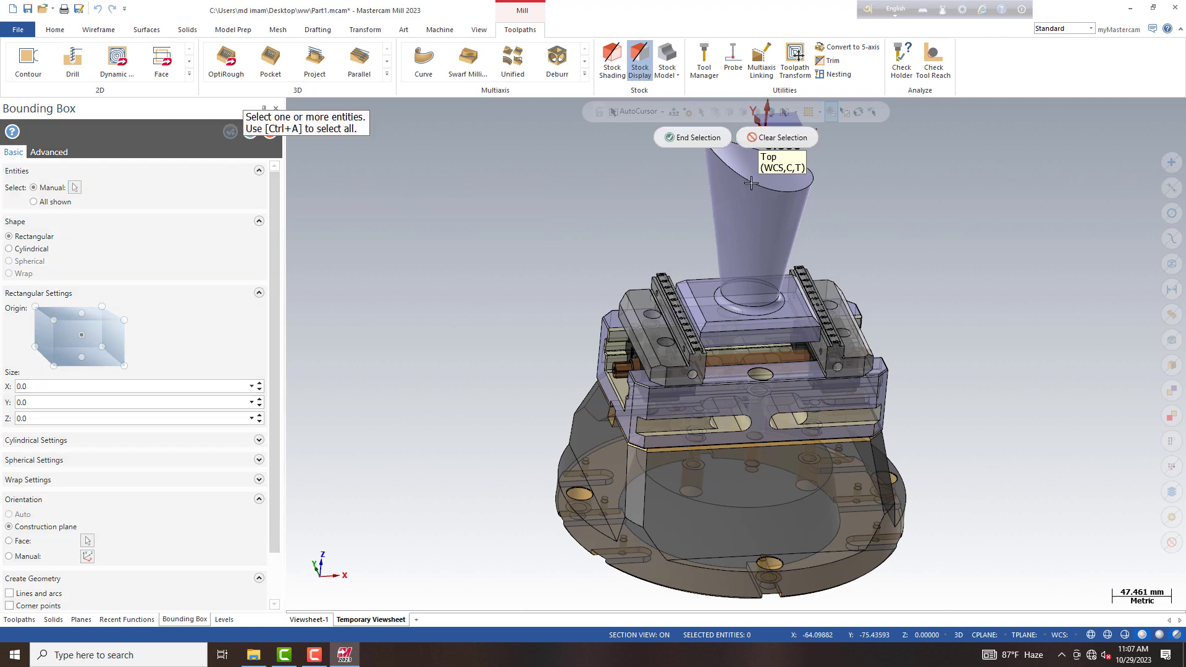
{"action": "left_click", "coordinate": [707, 186]}
{"action": "left_click", "coordinate": [703, 138]}
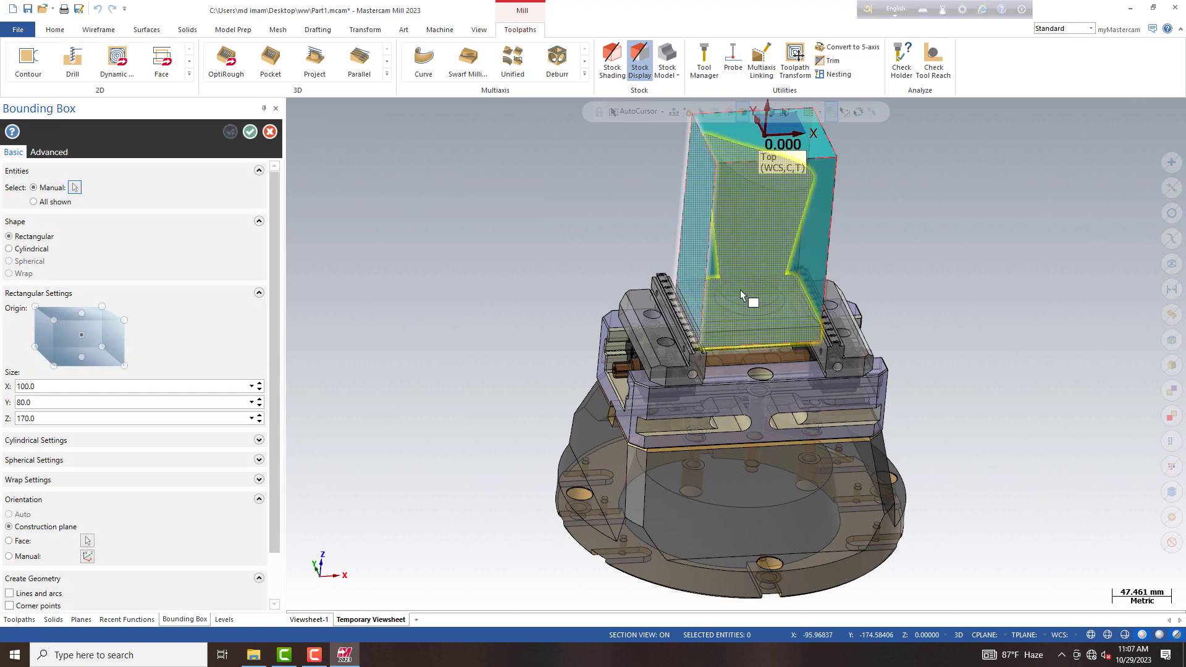
{"action": "scroll", "coordinate": [710, 260], "scroll_direction": "up", "scroll_amount": 1}
{"action": "scroll", "coordinate": [673, 223], "scroll_direction": "up", "scroll_amount": 1}
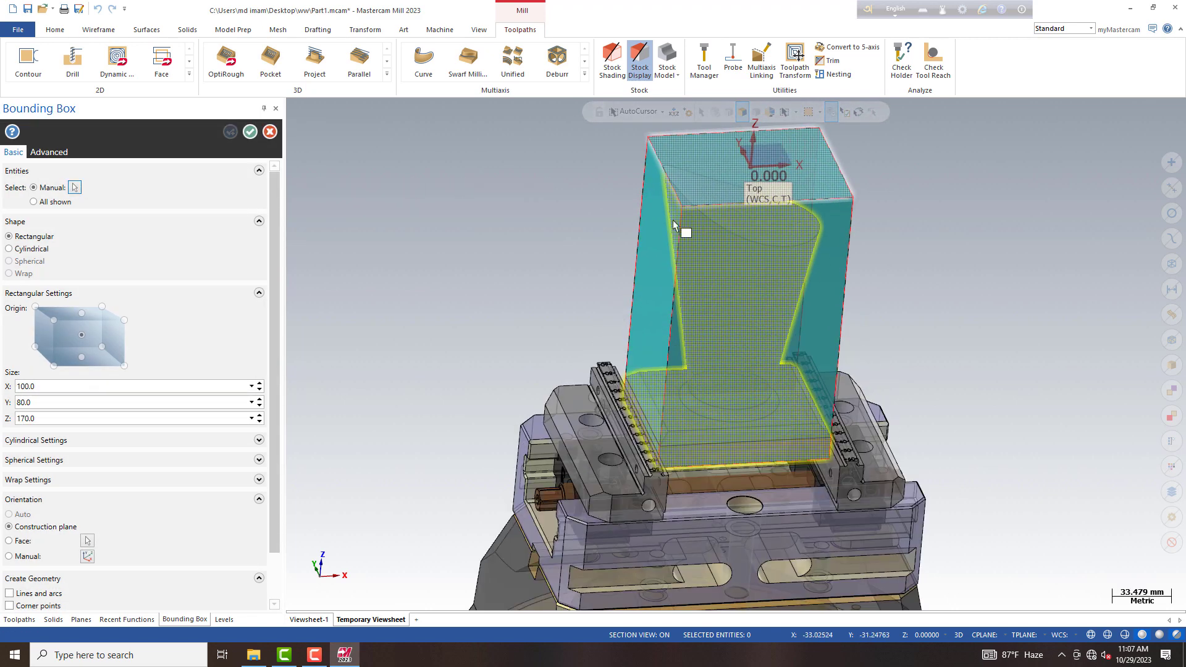
{"action": "left_click", "coordinate": [250, 134]}
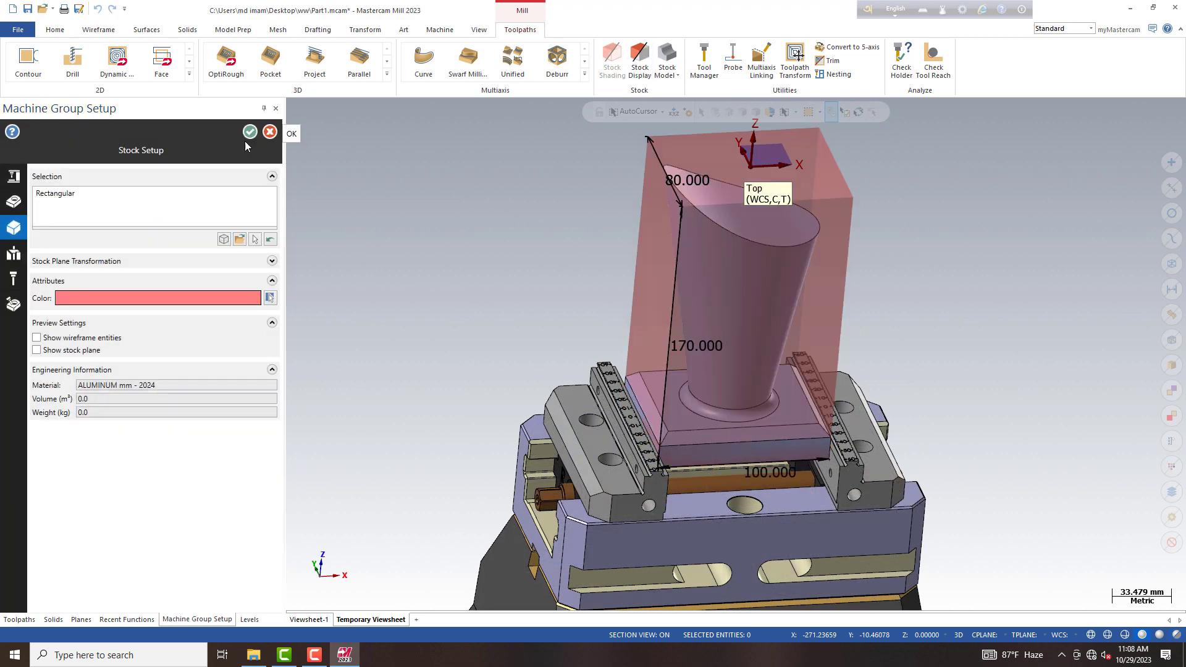
Step: Add the vise from level 8 'fixtur' as workholding fixtures and close Machine Group Setup
{"action": "left_click", "coordinate": [14, 253]}
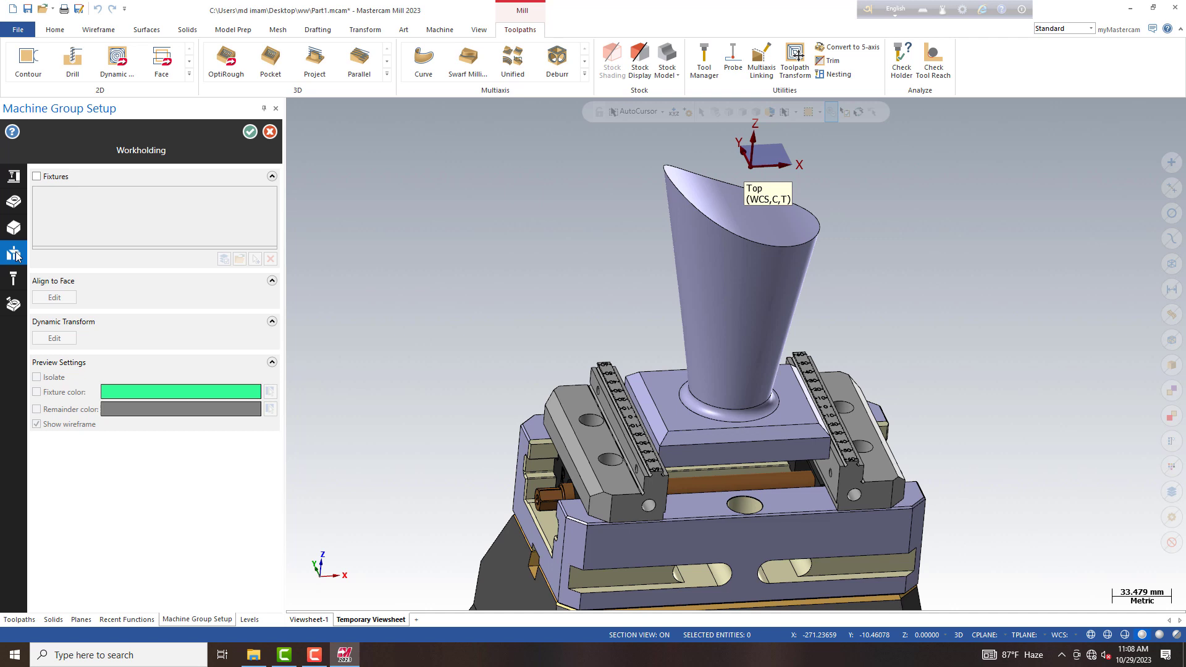
{"action": "left_click", "coordinate": [37, 177]}
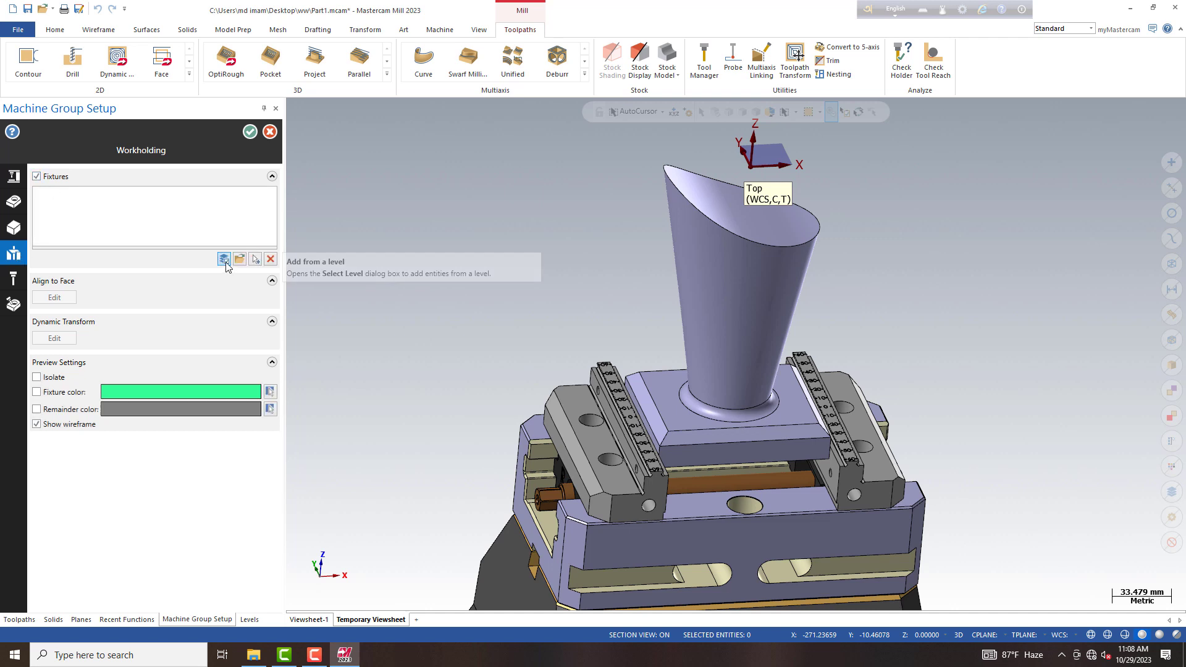
{"action": "left_click", "coordinate": [223, 263]}
{"action": "left_click", "coordinate": [97, 178]}
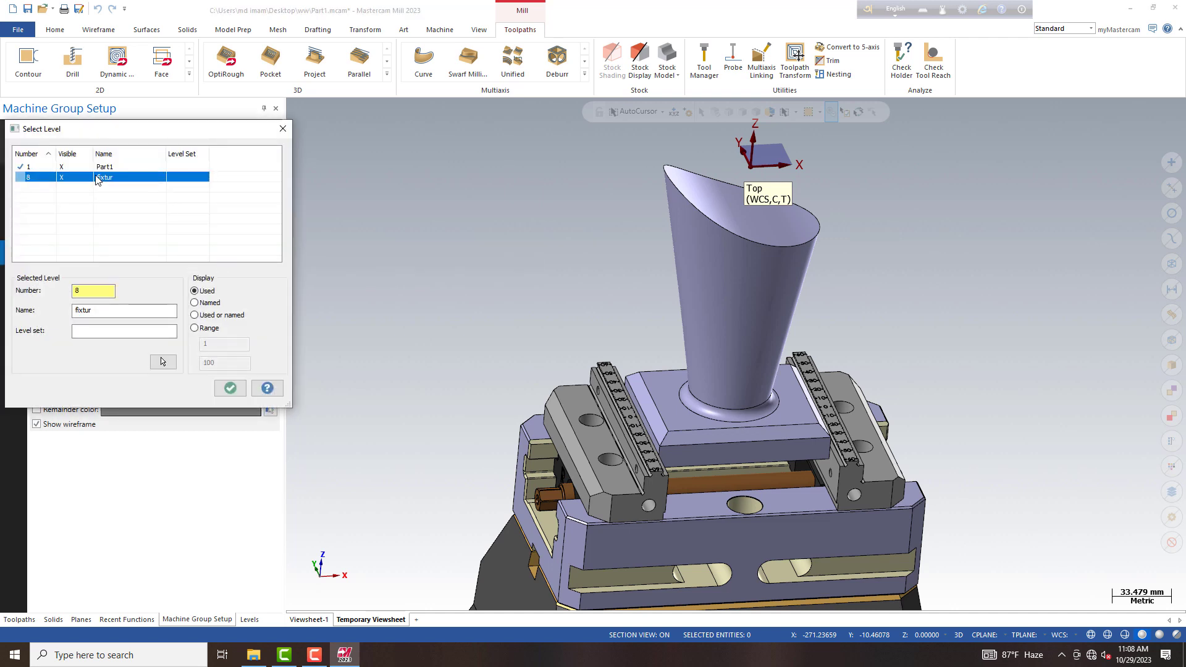
{"action": "left_click", "coordinate": [230, 387]}
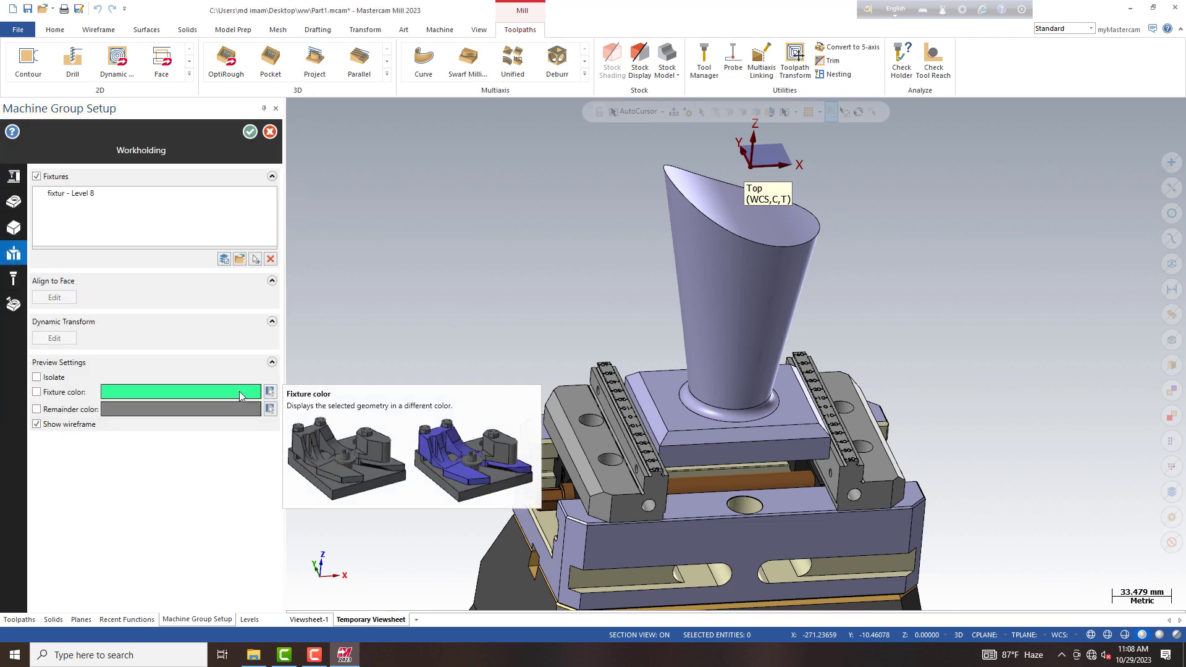
{"action": "left_click", "coordinate": [14, 178]}
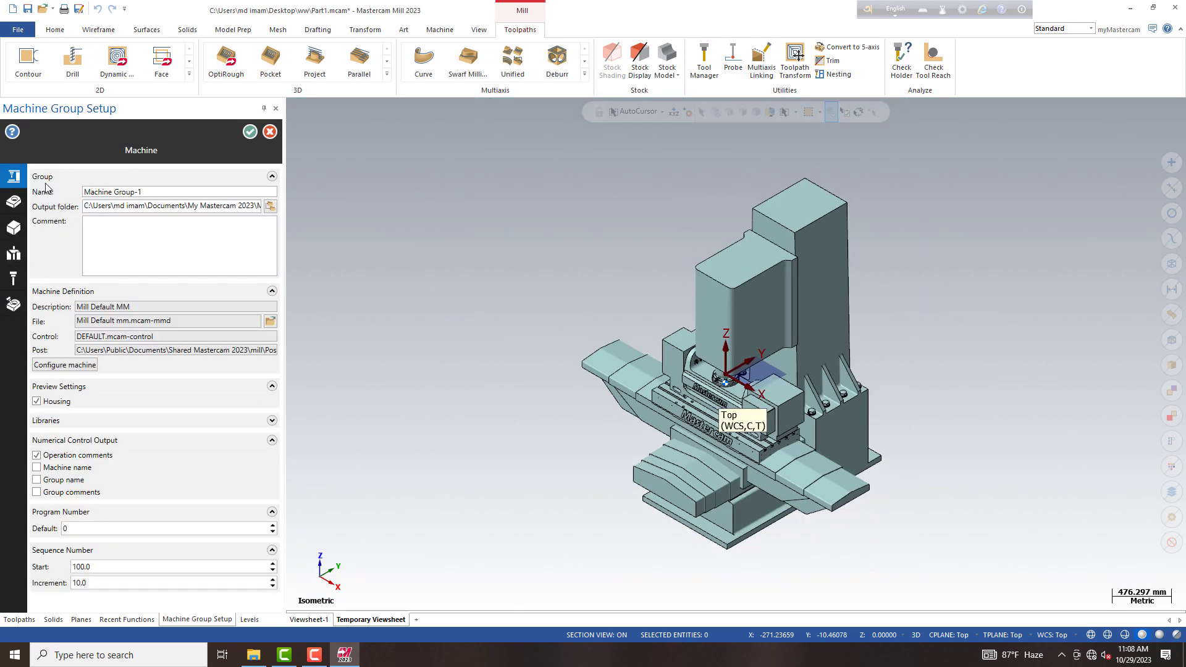
{"action": "left_click", "coordinate": [249, 131]}
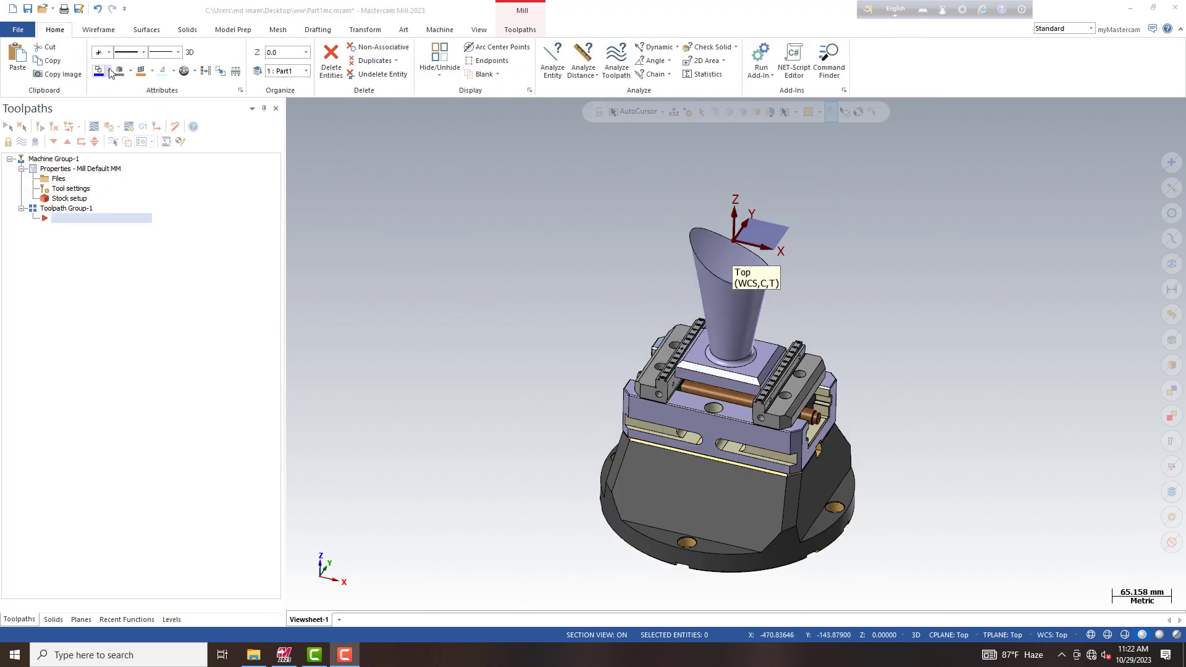
Step: Set new geometry colour to red and switch to a fitted Front view
{"action": "left_click", "coordinate": [110, 71]}
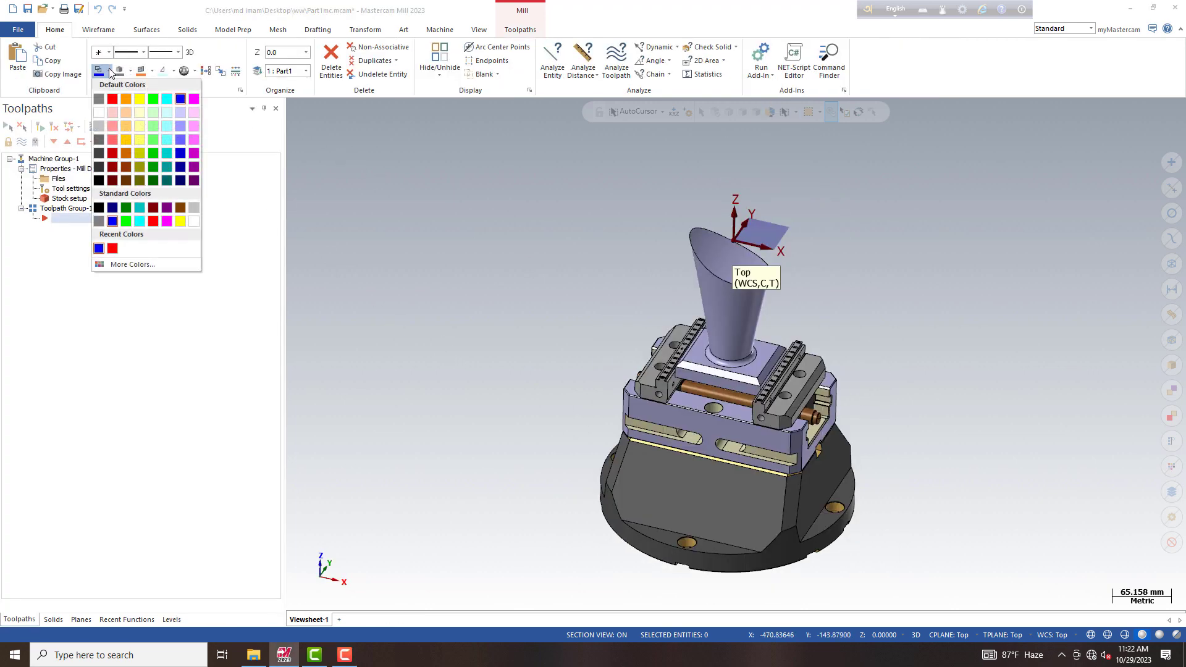
{"action": "left_click", "coordinate": [113, 99]}
{"action": "left_click", "coordinate": [179, 53]}
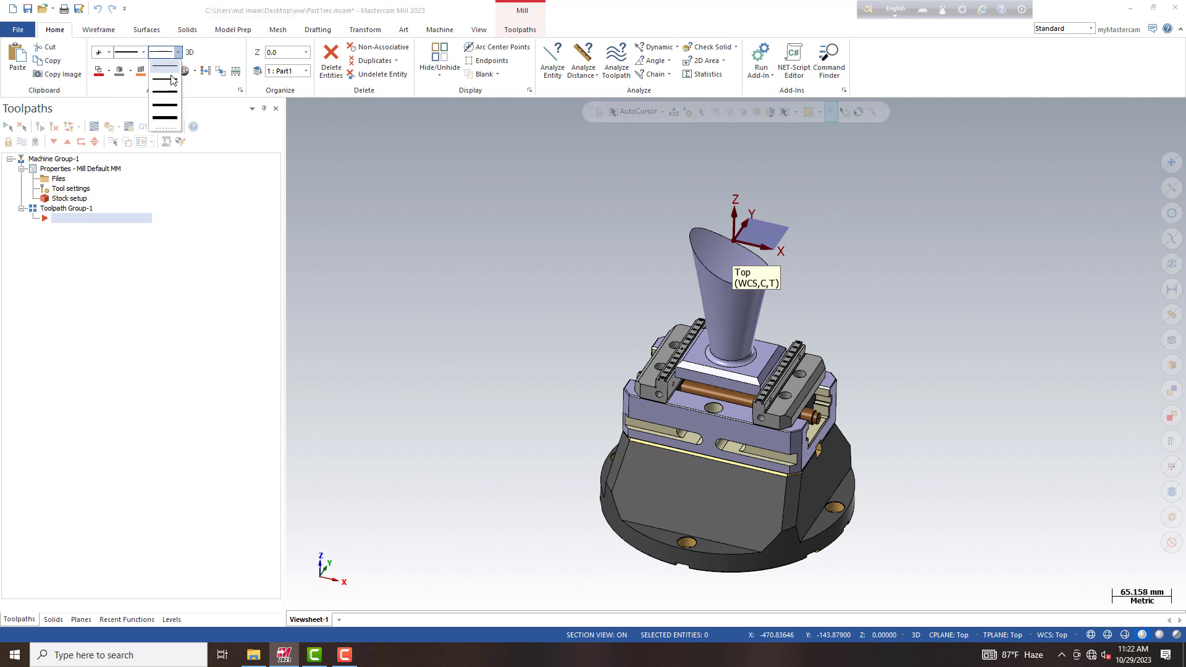
{"action": "left_click", "coordinate": [169, 81]}
{"action": "right_click", "coordinate": [412, 209]}
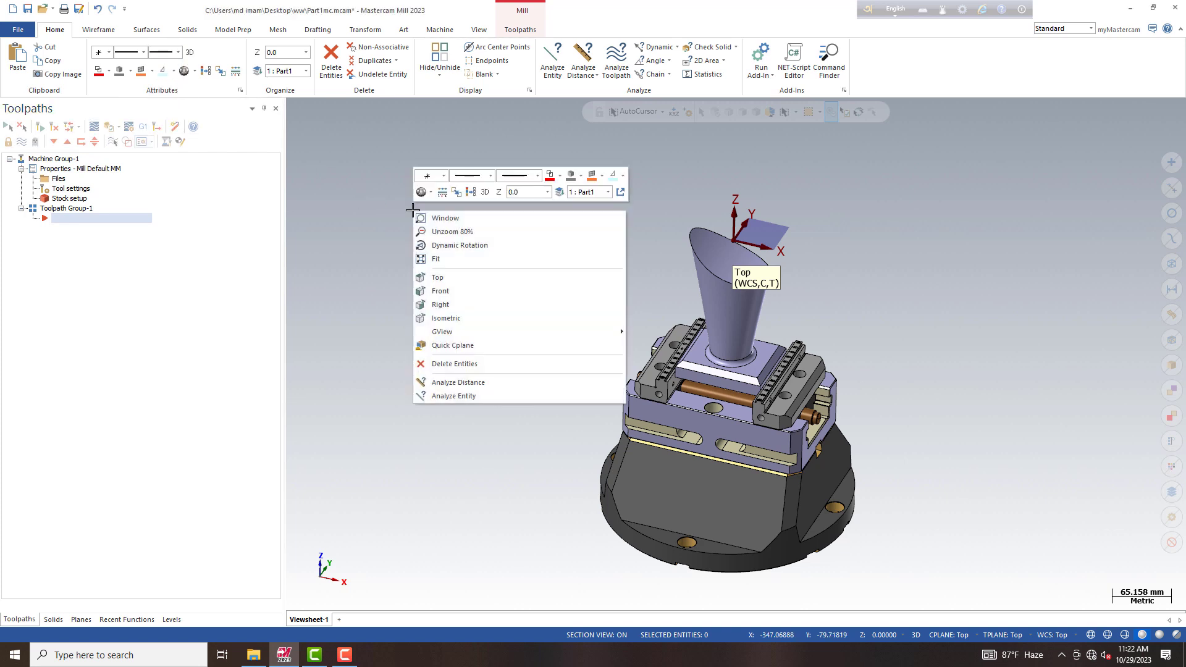
{"action": "left_click", "coordinate": [425, 289]}
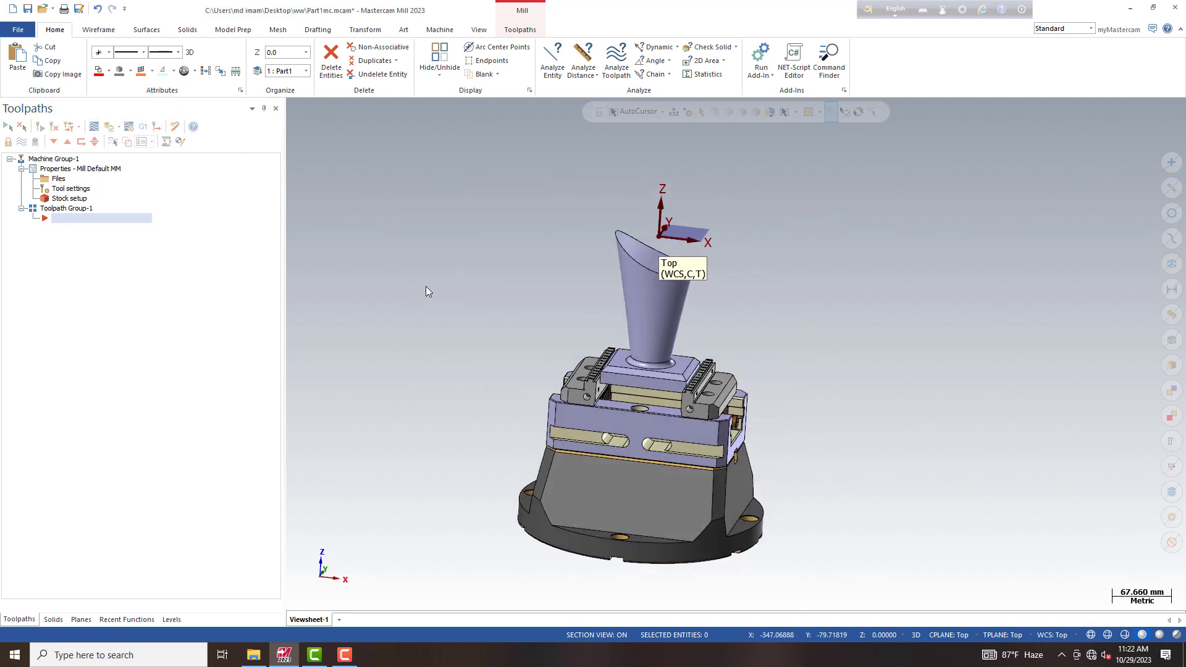
{"action": "right_click", "coordinate": [364, 284]}
{"action": "left_click", "coordinate": [390, 333]}
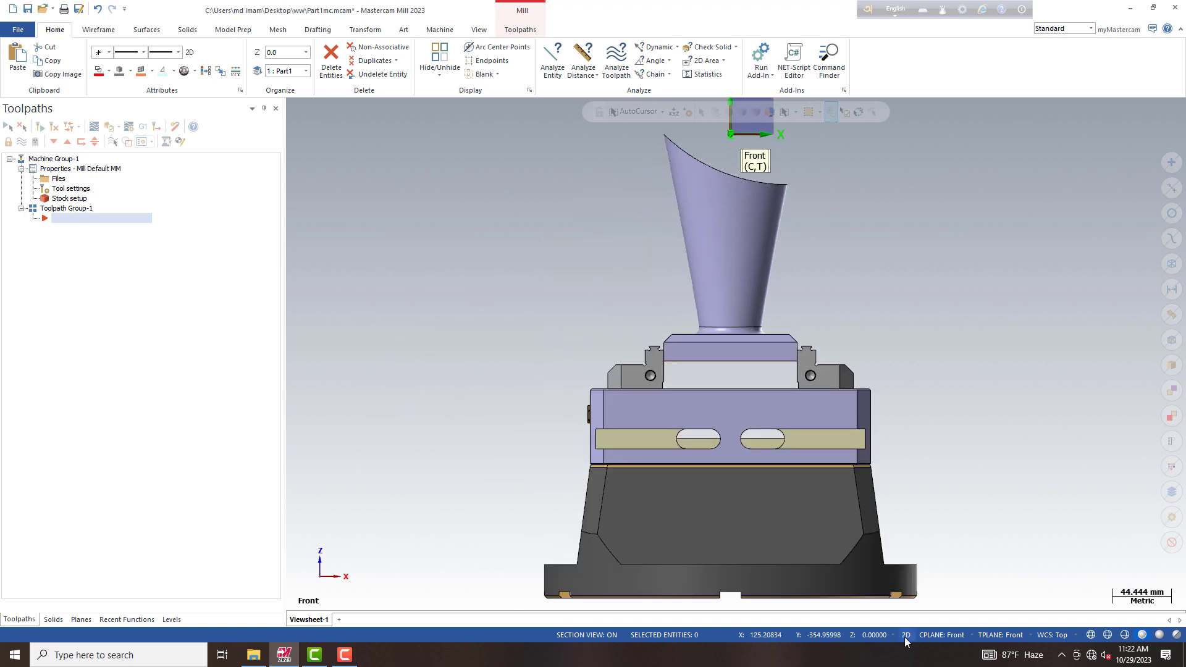
Step: Draw a 100 × 170 wireframe bounding box around the tapered part
{"action": "left_click", "coordinate": [88, 31]}
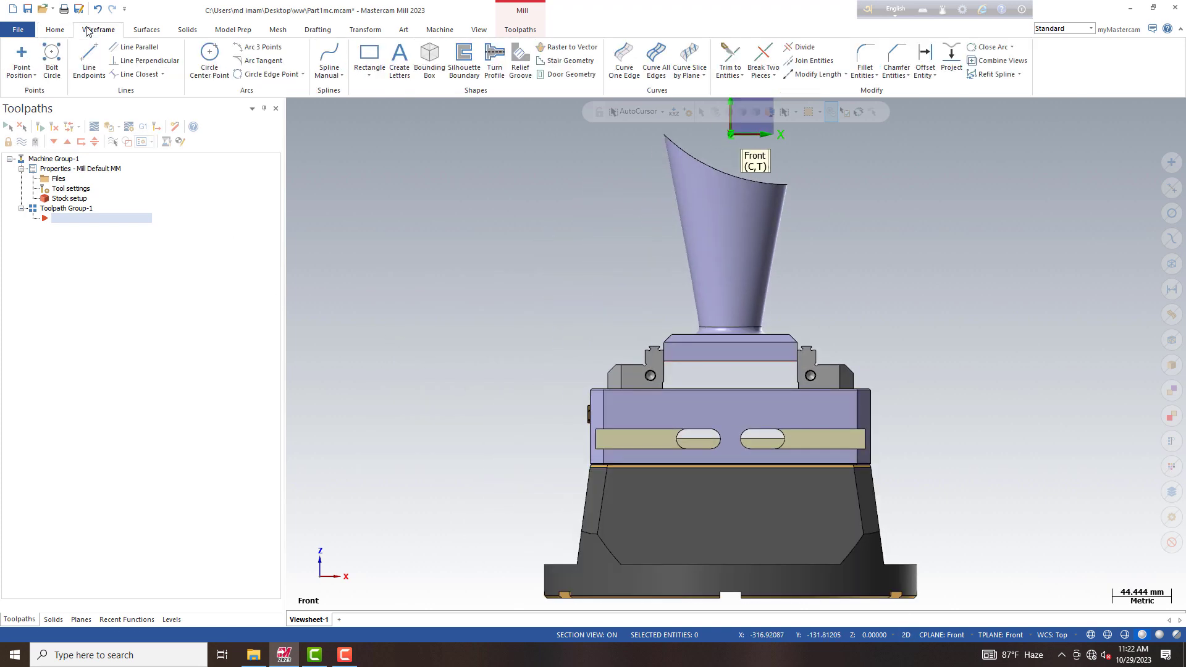
{"action": "left_click", "coordinate": [442, 59]}
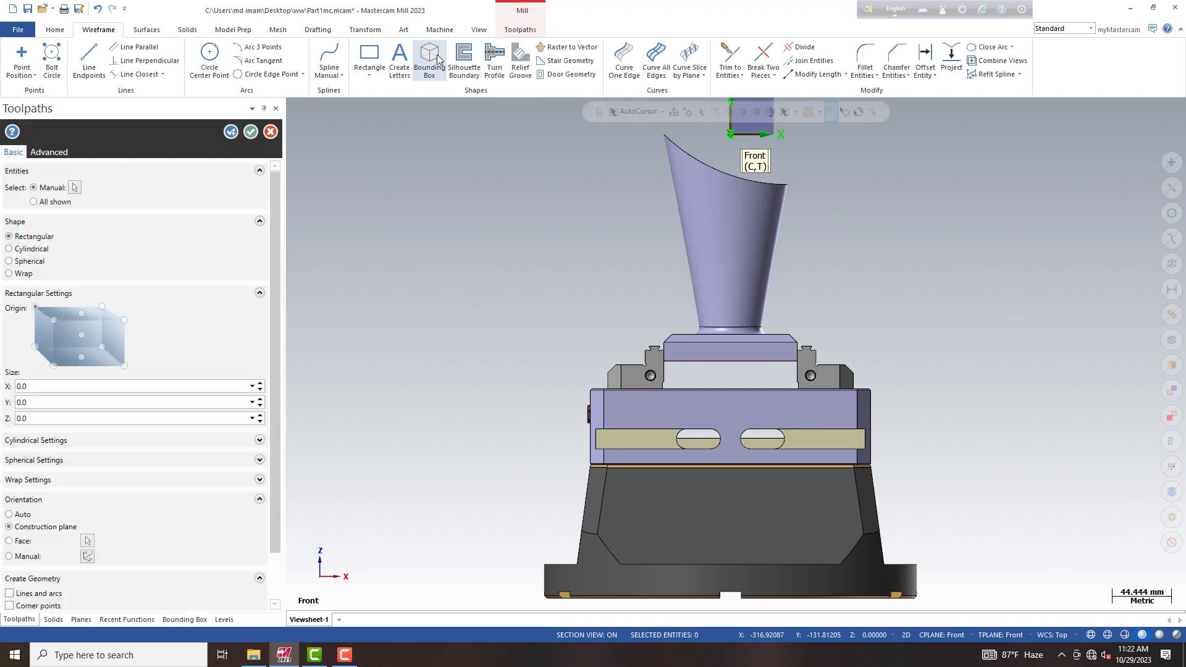
{"action": "left_click", "coordinate": [749, 250]}
{"action": "left_click", "coordinate": [682, 147]}
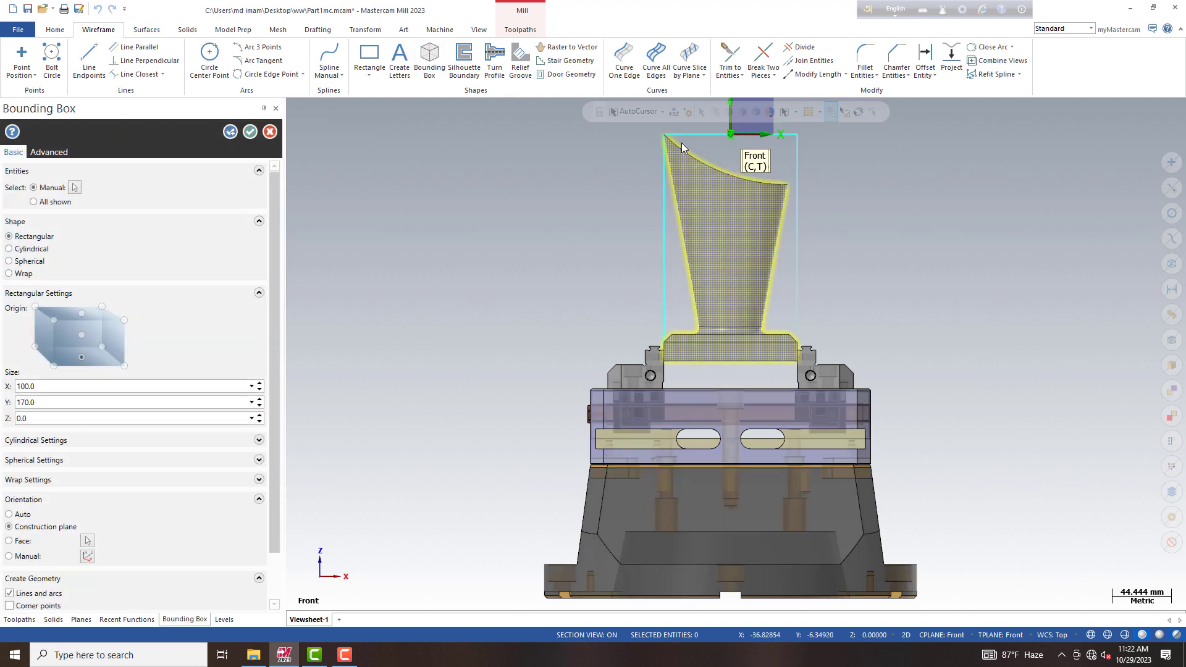
{"action": "left_click", "coordinate": [250, 132]}
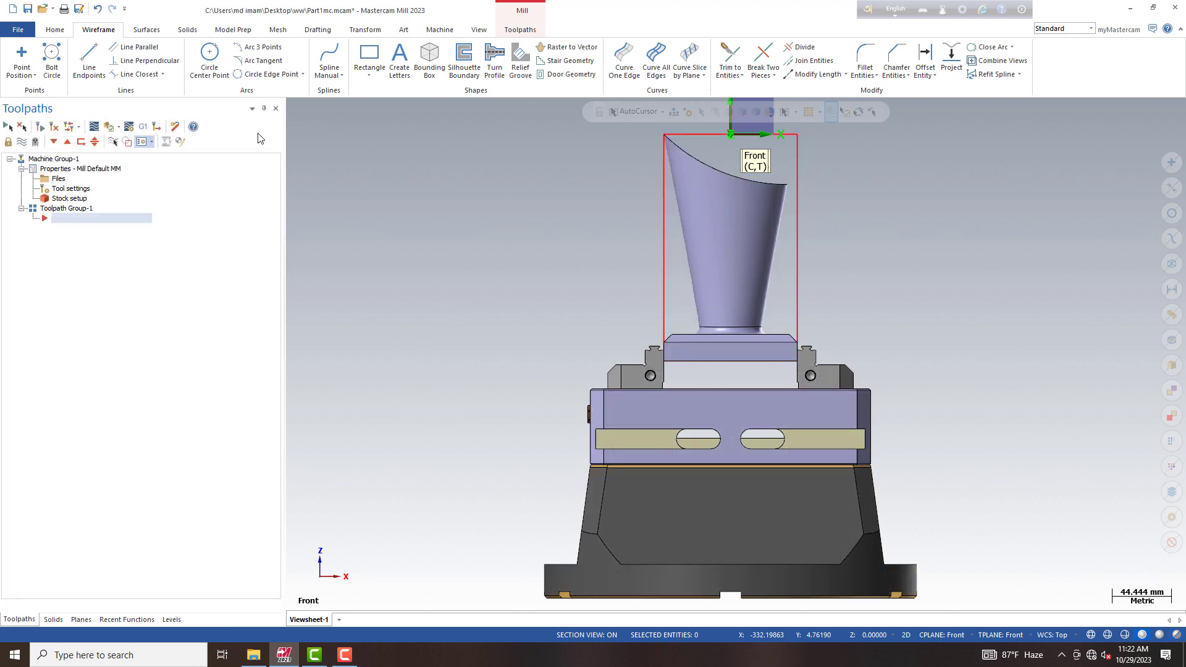
{"action": "scroll", "coordinate": [778, 254], "scroll_direction": "up", "scroll_amount": 2}
{"action": "scroll", "coordinate": [775, 253], "scroll_direction": "up", "scroll_amount": 1}
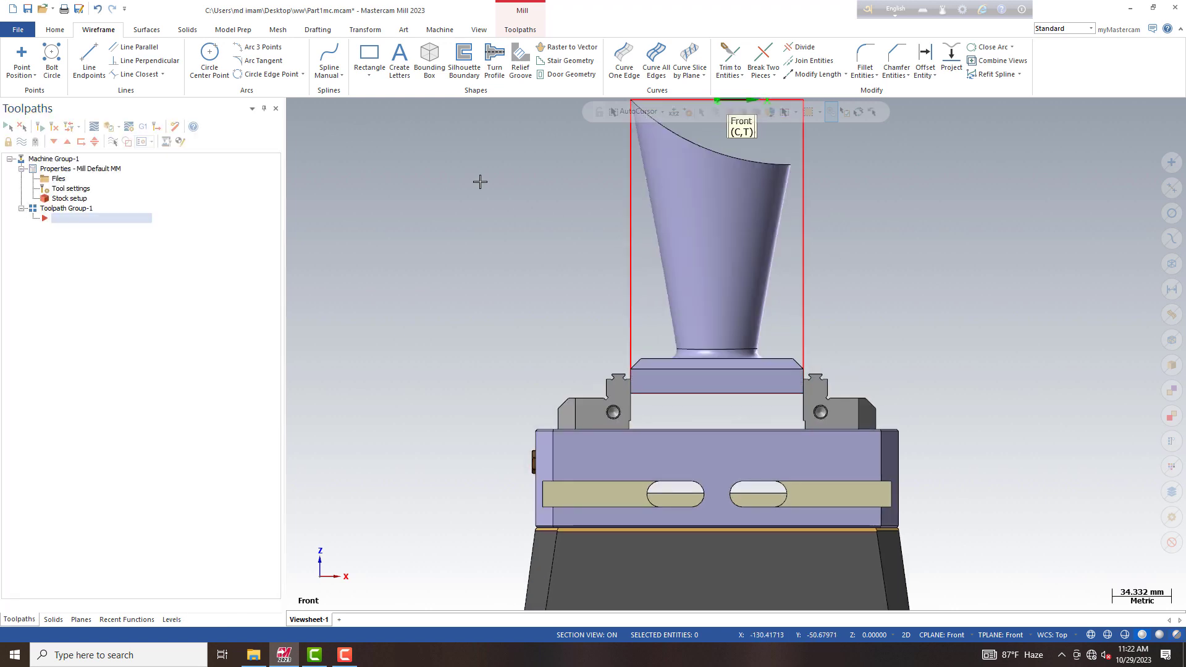
Step: Draw a horizontal line across the part's base
{"action": "left_click", "coordinate": [89, 60]}
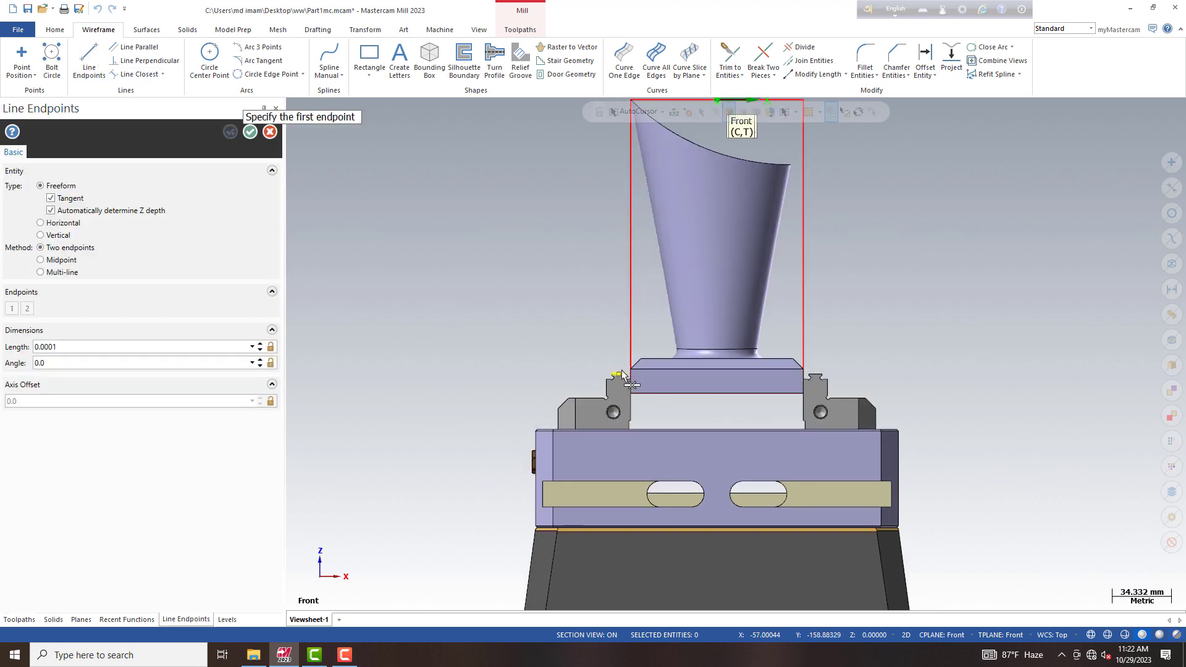
{"action": "scroll", "coordinate": [622, 369], "scroll_direction": "up", "scroll_amount": 1}
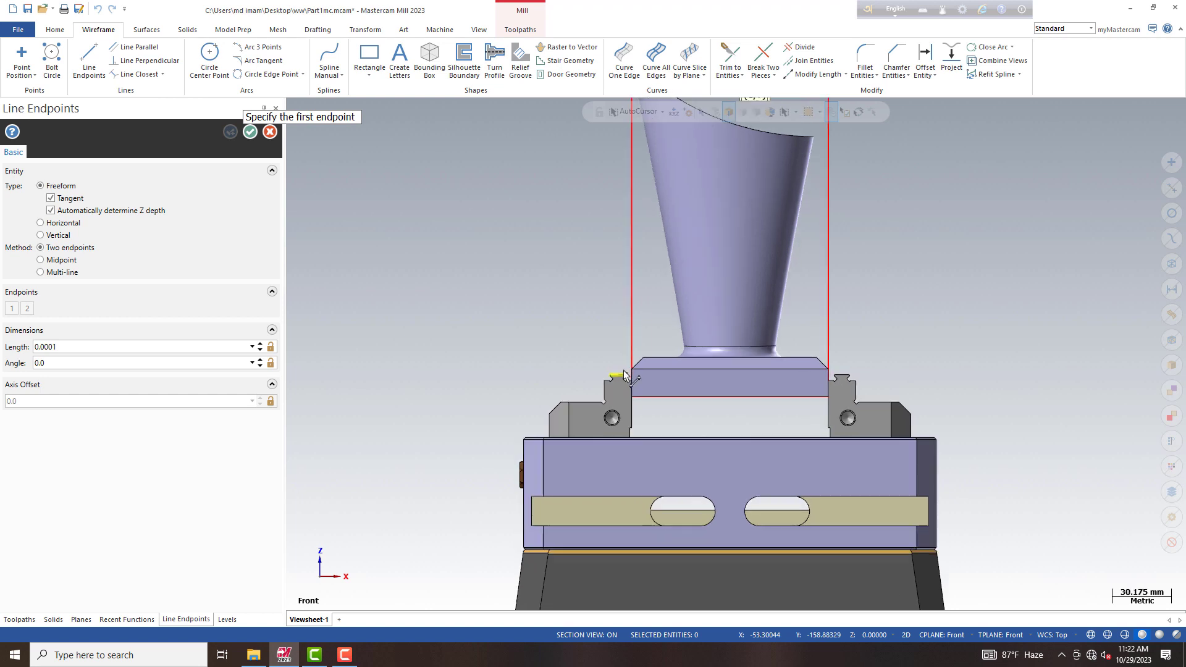
{"action": "left_click", "coordinate": [899, 371]}
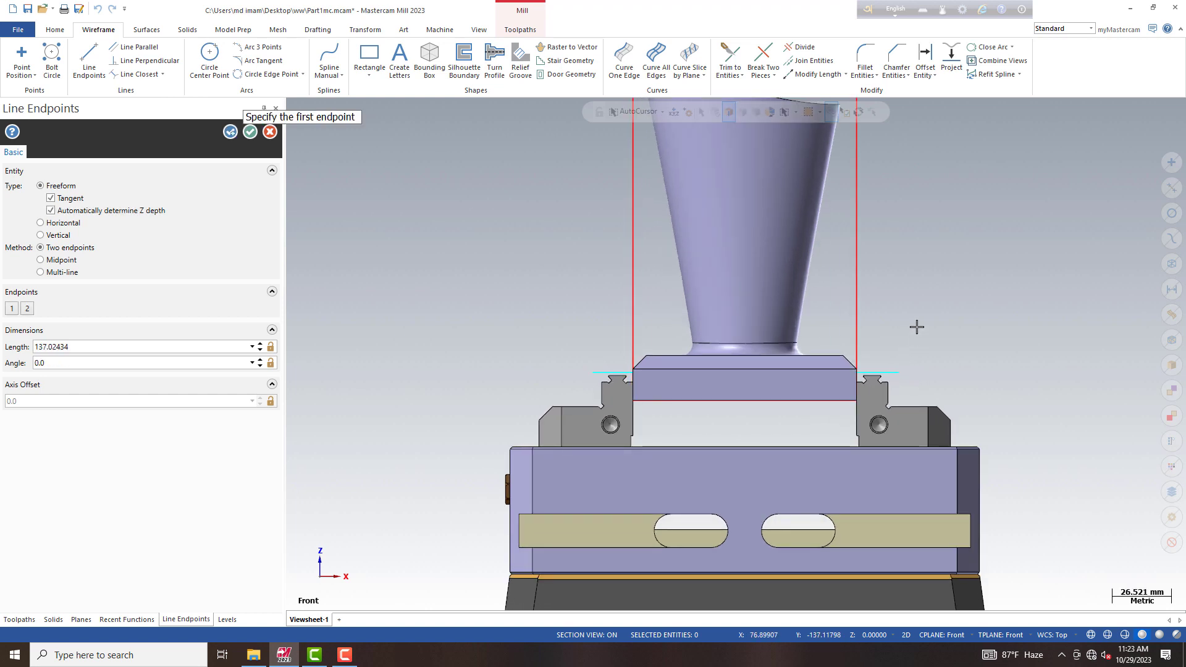
{"action": "key", "text": "Escape"}
Step: Offset the left, right and top bounding box lines 6.0 outward
{"action": "left_click", "coordinate": [925, 60]}
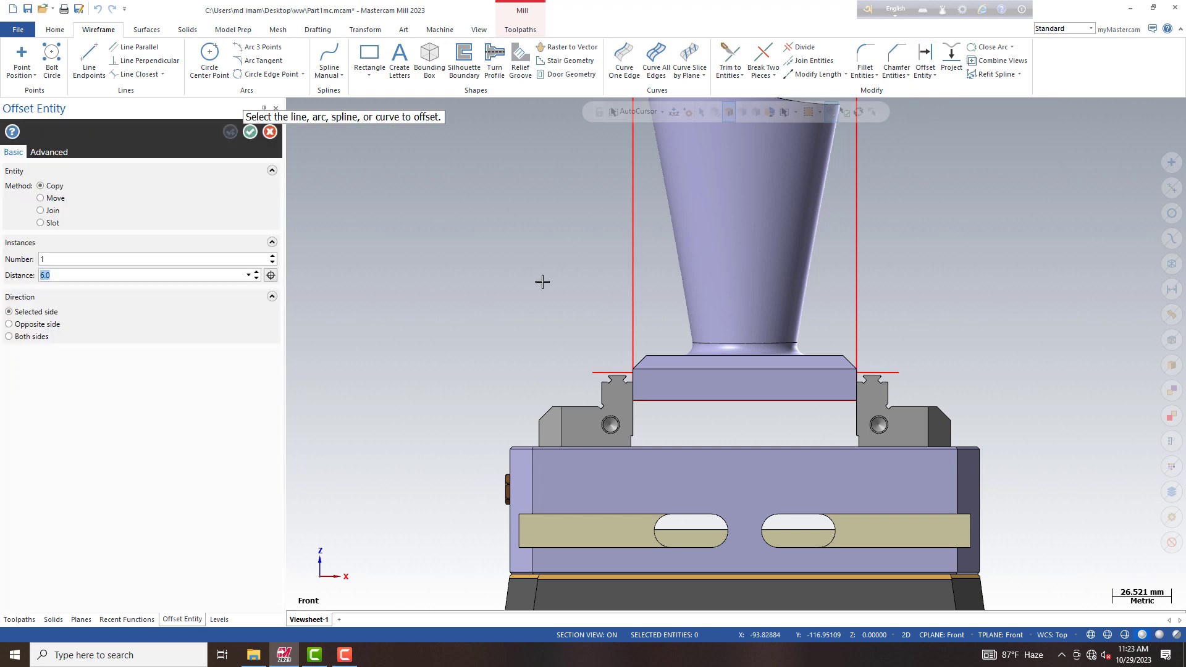
{"action": "left_click", "coordinate": [633, 264]}
{"action": "left_click", "coordinate": [634, 265]}
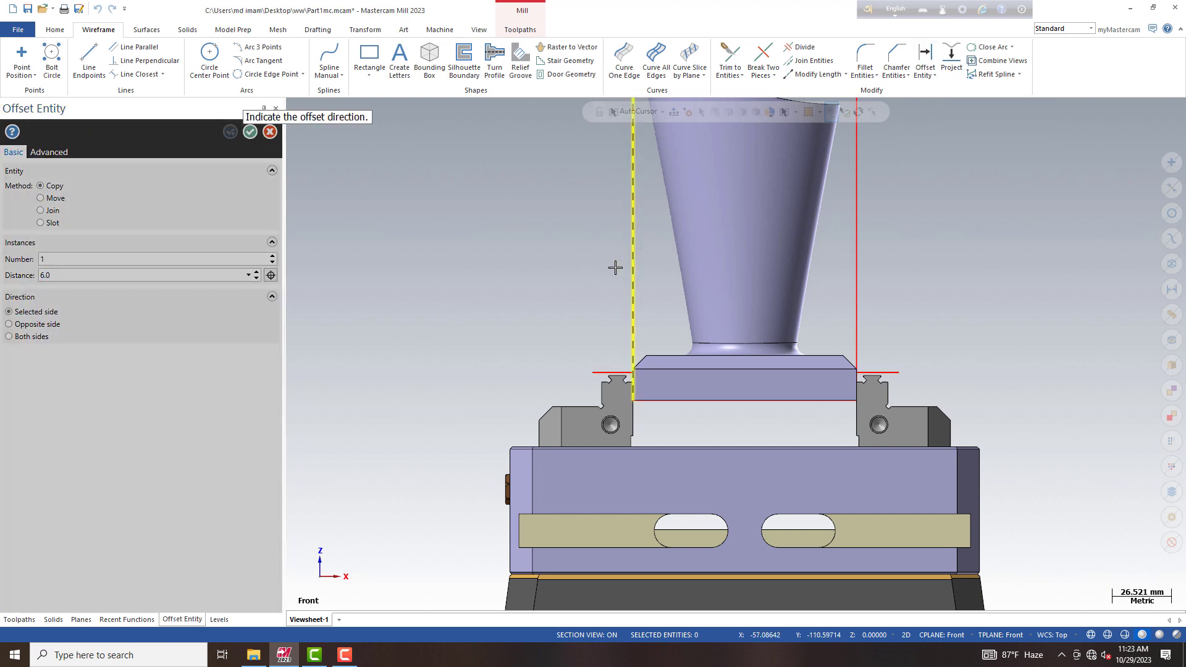
{"action": "left_click", "coordinate": [859, 280]}
{"action": "left_click", "coordinate": [907, 282]}
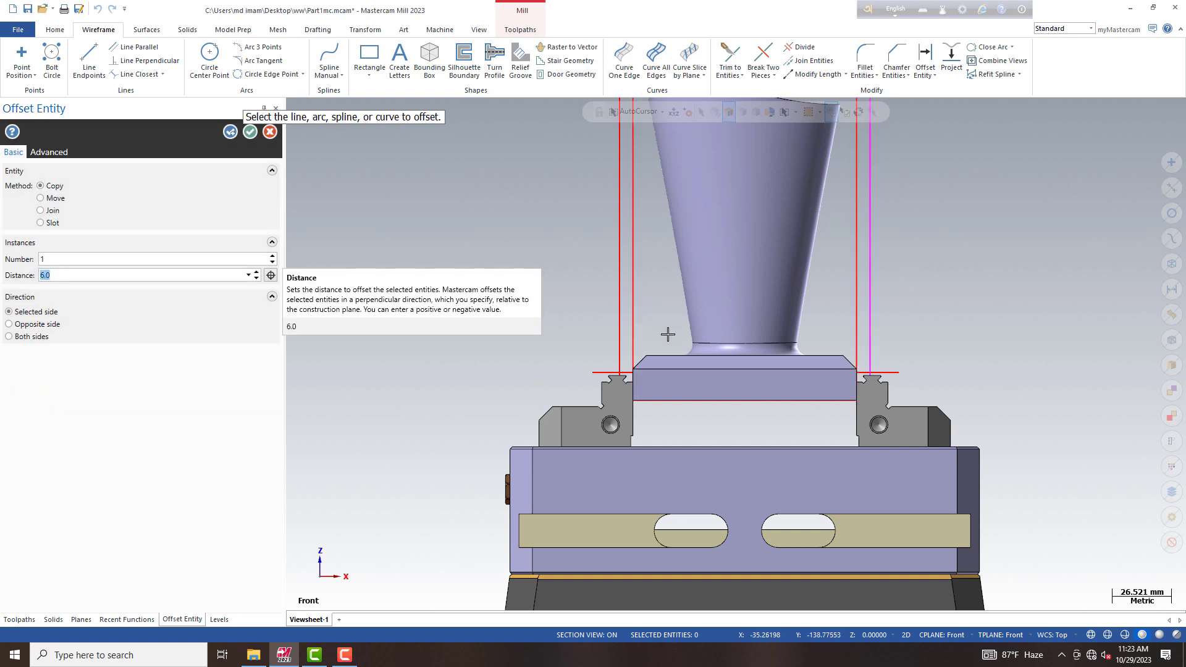
{"action": "scroll", "coordinate": [673, 358], "scroll_direction": "down", "scroll_amount": 2}
{"action": "left_click", "coordinate": [673, 162]}
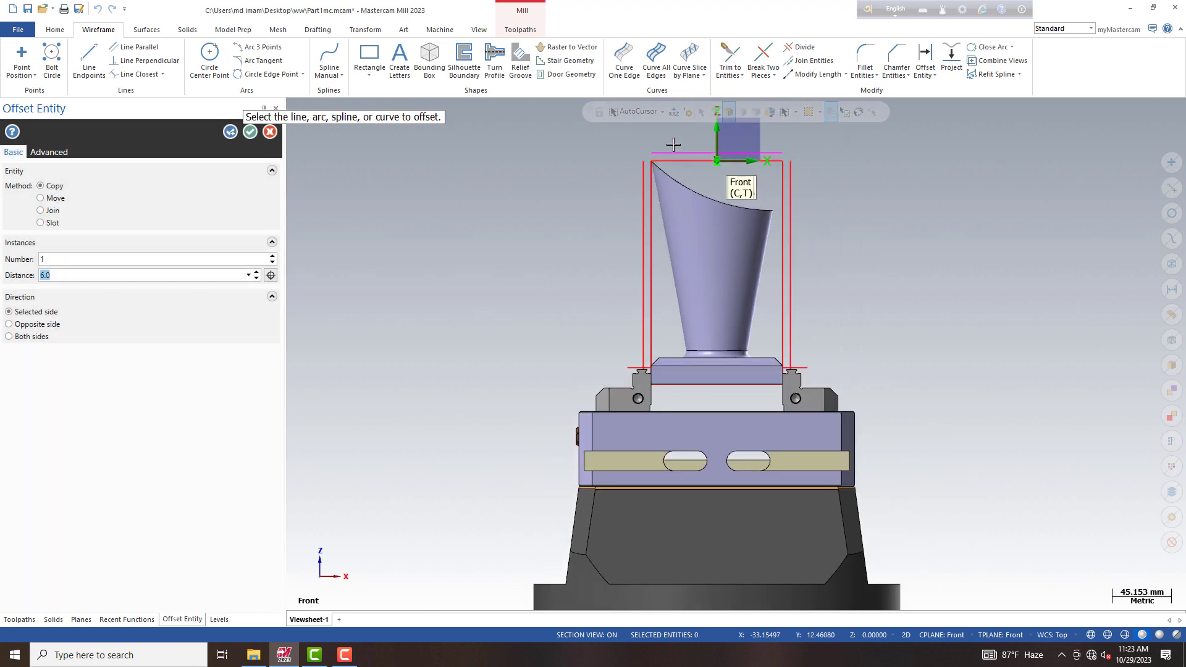
Step: Delete the three original bounding box lines
{"action": "left_click", "coordinate": [253, 132]}
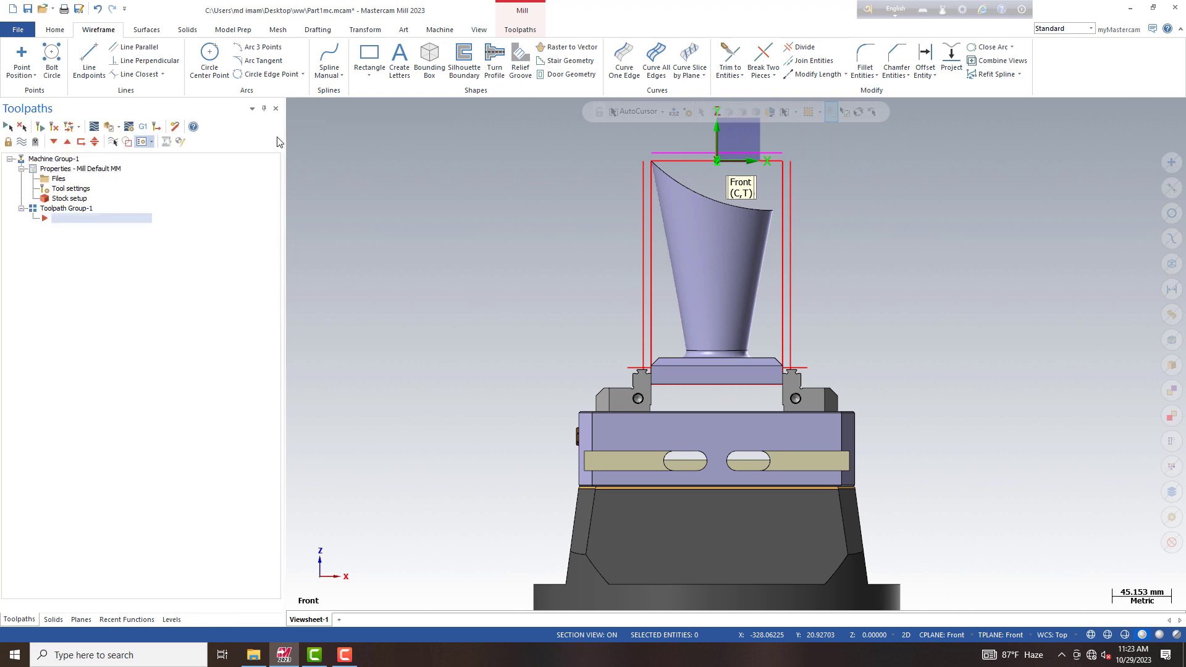
{"action": "left_click", "coordinate": [653, 288]}
{"action": "key", "text": "Escape"}
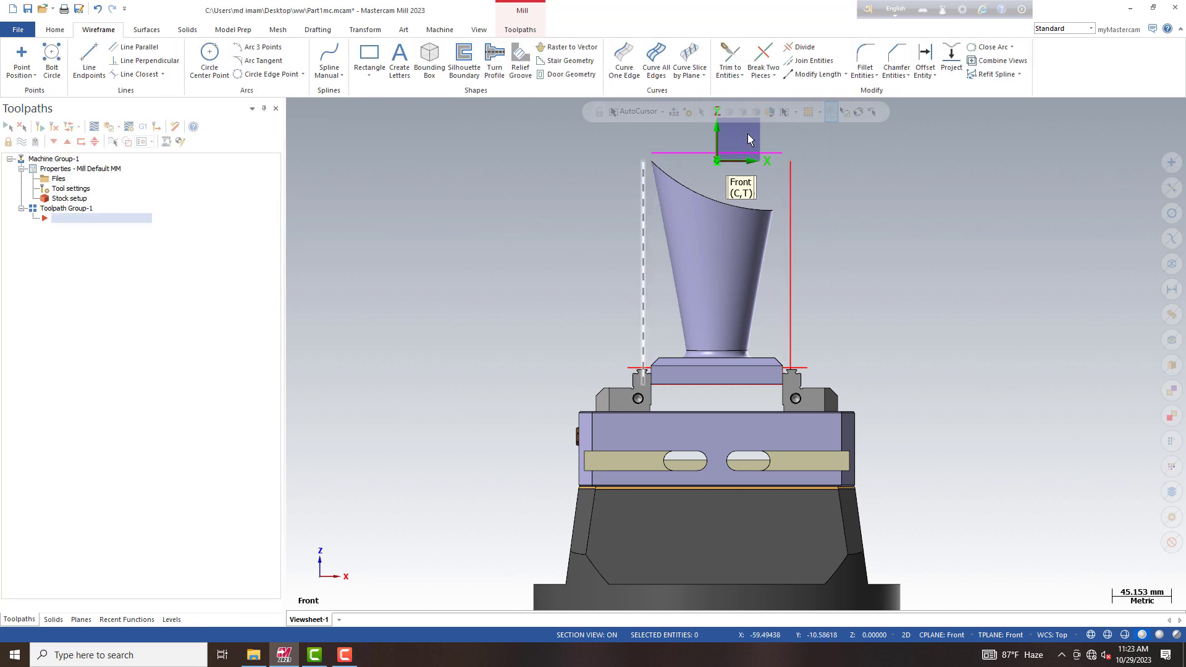
Step: Trim the top and right side lines to meet at the upper corner
{"action": "left_click", "coordinate": [730, 60]}
{"action": "left_click", "coordinate": [668, 152]}
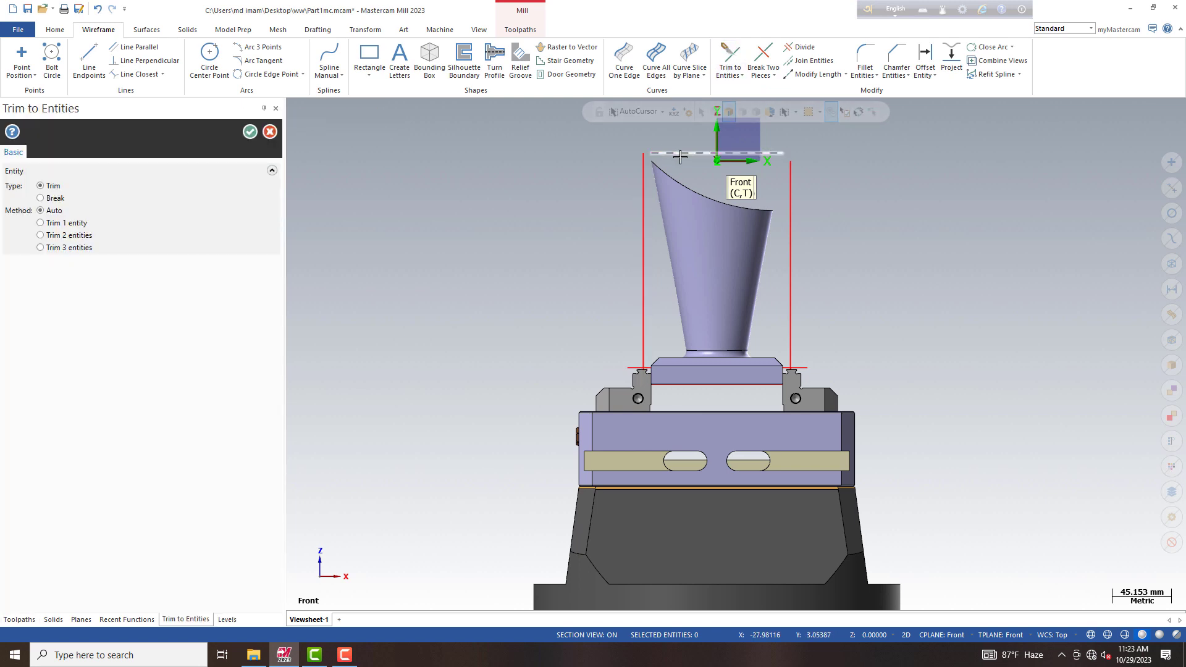
{"action": "left_click", "coordinate": [788, 178]}
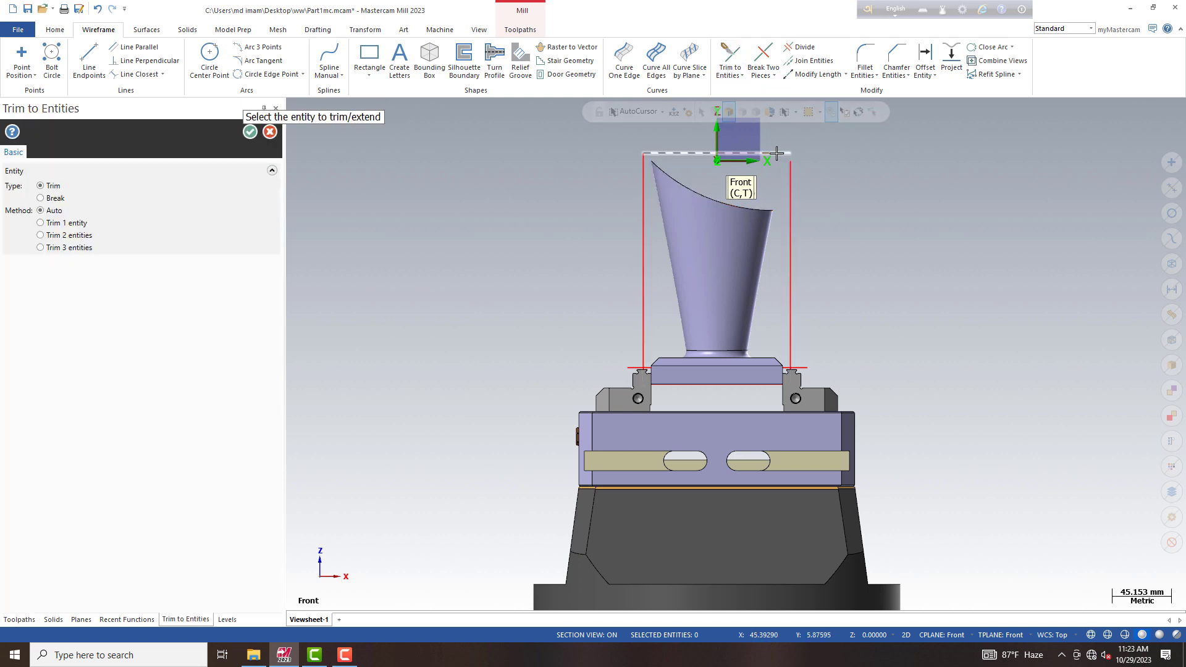
{"action": "left_click", "coordinate": [780, 155]}
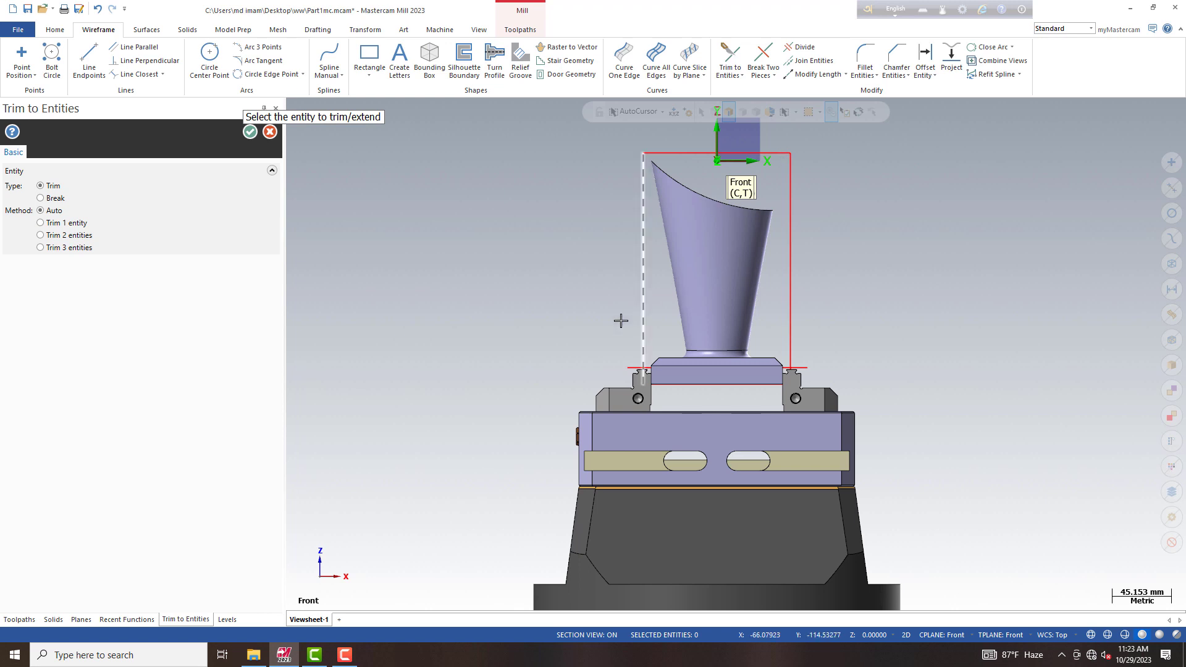
Step: Trim the bottom line to both side lines to close the rectangle
{"action": "scroll", "coordinate": [633, 326], "scroll_direction": "up", "scroll_amount": 1}
{"action": "scroll", "coordinate": [642, 343], "scroll_direction": "up", "scroll_amount": 2}
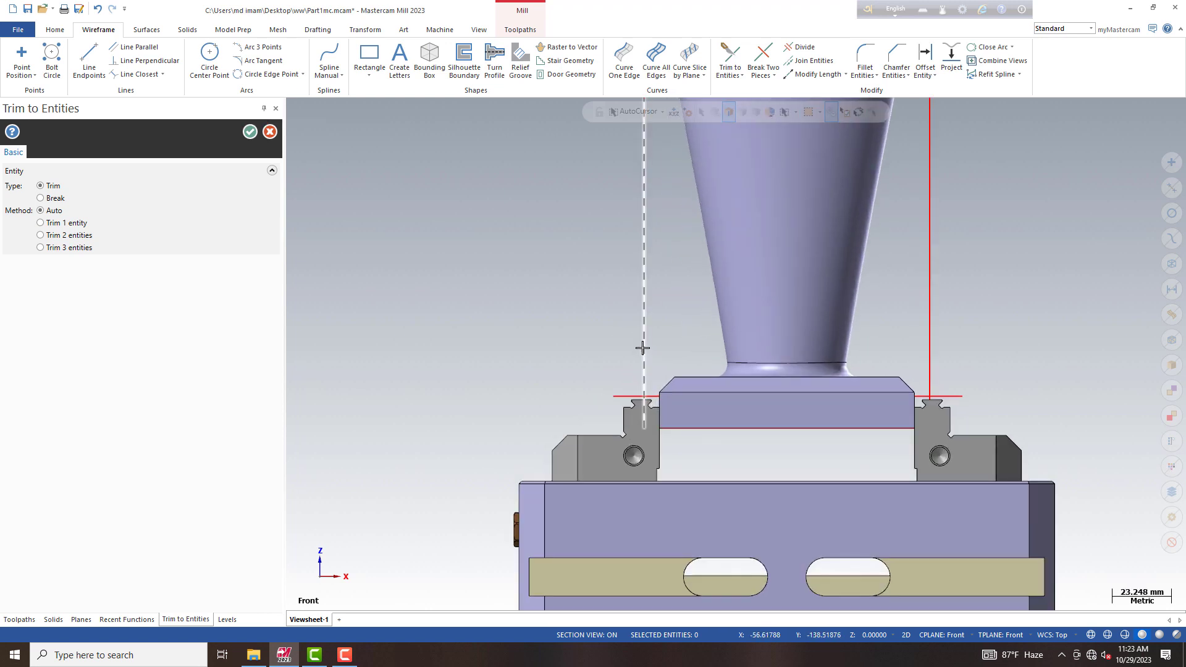
{"action": "left_click", "coordinate": [645, 386]}
{"action": "left_click", "coordinate": [803, 396]}
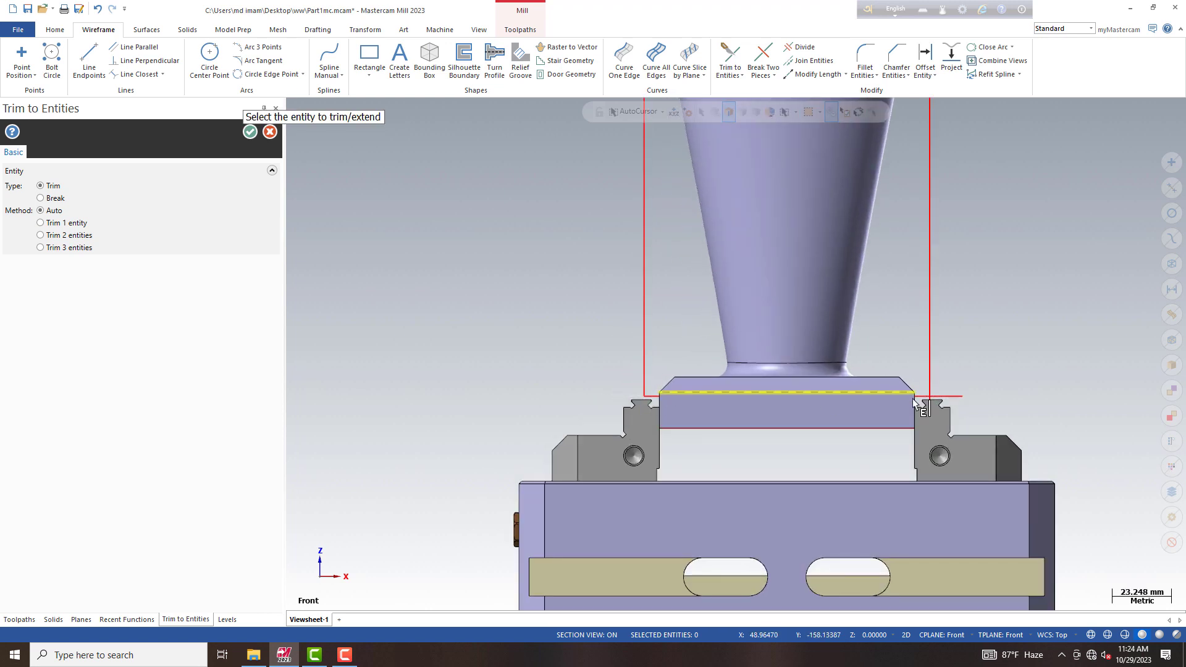
{"action": "left_click", "coordinate": [928, 387]}
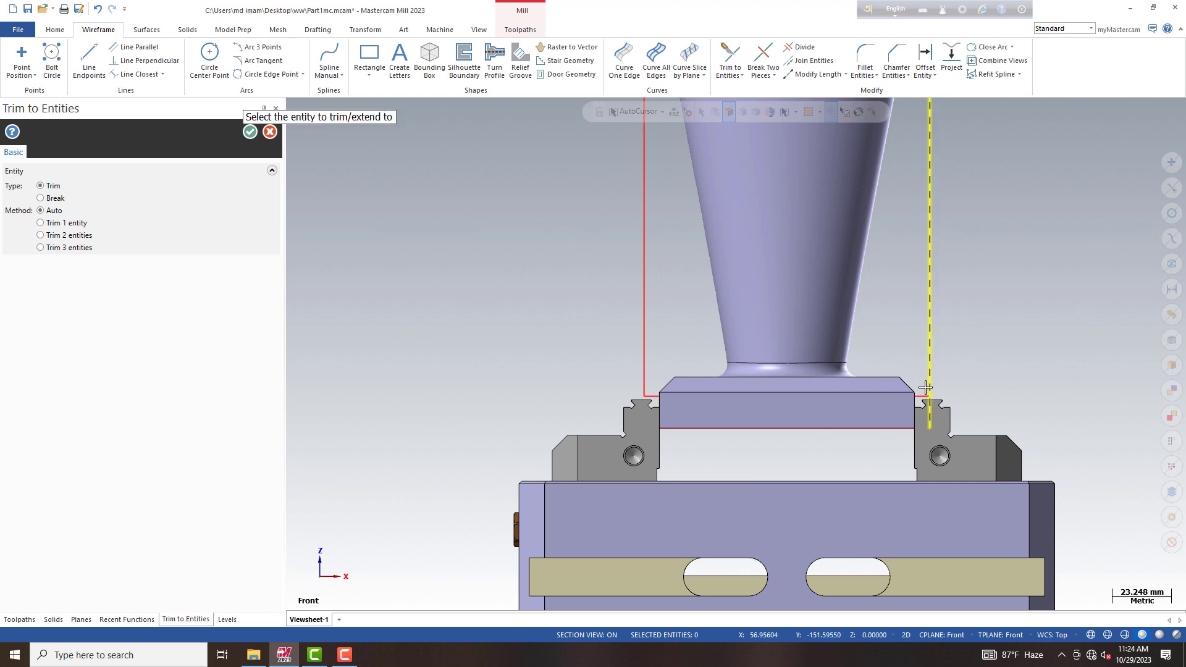
{"action": "left_click", "coordinate": [249, 132]}
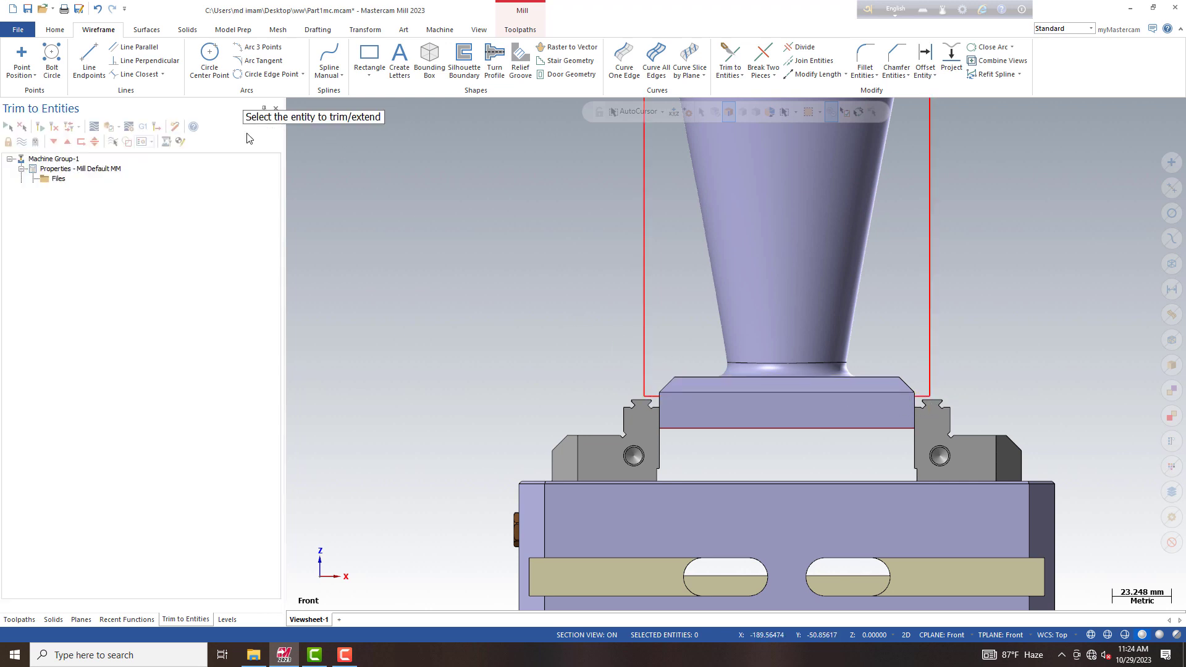
{"action": "scroll", "coordinate": [642, 259], "scroll_direction": "down", "scroll_amount": 3}
Step: Move the four boundary lines to level 3, named 'contenment'
{"action": "left_click", "coordinate": [656, 225]}
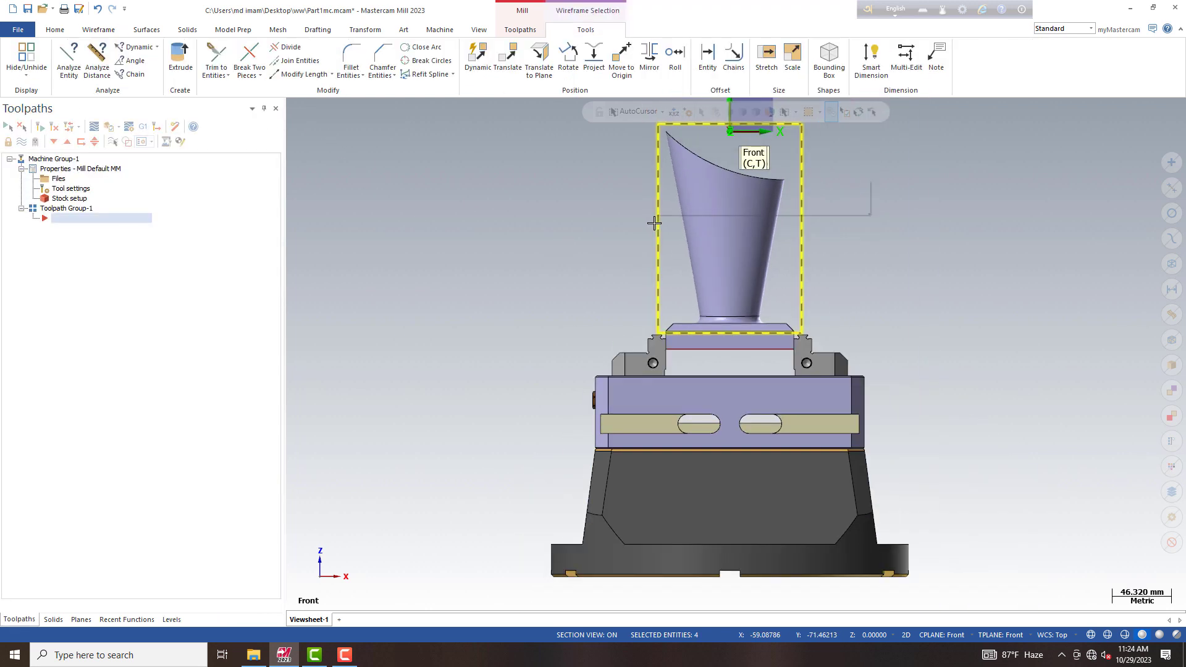
{"action": "right_click", "coordinate": [656, 226]}
{"action": "left_click", "coordinate": [802, 205]}
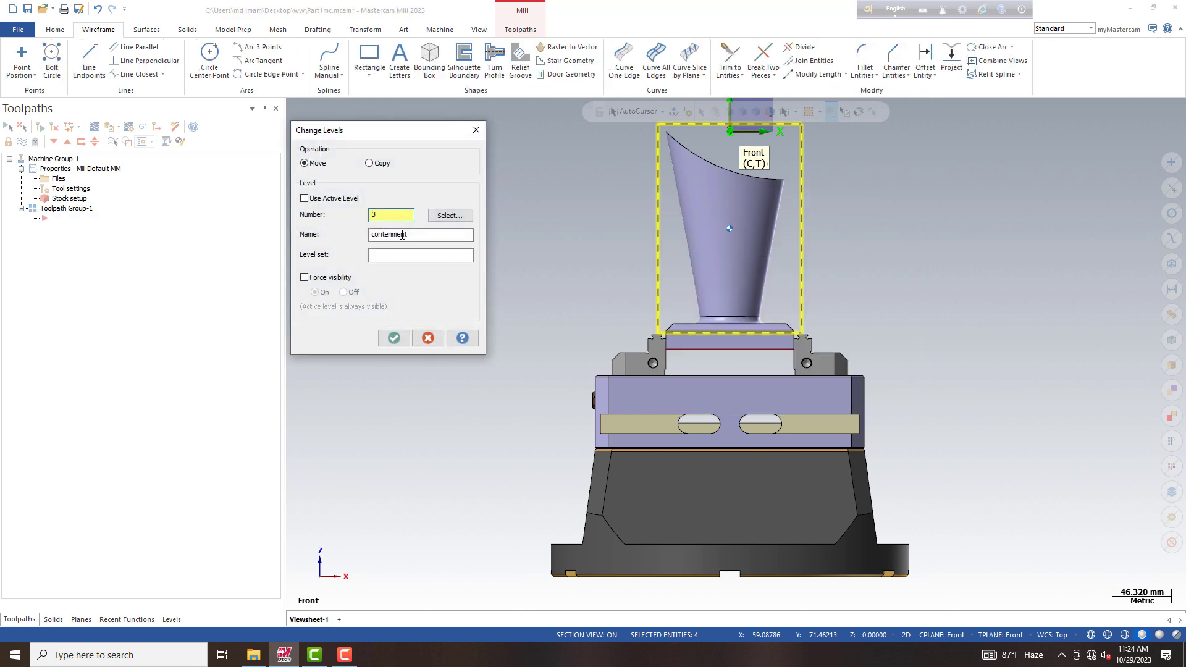
{"action": "left_click", "coordinate": [397, 216]}
{"action": "double_click", "coordinate": [386, 235]}
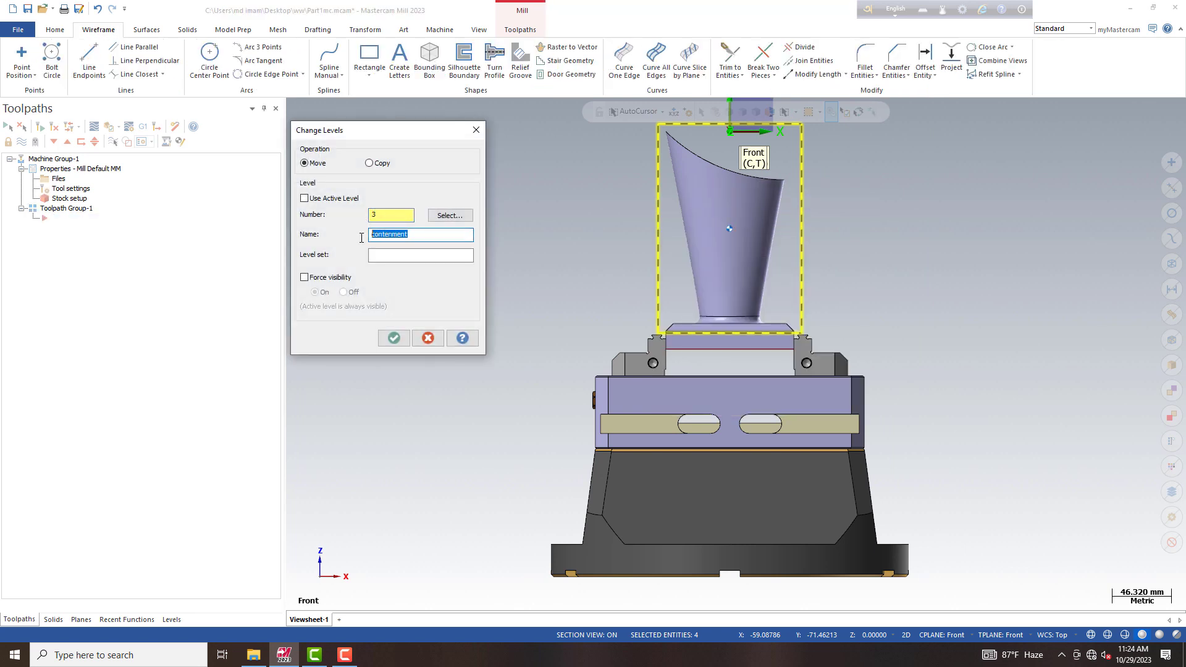
{"action": "left_click", "coordinate": [391, 339]}
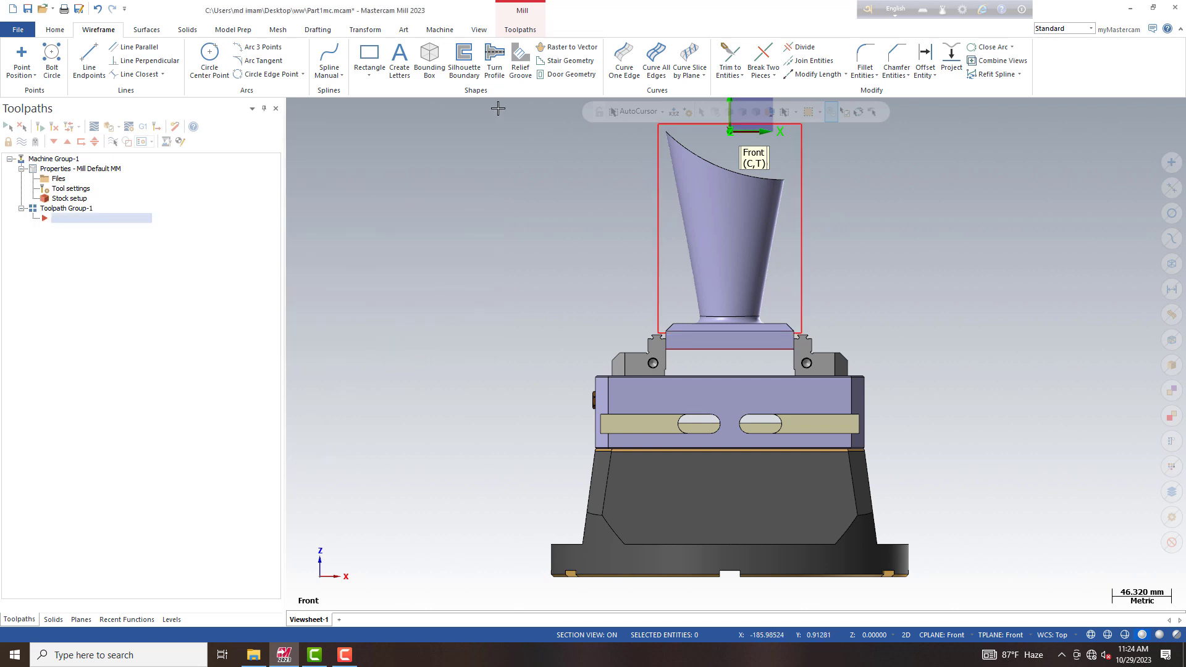
{"action": "left_click", "coordinate": [520, 29]}
Step: Start a Surface Rough Pocket with the rectangle chained as its containment boundary
{"action": "left_click", "coordinate": [270, 62]}
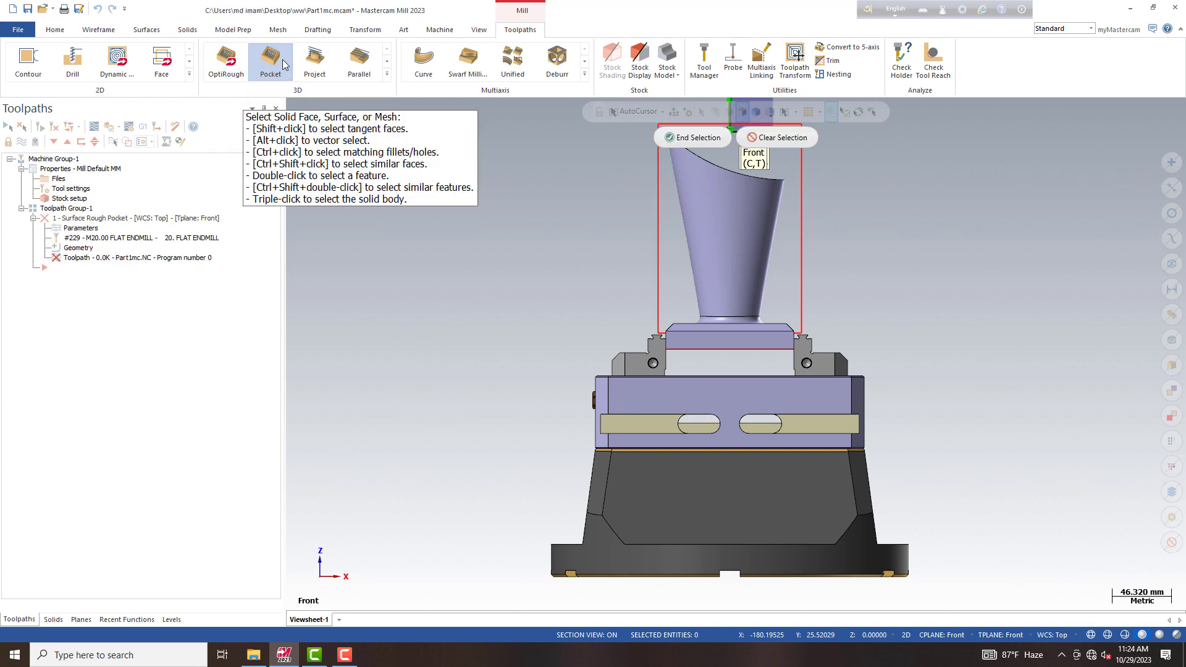
{"action": "left_click", "coordinate": [682, 136]}
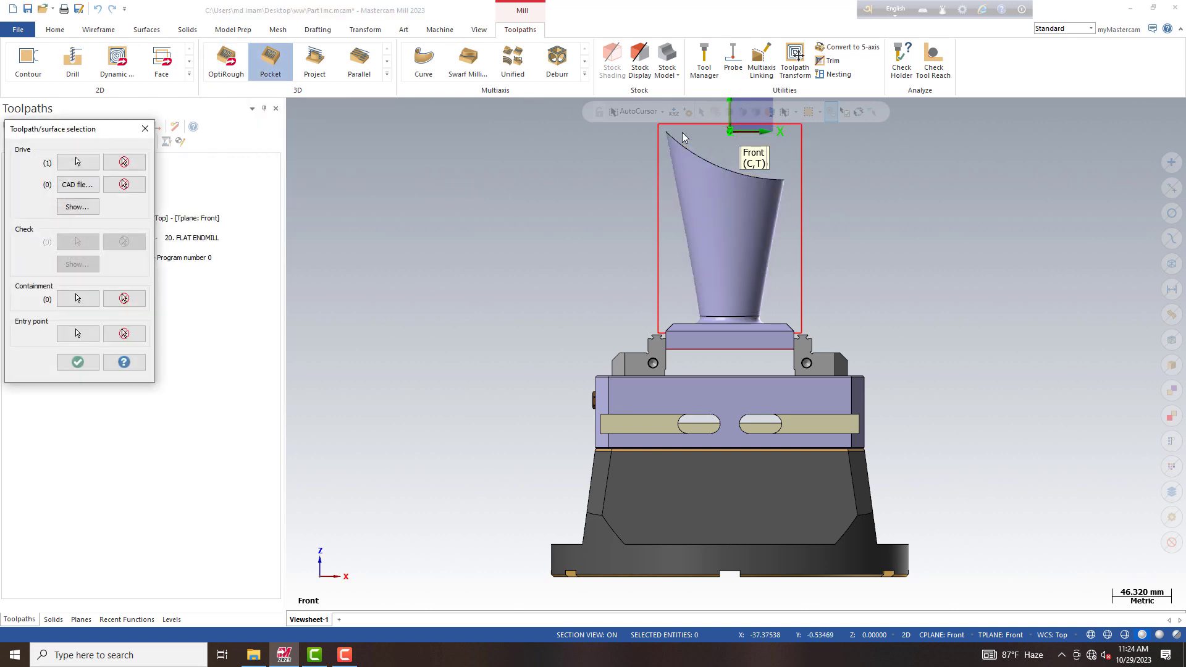
{"action": "left_click", "coordinate": [79, 298]}
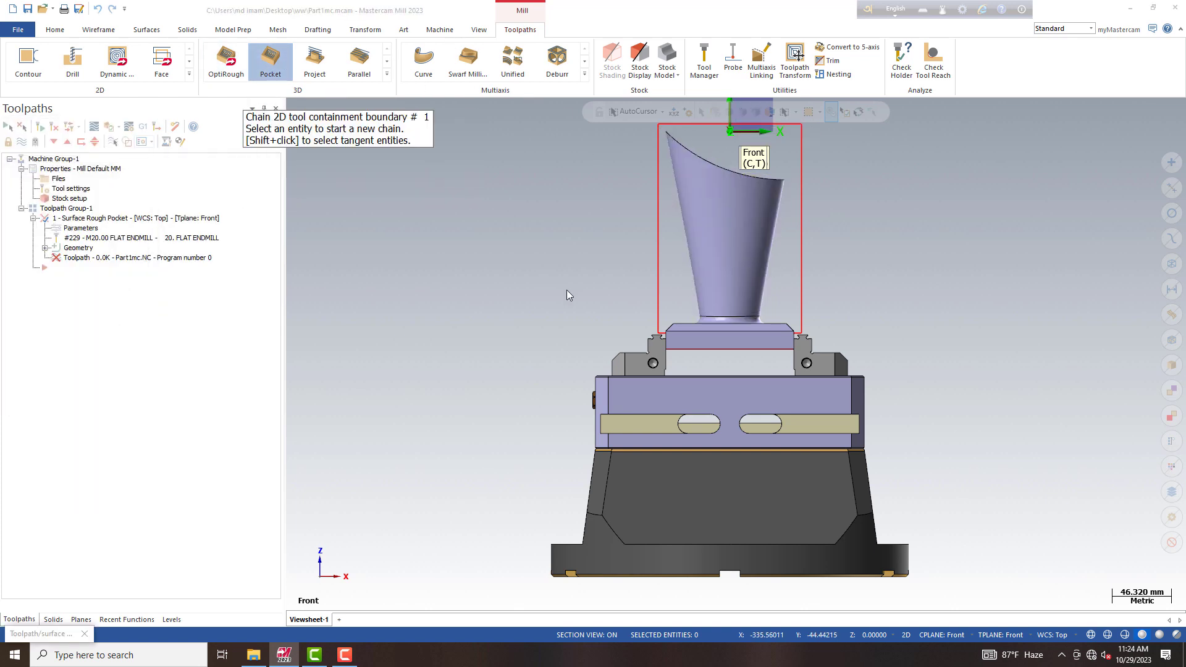
{"action": "left_click", "coordinate": [658, 265]}
{"action": "left_click", "coordinate": [28, 549]}
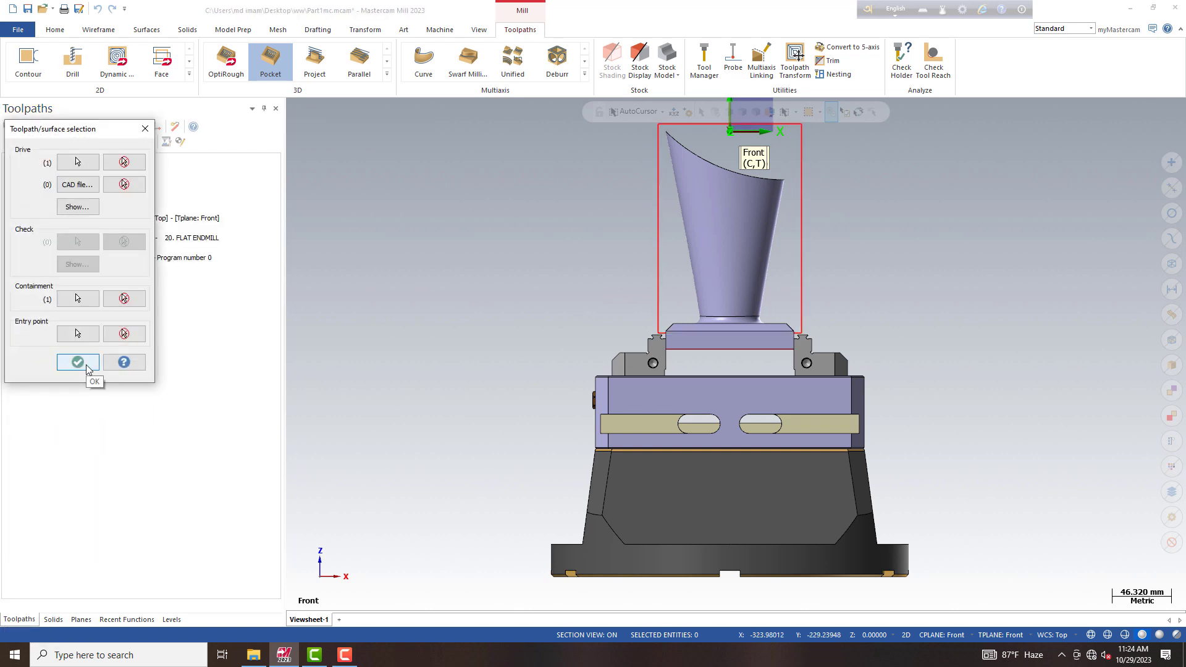
Step: Select the solid part's 13 faces as drive surfaces
{"action": "left_click", "coordinate": [77, 161]}
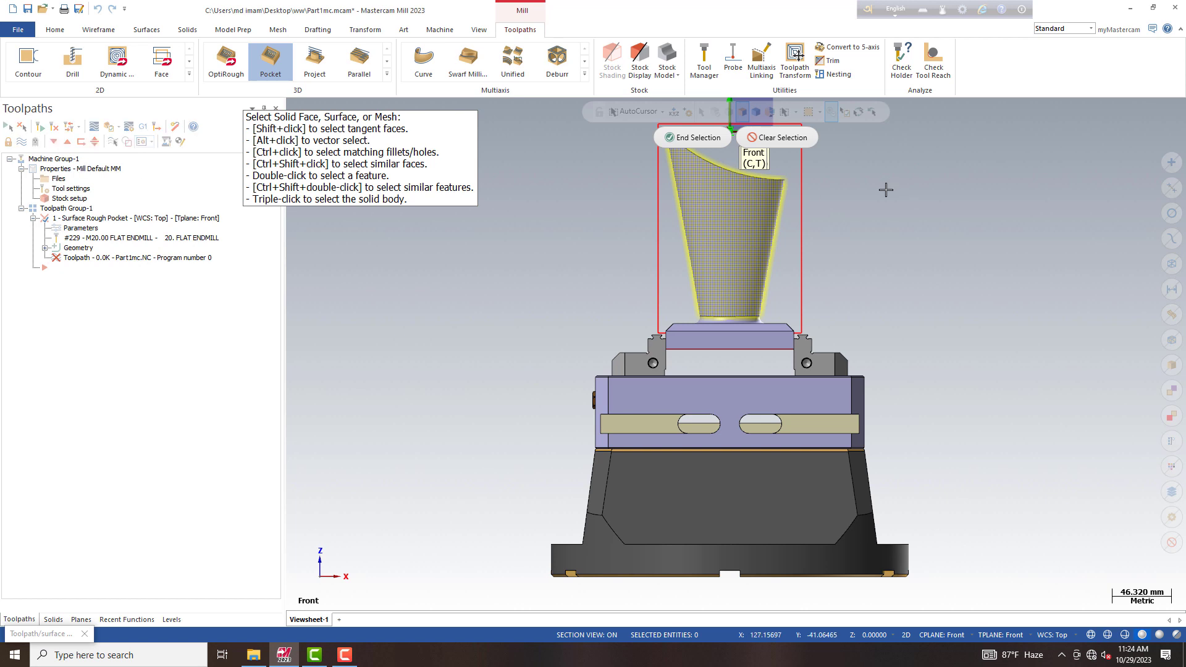
{"action": "left_click", "coordinate": [754, 196]}
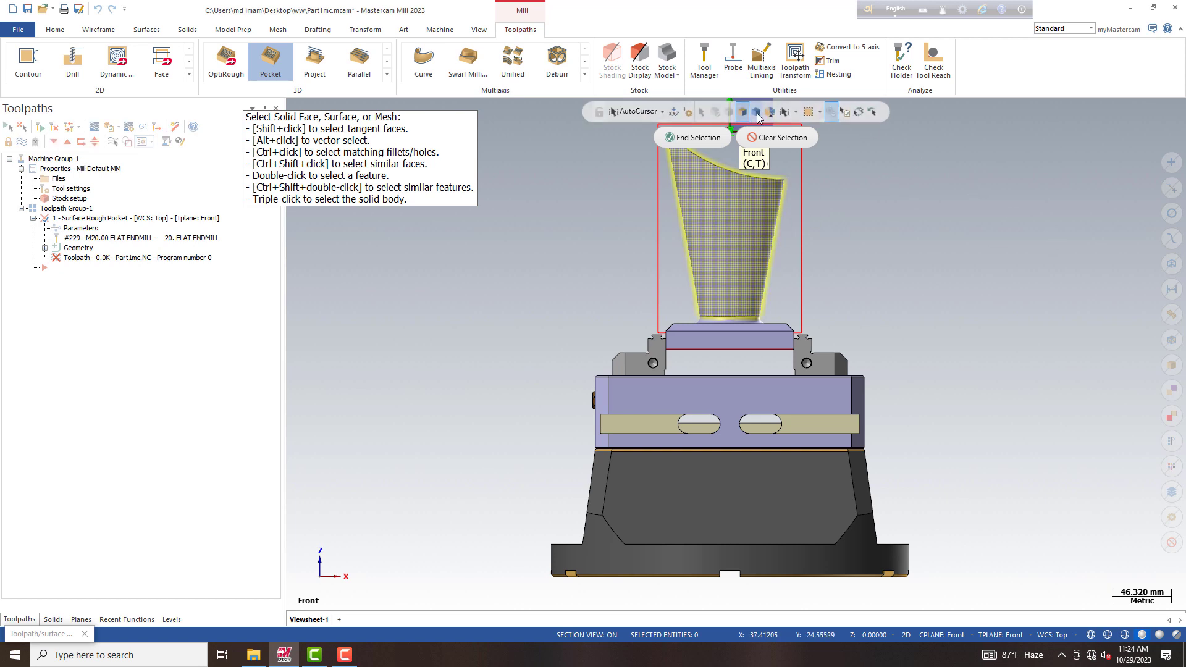
{"action": "left_click", "coordinate": [755, 195], "text": "shift"}
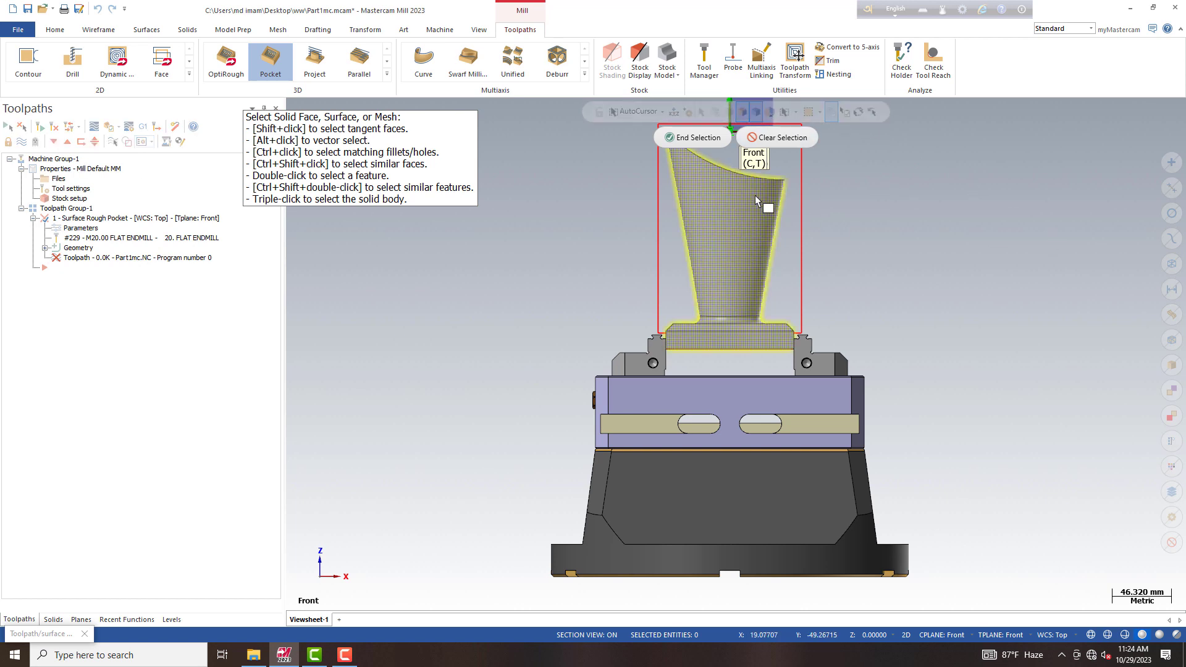
{"action": "left_click", "coordinate": [676, 141]}
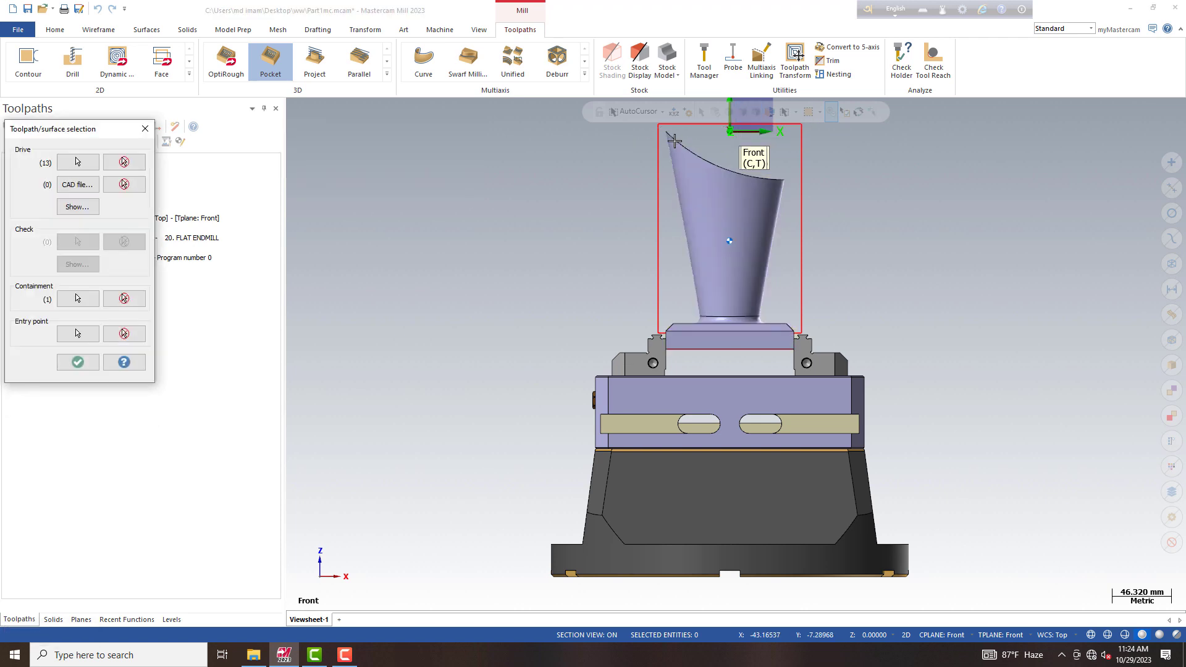
Step: Create tool 1, a 10 mm flat endmill named '10 Flat Endmill', with calculated feeds and speeds
{"action": "left_click", "coordinate": [78, 362]}
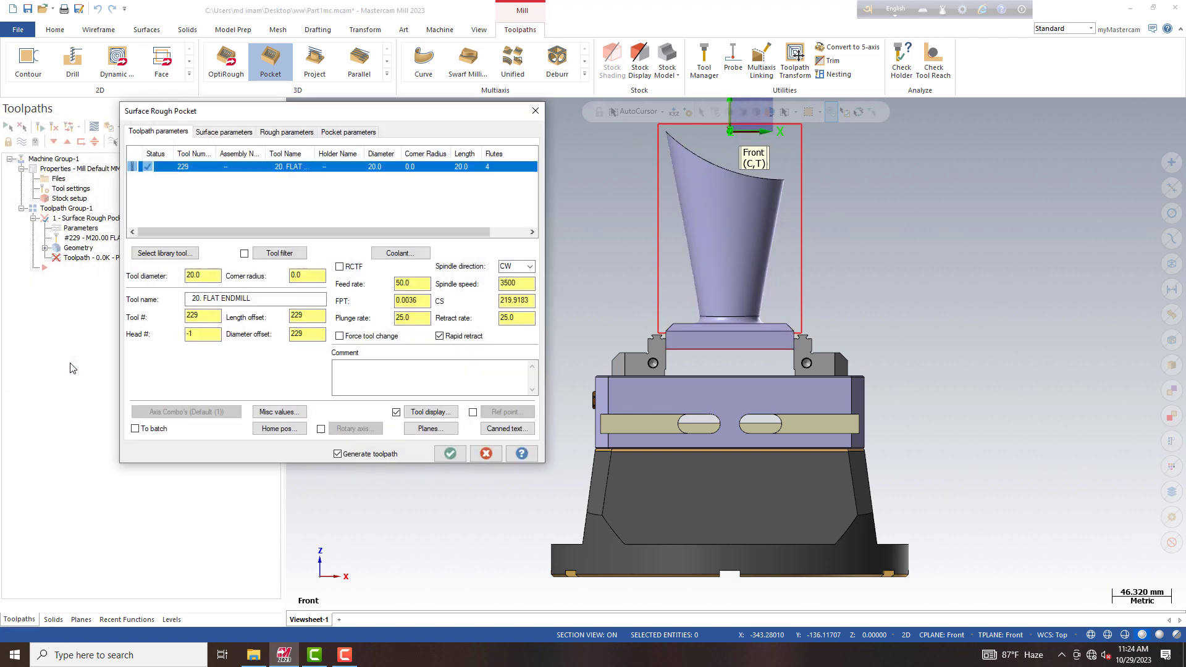
{"action": "left_click", "coordinate": [286, 202]}
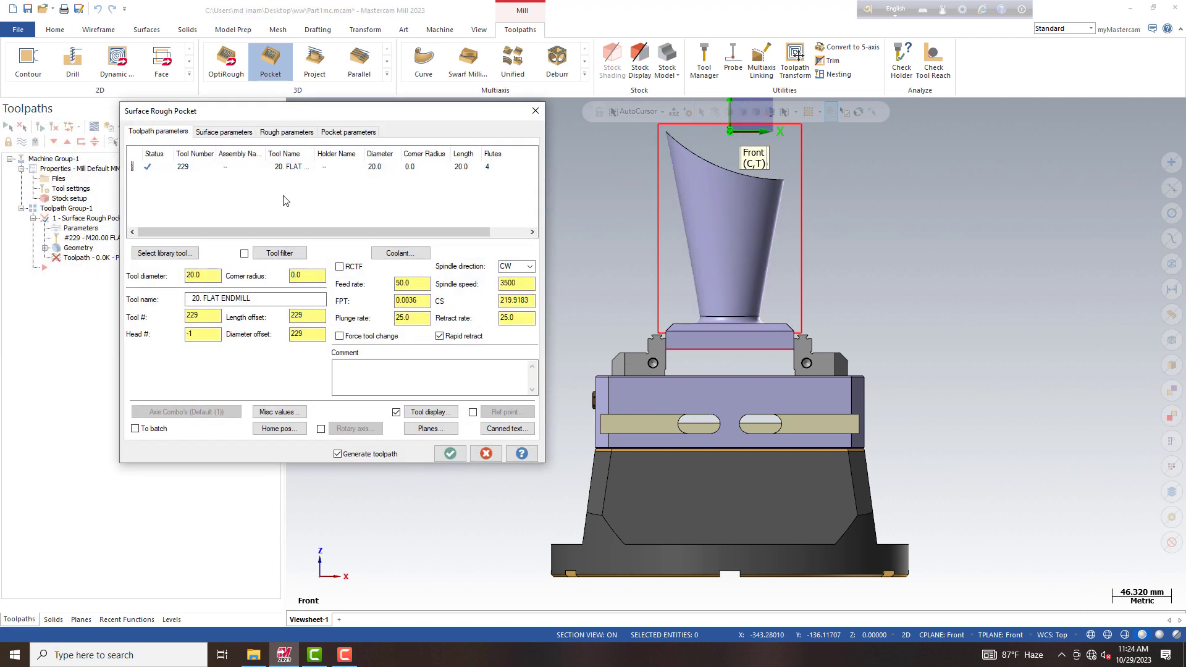
{"action": "right_click", "coordinate": [279, 195]}
{"action": "left_click", "coordinate": [317, 198]}
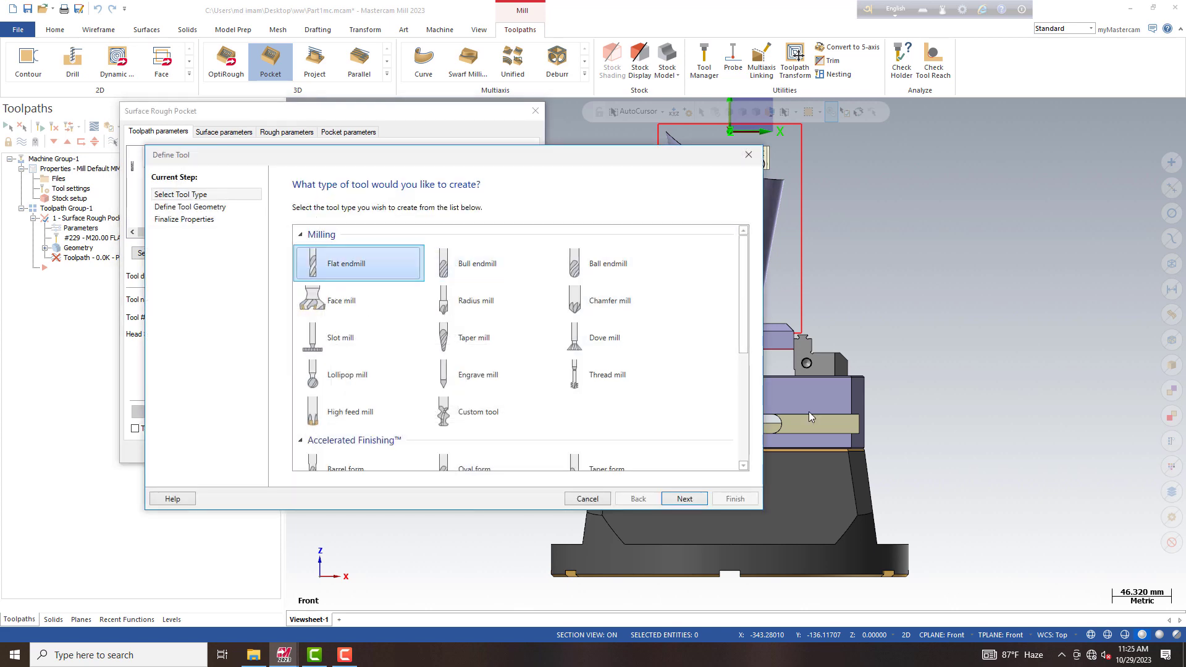
{"action": "left_click", "coordinate": [684, 498]}
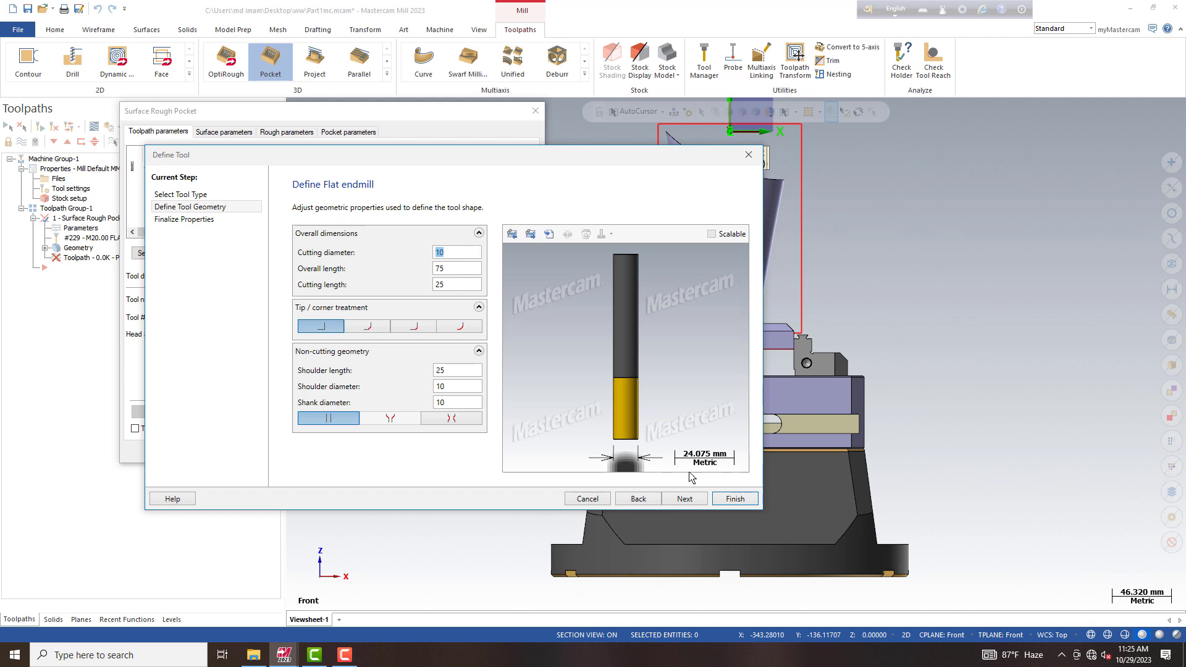
{"action": "left_click", "coordinate": [683, 499]}
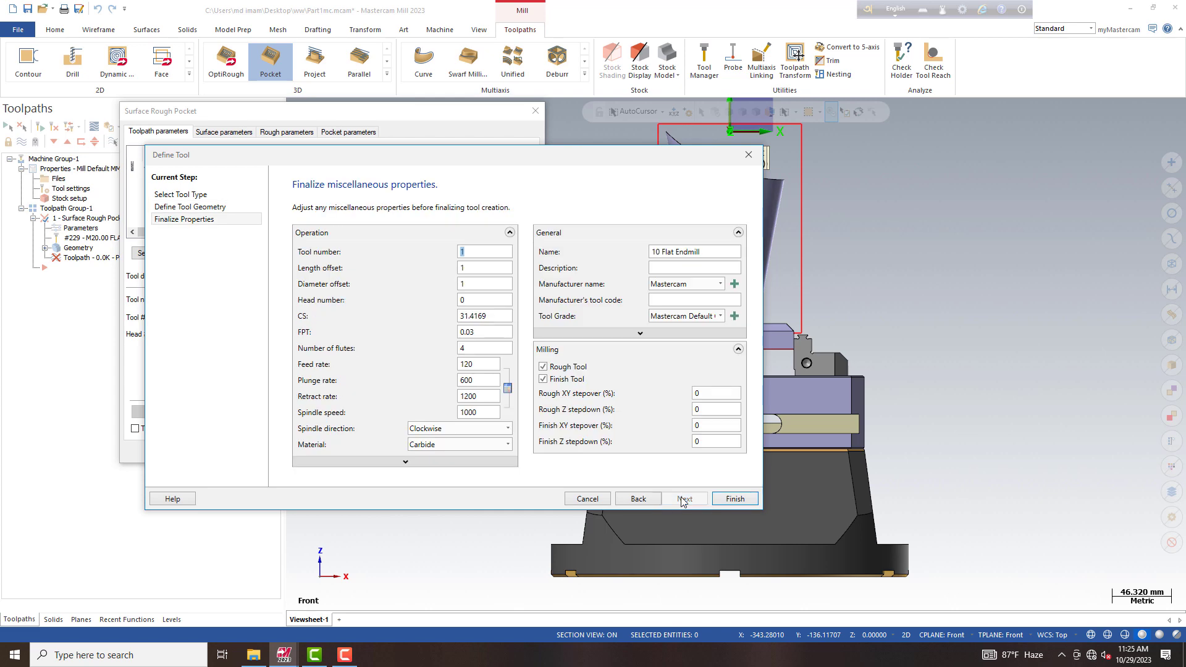
{"action": "left_click", "coordinate": [507, 388]}
{"action": "left_click", "coordinate": [734, 500]}
{"action": "left_click_drag", "start_coordinate": [427, 283], "coordinate": [373, 283]}
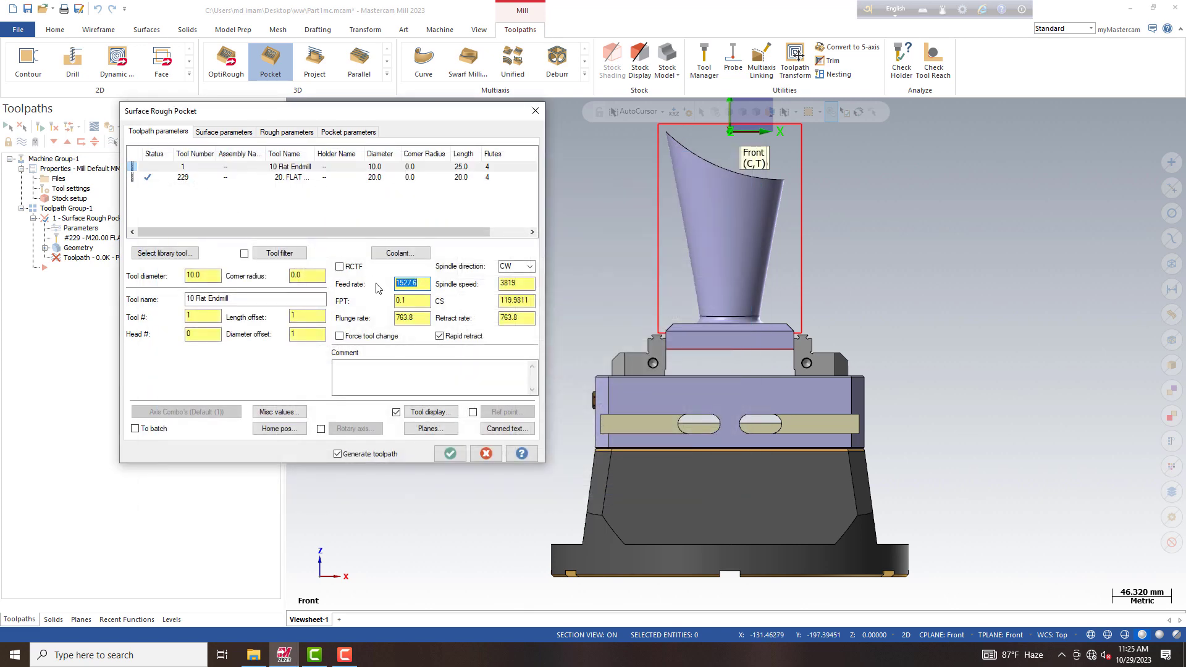
Step: Set feed 1800, spindle 4500, plunge 1000, and use '10 Flat Endmill' as the comment
{"action": "key", "text": "Tab"}
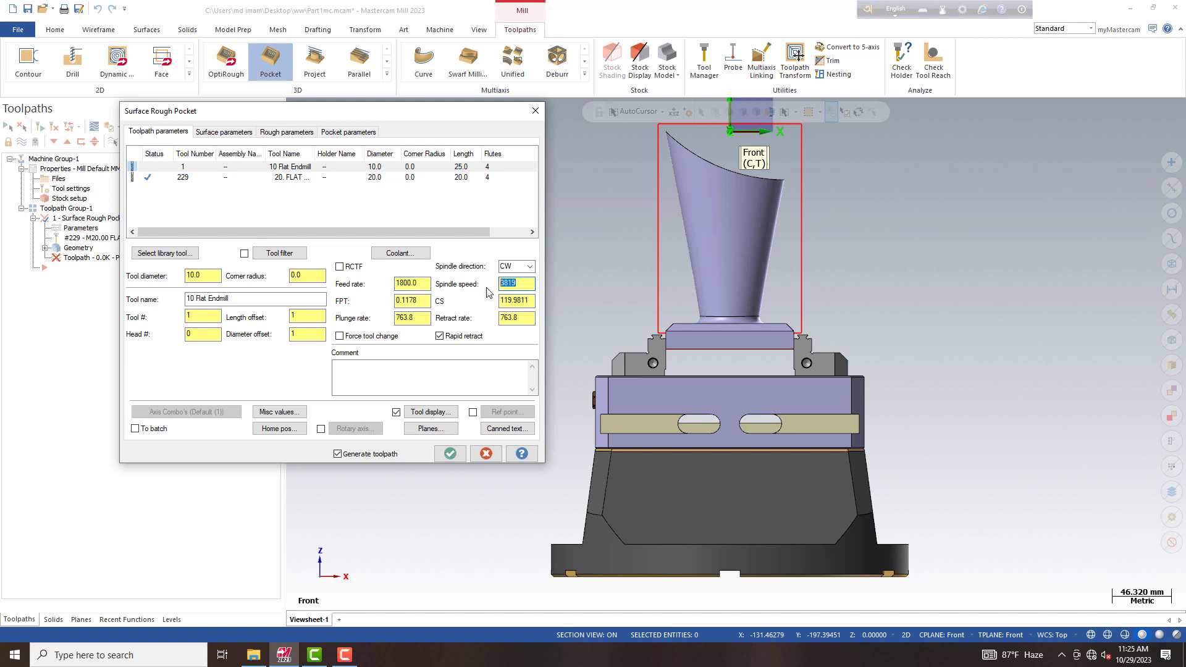
{"action": "type", "text": "4500"}
{"action": "key", "text": "Tab"}
{"action": "key", "text": "Tab"}
{"action": "key", "text": "Tab"}
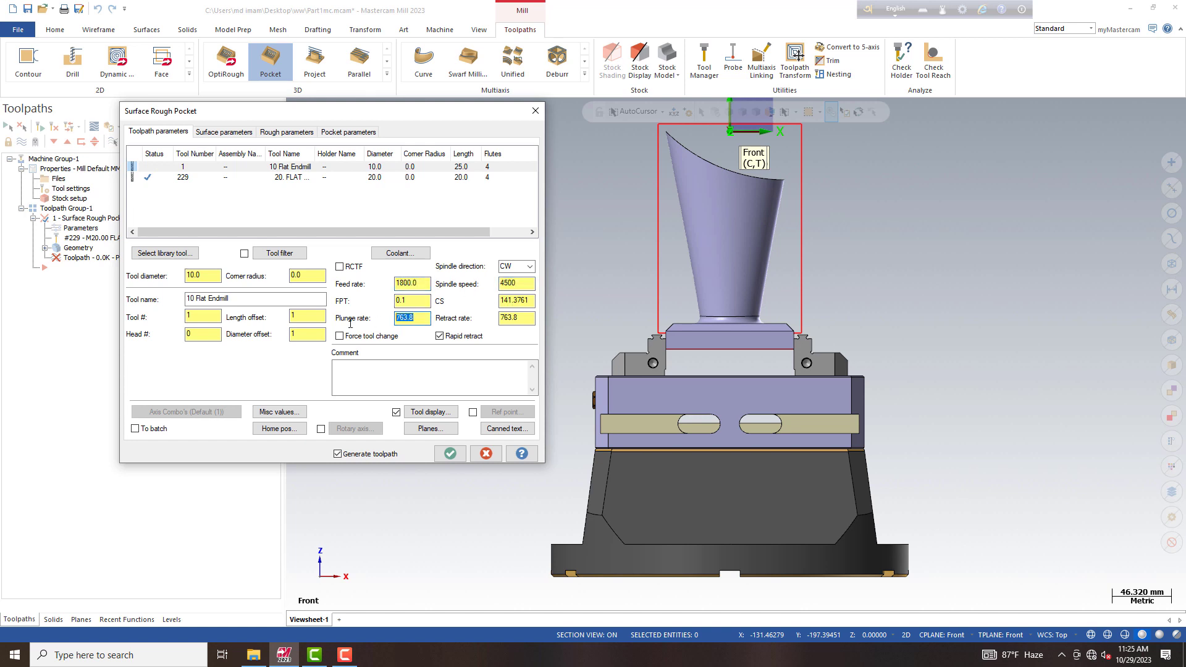
{"action": "type", "text": "1000"}
{"action": "left_click_drag", "start_coordinate": [186, 298], "coordinate": [228, 298]}
{"action": "right_click", "coordinate": [216, 300]}
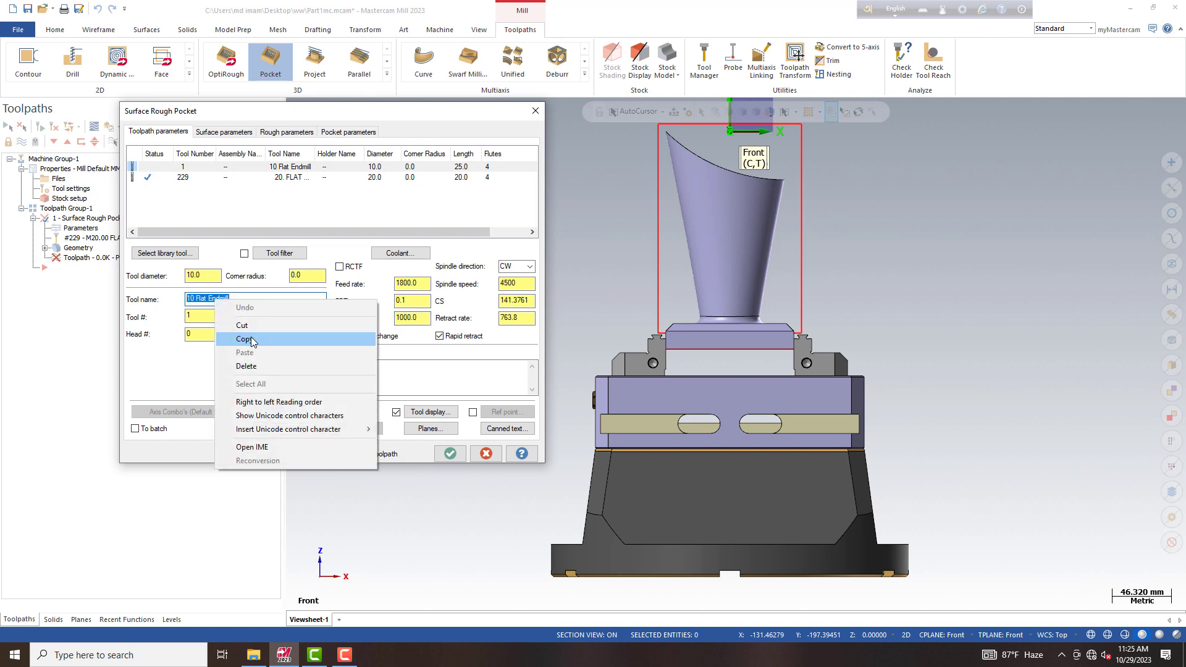
{"action": "left_click", "coordinate": [251, 339]}
{"action": "left_click", "coordinate": [372, 365]}
{"action": "right_click", "coordinate": [373, 366]}
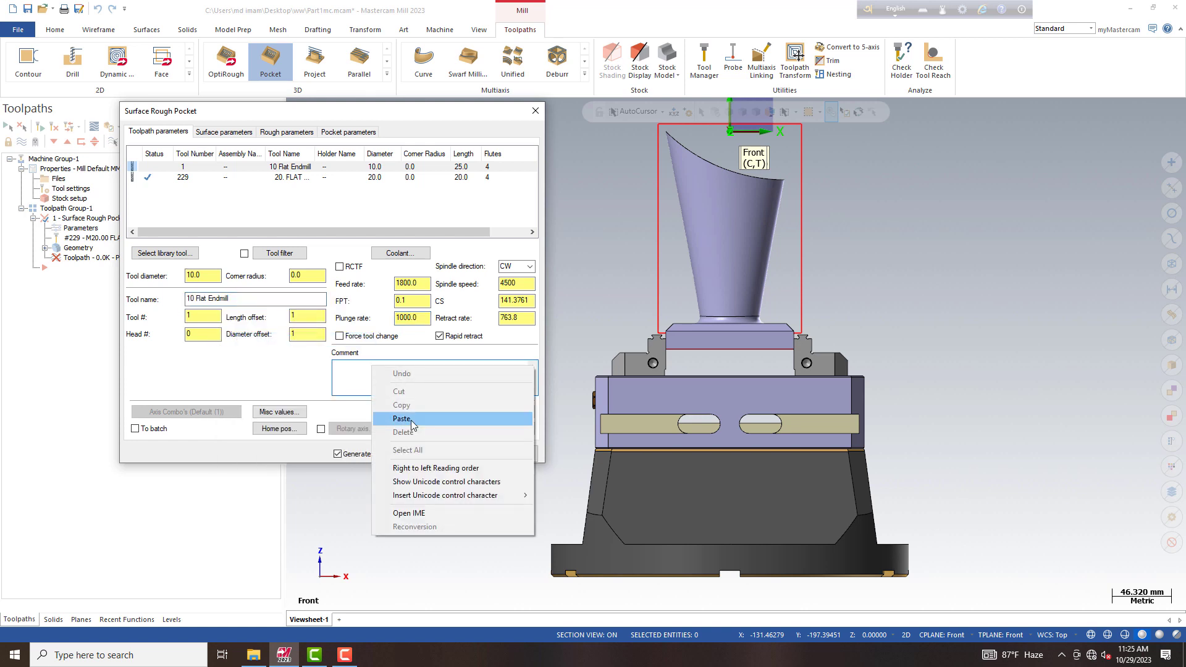
{"action": "left_click", "coordinate": [402, 419]}
Step: Keep the plane settings unchanged and turn Flood coolant on
{"action": "left_click", "coordinate": [427, 429]}
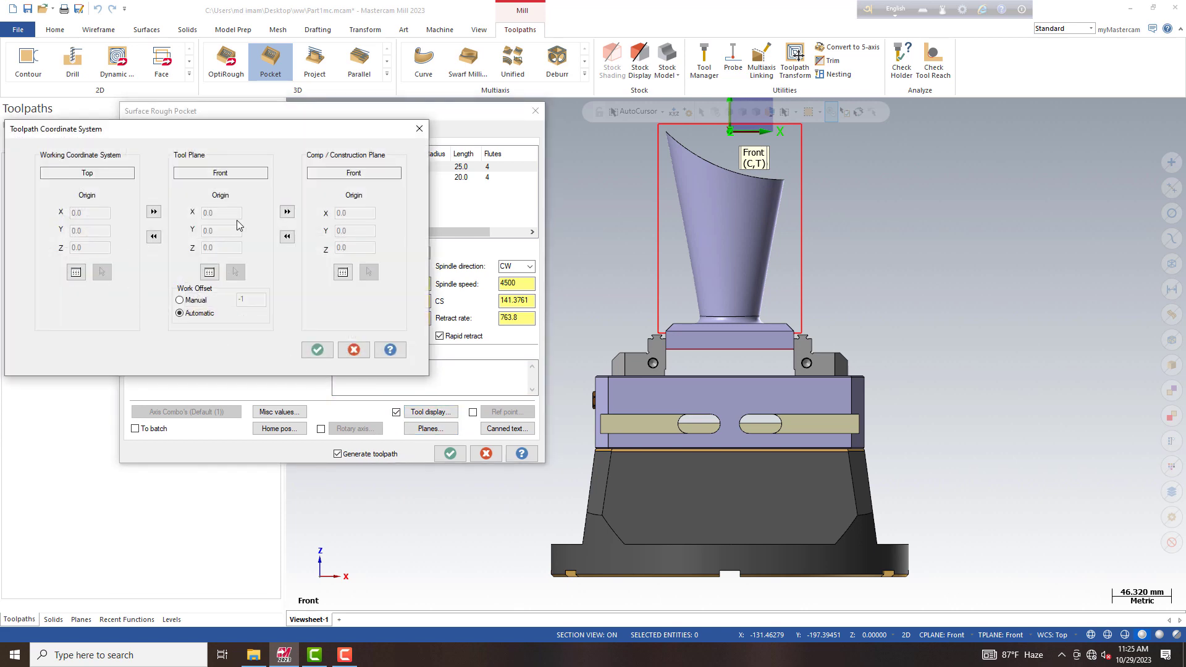
{"action": "left_click", "coordinate": [317, 351]}
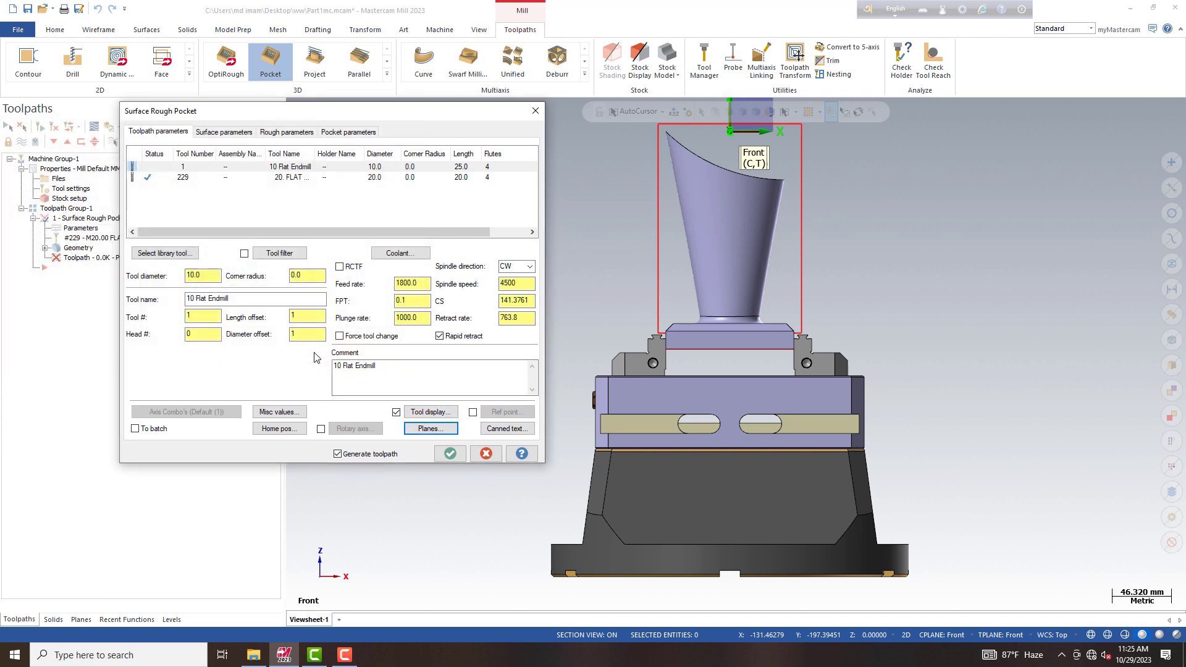
{"action": "left_click", "coordinate": [400, 253]}
{"action": "left_click", "coordinate": [125, 151]}
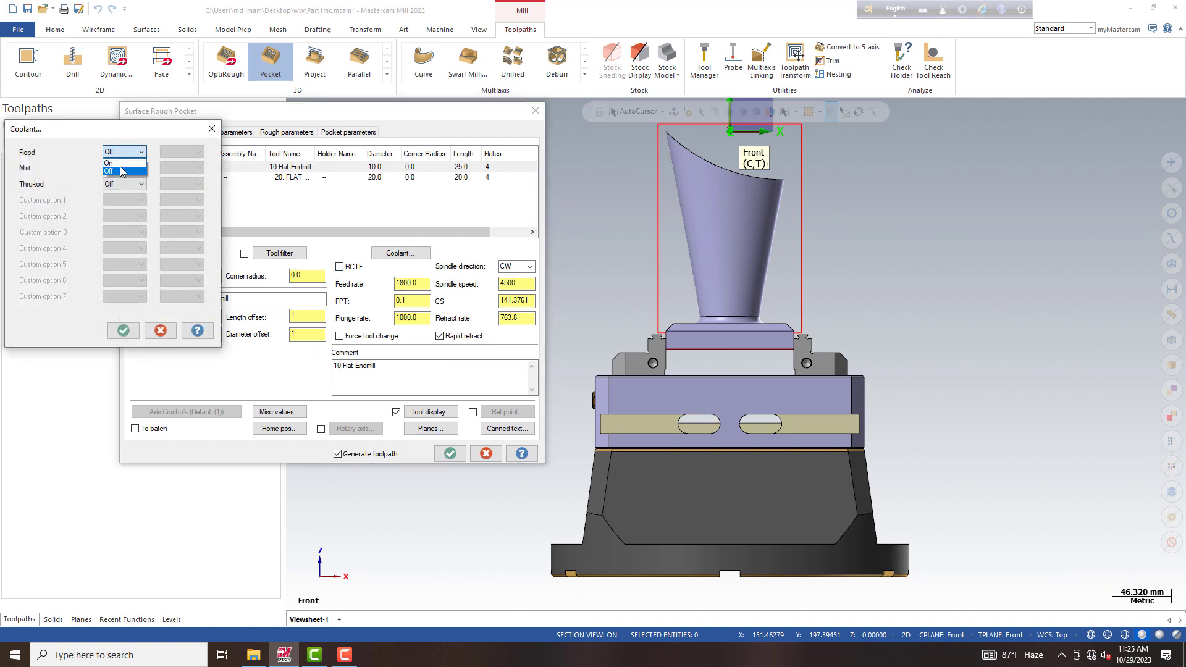
{"action": "left_click", "coordinate": [123, 331]}
Step: Set the surface parameters feed plane to 0.3
{"action": "left_click", "coordinate": [230, 133]}
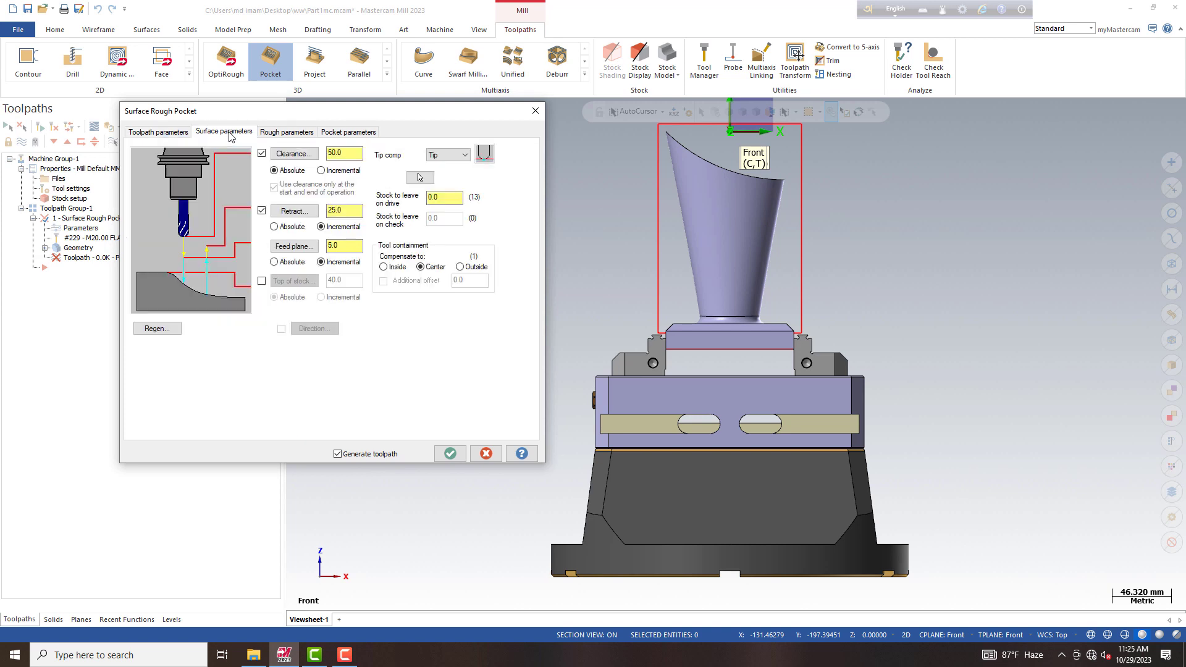
{"action": "left_click_drag", "start_coordinate": [442, 199], "coordinate": [417, 200]}
{"action": "left_click_drag", "start_coordinate": [347, 246], "coordinate": [320, 251]}
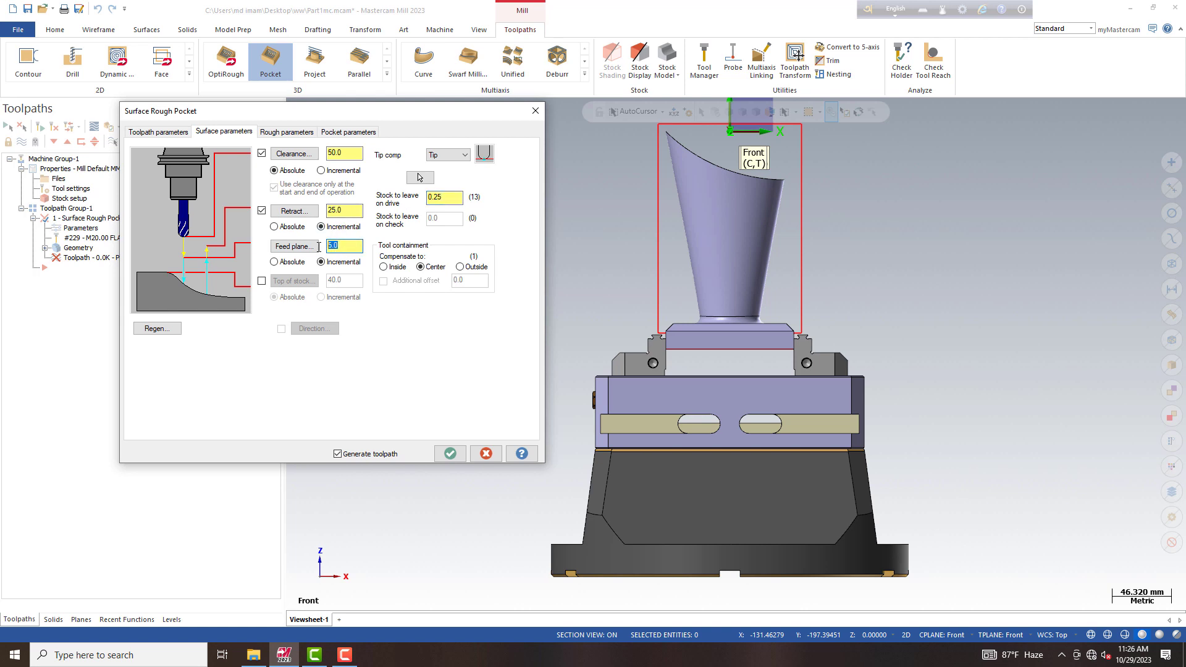
{"action": "left_click", "coordinate": [352, 212]}
{"action": "left_click_drag", "start_coordinate": [316, 154], "coordinate": [310, 160]}
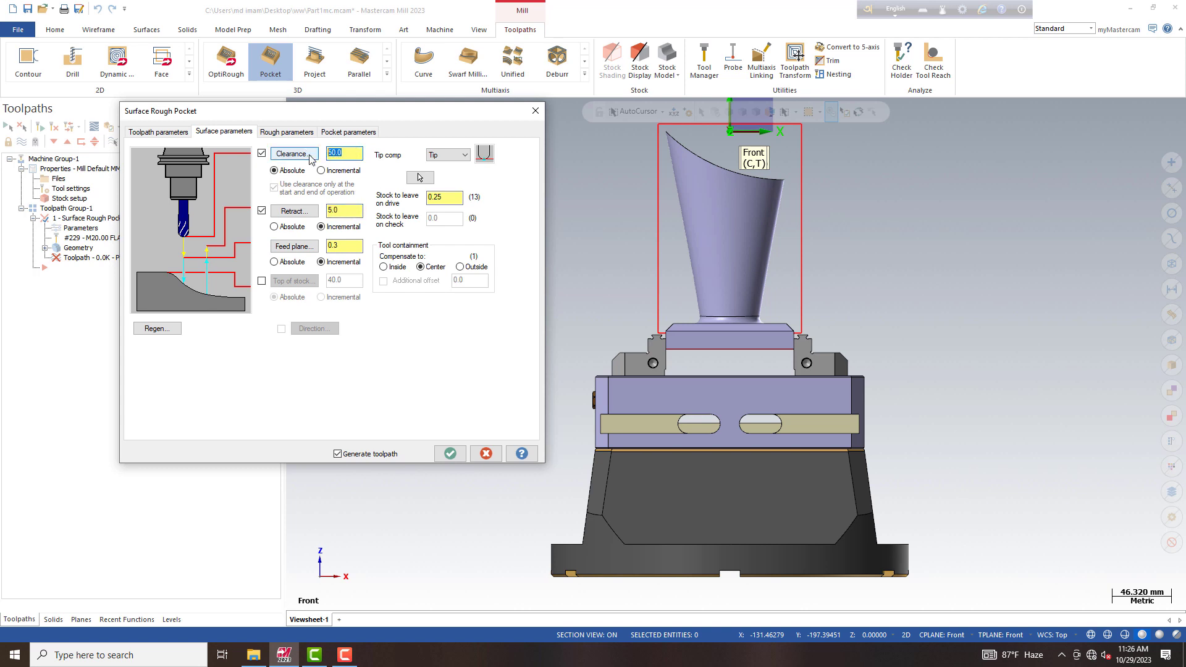
Step: Set the roughing maximum stepdown to 0.5
{"action": "left_click", "coordinate": [276, 134]}
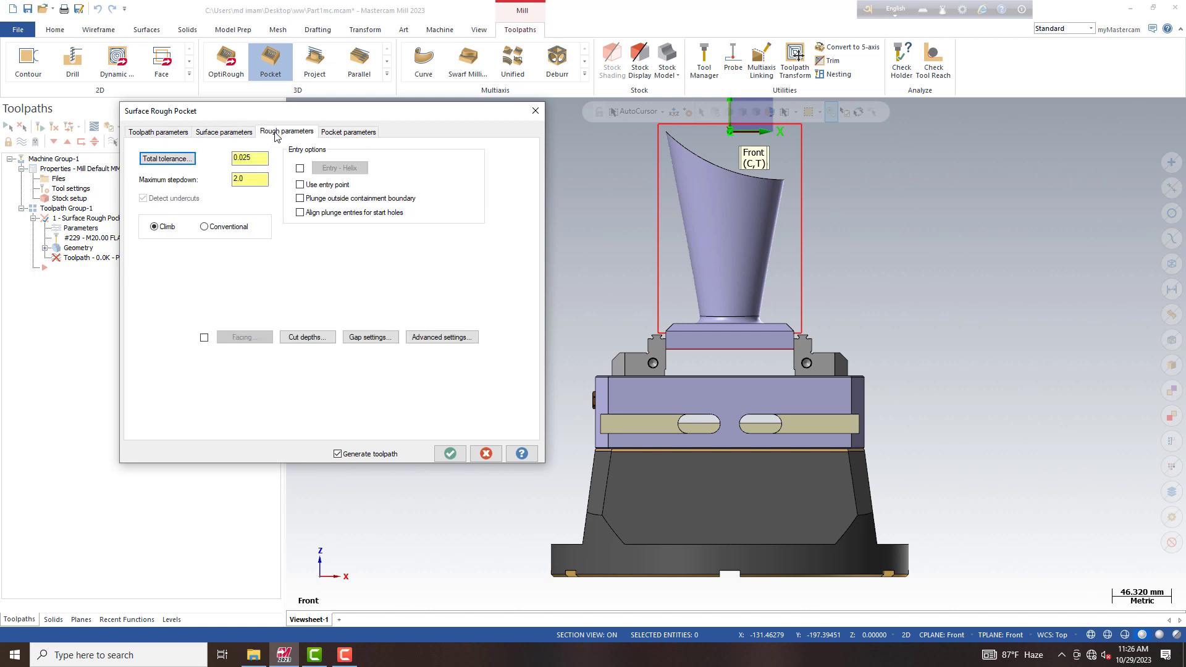
{"action": "left_click_drag", "start_coordinate": [253, 186], "coordinate": [226, 183]}
{"action": "left_click", "coordinate": [306, 337]}
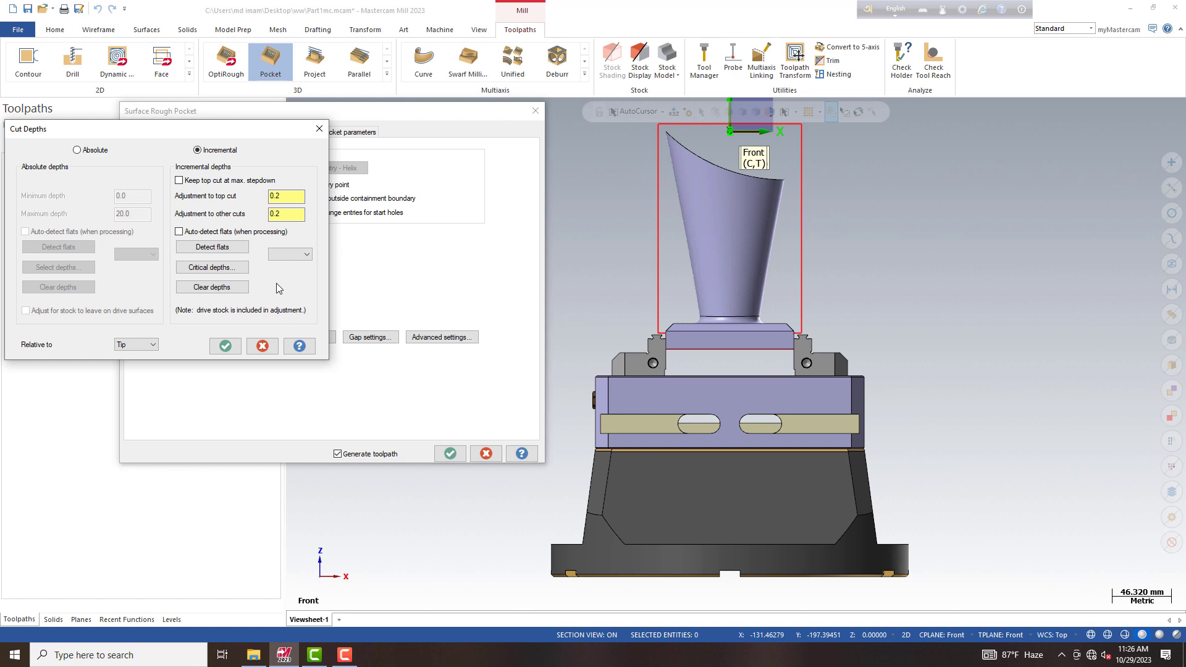
Step: Use absolute cut depths picked from part points, running from 40.0 down to -1
{"action": "left_click", "coordinate": [77, 150]}
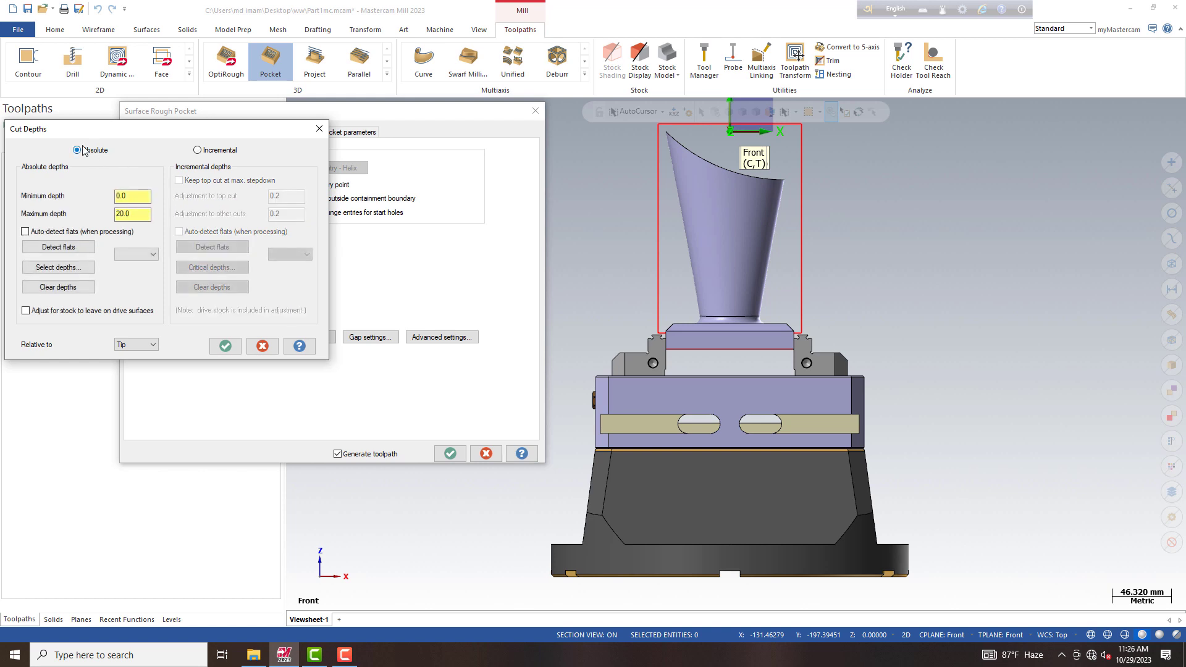
{"action": "right_click", "coordinate": [136, 197]}
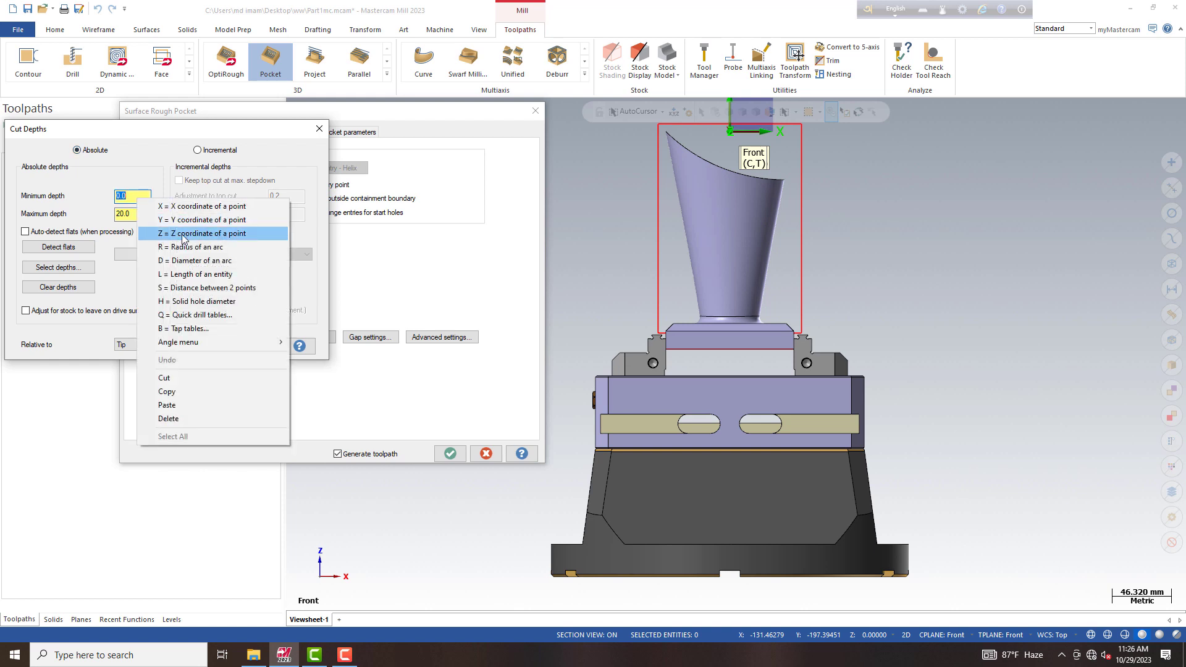
{"action": "left_click", "coordinate": [183, 238]}
{"action": "middle_click_drag", "start_coordinate": [710, 278], "coordinate": [692, 366]}
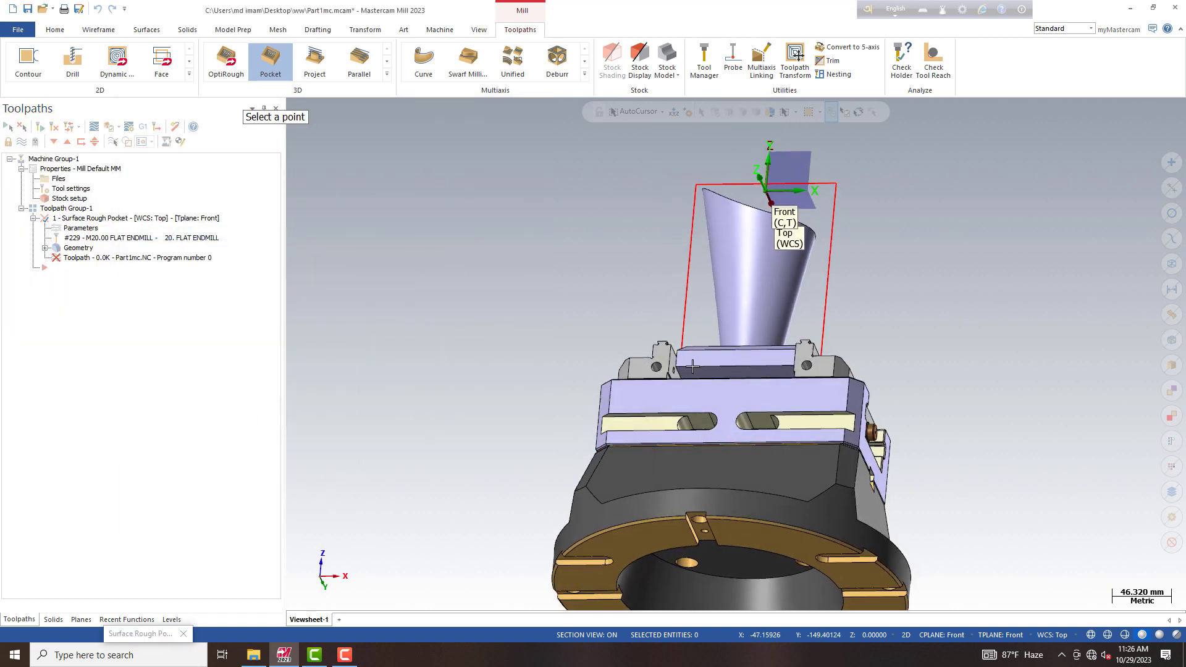
{"action": "left_click", "coordinate": [672, 351]}
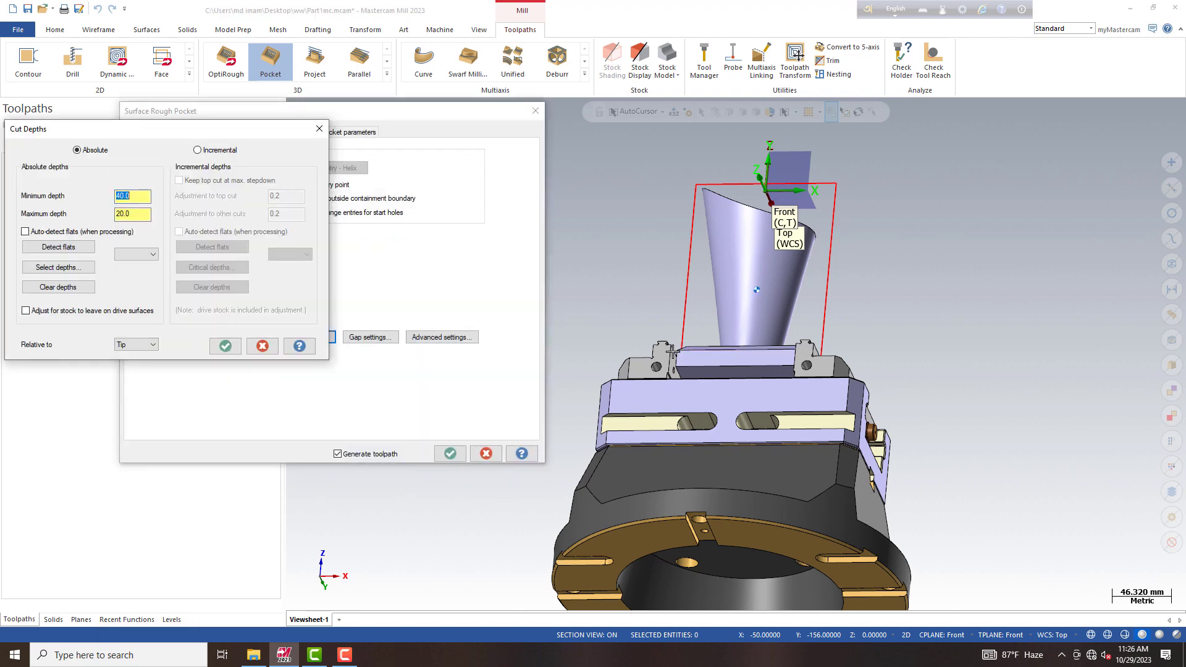
{"action": "right_click", "coordinate": [142, 218]}
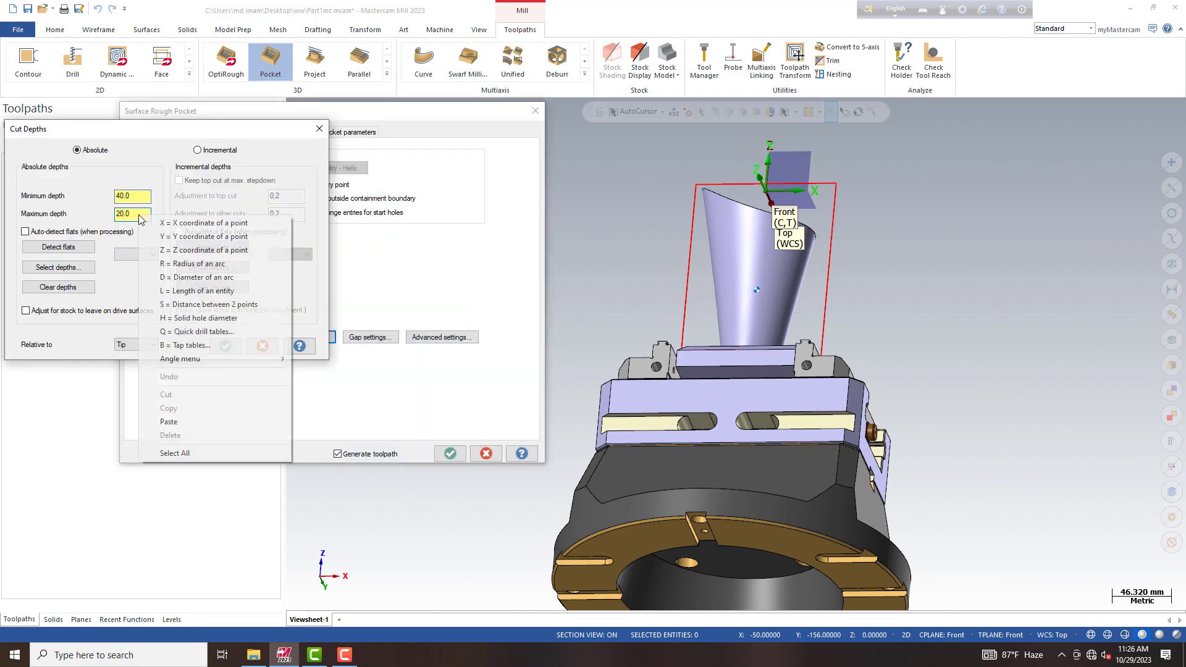
{"action": "left_click", "coordinate": [175, 252]}
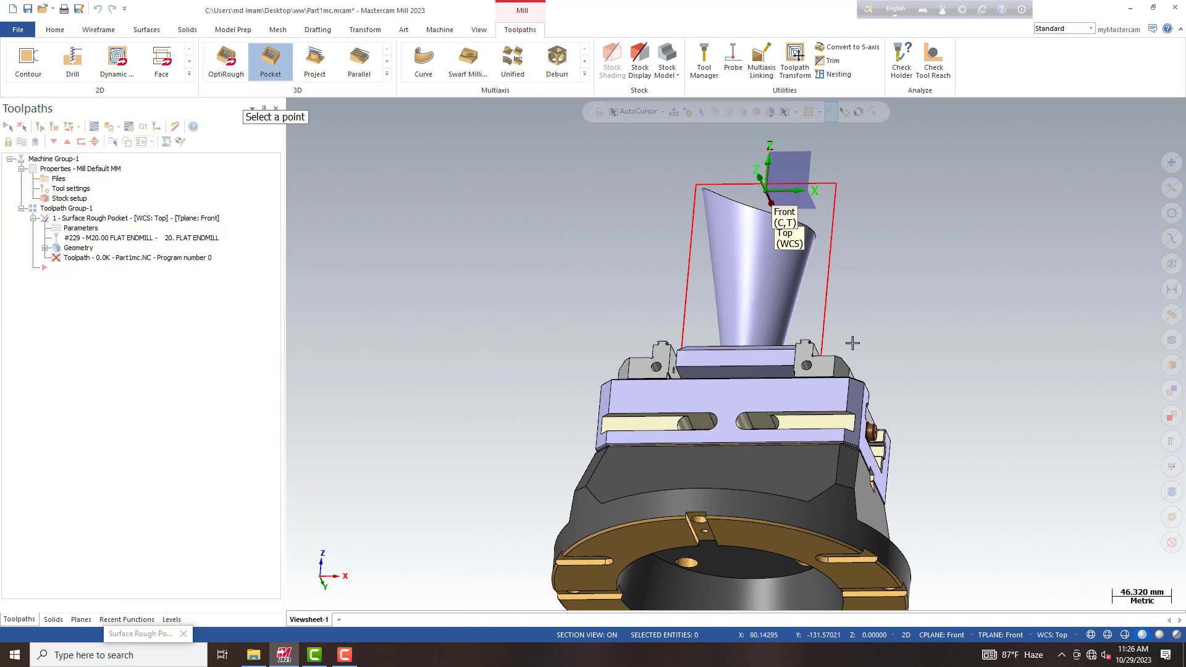
{"action": "middle_click_drag", "start_coordinate": [850, 339], "coordinate": [790, 374]}
{"action": "left_click", "coordinate": [822, 268]}
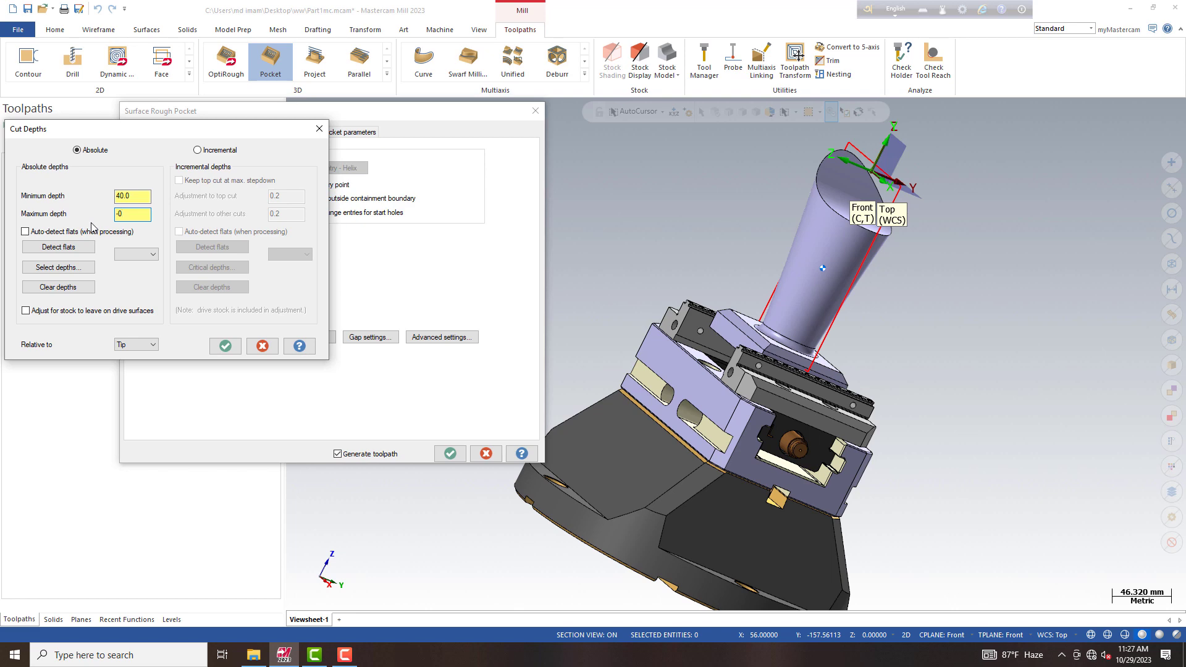
{"action": "left_click", "coordinate": [225, 345]}
Step: Leave Gap settings unchanged, turn off finish passes, and generate the rough pocket toolpath
{"action": "left_click", "coordinate": [369, 337]}
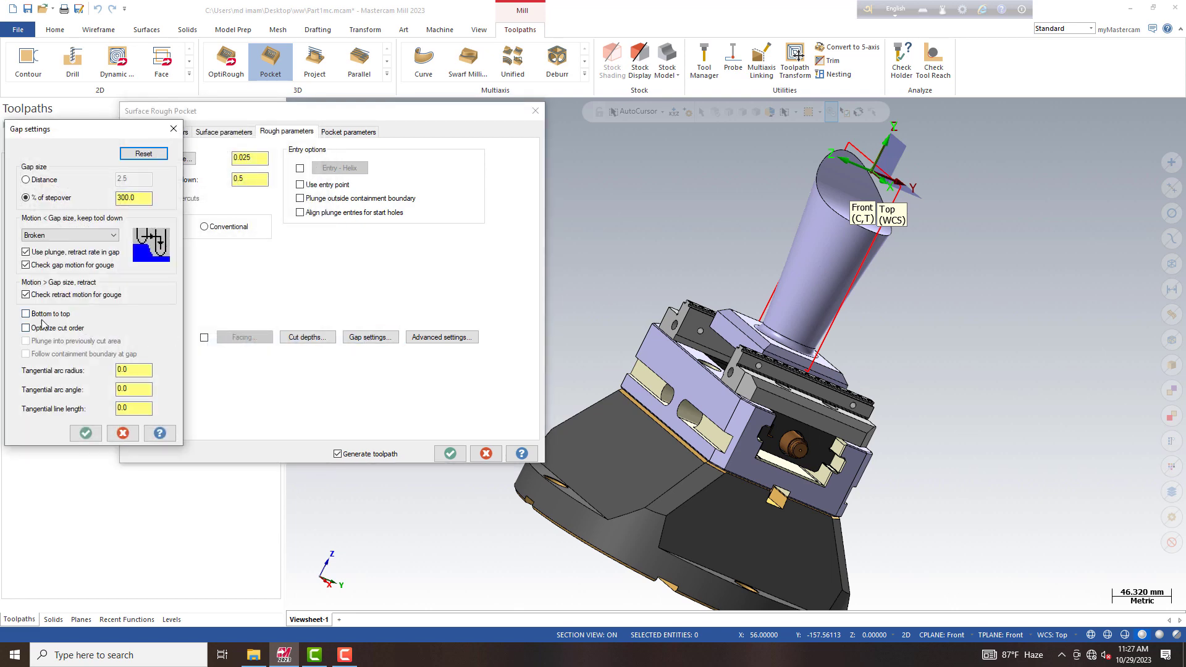
{"action": "left_click", "coordinate": [86, 433]}
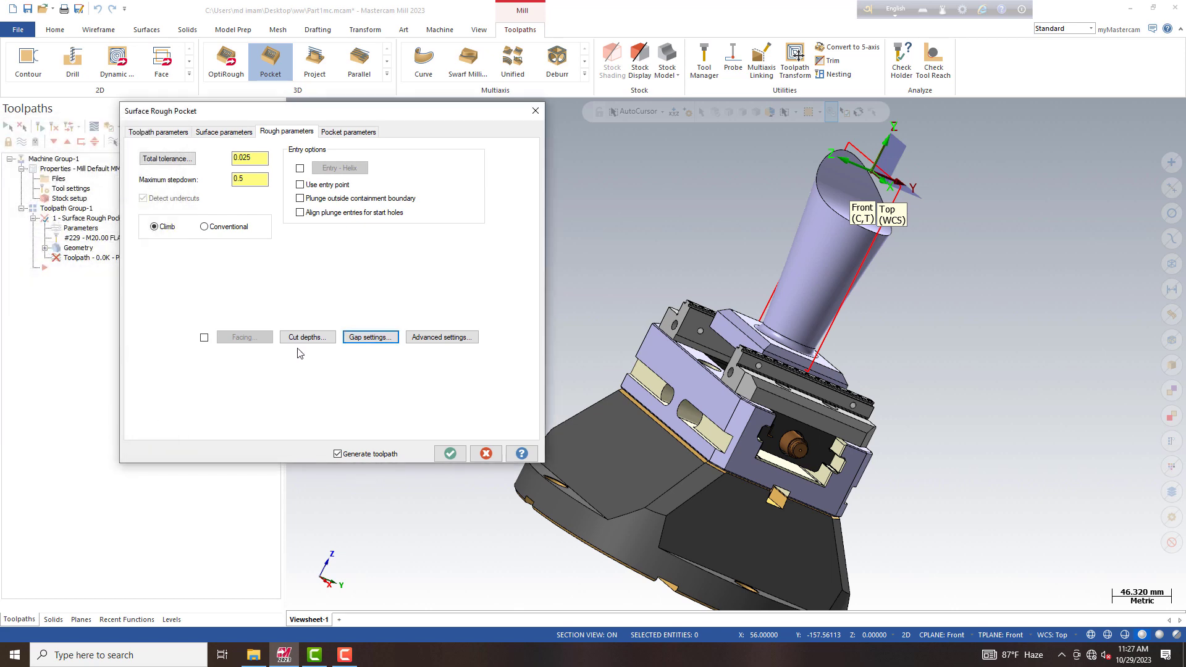
{"action": "left_click", "coordinate": [347, 132]}
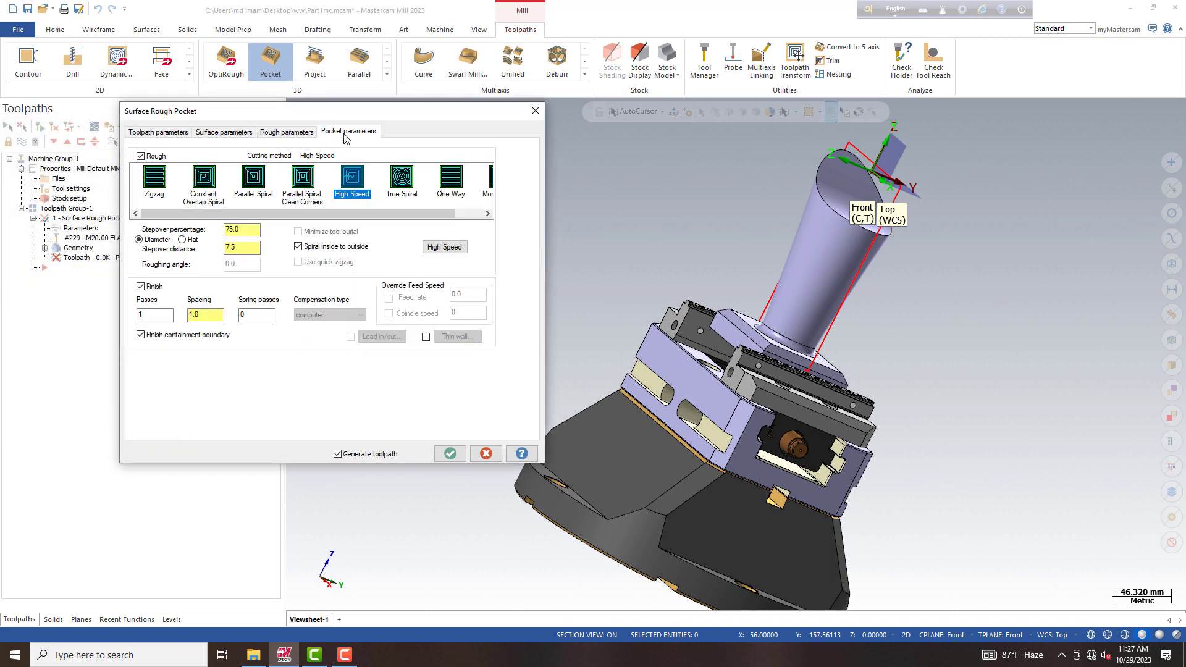
{"action": "left_click", "coordinate": [141, 287]}
{"action": "left_click", "coordinate": [450, 453]}
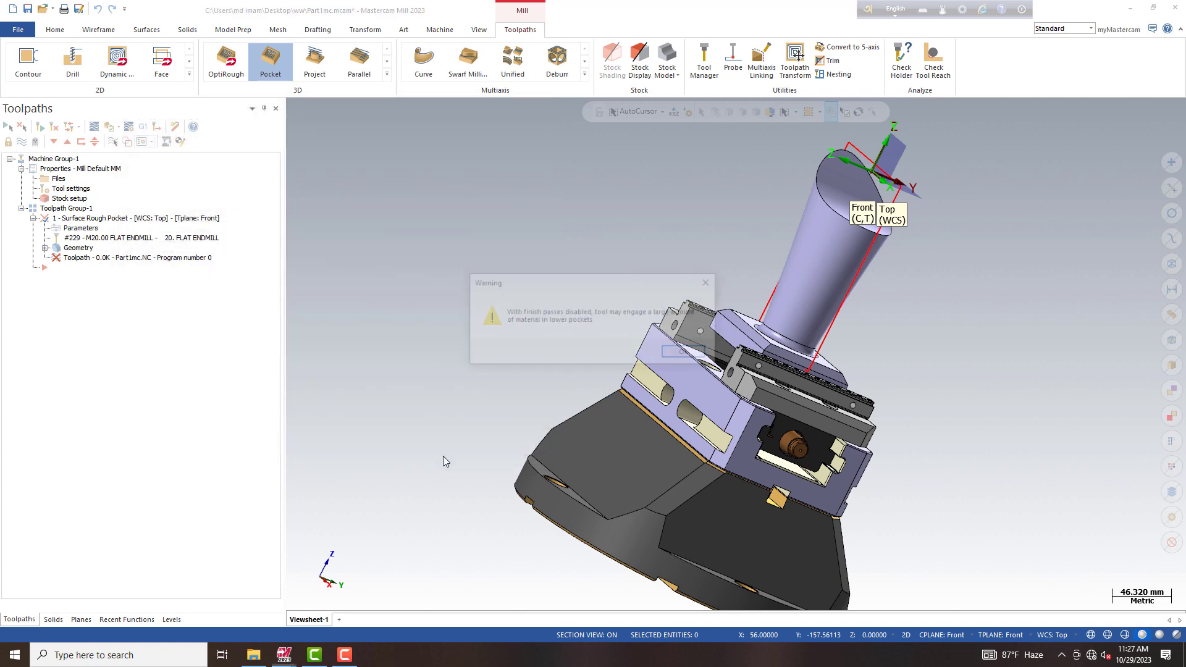
{"action": "left_click", "coordinate": [686, 355]}
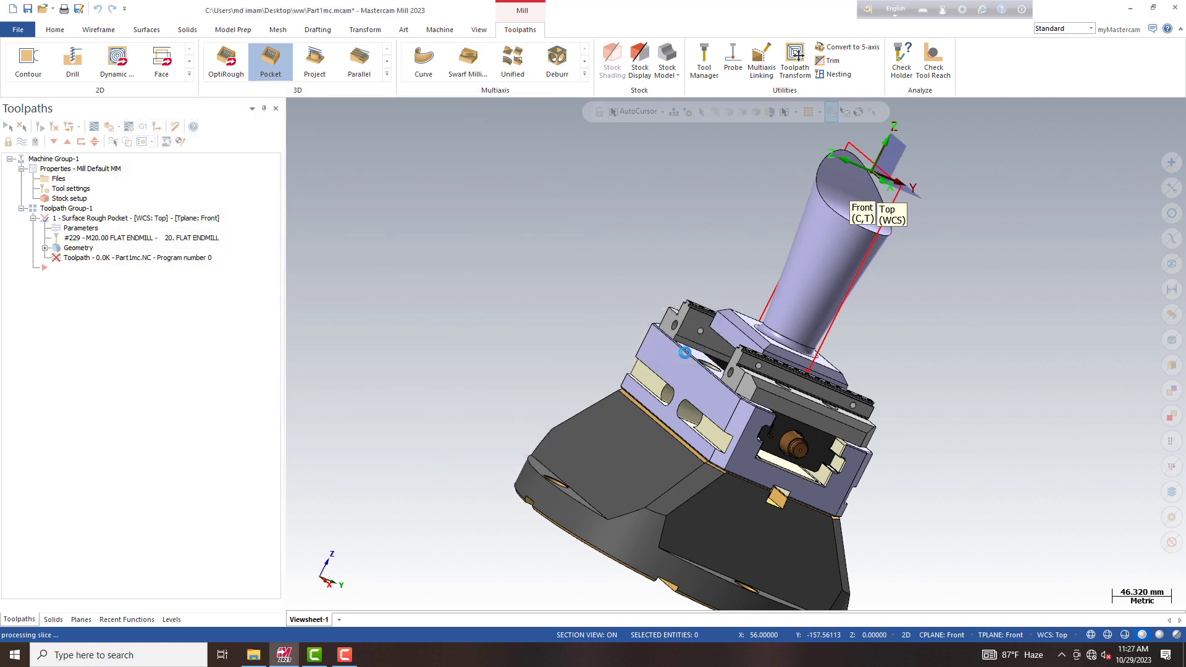
{"action": "right_click", "coordinate": [520, 299]}
{"action": "left_click", "coordinate": [566, 334]}
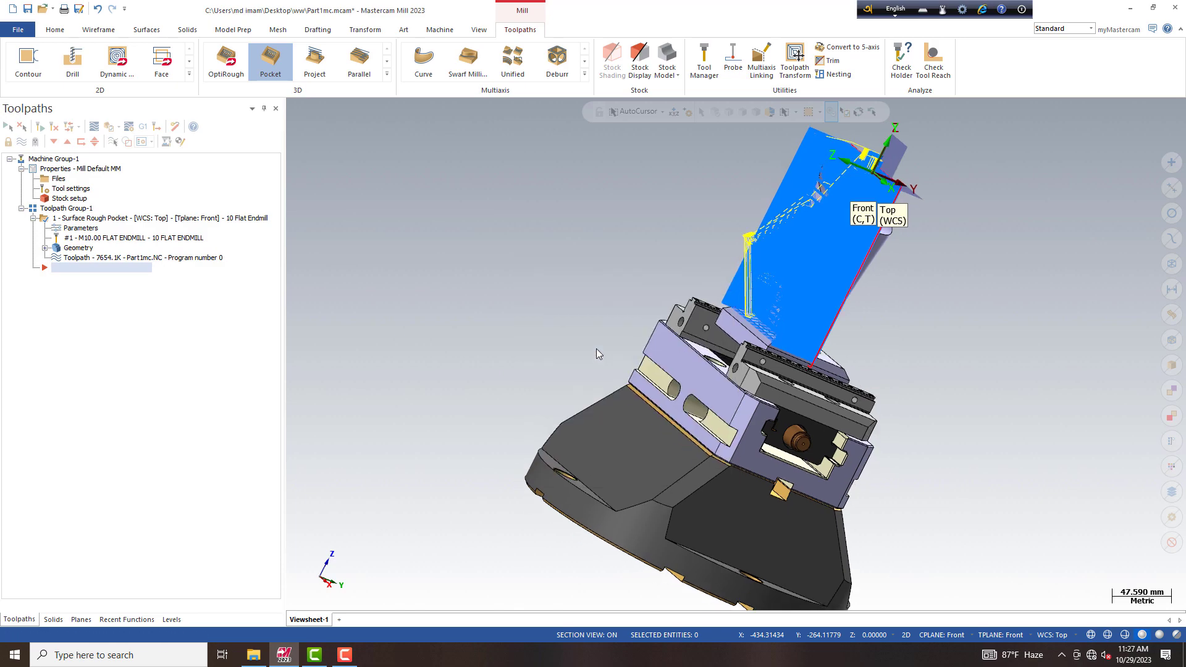
{"action": "scroll", "coordinate": [864, 333], "scroll_direction": "up", "scroll_amount": 4}
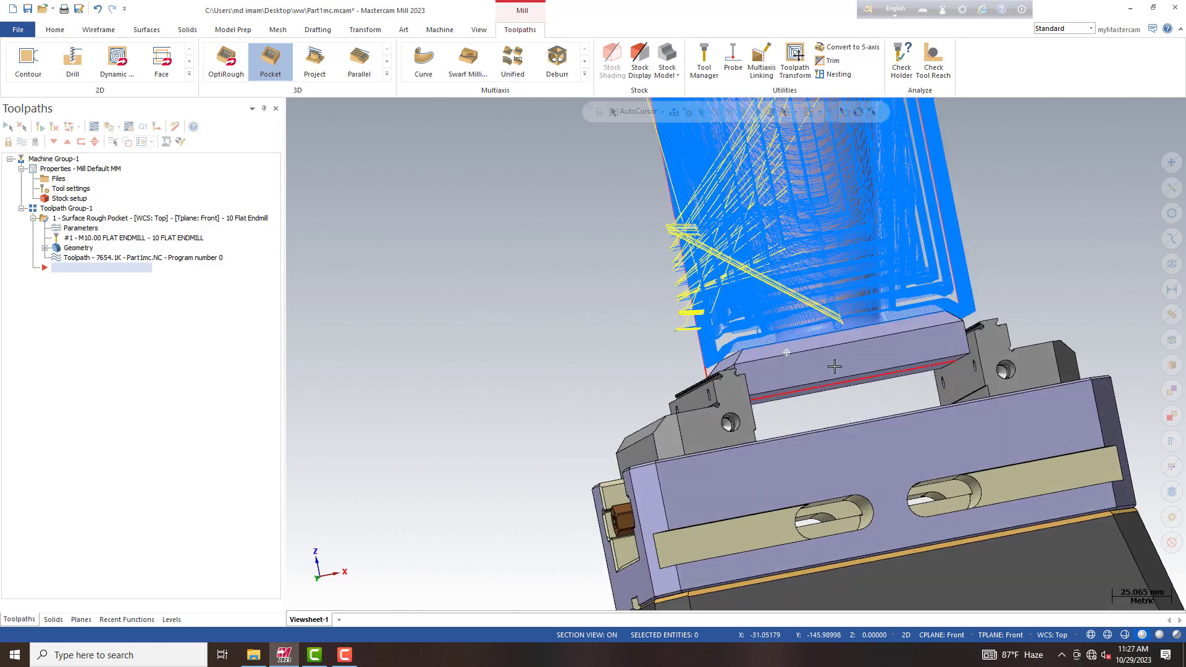
{"action": "left_click", "coordinate": [68, 31]}
{"action": "left_click", "coordinate": [615, 61]}
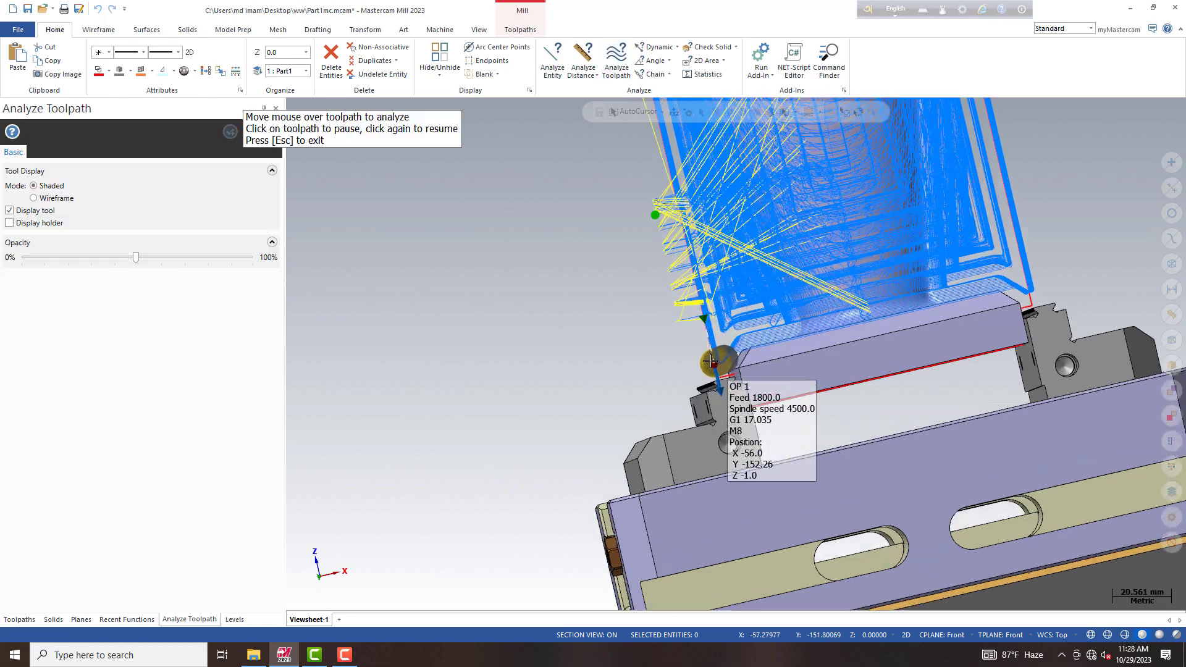
{"action": "scroll", "coordinate": [710, 336], "scroll_direction": "up", "scroll_amount": 2}
{"action": "scroll", "coordinate": [777, 340], "scroll_direction": "up", "scroll_amount": 2}
{"action": "middle_click_drag", "start_coordinate": [777, 340], "coordinate": [744, 352]}
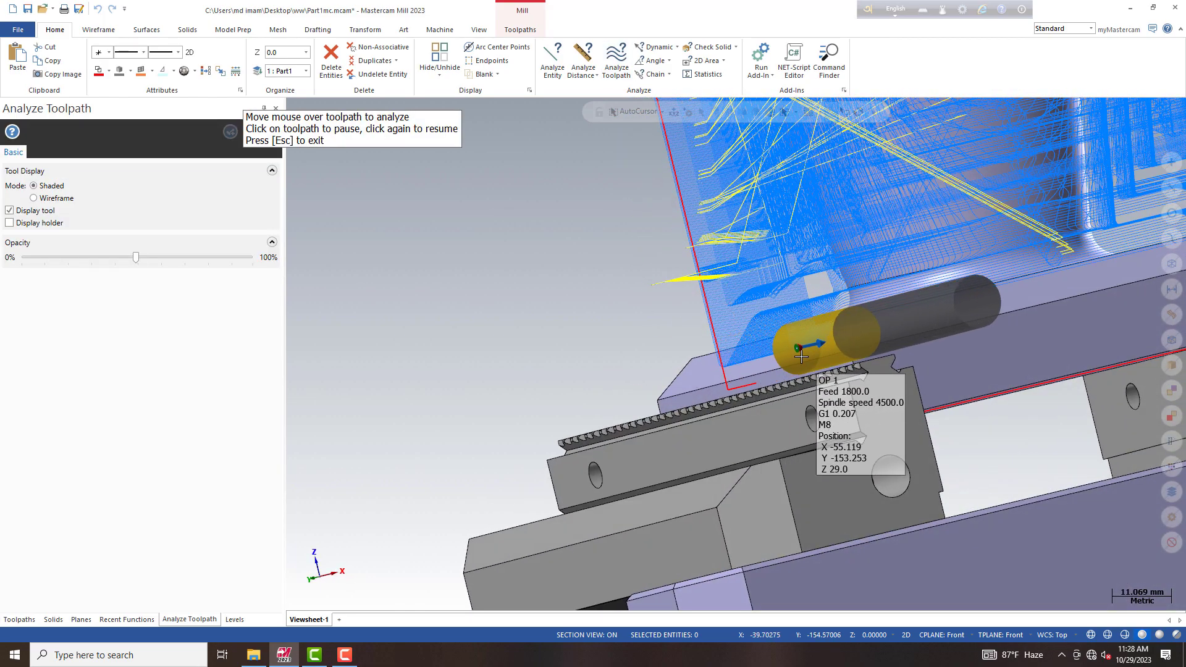
{"action": "mouse_move", "coordinate": [796, 349]}
{"action": "middle_mouse_down"}
{"action": "mouse_move", "coordinate": [717, 355]}
{"action": "mouse_move", "coordinate": [715, 375]}
{"action": "mouse_move", "coordinate": [725, 365]}
{"action": "middle_mouse_up"}
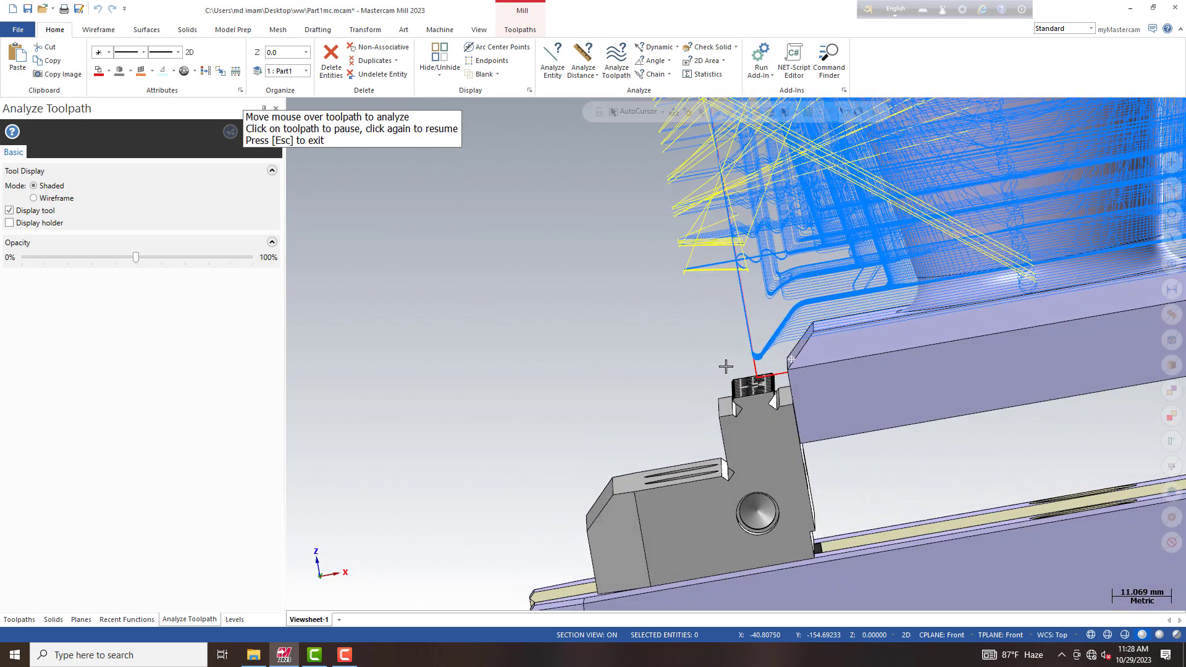
{"action": "right_click", "coordinate": [755, 357]}
{"action": "left_click", "coordinate": [778, 423]}
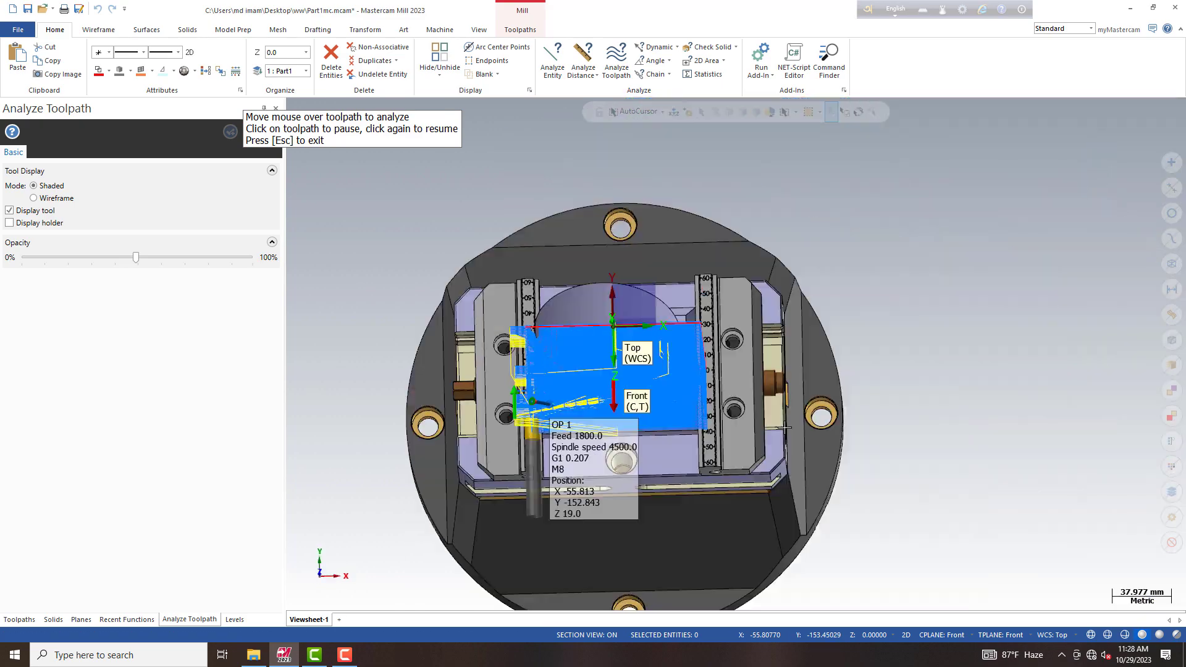
{"action": "right_click", "coordinate": [819, 344]}
{"action": "left_click", "coordinate": [846, 426]}
{"action": "scroll", "coordinate": [618, 309], "scroll_direction": "up", "scroll_amount": 3}
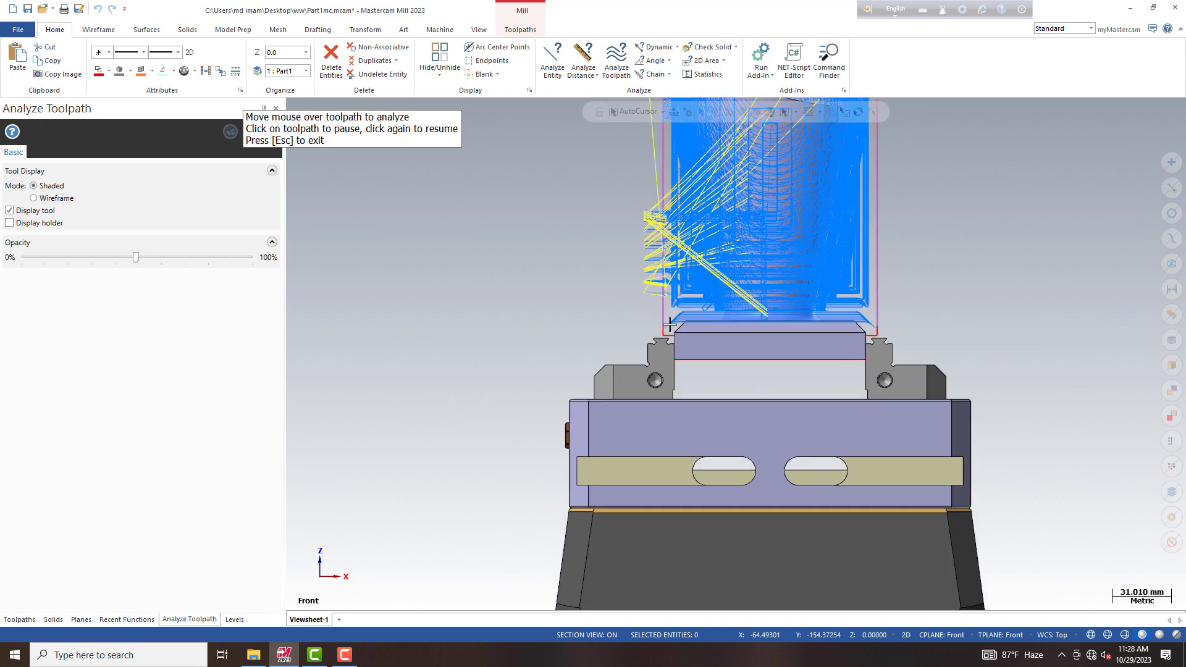
{"action": "scroll", "coordinate": [599, 315], "scroll_direction": "up", "scroll_amount": 3}
{"action": "scroll", "coordinate": [587, 324], "scroll_direction": "up", "scroll_amount": 3}
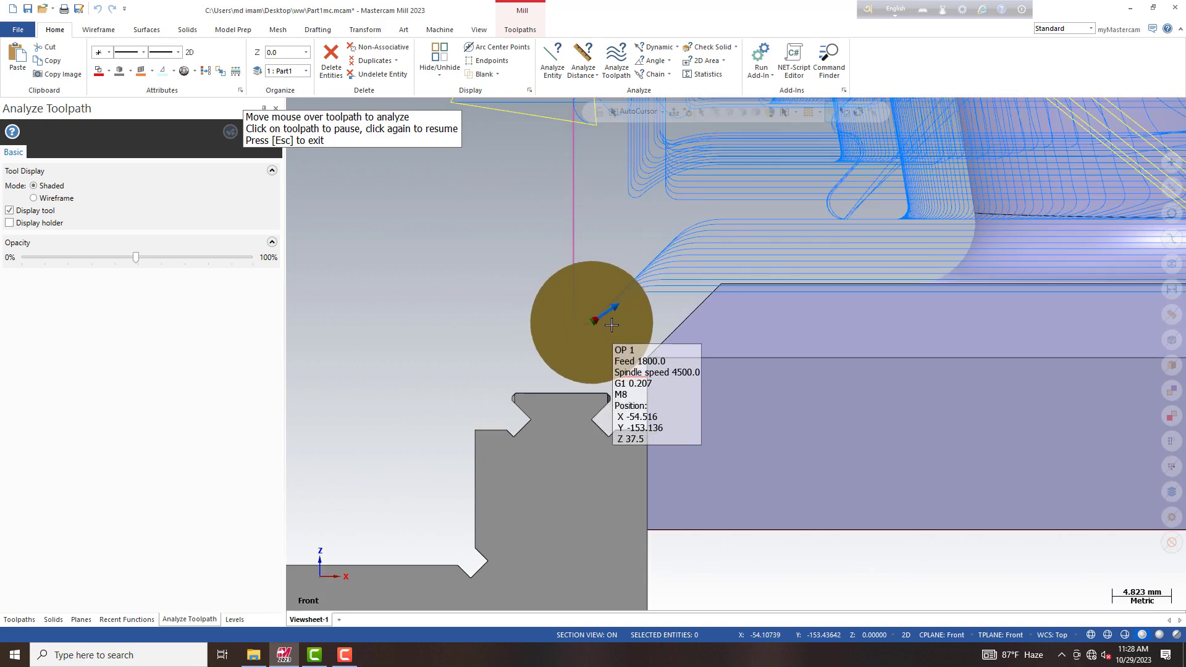
{"action": "scroll", "coordinate": [574, 310], "scroll_direction": "down", "scroll_amount": 2}
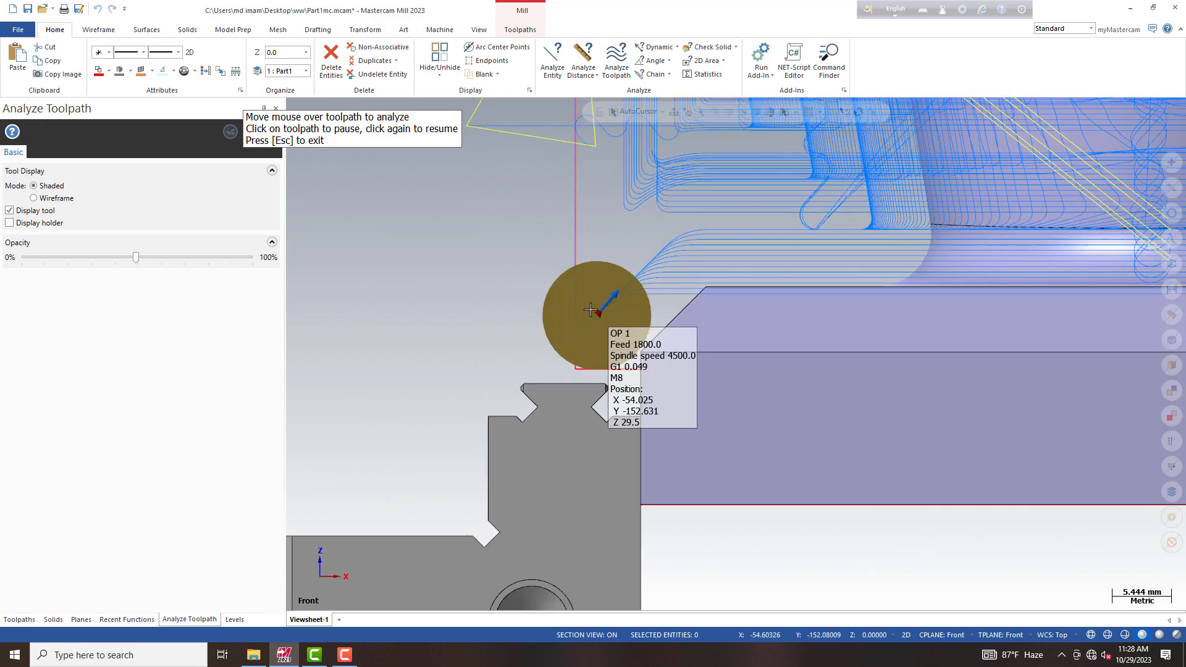
{"action": "scroll", "coordinate": [583, 310], "scroll_direction": "down", "scroll_amount": 3}
{"action": "scroll", "coordinate": [590, 310], "scroll_direction": "down", "scroll_amount": 3}
{"action": "scroll", "coordinate": [589, 310], "scroll_direction": "down", "scroll_amount": 1}
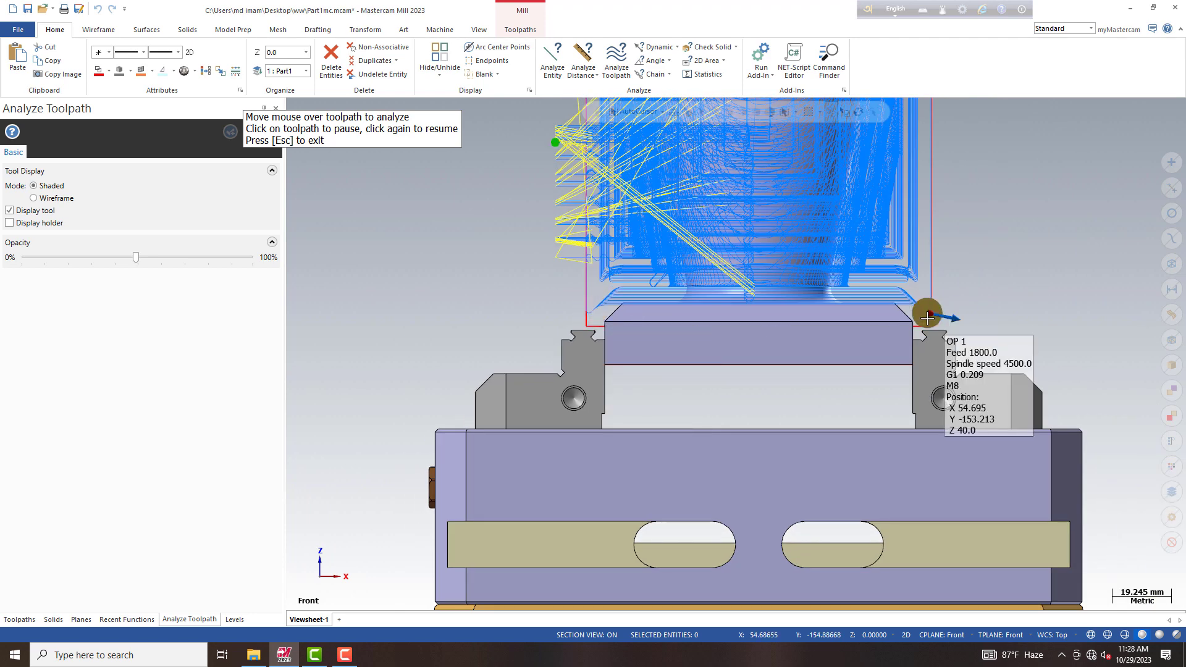
{"action": "key", "text": "Escape"}
Step: Add a stock model named 'stock', colour 93, sized 100×80×170 from Stock Setup
{"action": "left_click", "coordinate": [519, 34]}
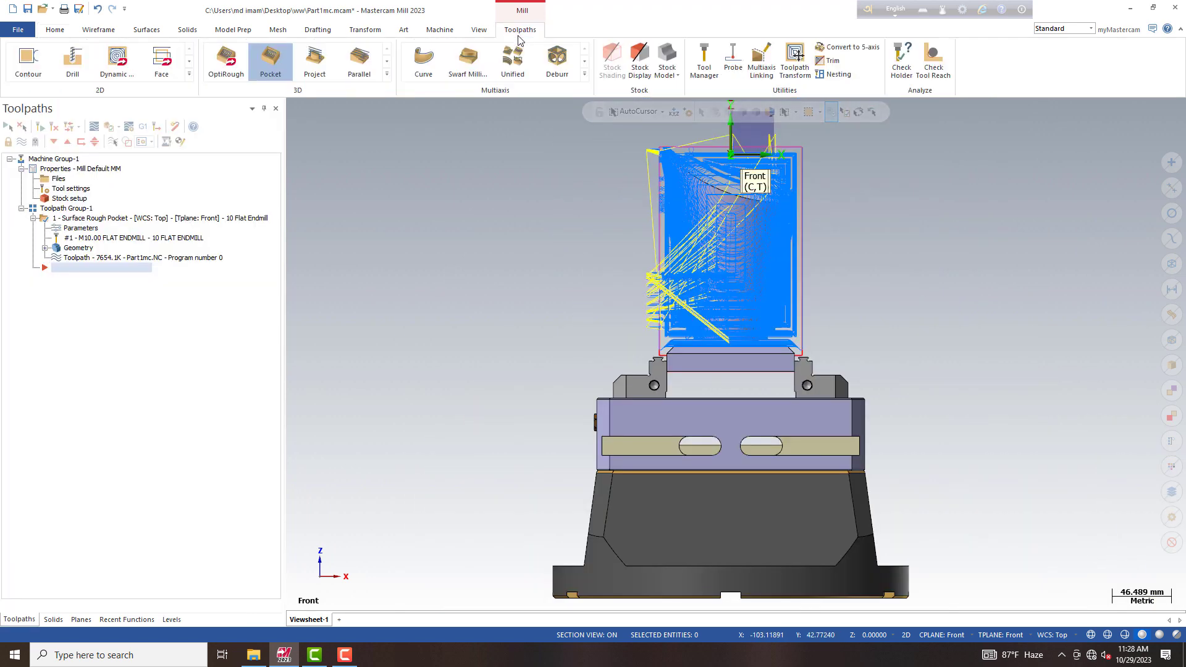
{"action": "left_click", "coordinate": [666, 59]}
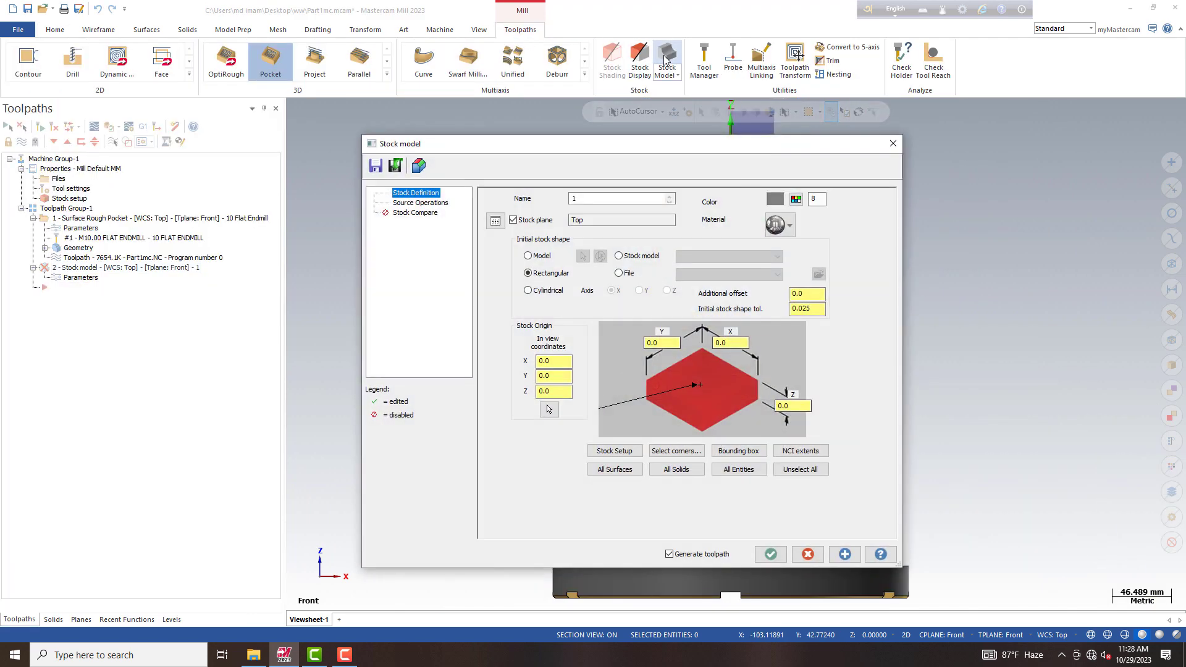
{"action": "double_click", "coordinate": [585, 198]}
{"action": "type", "text": "stock"}
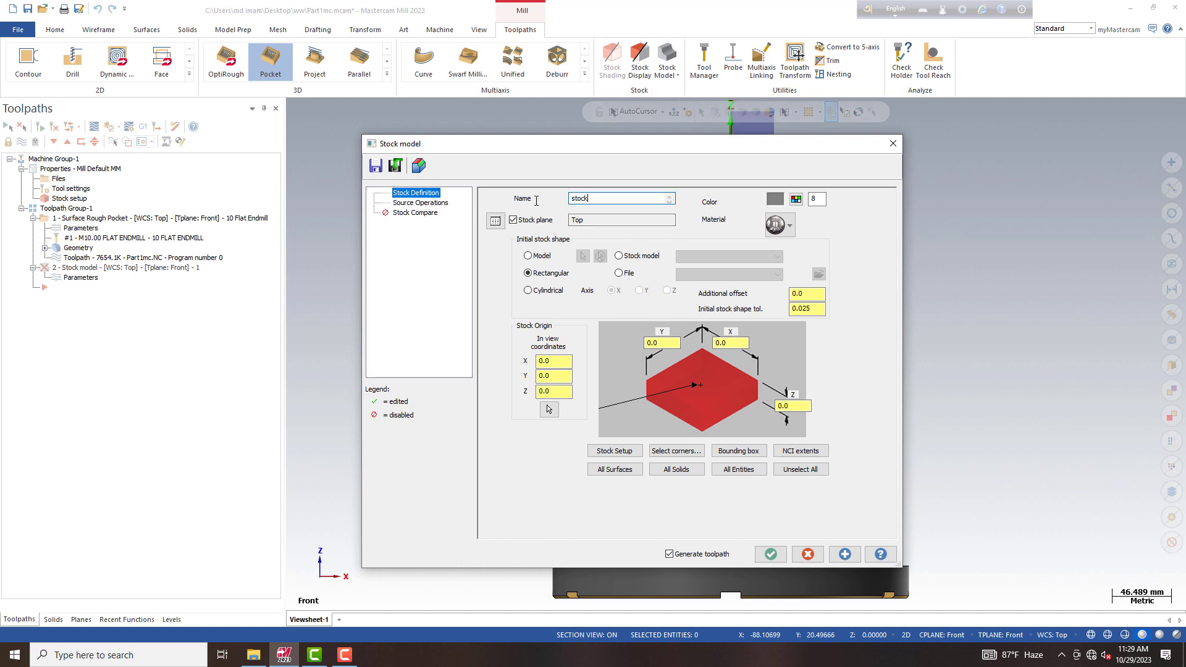
{"action": "left_click", "coordinate": [795, 199]}
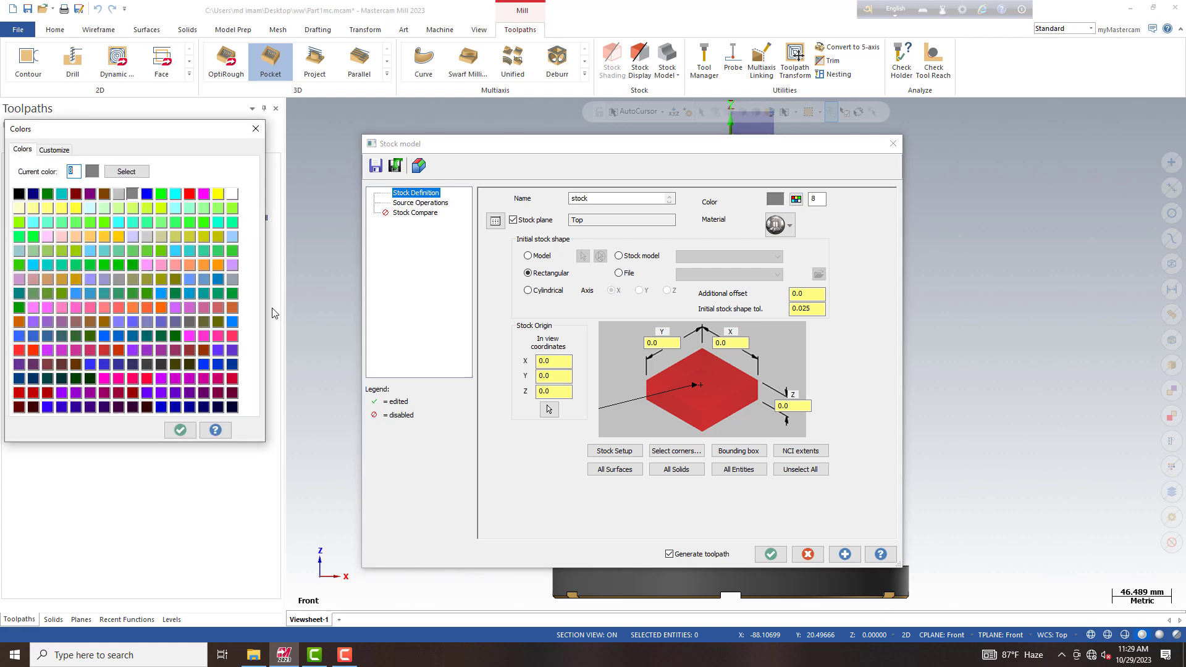
{"action": "left_click", "coordinate": [203, 265]}
{"action": "left_click", "coordinate": [179, 430]}
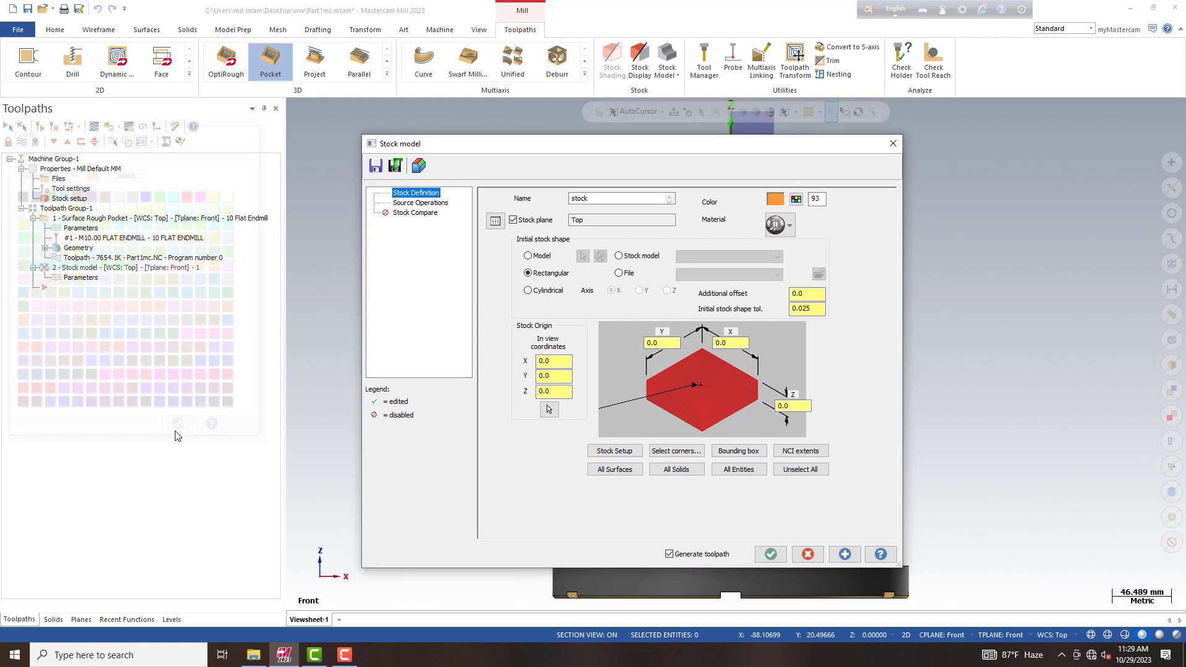
{"action": "left_click", "coordinate": [622, 455]}
{"action": "left_click", "coordinate": [589, 352]}
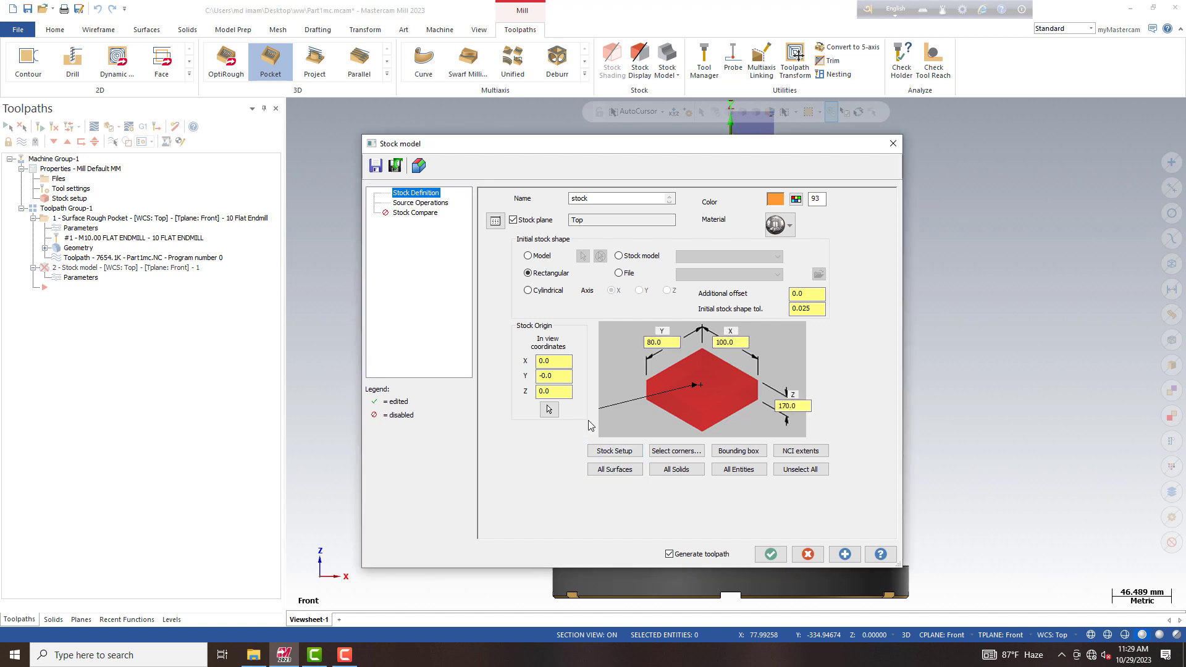
Step: Base the stock on operation 1, compare it against the solid part, and generate it
{"action": "left_click", "coordinate": [420, 203]}
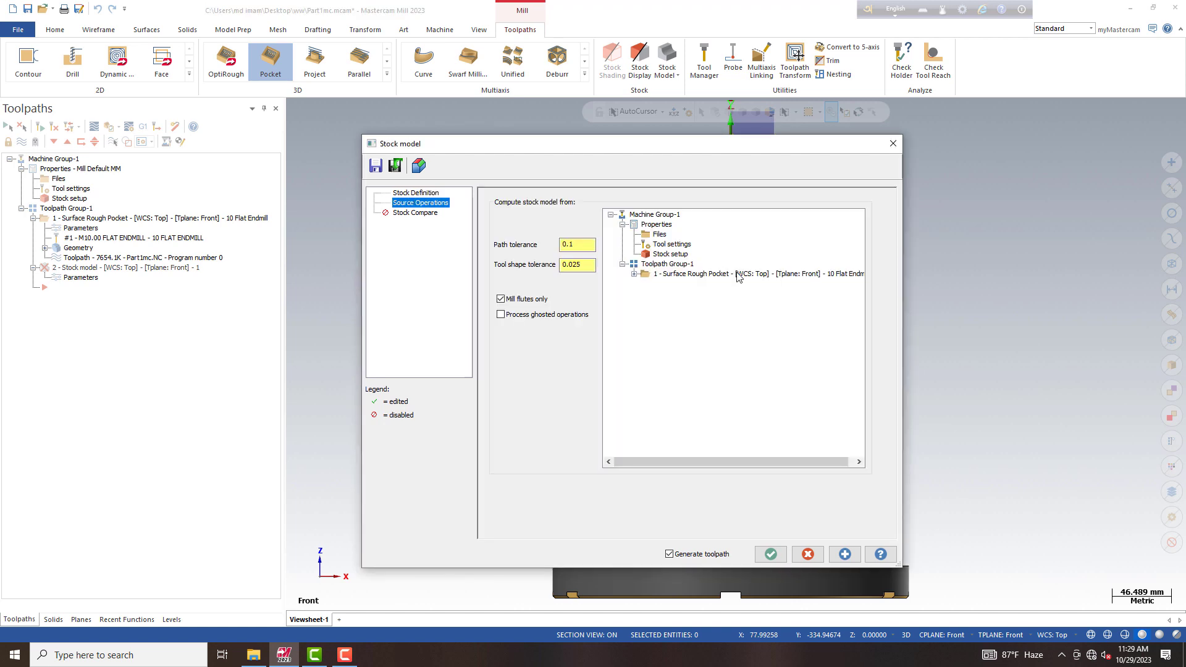
{"action": "left_click", "coordinate": [737, 276]}
{"action": "left_click", "coordinate": [415, 213]}
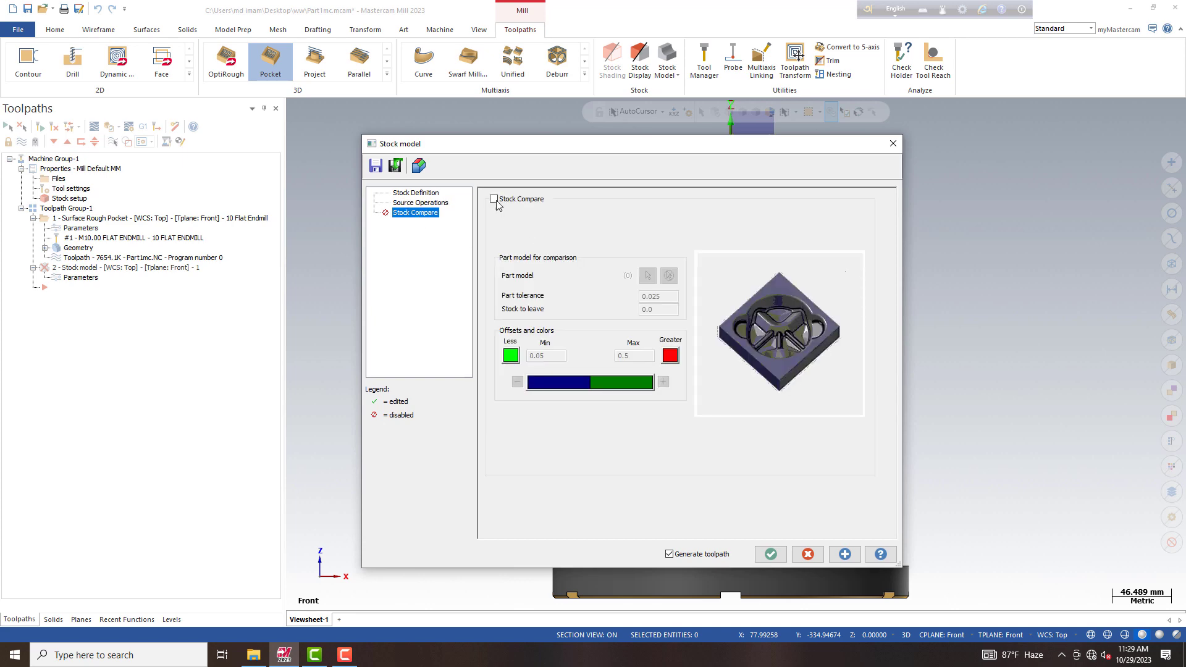
{"action": "left_click", "coordinate": [493, 199]}
{"action": "left_click", "coordinate": [662, 381]}
{"action": "left_click", "coordinate": [647, 276]}
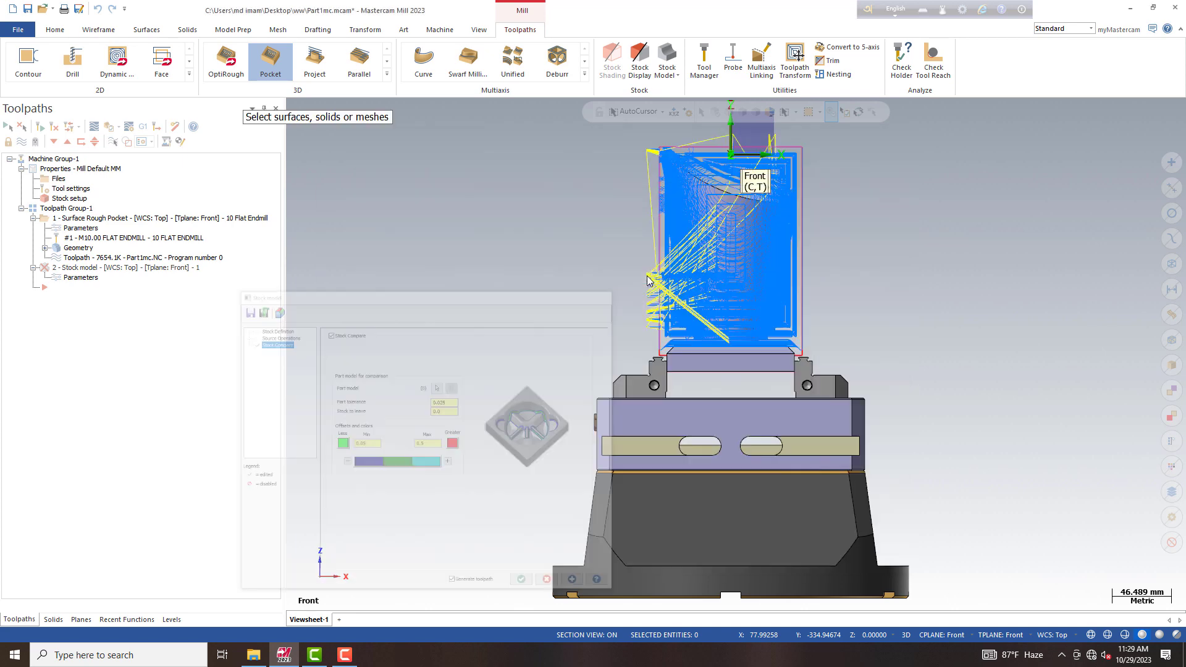
{"action": "left_click", "coordinate": [710, 247]}
{"action": "left_click", "coordinate": [695, 140]}
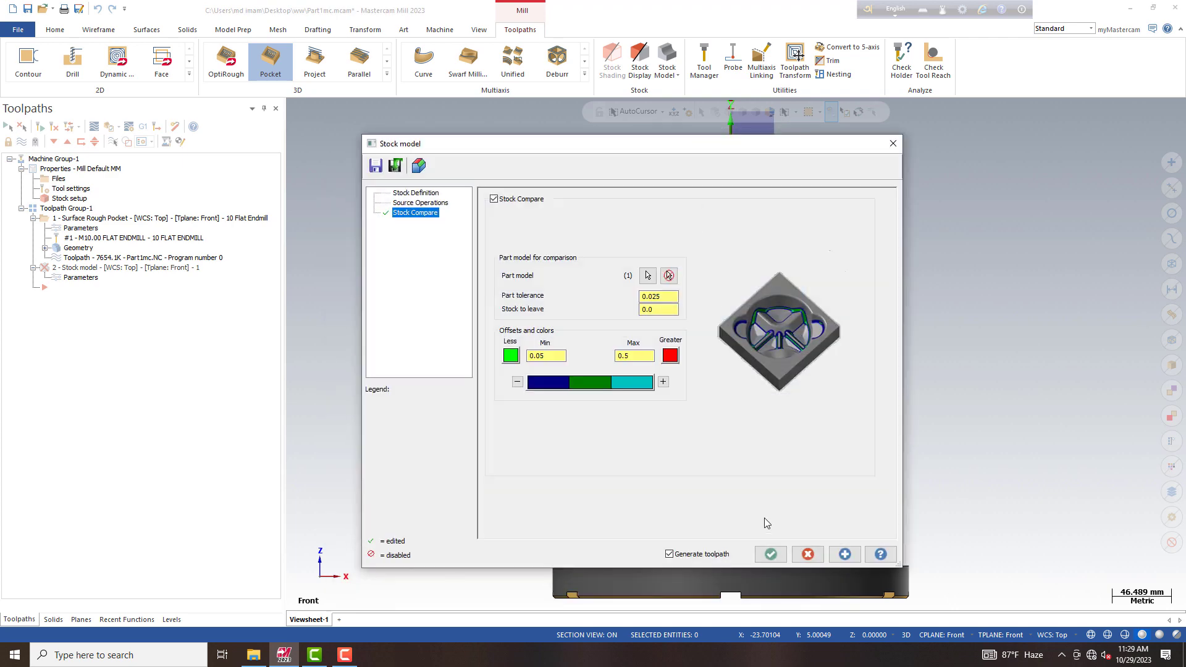
{"action": "left_click", "coordinate": [765, 554]}
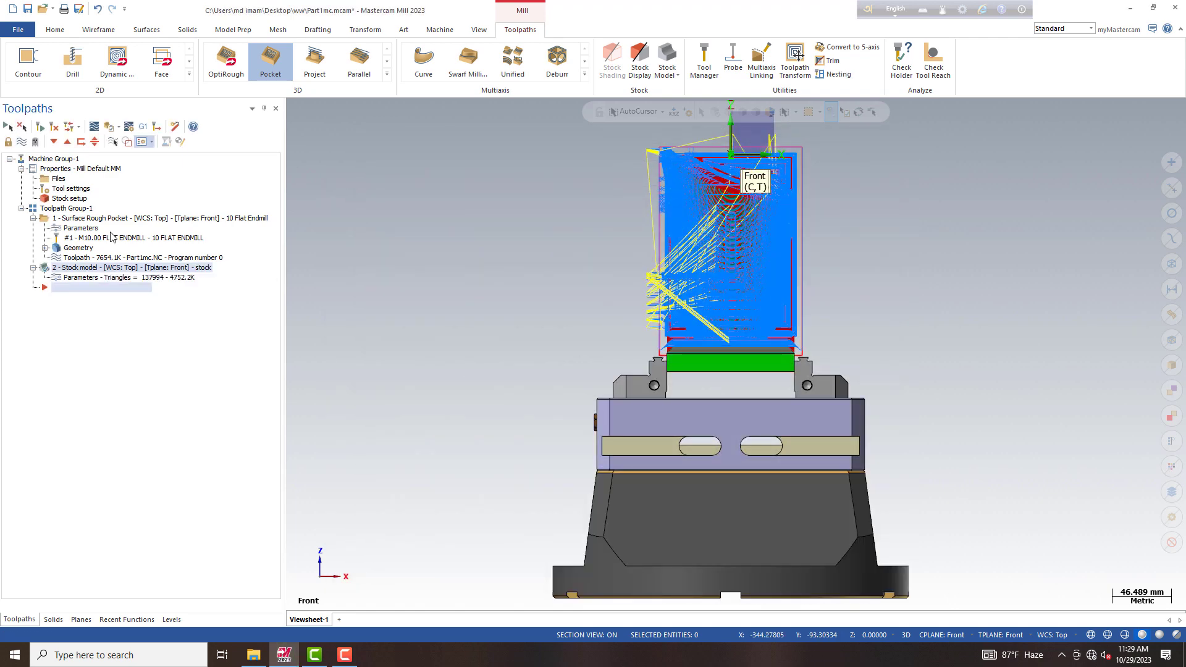
Step: Hide the roughing pocket toolpath, display the stock model operation, and orbit to inspect the leftover stock
{"action": "left_click", "coordinate": [73, 220]}
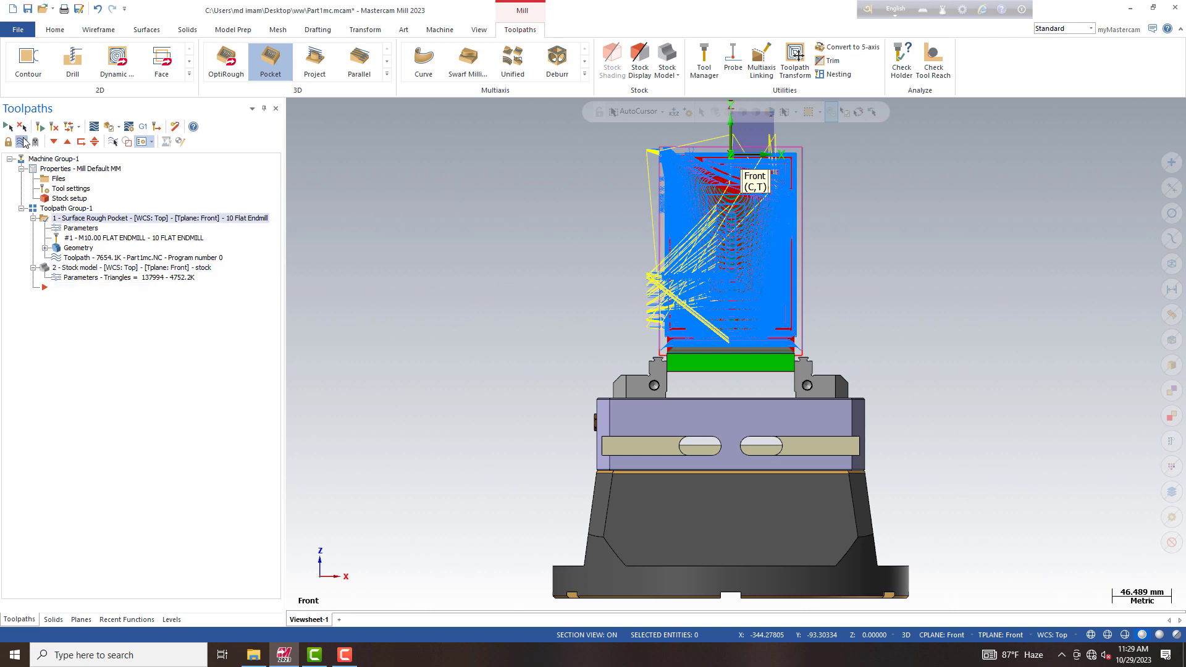
{"action": "left_click", "coordinate": [22, 141]}
{"action": "left_click", "coordinate": [113, 141]}
{"action": "left_click", "coordinate": [82, 267]}
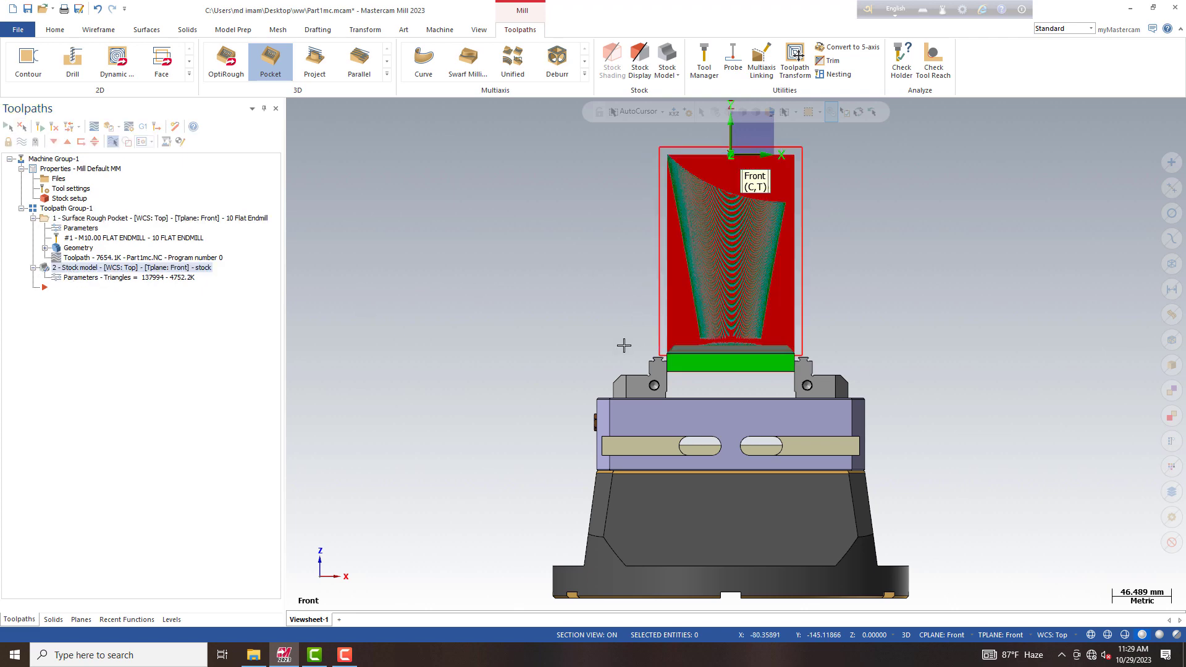
{"action": "mouse_move", "coordinate": [624, 344]}
{"action": "middle_mouse_down"}
{"action": "mouse_move", "coordinate": [511, 284]}
{"action": "mouse_move", "coordinate": [496, 320]}
{"action": "middle_mouse_up"}
{"action": "scroll", "coordinate": [728, 206], "scroll_direction": "up", "scroll_amount": 2}
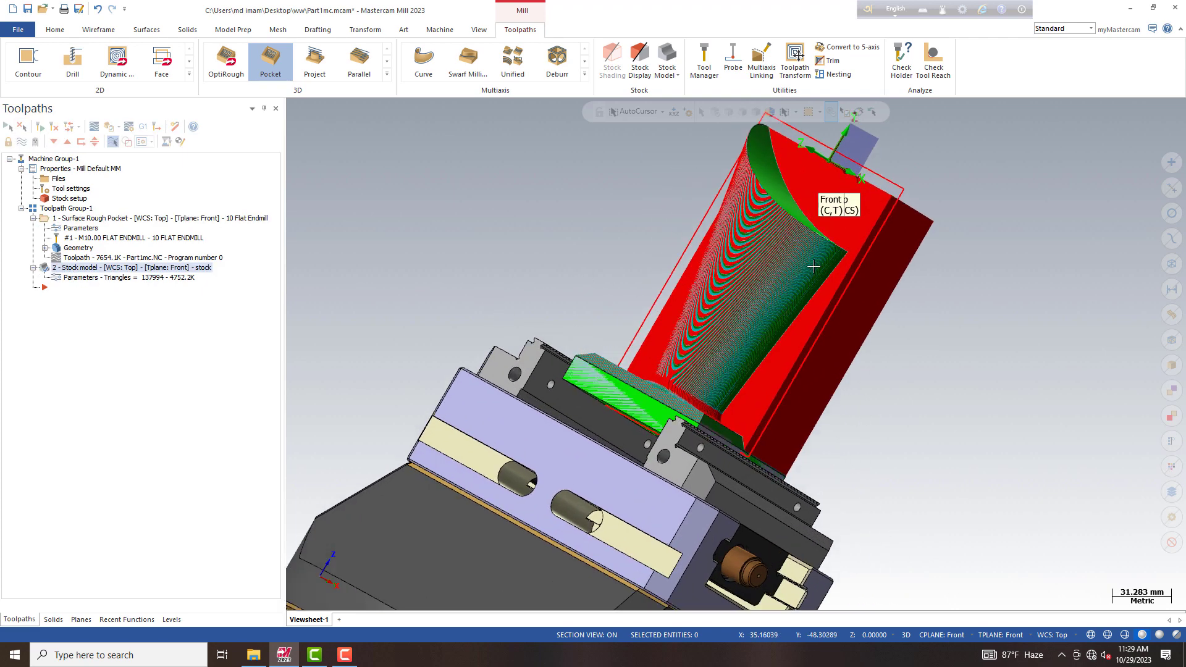
{"action": "scroll", "coordinate": [796, 241], "scroll_direction": "up", "scroll_amount": 2}
{"action": "scroll", "coordinate": [850, 270], "scroll_direction": "up", "scroll_amount": 2}
{"action": "mouse_move", "coordinate": [850, 270]}
{"action": "middle_mouse_down"}
{"action": "mouse_move", "coordinate": [957, 275]}
{"action": "mouse_move", "coordinate": [790, 270]}
{"action": "middle_mouse_up"}
{"action": "scroll", "coordinate": [782, 268], "scroll_direction": "down", "scroll_amount": 1}
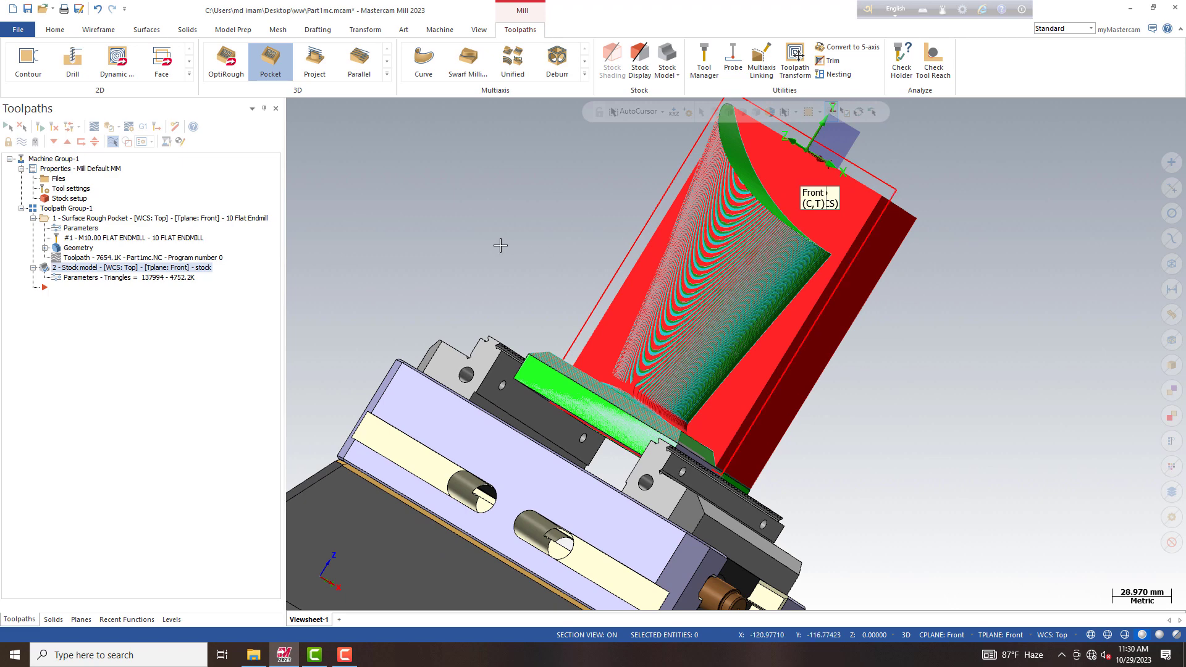
{"action": "left_click", "coordinate": [81, 619]}
Step: Copy the Front plane as a new plane named BFront-1 and set it as WCS
{"action": "left_click", "coordinate": [74, 159]}
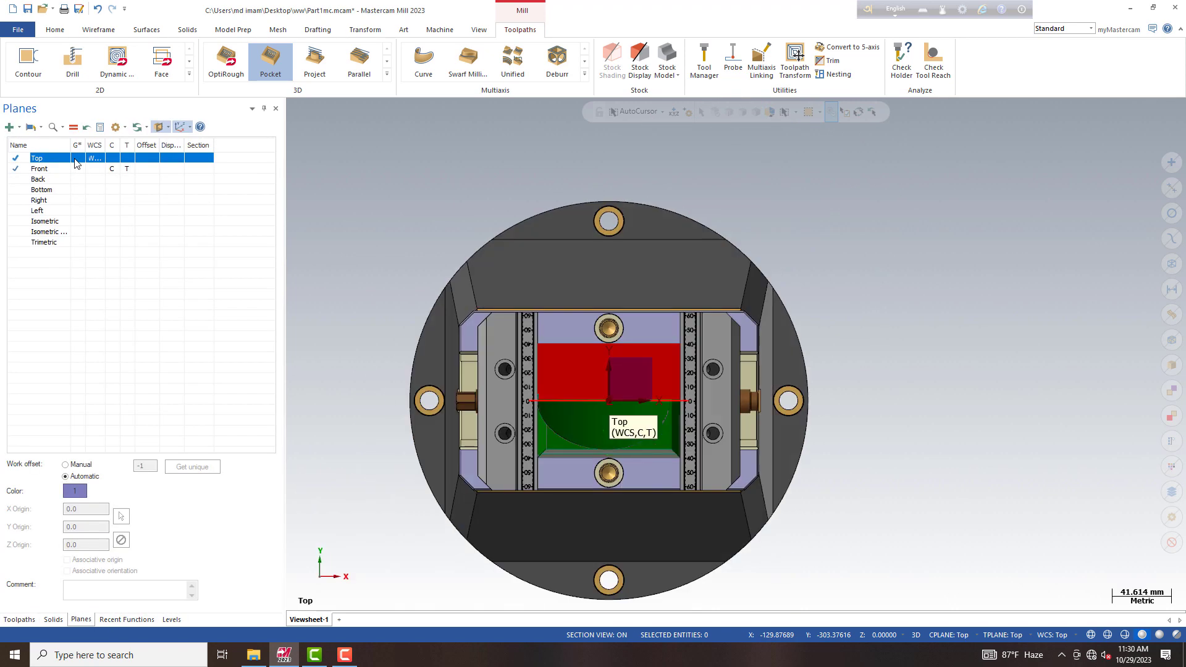
{"action": "left_click", "coordinate": [69, 168]}
{"action": "right_click", "coordinate": [64, 172]}
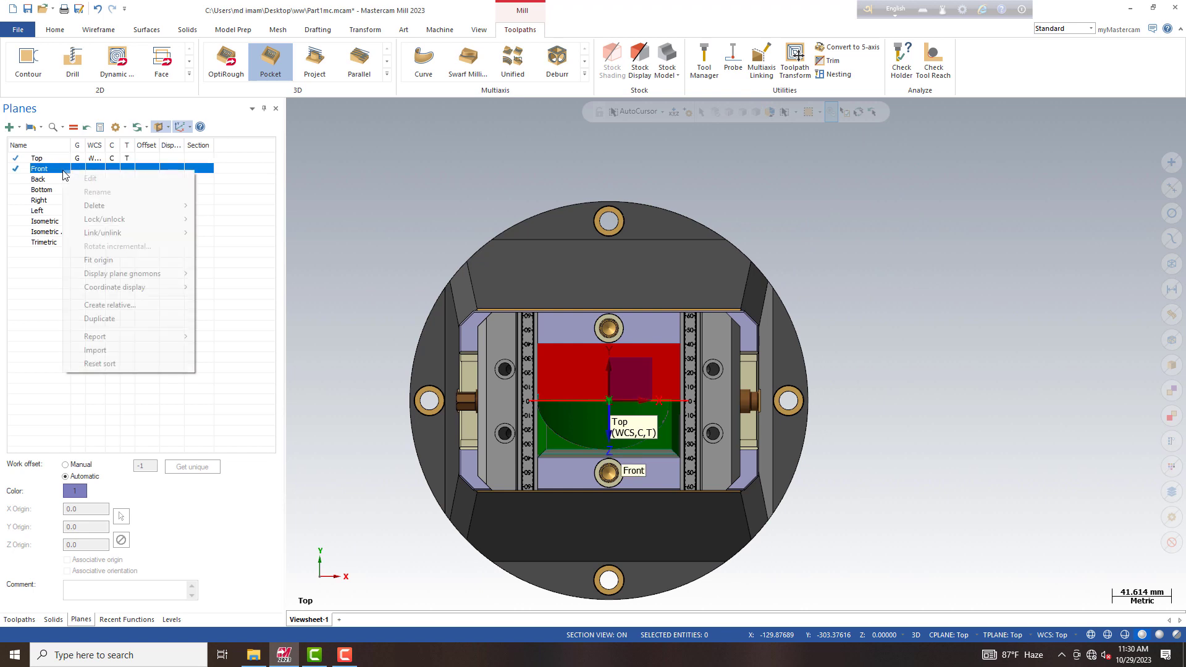
{"action": "left_click", "coordinate": [118, 319]}
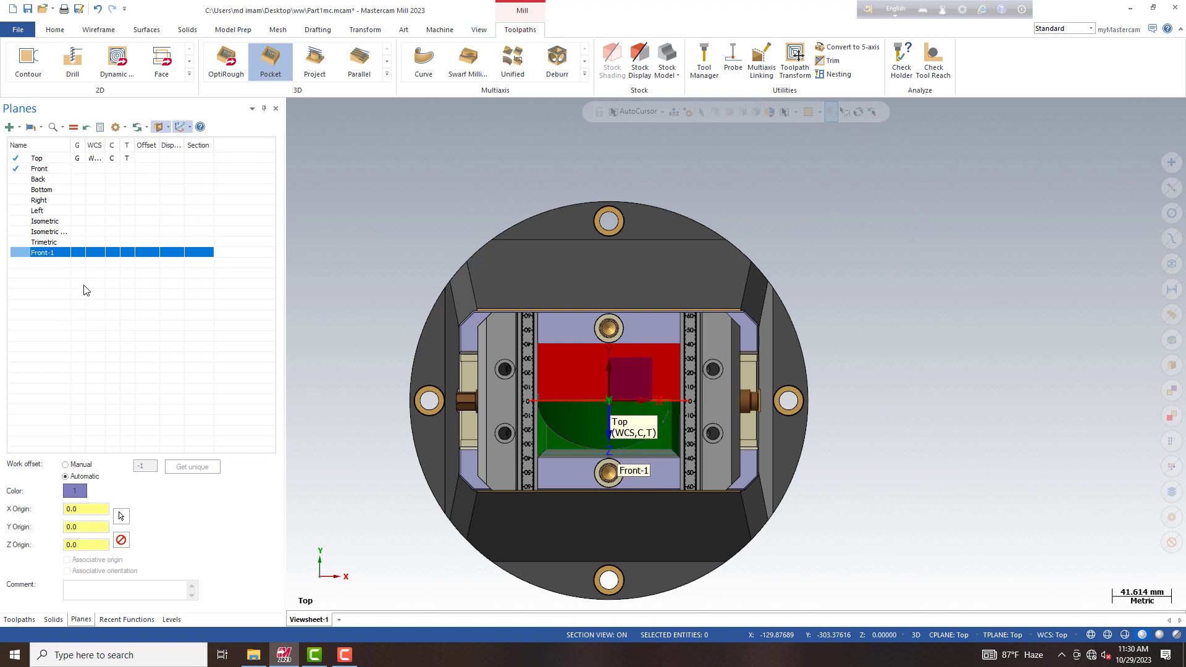
{"action": "left_click", "coordinate": [36, 254]}
{"action": "key", "text": "Return"}
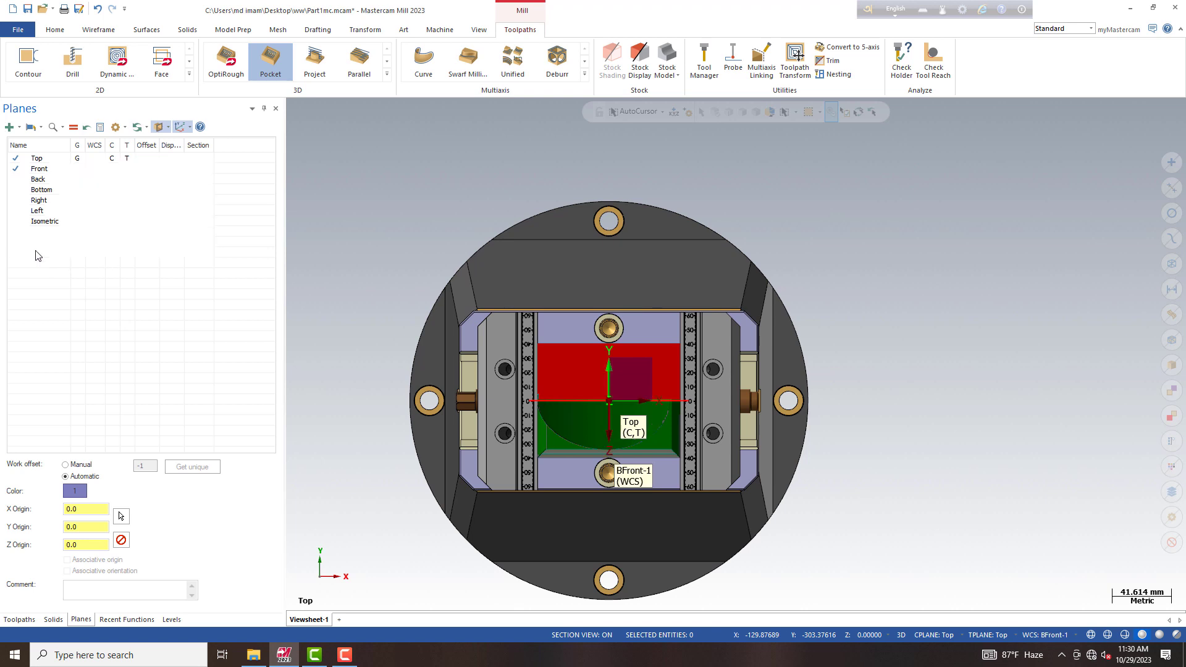
{"action": "right_click", "coordinate": [35, 251]}
{"action": "left_click", "coordinate": [55, 258]}
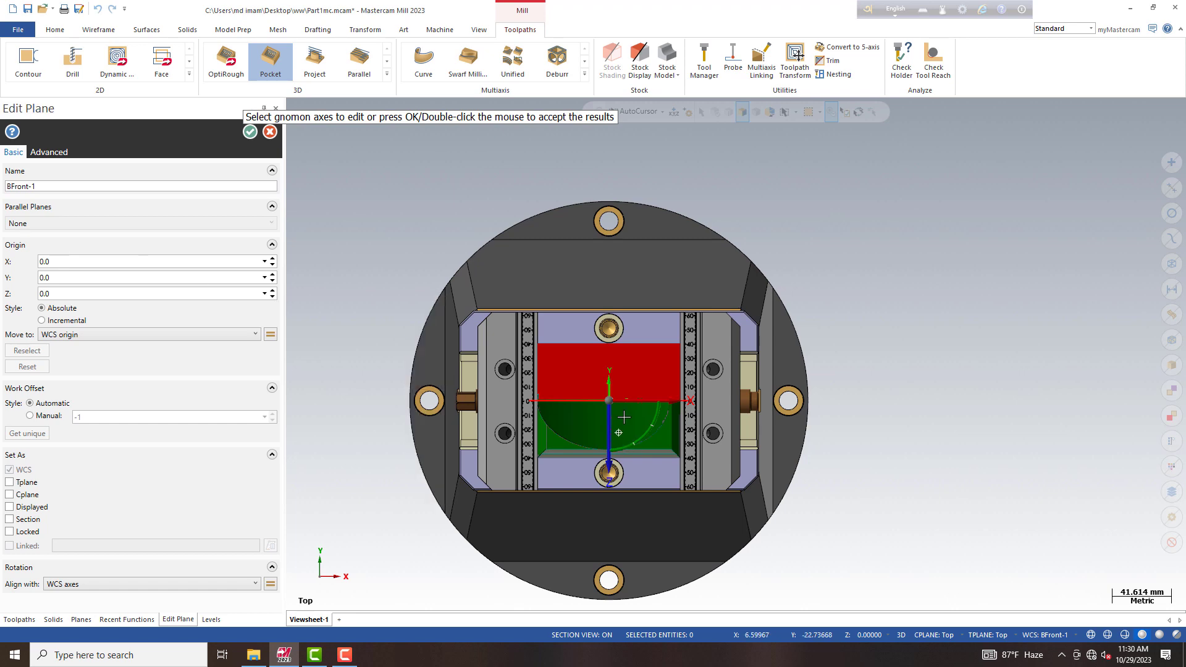
Step: Rotate the BFront-1 plane's axes by 180° and accept the plane
{"action": "middle_click_drag", "start_coordinate": [574, 432], "coordinate": [568, 328]}
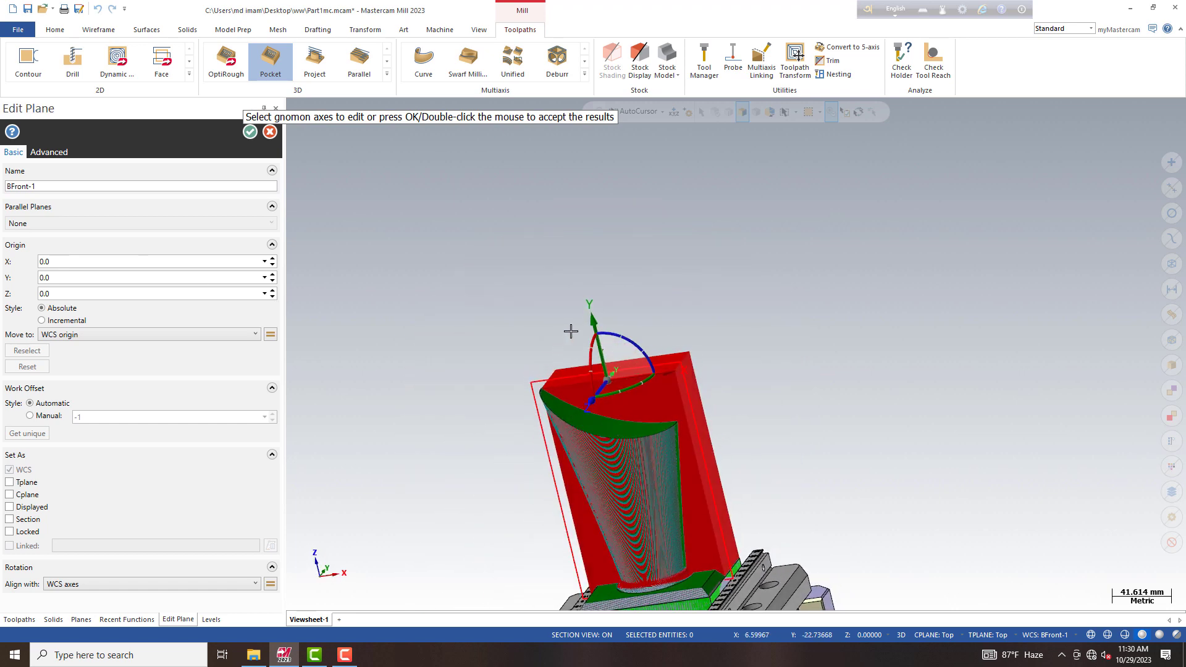
{"action": "left_click", "coordinate": [625, 387]}
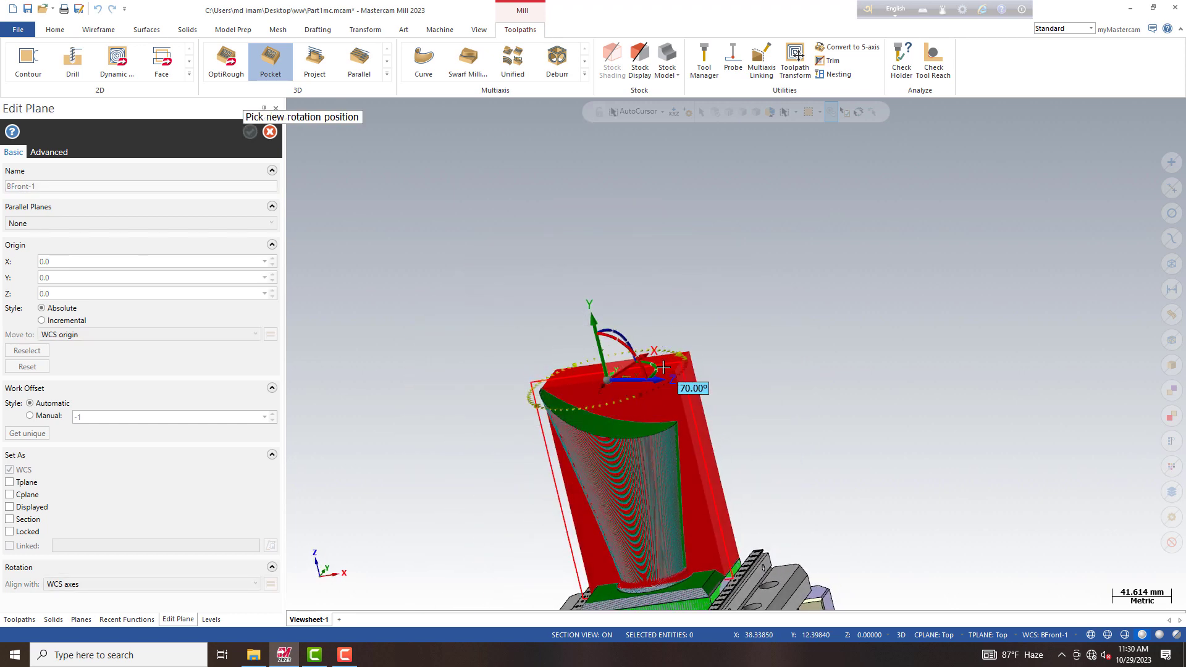
{"action": "type", "text": "180"}
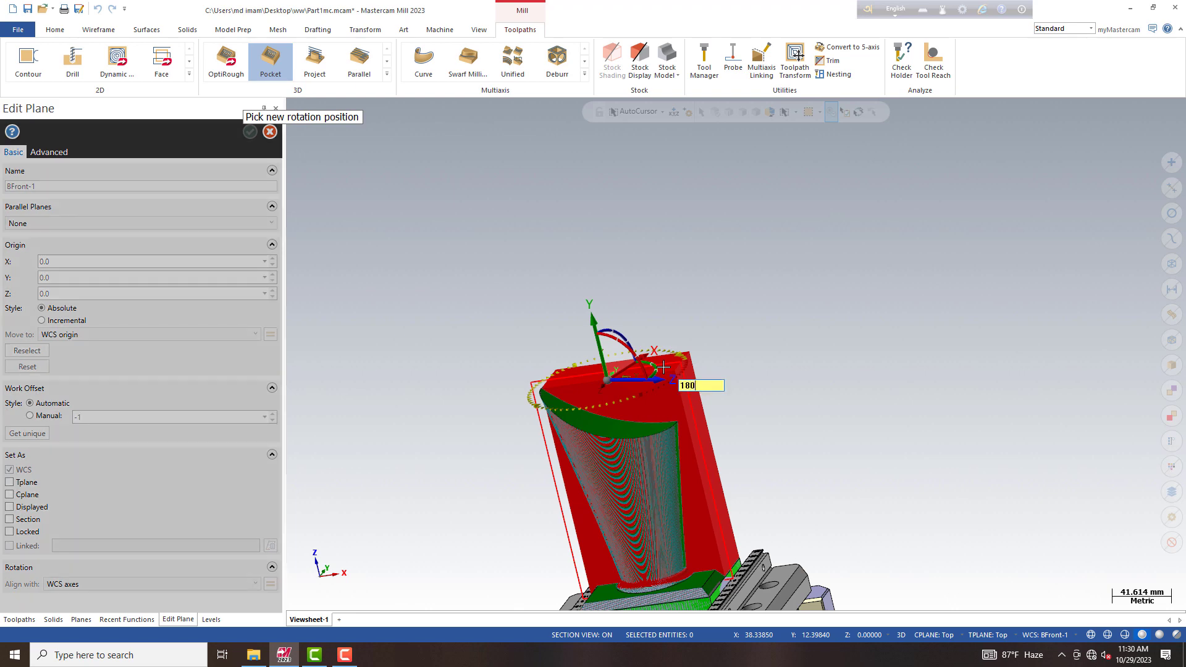
{"action": "key", "text": "Return"}
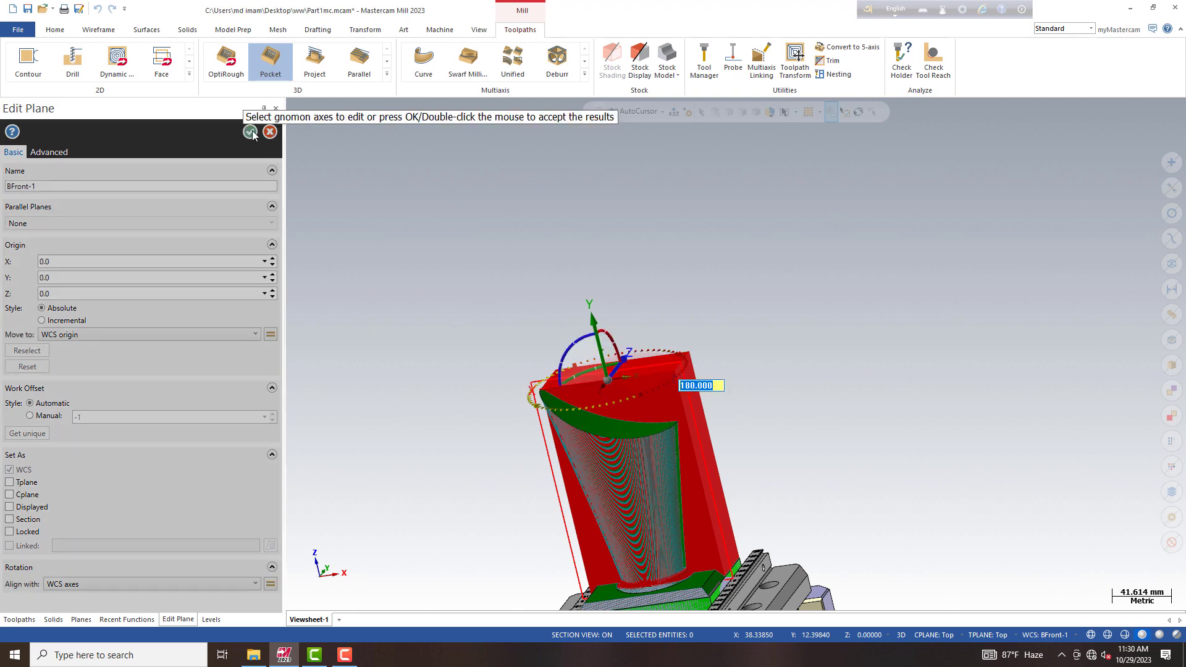
{"action": "left_click", "coordinate": [250, 131]}
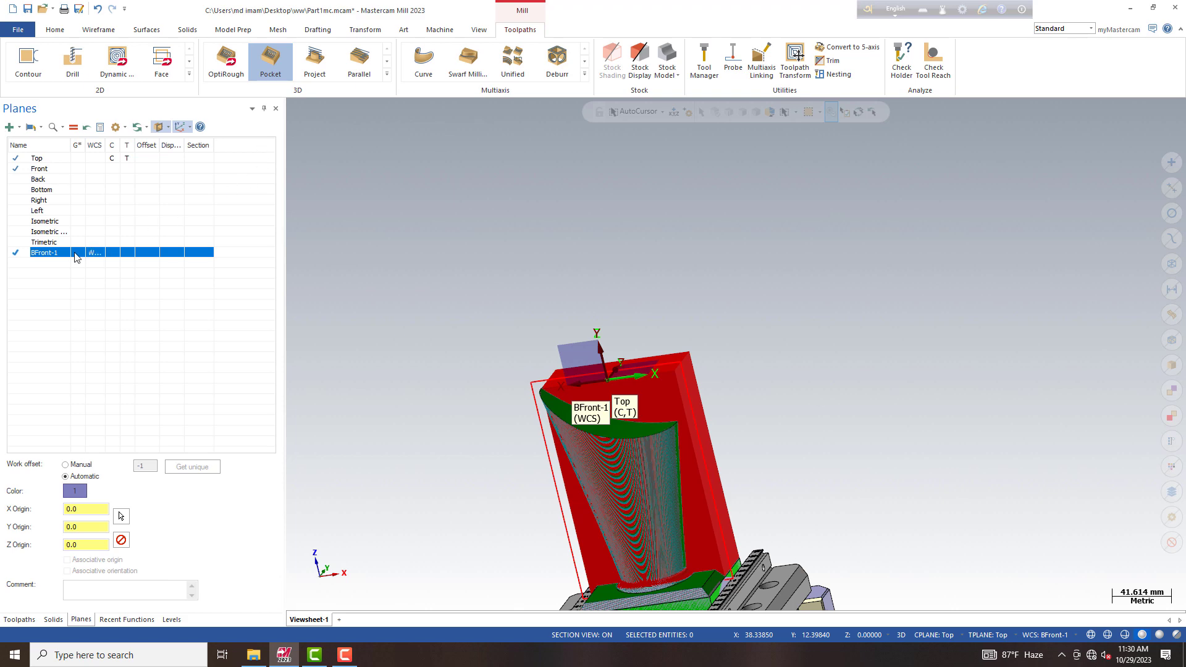
Step: Make BFront-1 the WCS, construction and tool plane, and copy-paste roughing operation 1 as operation 3
{"action": "left_click", "coordinate": [83, 256]}
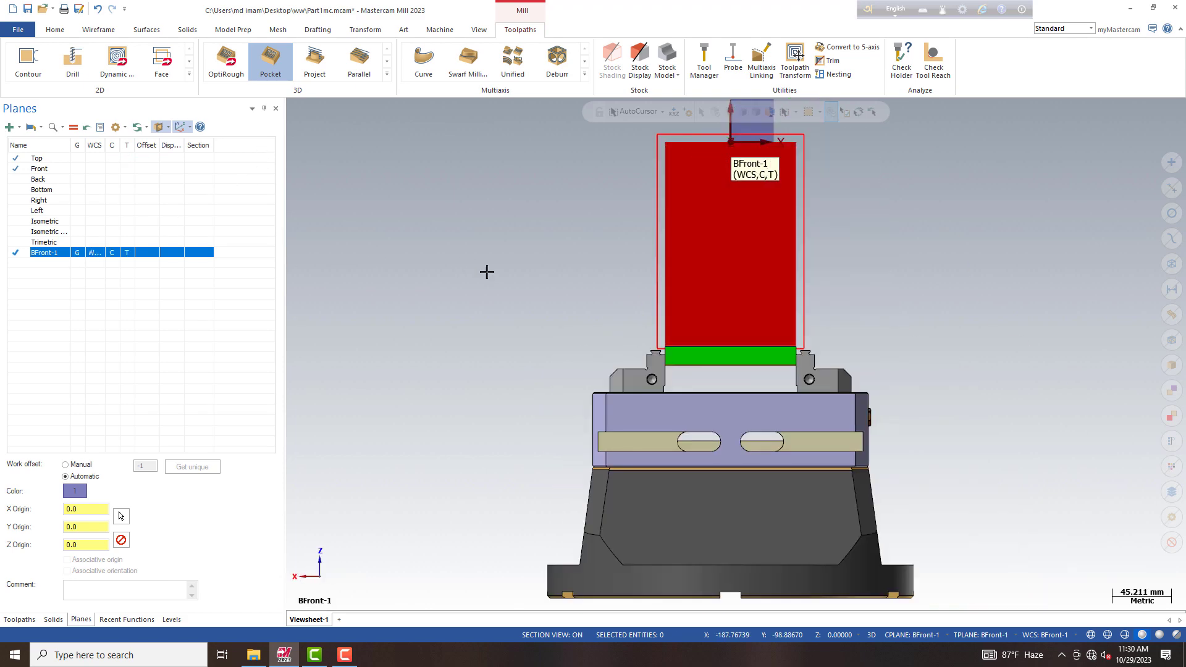
{"action": "scroll", "coordinate": [722, 123], "scroll_direction": "up", "scroll_amount": 1}
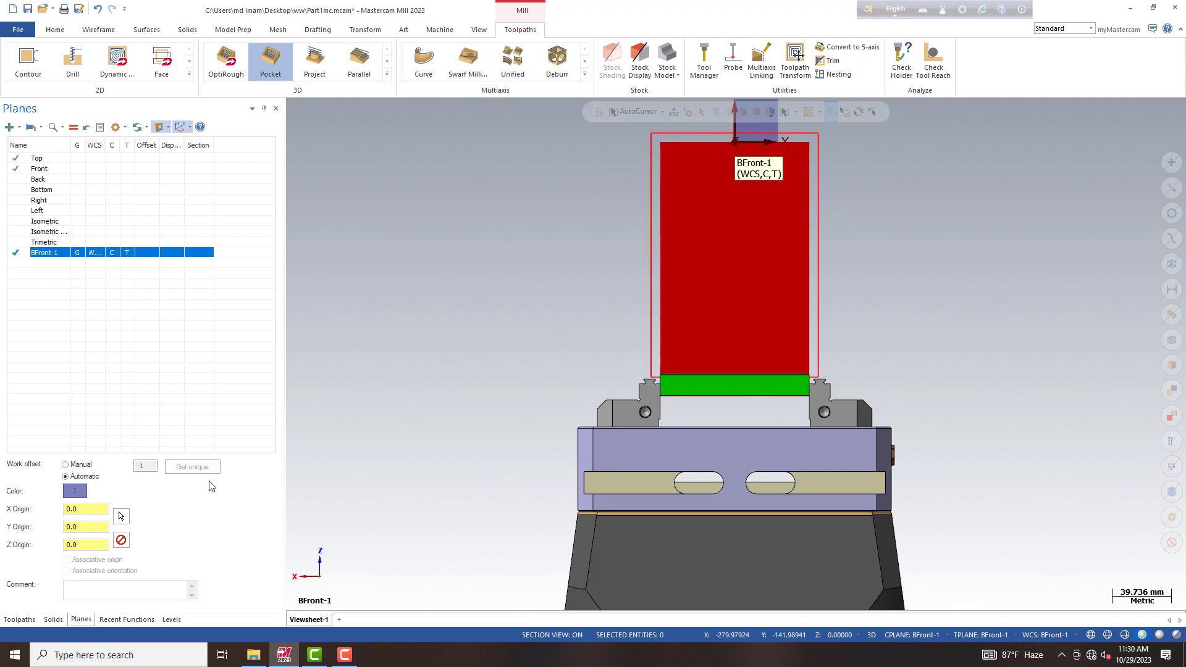
{"action": "left_click", "coordinate": [16, 620]}
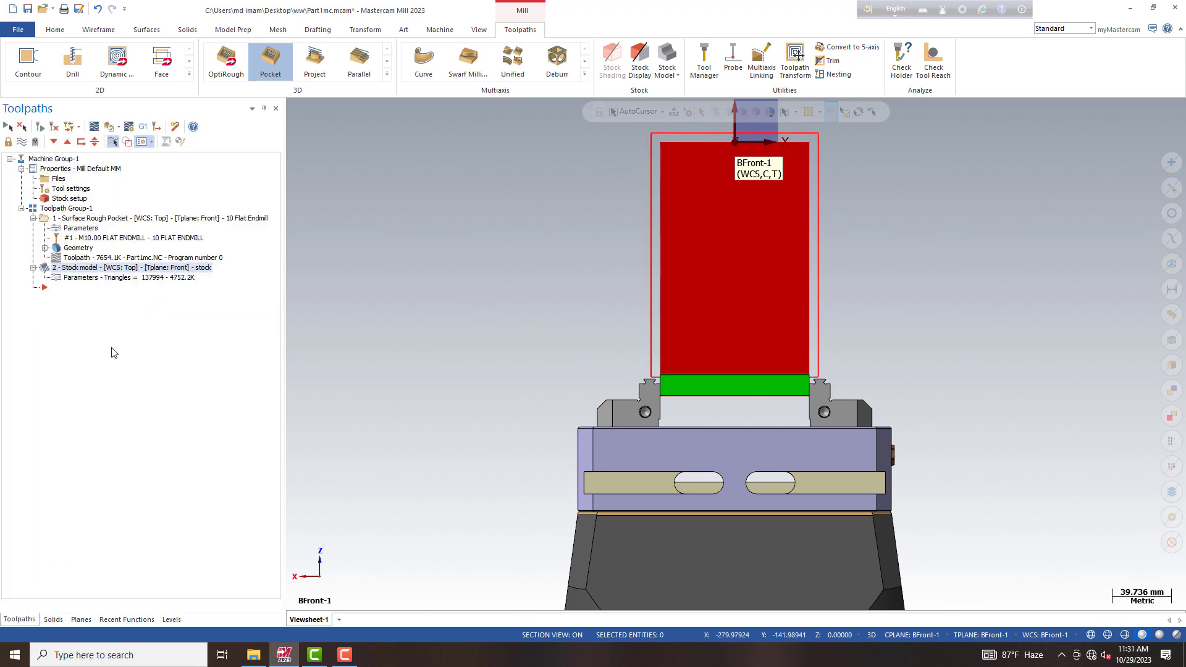
{"action": "left_click", "coordinate": [19, 145]}
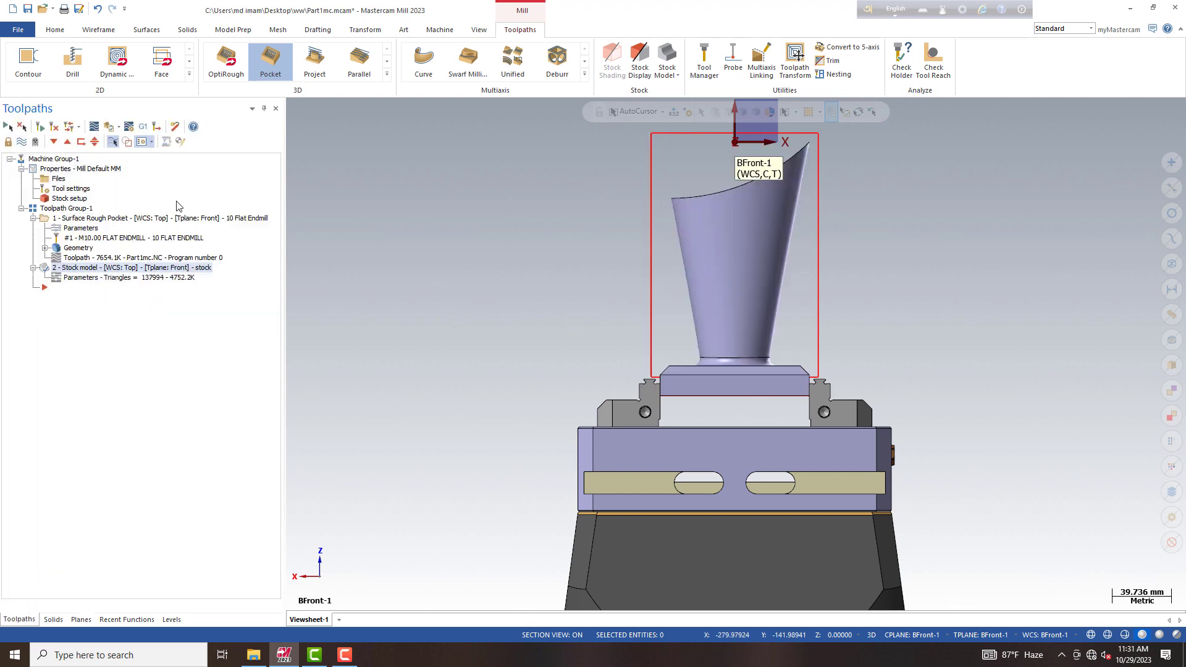
{"action": "left_click", "coordinate": [84, 221]}
{"action": "right_click", "coordinate": [84, 220]}
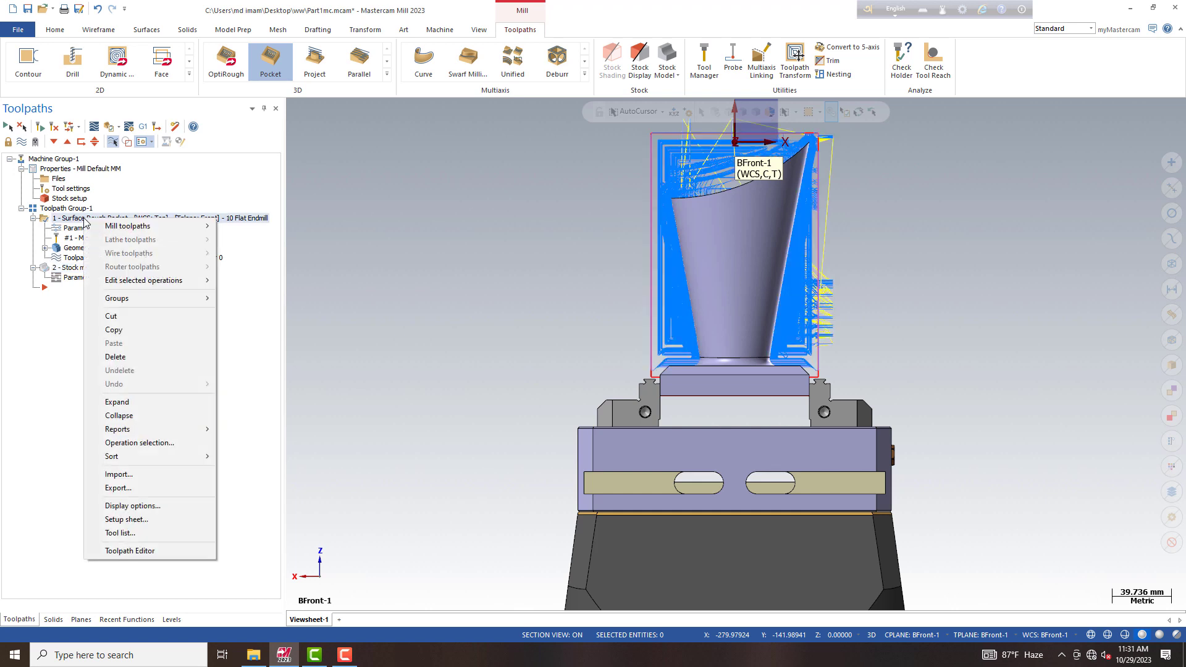
{"action": "left_click", "coordinate": [113, 336]}
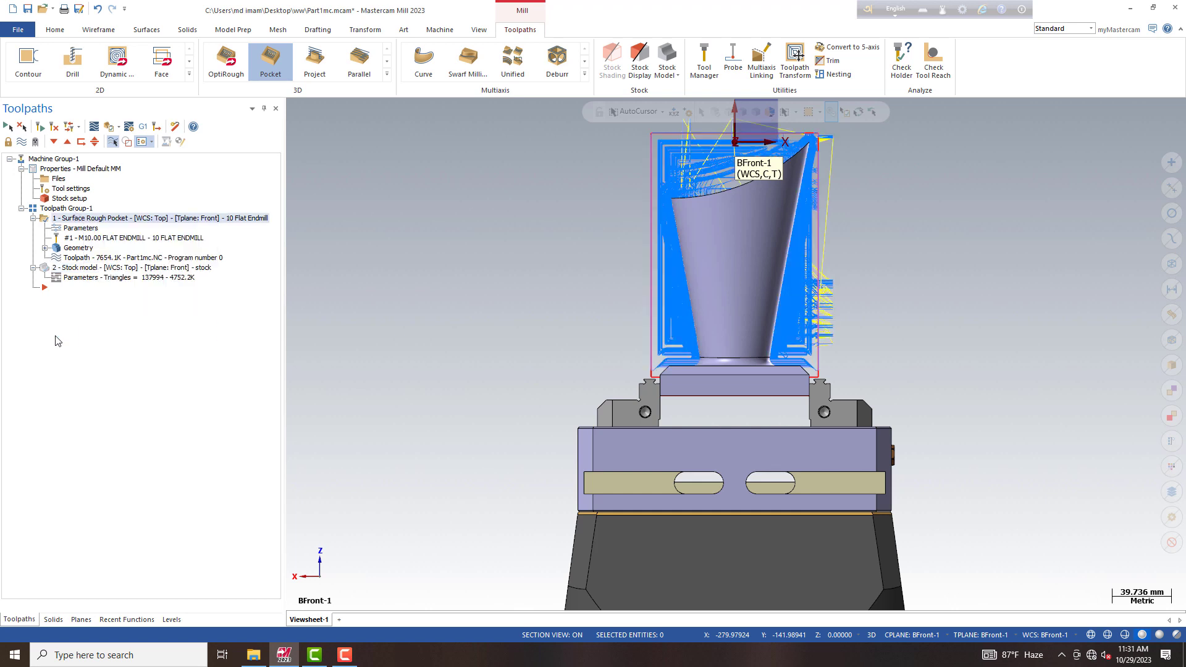
{"action": "right_click", "coordinate": [56, 302]}
{"action": "left_click", "coordinate": [97, 429]}
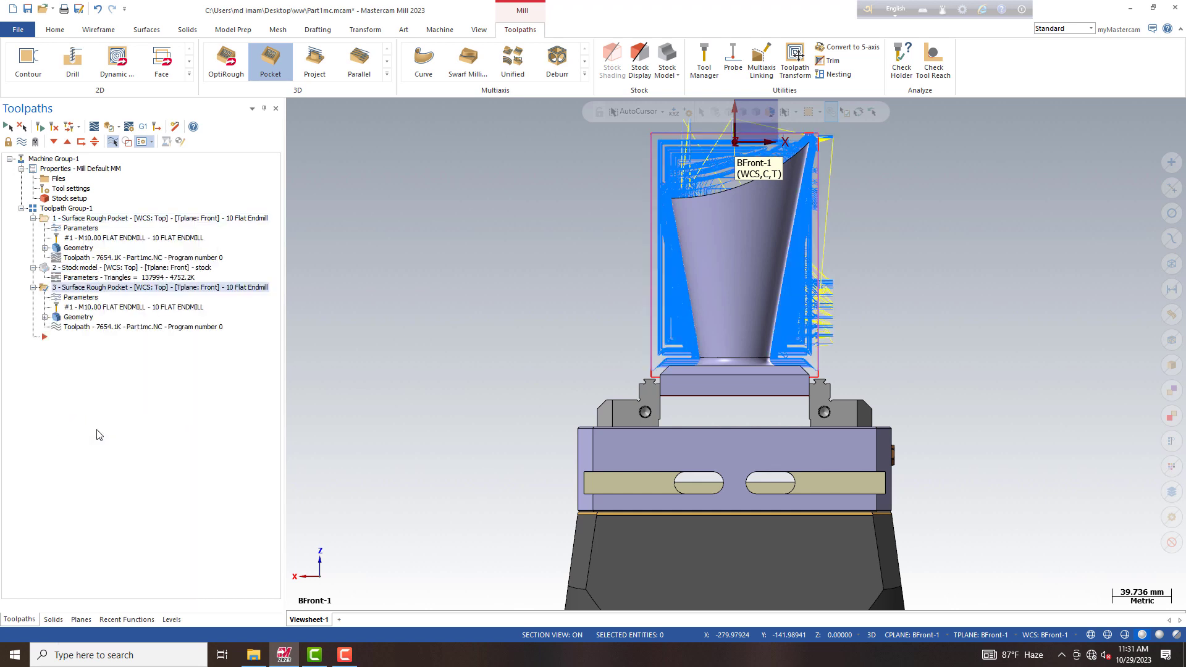
Step: Set operation 3's tool and construction planes to BFront-1 and accept, dismissing the finish-pass warning
{"action": "left_click", "coordinate": [70, 299]}
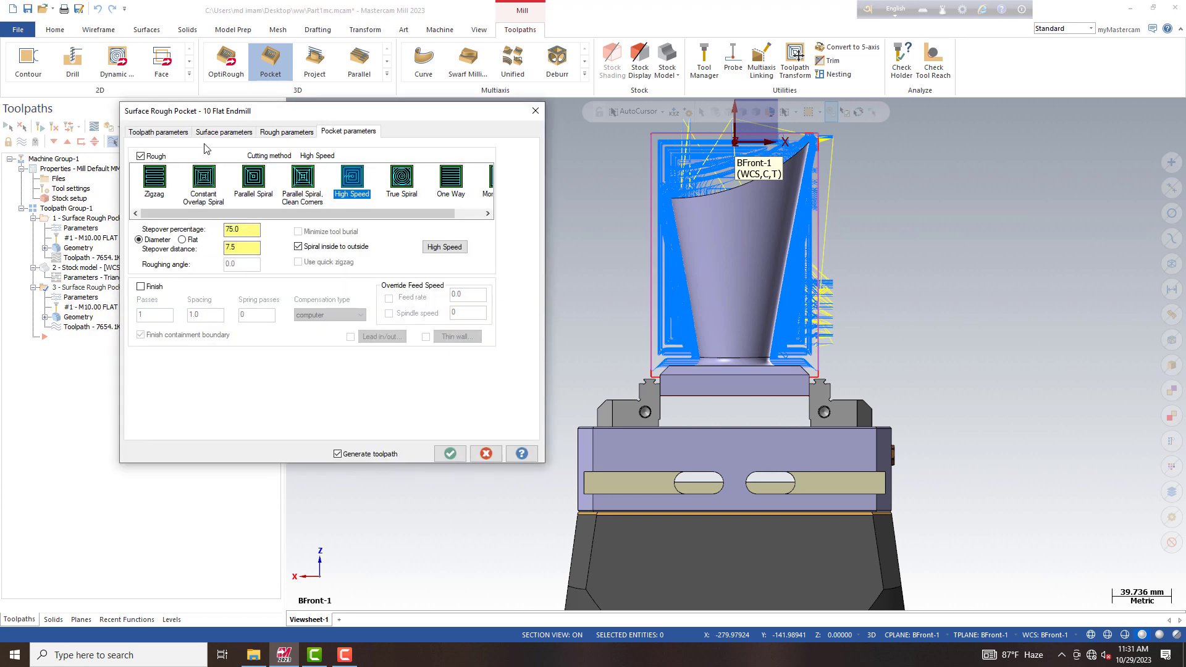
{"action": "left_click", "coordinate": [179, 134]}
{"action": "left_click", "coordinate": [423, 431]}
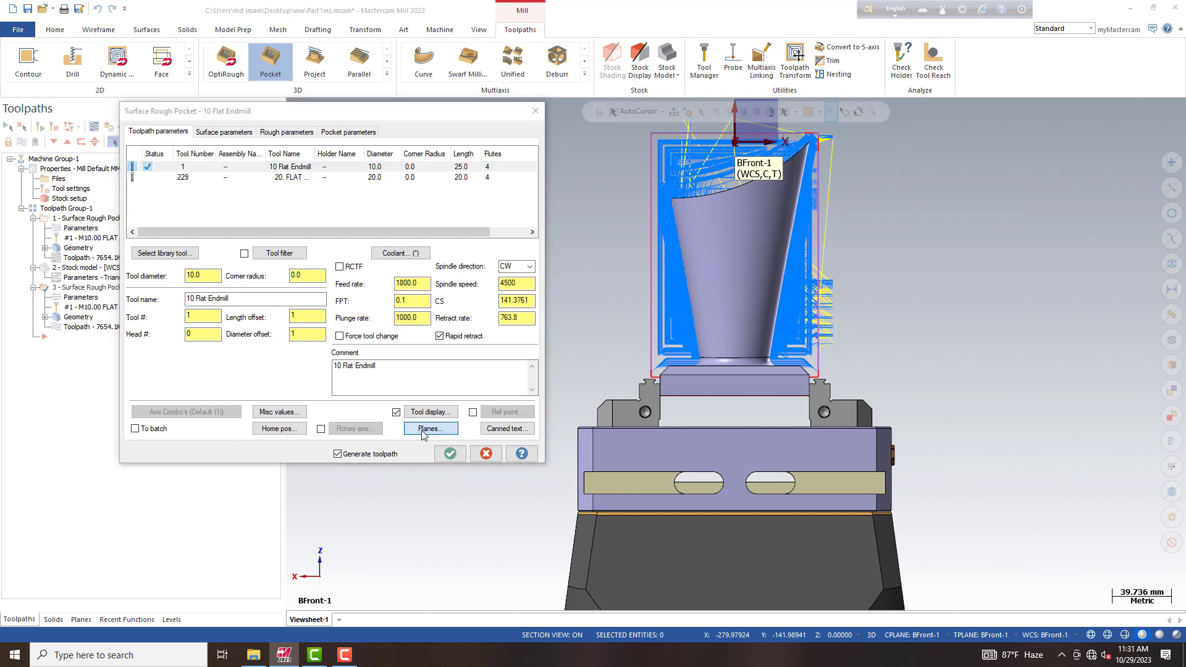
{"action": "left_click", "coordinate": [207, 272]}
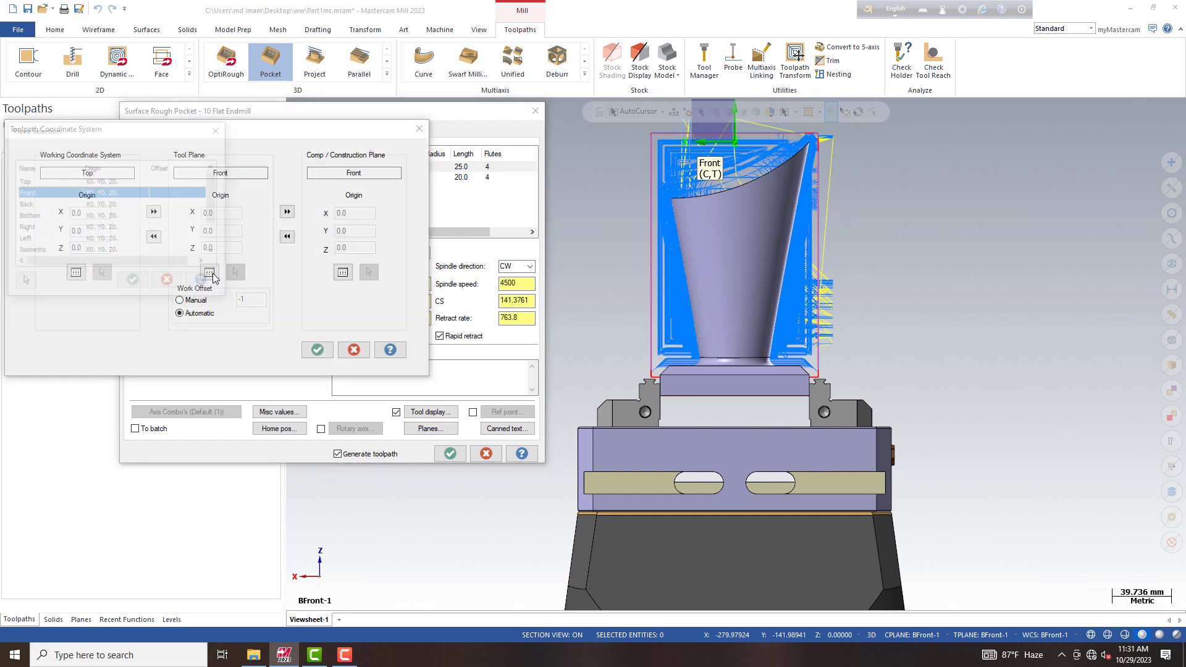
{"action": "scroll", "coordinate": [87, 234], "scroll_direction": "down", "scroll_amount": 1}
{"action": "left_click", "coordinate": [56, 253]}
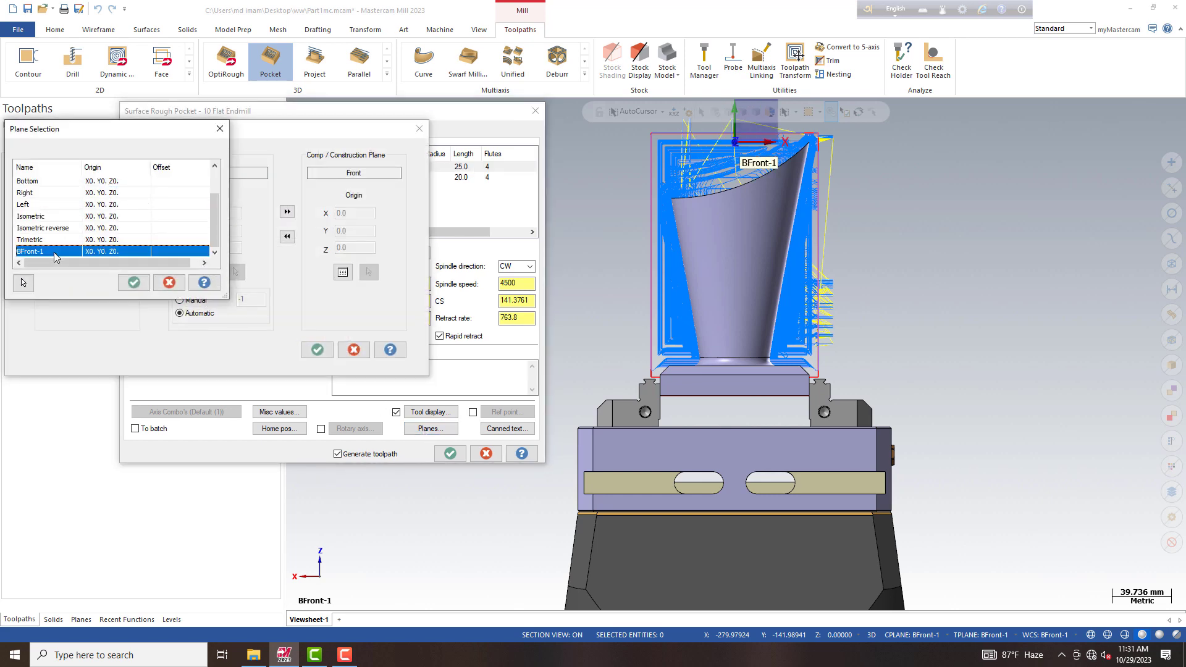
{"action": "left_click", "coordinate": [134, 283]}
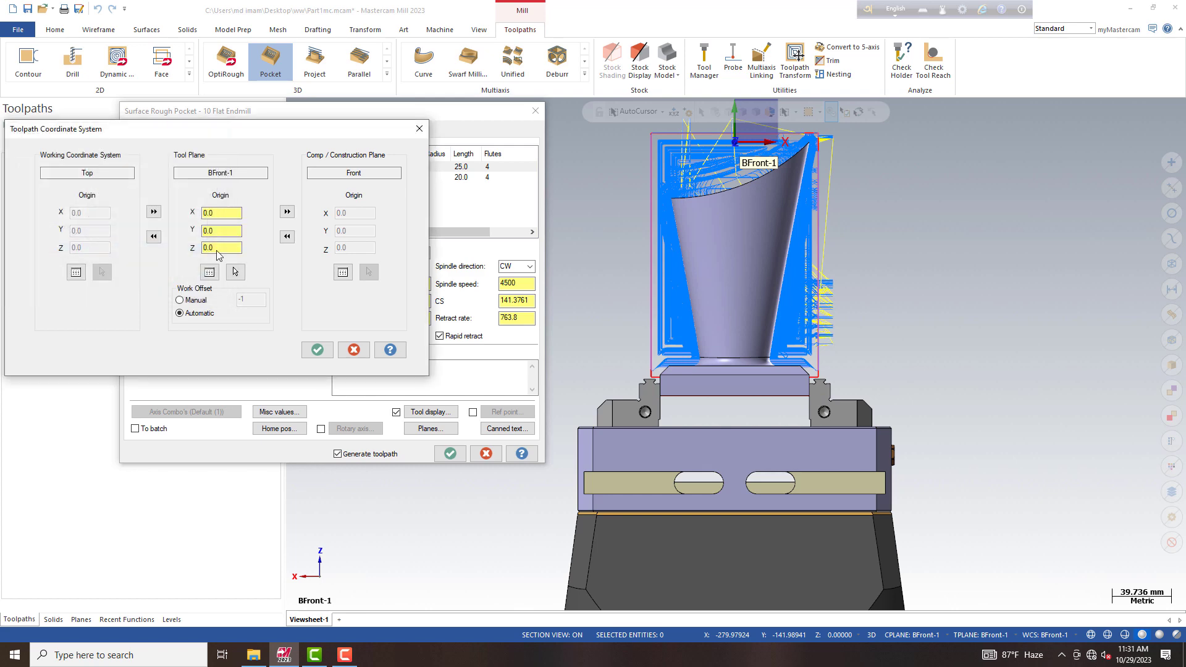
{"action": "left_click", "coordinate": [287, 213]}
{"action": "left_click", "coordinate": [317, 350]}
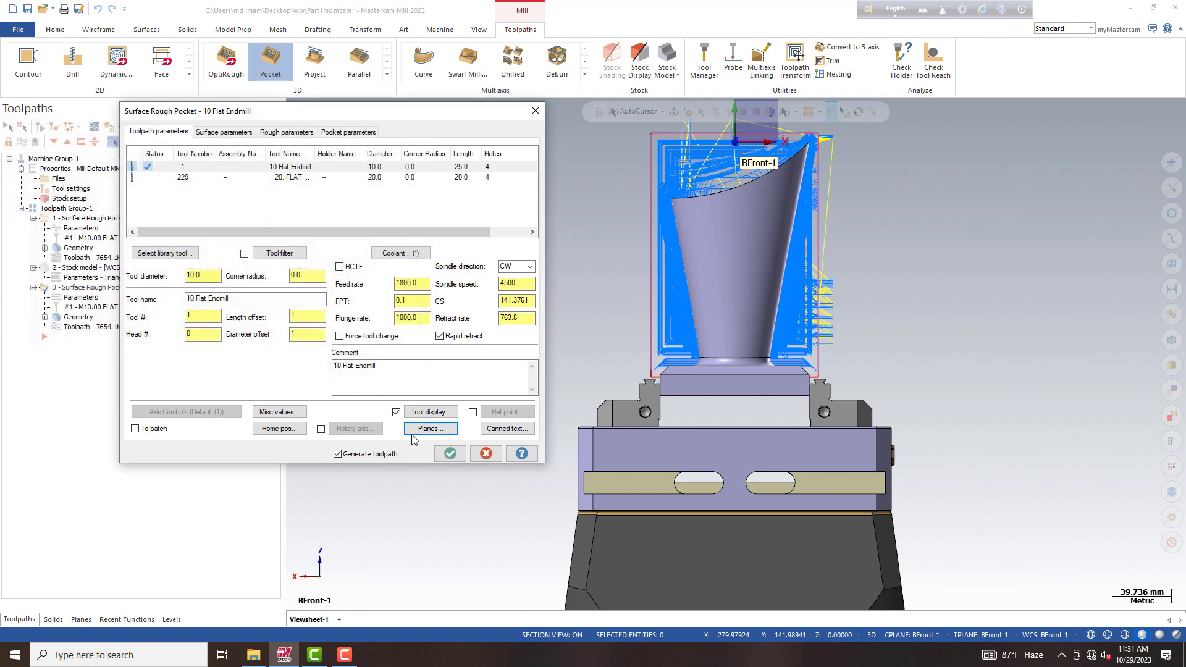
{"action": "left_click", "coordinate": [447, 453]}
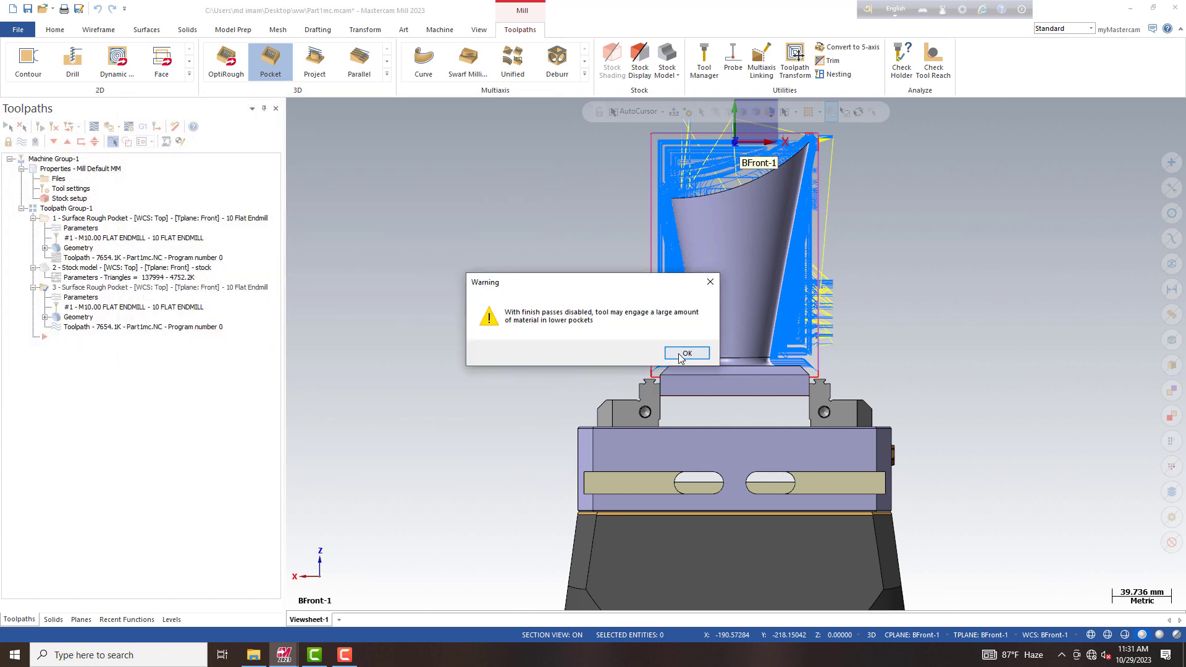
{"action": "left_click", "coordinate": [679, 355]}
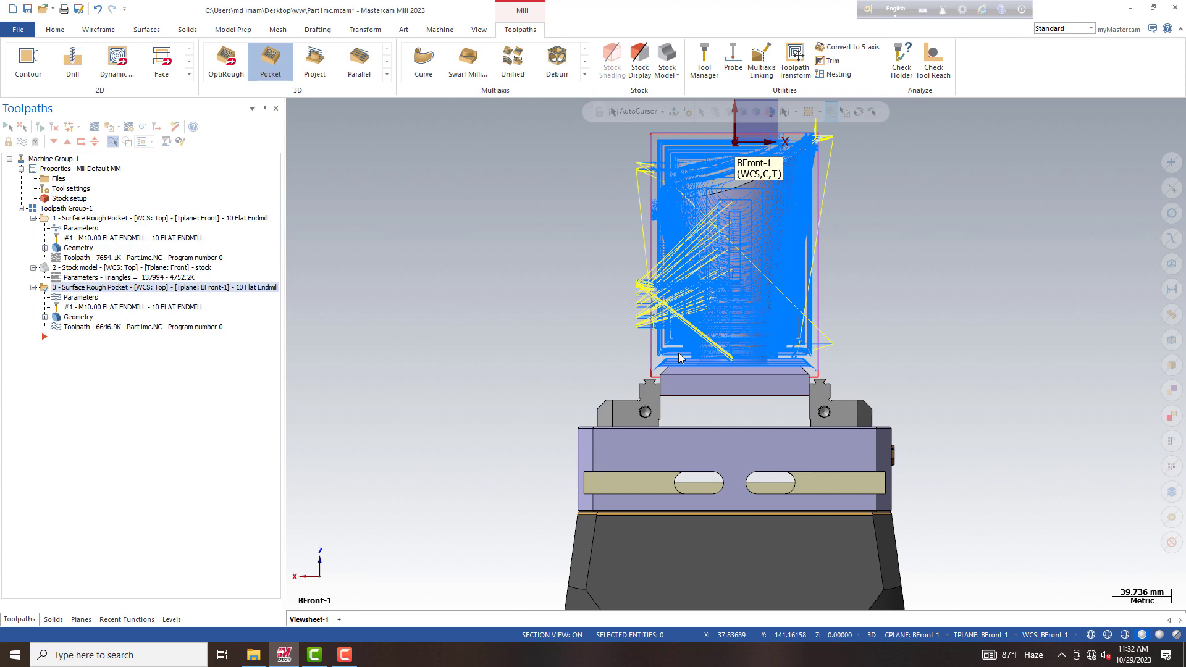
Step: Analyze the operation 3 toolpath, checking feed 1800 and spindle 4500 on the back-side passes
{"action": "left_click", "coordinate": [61, 29]}
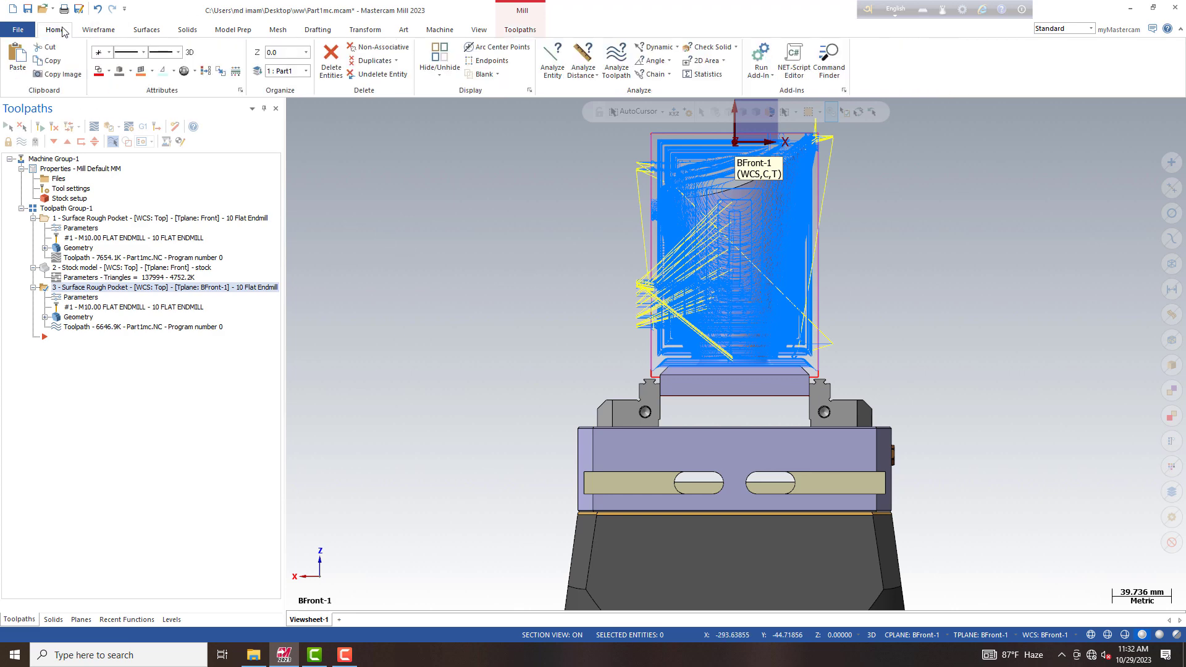
{"action": "left_click", "coordinate": [617, 62]}
{"action": "scroll", "coordinate": [664, 333], "scroll_direction": "up", "scroll_amount": 4}
{"action": "scroll", "coordinate": [645, 373], "scroll_direction": "up", "scroll_amount": 4}
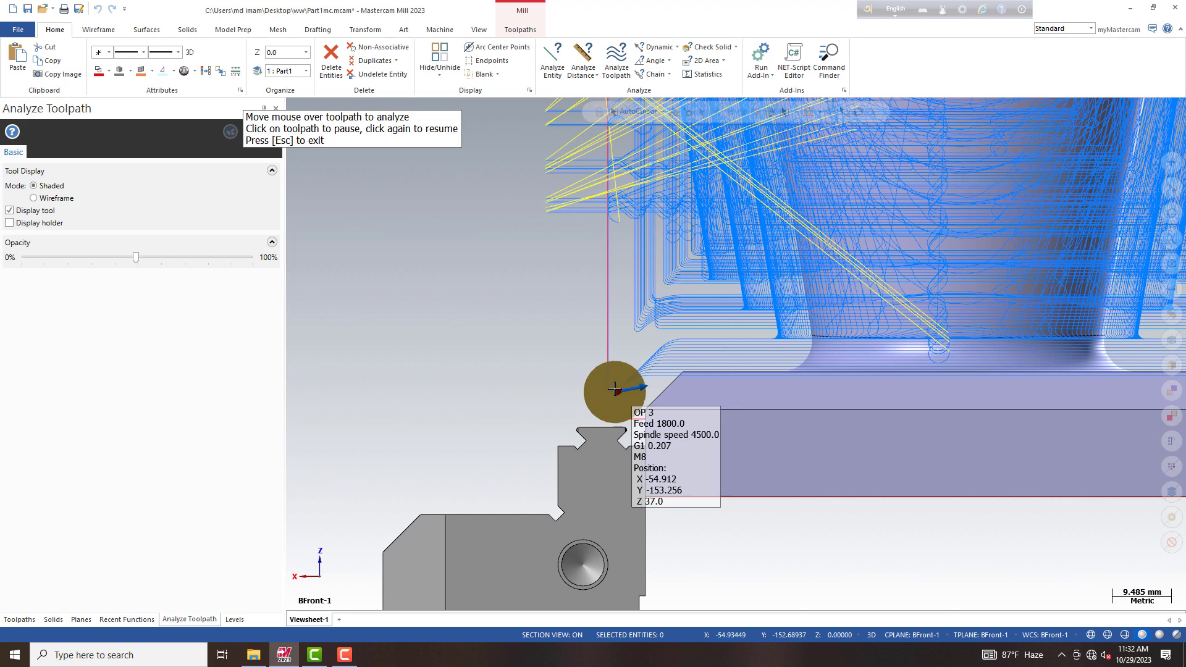
{"action": "scroll", "coordinate": [615, 388], "scroll_direction": "down", "scroll_amount": 2}
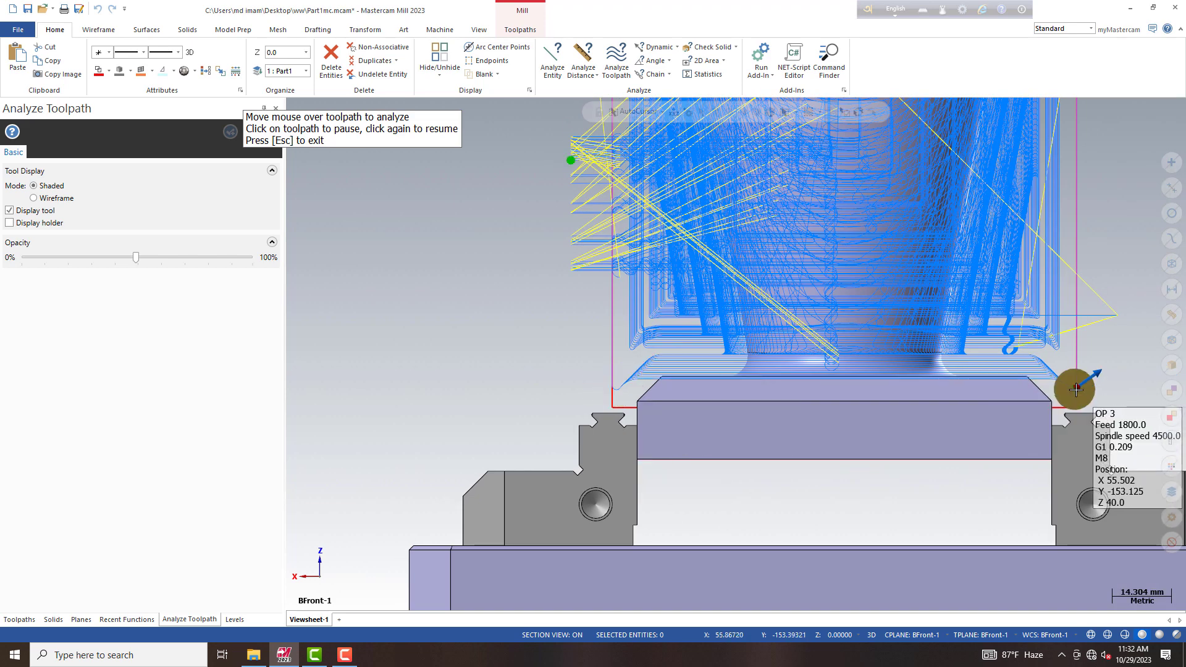
{"action": "scroll", "coordinate": [581, 357], "scroll_direction": "down", "scroll_amount": 1}
{"action": "key", "text": "Escape"}
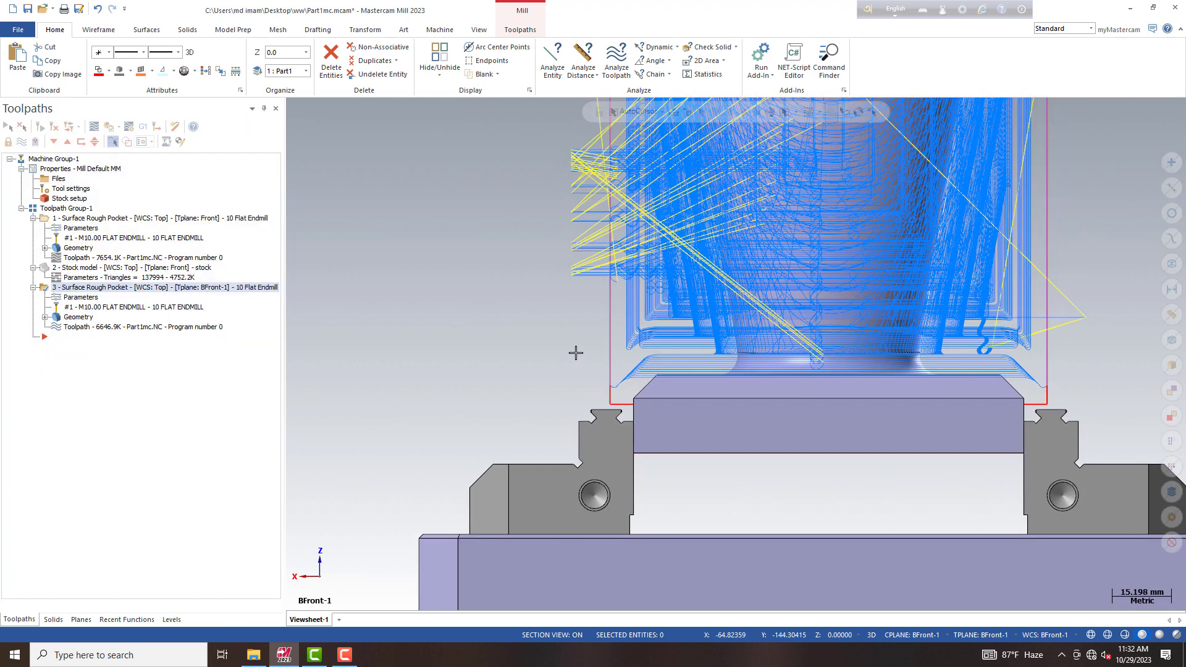
{"action": "scroll", "coordinate": [571, 353], "scroll_direction": "down", "scroll_amount": 1}
{"action": "scroll", "coordinate": [565, 352], "scroll_direction": "down", "scroll_amount": 1}
{"action": "scroll", "coordinate": [559, 354], "scroll_direction": "down", "scroll_amount": 1}
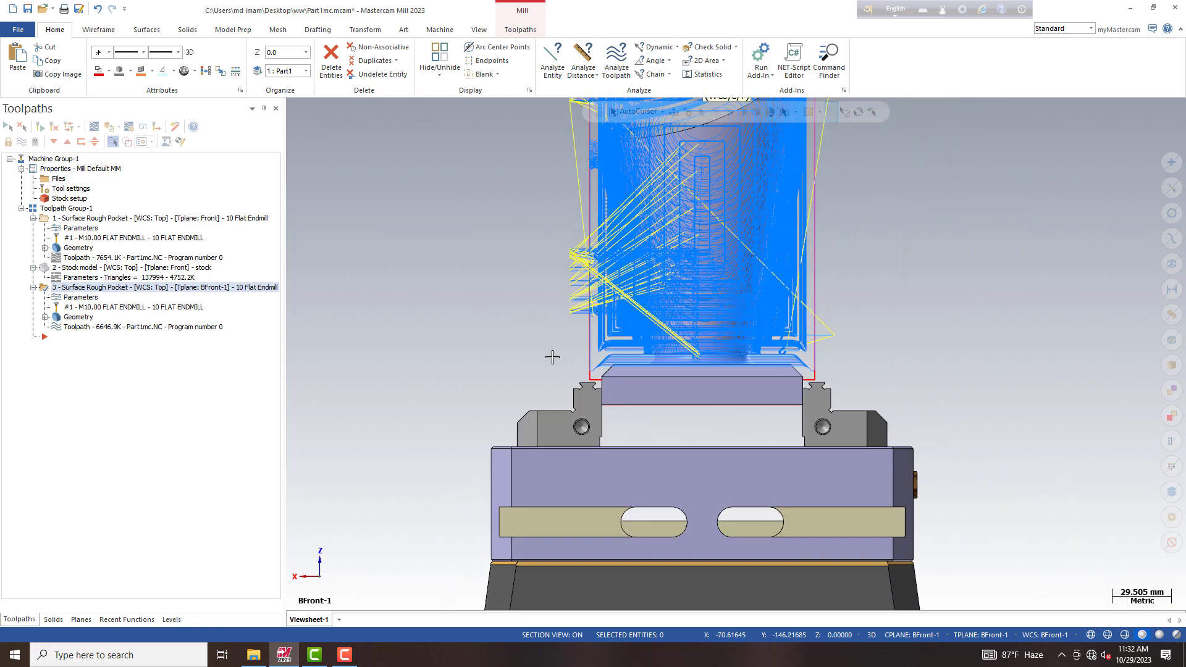
Step: Copy the stock model operation 2 and paste it as operation 4
{"action": "left_click", "coordinate": [87, 268]}
{"action": "right_click", "coordinate": [85, 270]}
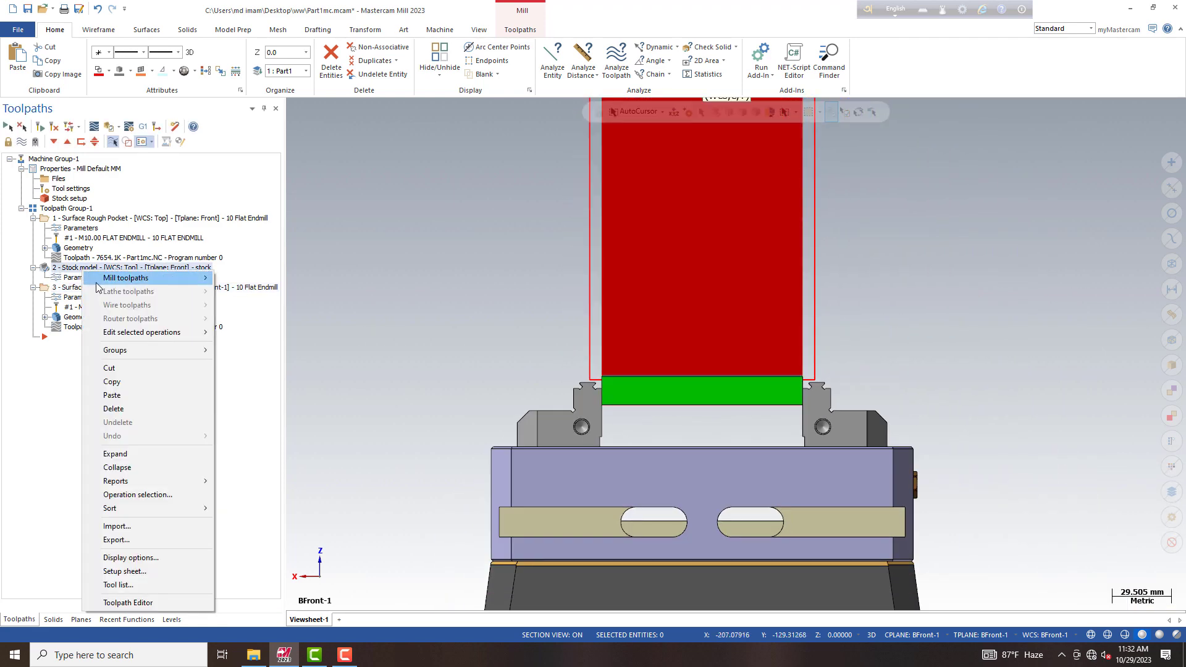
{"action": "left_click", "coordinate": [121, 382]}
{"action": "right_click", "coordinate": [71, 409]}
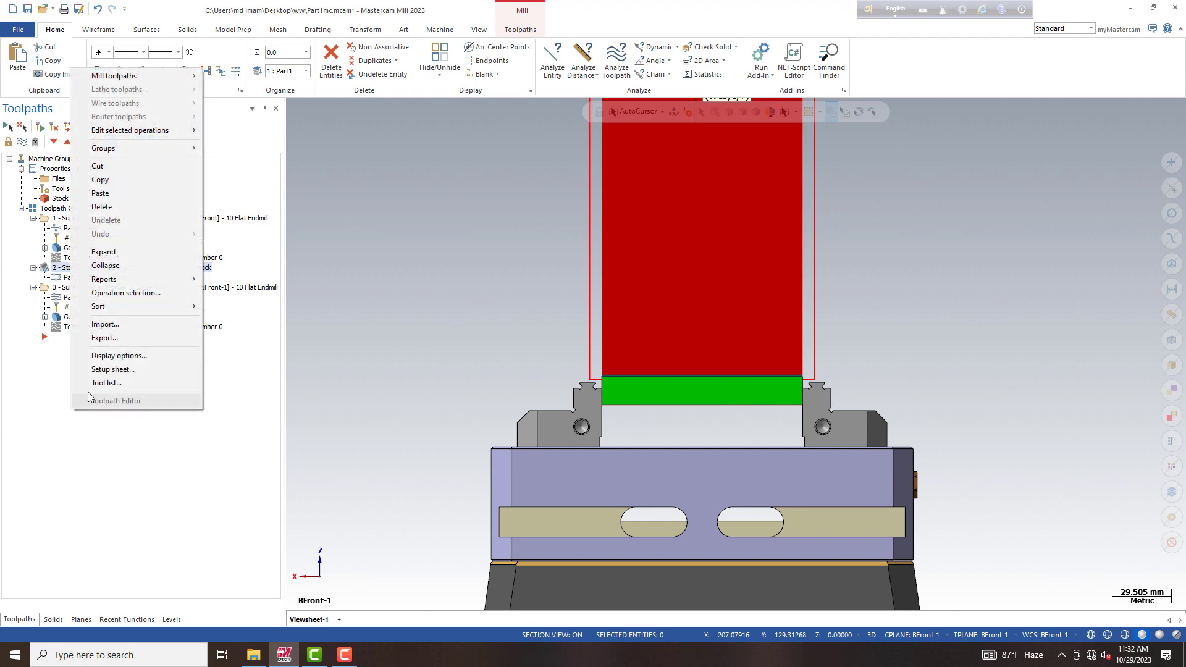
{"action": "left_click", "coordinate": [111, 194]}
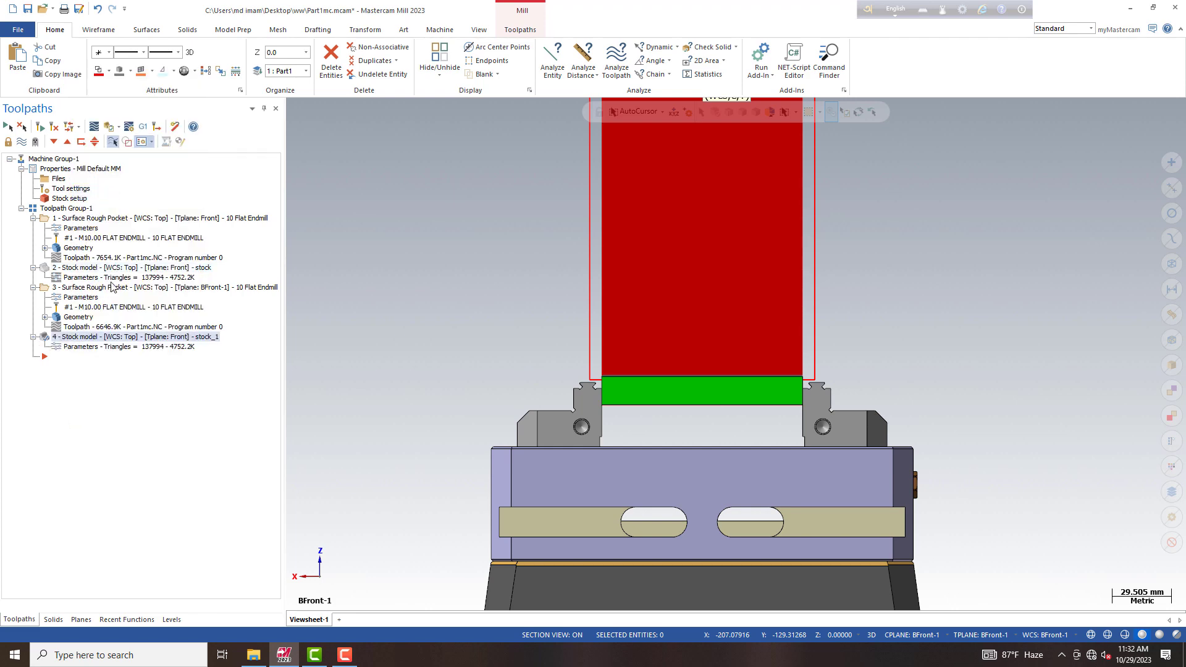
Step: Name the stock stock2, base it on stock model 'stock', colour 56, add operation 3 as source, and compute
{"action": "left_click", "coordinate": [88, 348]}
{"action": "left_click", "coordinate": [418, 194]}
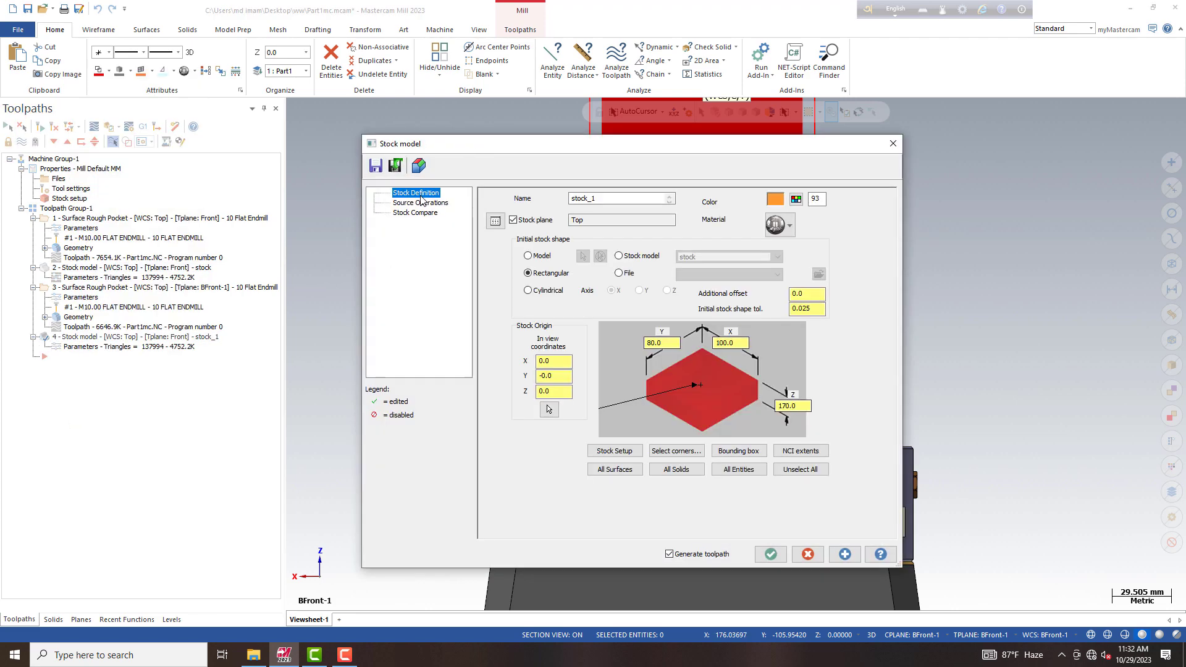
{"action": "left_click", "coordinate": [608, 200]}
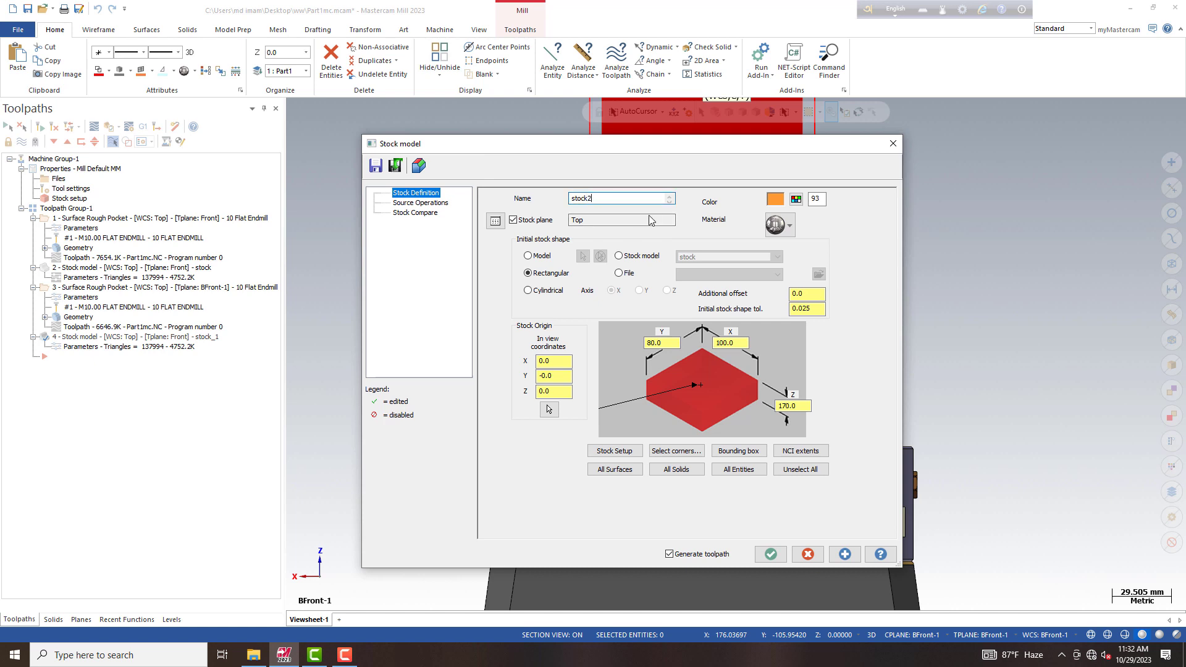
{"action": "type", "text": "2"}
{"action": "left_click", "coordinate": [618, 255]}
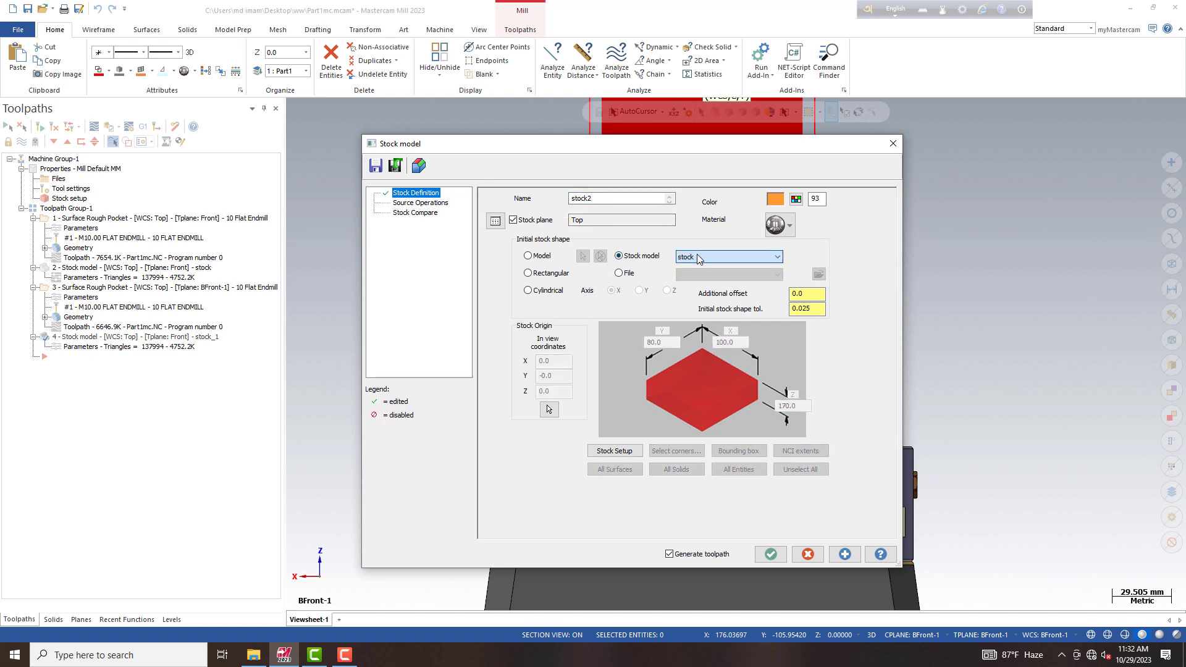
{"action": "left_click", "coordinate": [795, 199]}
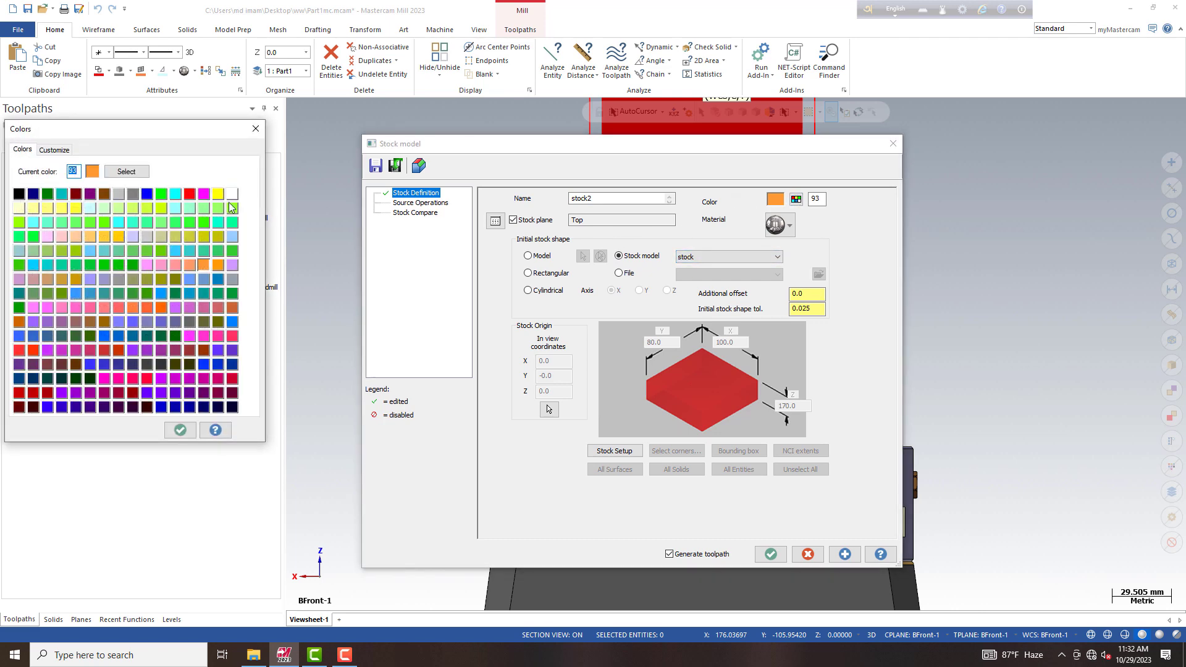
{"action": "left_click", "coordinate": [132, 237]}
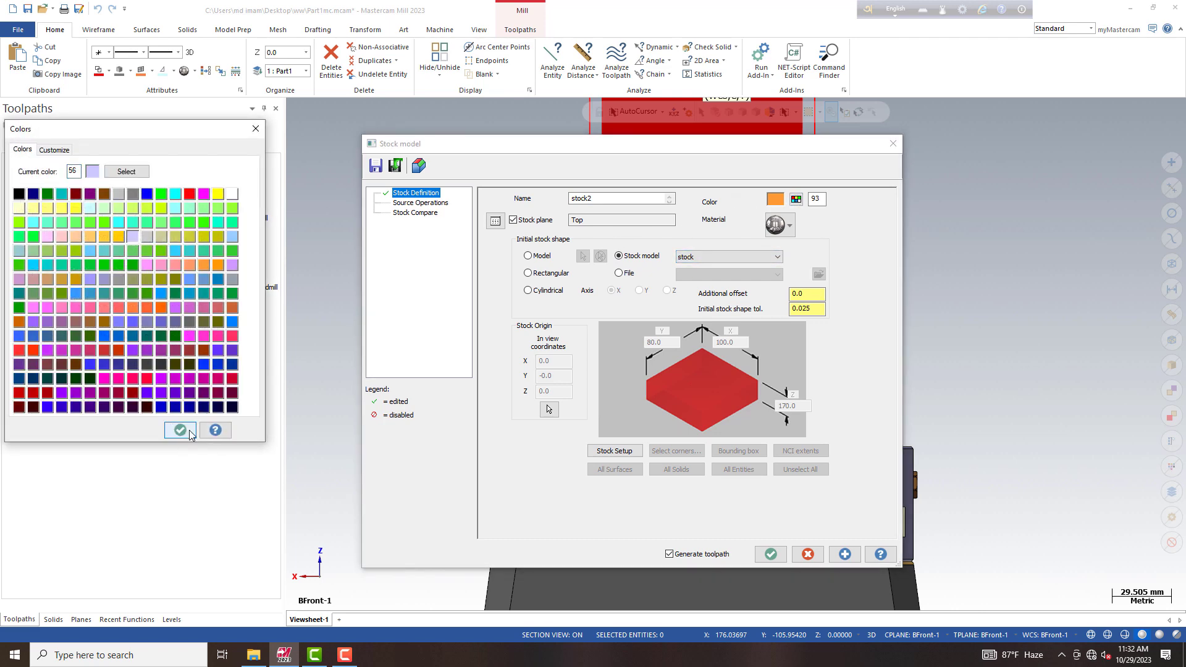
{"action": "left_click", "coordinate": [180, 429]}
{"action": "left_click", "coordinate": [420, 202]}
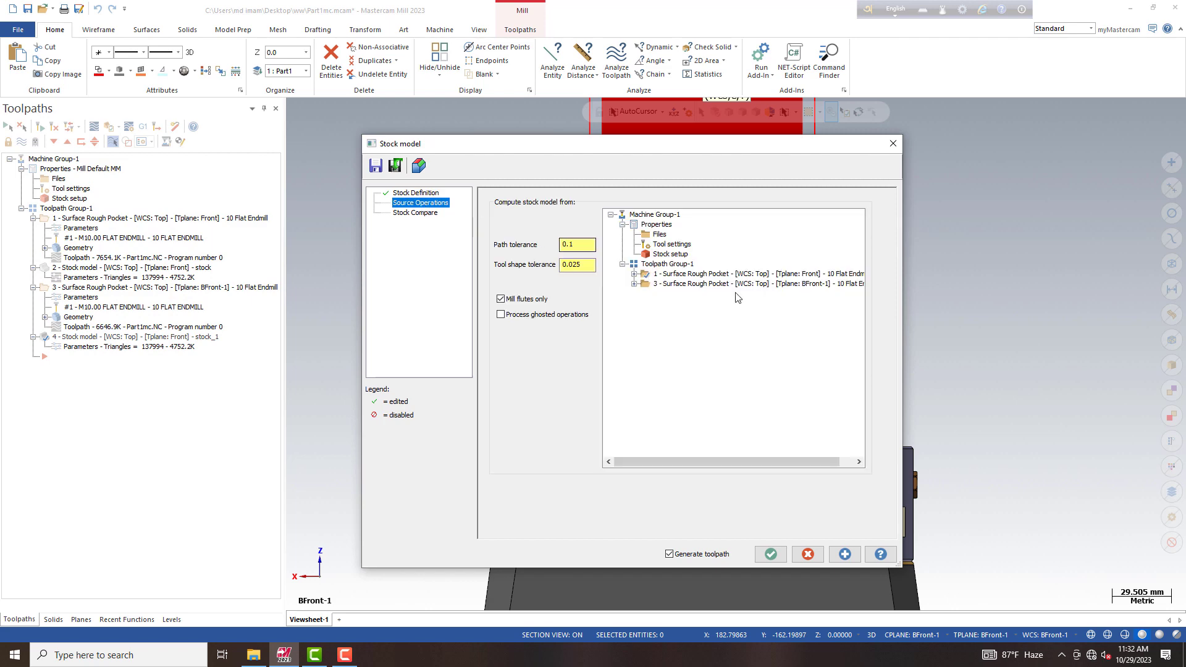
{"action": "left_click", "coordinate": [655, 285]}
{"action": "left_click", "coordinate": [415, 212]}
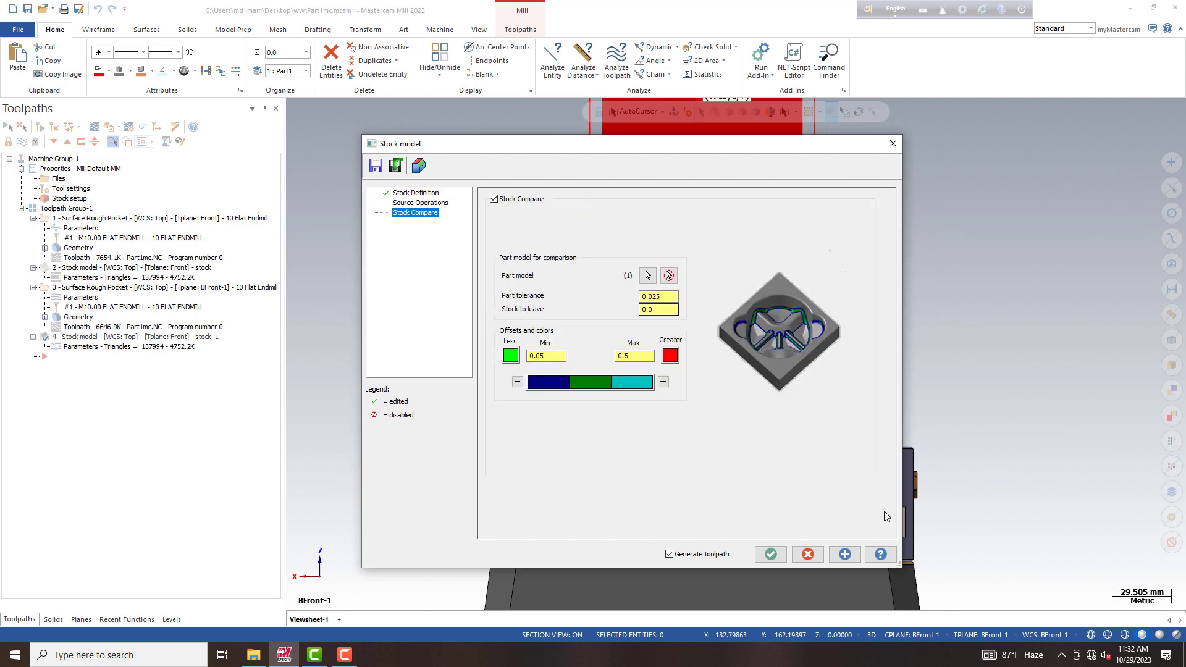
{"action": "left_click", "coordinate": [772, 553]}
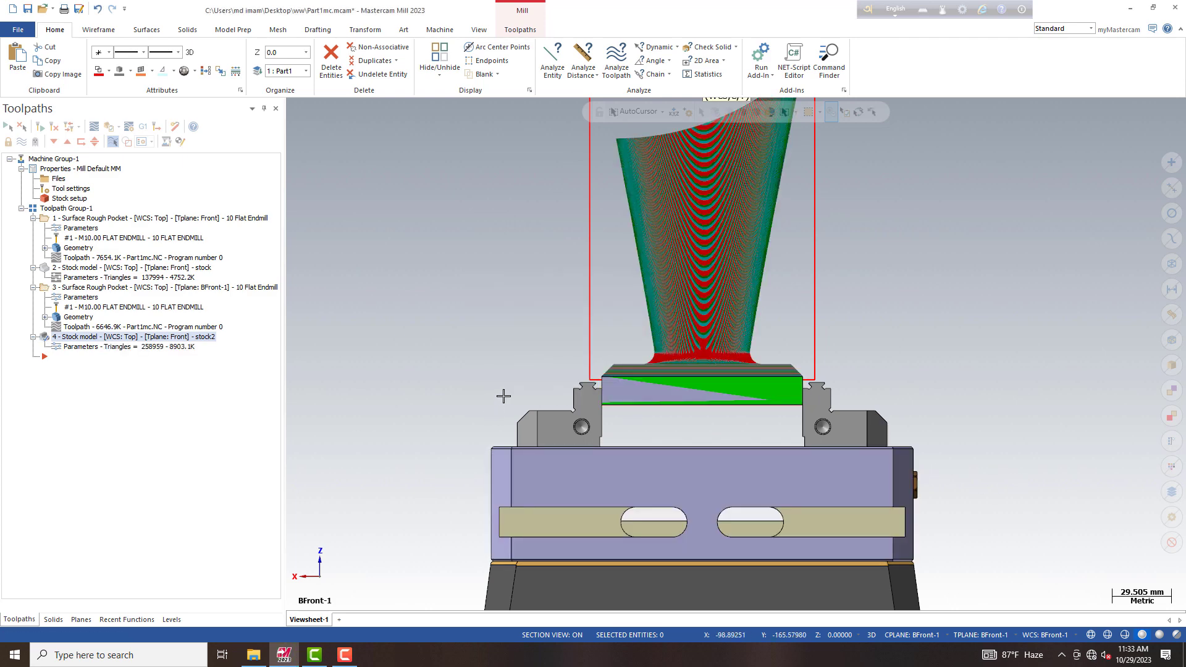
Step: Hide the contenment level while orbiting the part to oblique views
{"action": "middle_click_drag", "start_coordinate": [454, 428], "coordinate": [321, 531]}
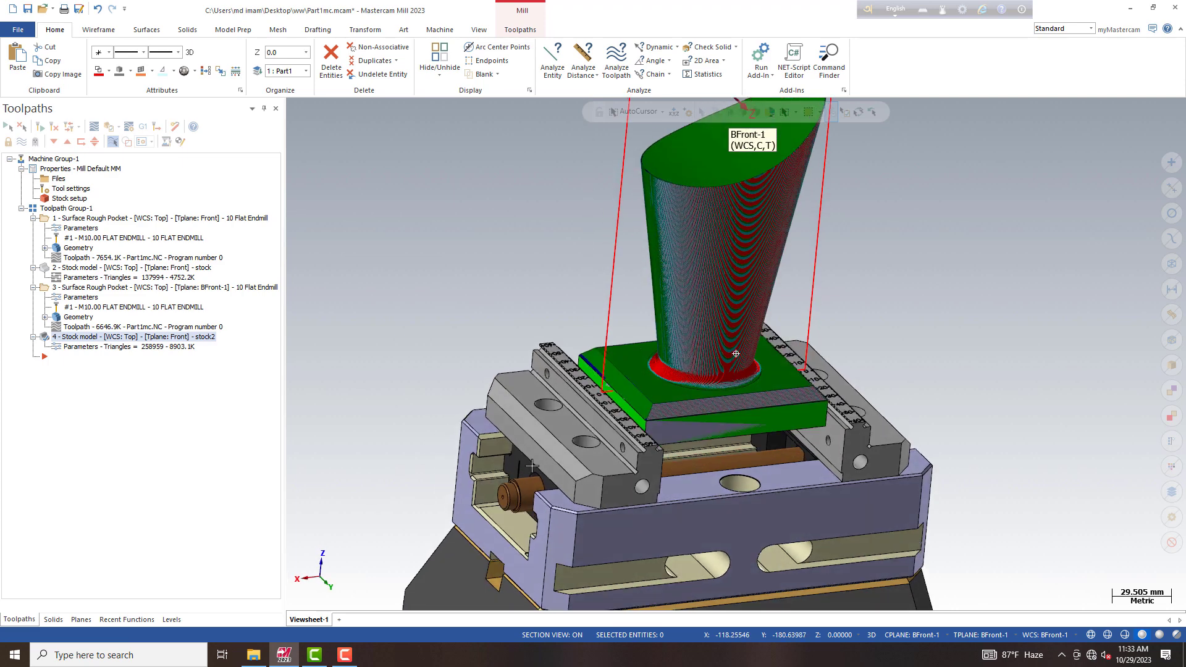
{"action": "left_click", "coordinate": [171, 619]}
{"action": "left_click", "coordinate": [47, 167]}
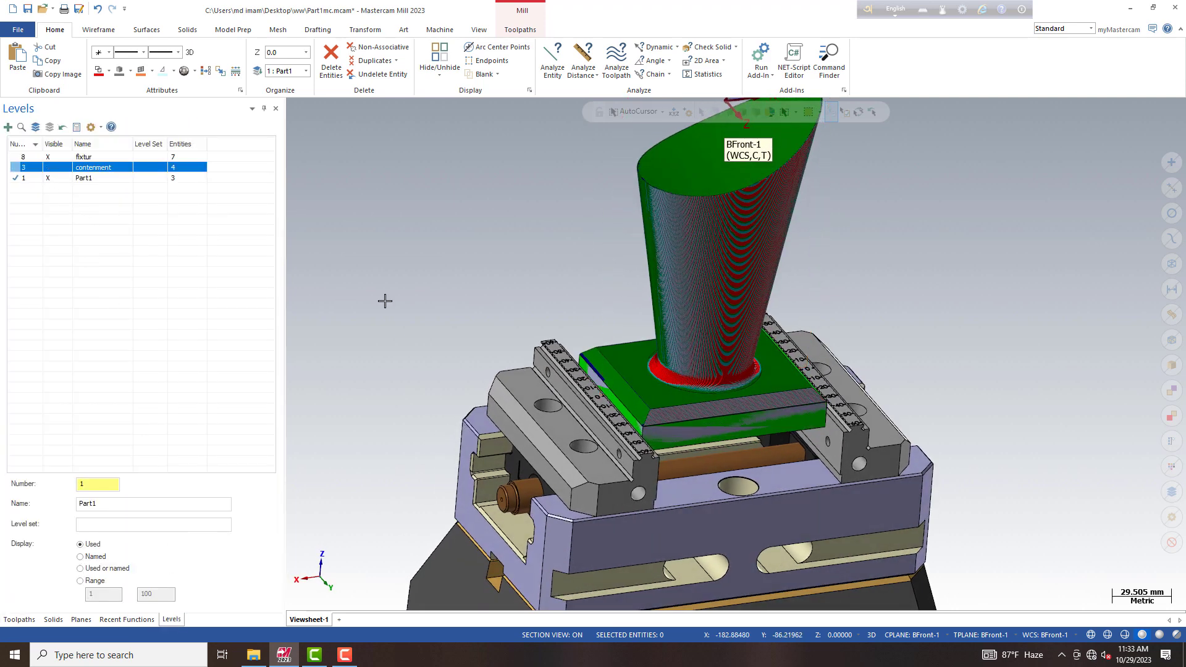
{"action": "mouse_move", "coordinate": [847, 297]}
{"action": "middle_mouse_down"}
{"action": "mouse_move", "coordinate": [656, 323]}
{"action": "mouse_move", "coordinate": [852, 275]}
{"action": "mouse_move", "coordinate": [908, 278]}
{"action": "mouse_move", "coordinate": [855, 467]}
{"action": "mouse_move", "coordinate": [796, 442]}
{"action": "mouse_move", "coordinate": [783, 376]}
{"action": "middle_mouse_up"}
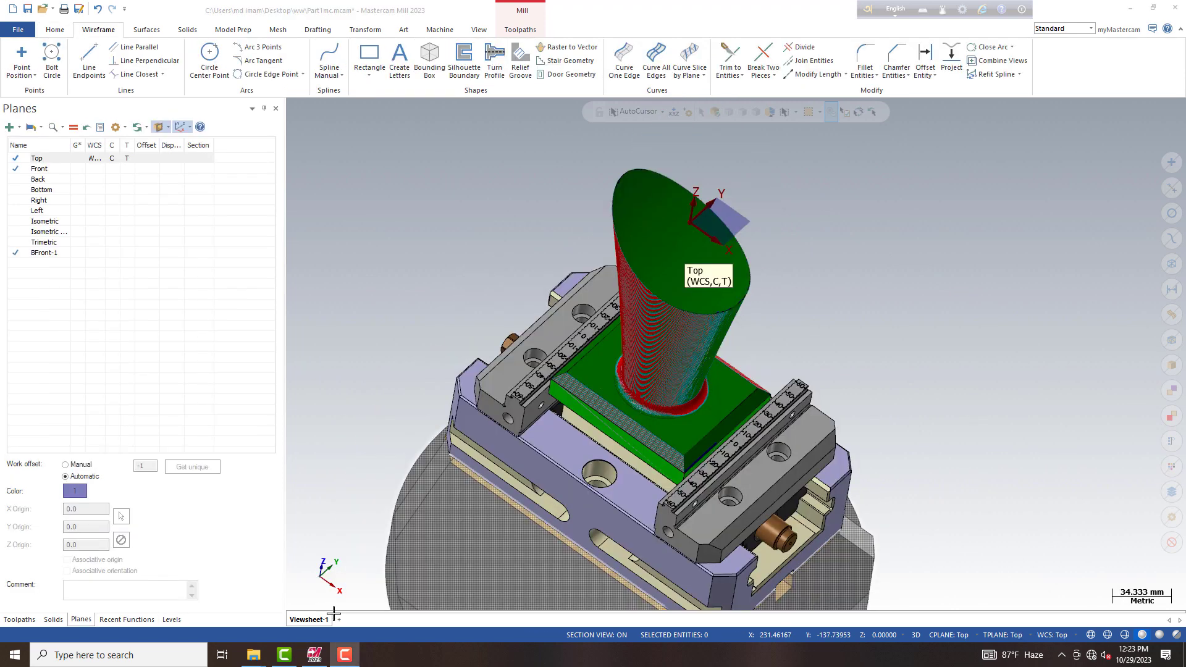
Step: Name the new level 2 'contenmen 5axsis' and show the toolpath tree again
{"action": "left_click", "coordinate": [171, 618]}
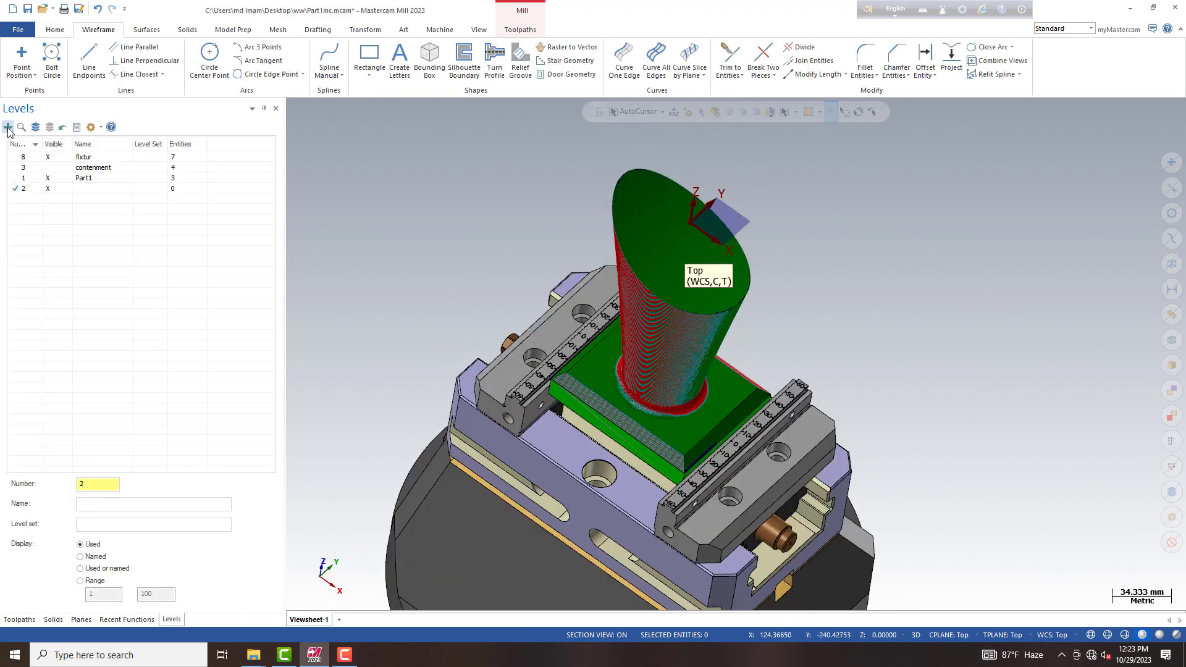
{"action": "double_click", "coordinate": [103, 188]}
{"action": "type", "text": "contenmen 5axsis"}
{"action": "left_click", "coordinate": [366, 246]}
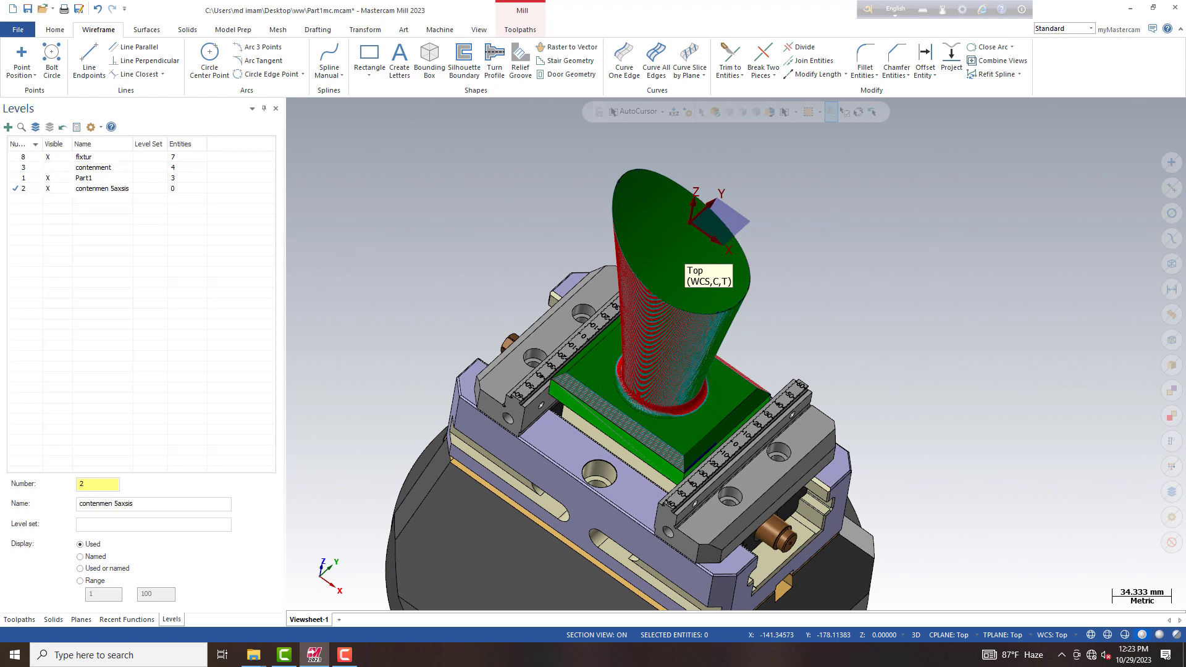
{"action": "left_click", "coordinate": [19, 620]}
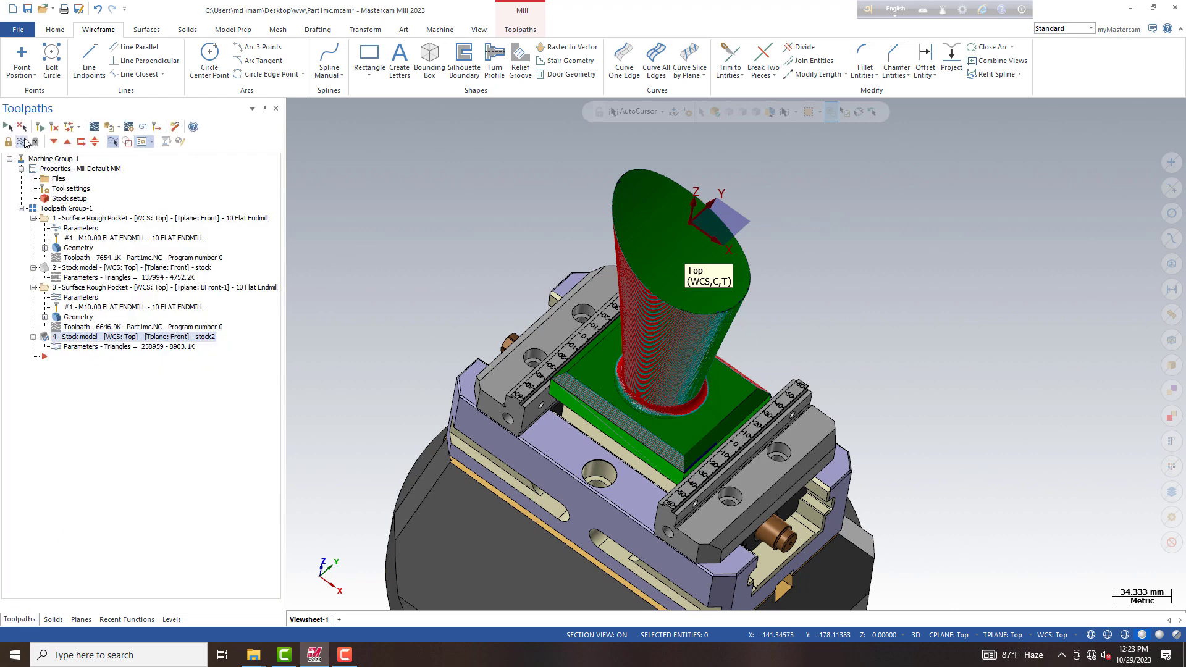
Step: Hide toolpath display and create curves along the cone's top and bottom edges
{"action": "left_click", "coordinate": [25, 144]}
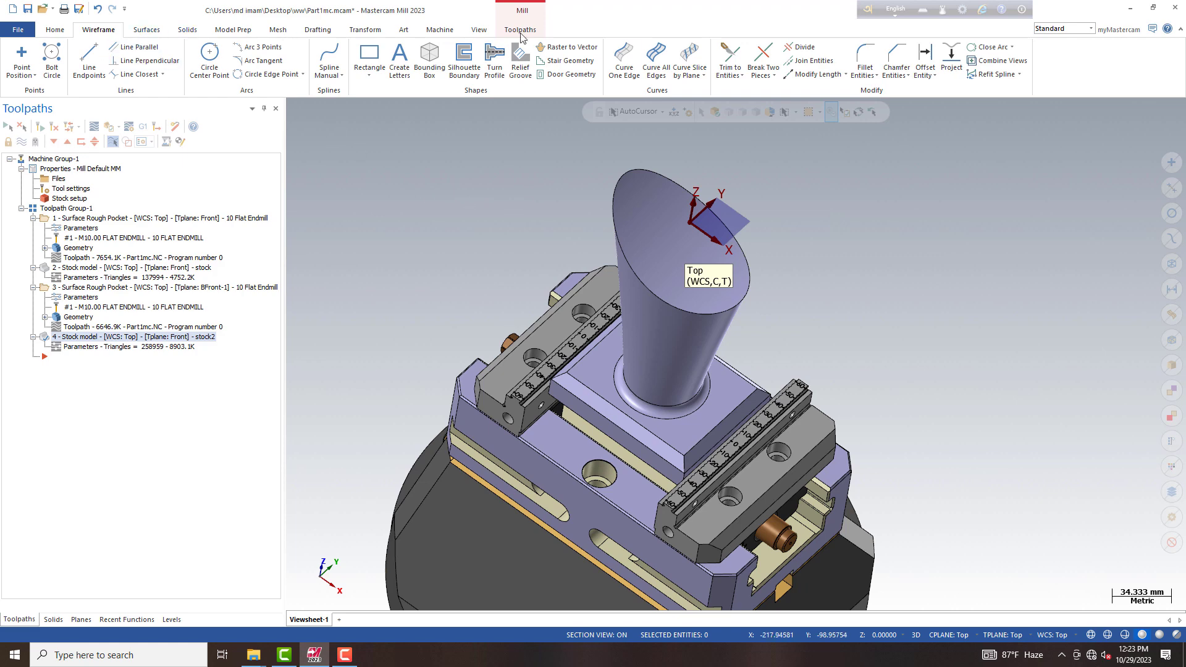
{"action": "left_click", "coordinate": [624, 61]}
{"action": "left_click", "coordinate": [655, 307]}
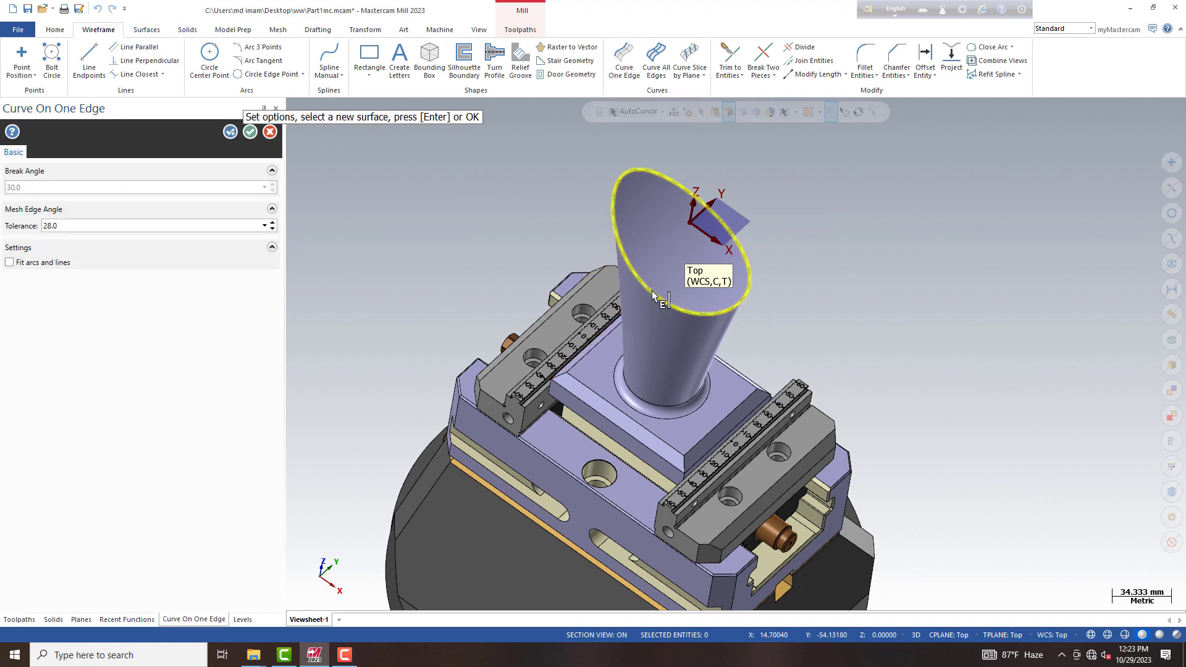
{"action": "left_click", "coordinate": [653, 415]}
{"action": "left_click", "coordinate": [251, 136]}
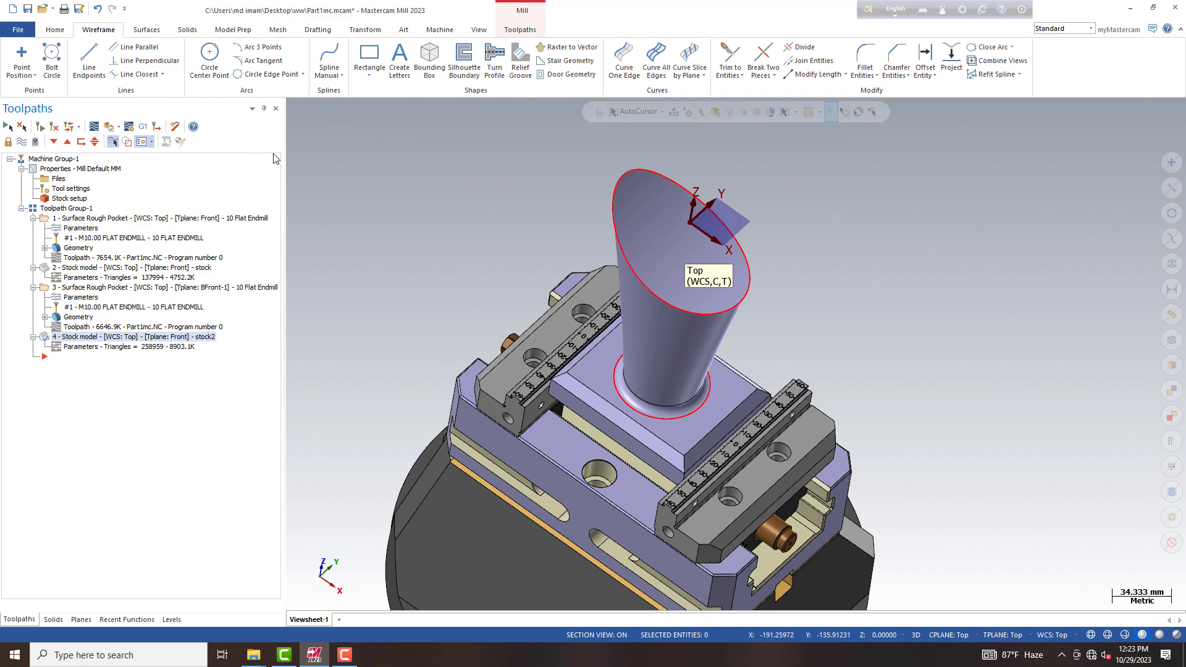
{"action": "left_click", "coordinate": [521, 29]}
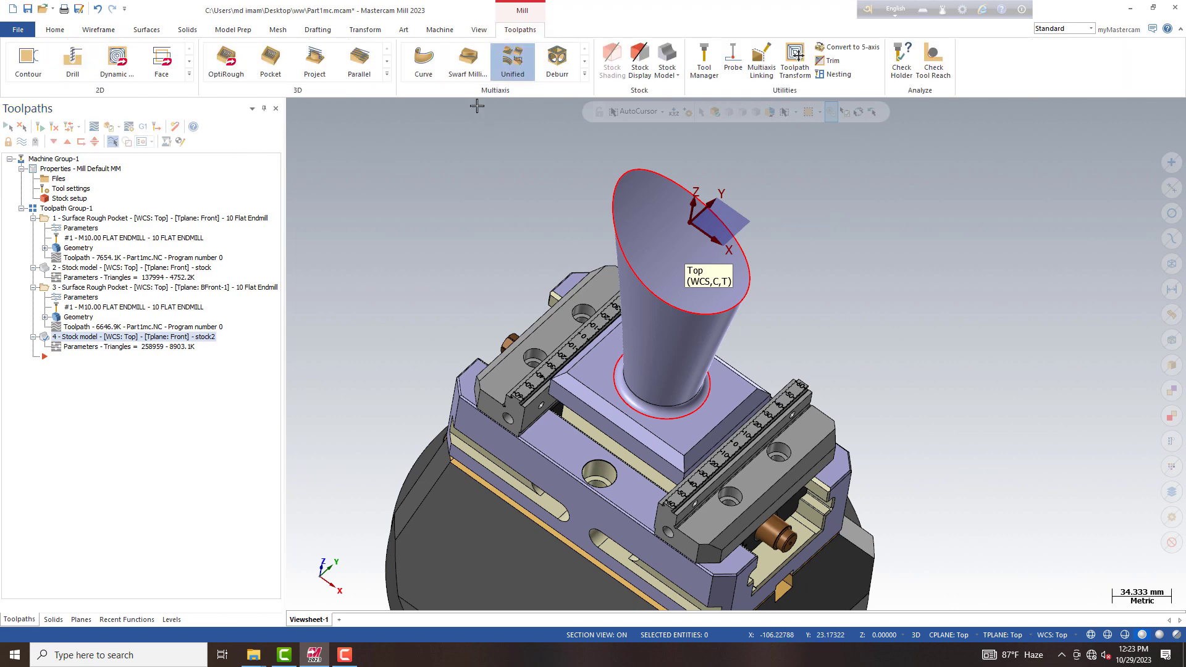
Step: Start a Unified toolpath and create a new 10 mm ball endmill for it
{"action": "left_click", "coordinate": [512, 61]}
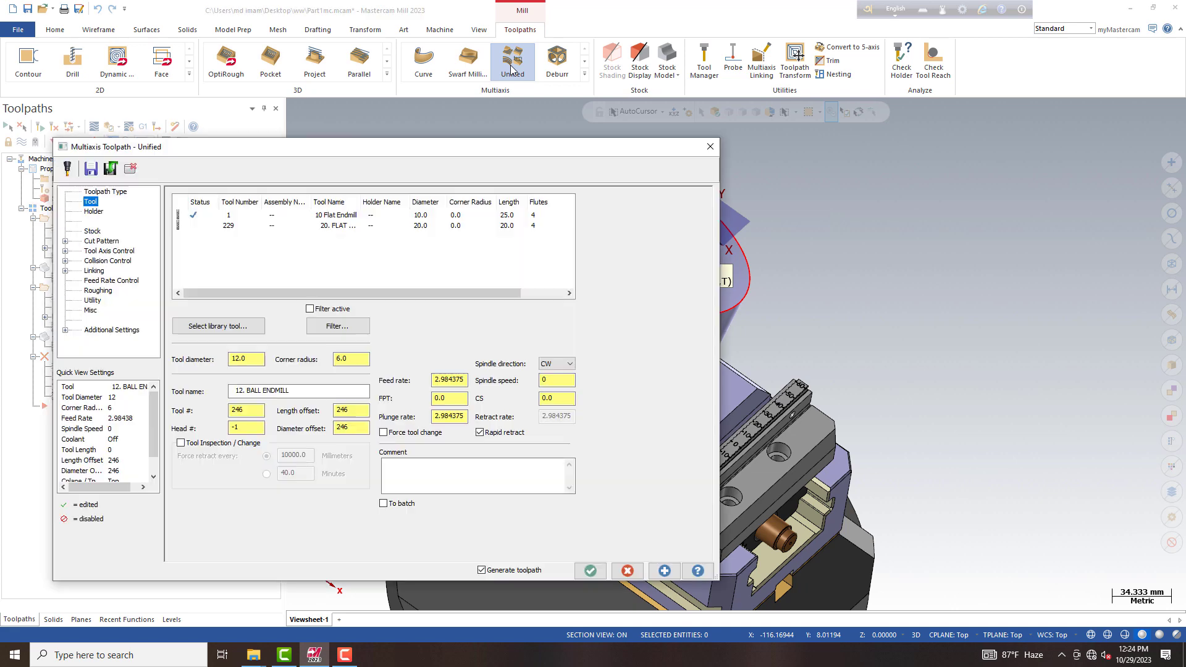
{"action": "right_click", "coordinate": [272, 259]}
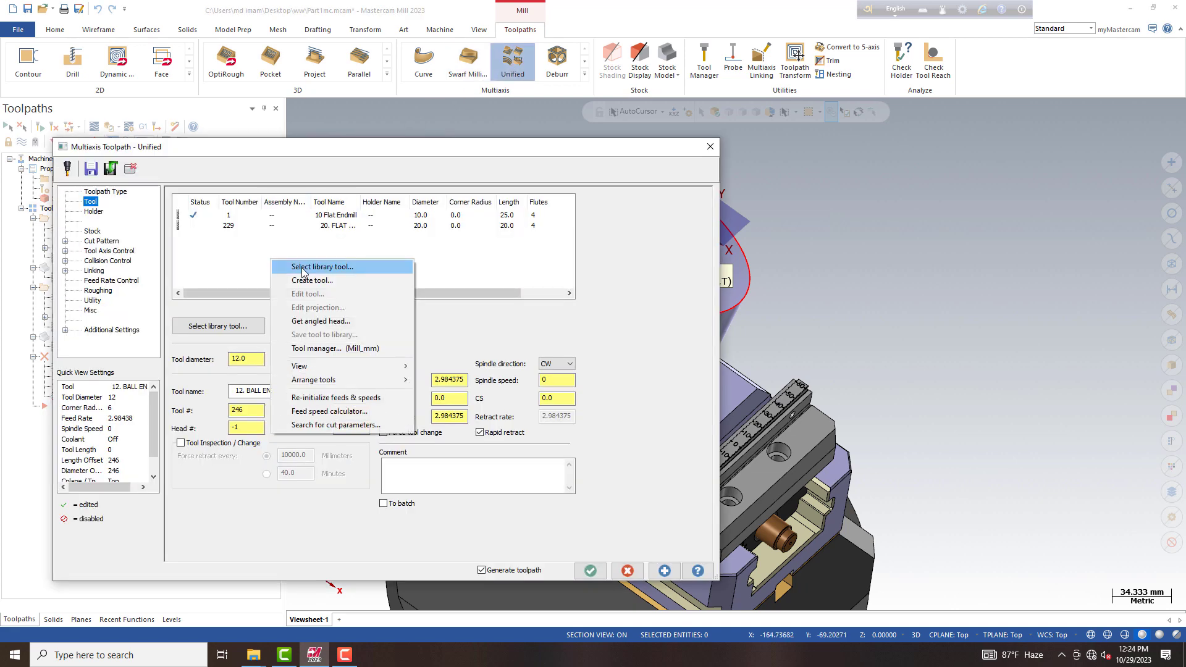
{"action": "left_click", "coordinate": [312, 281]}
{"action": "left_click", "coordinate": [617, 264]}
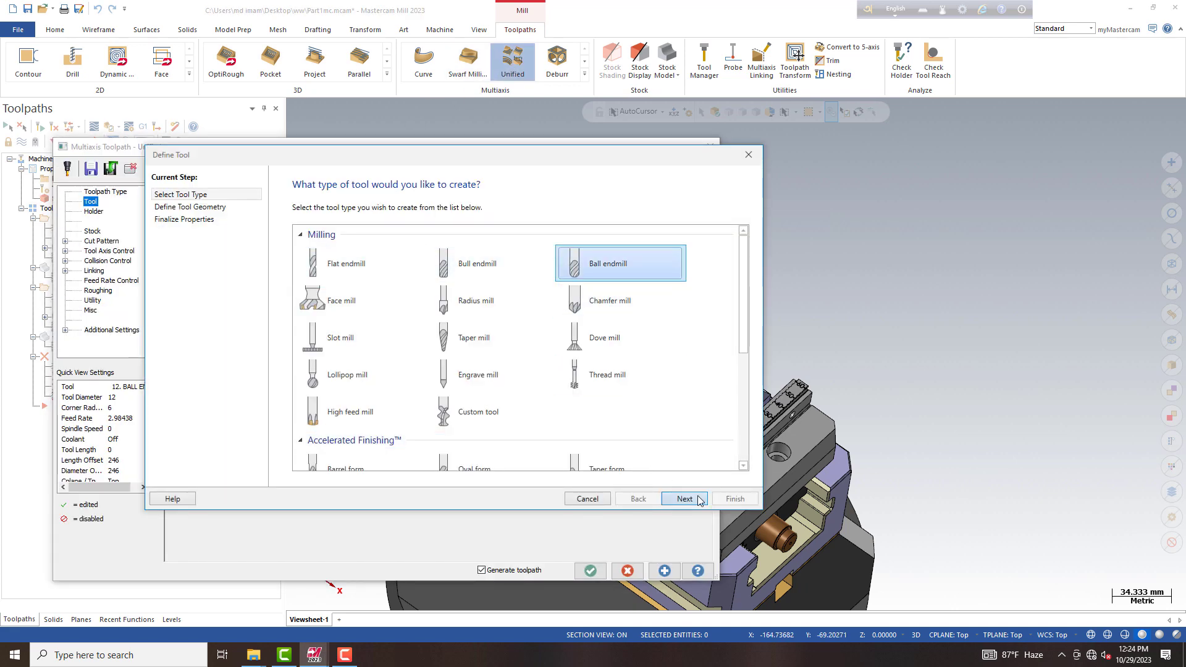
{"action": "left_click", "coordinate": [684, 499]}
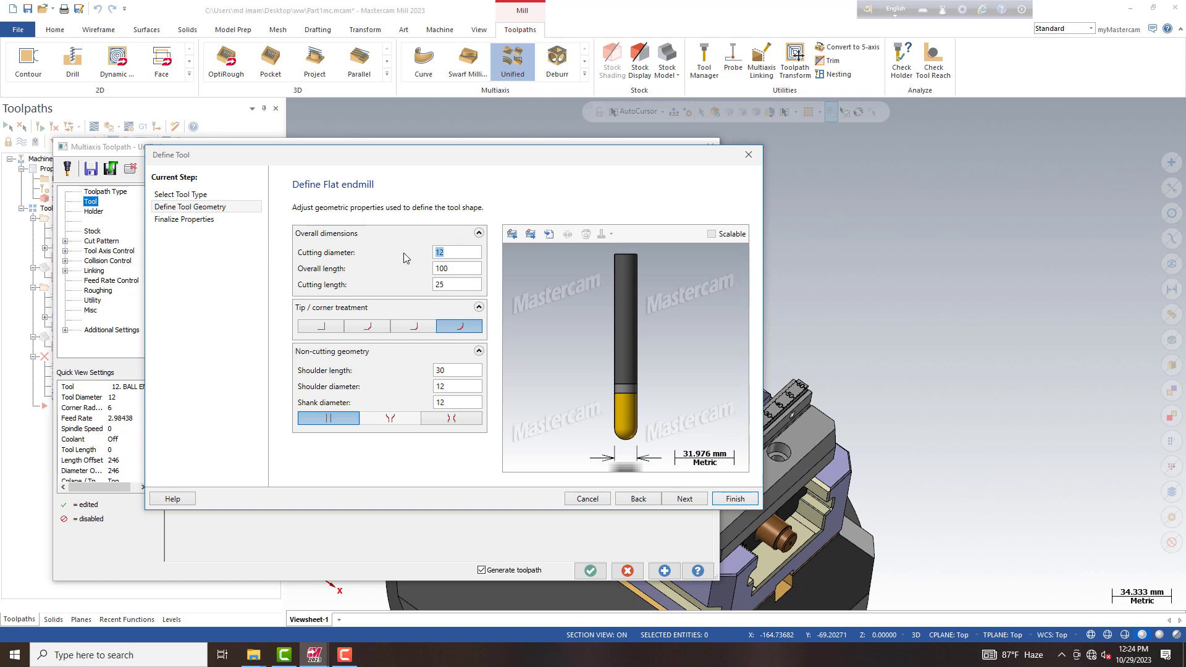
{"action": "type", "text": "10"}
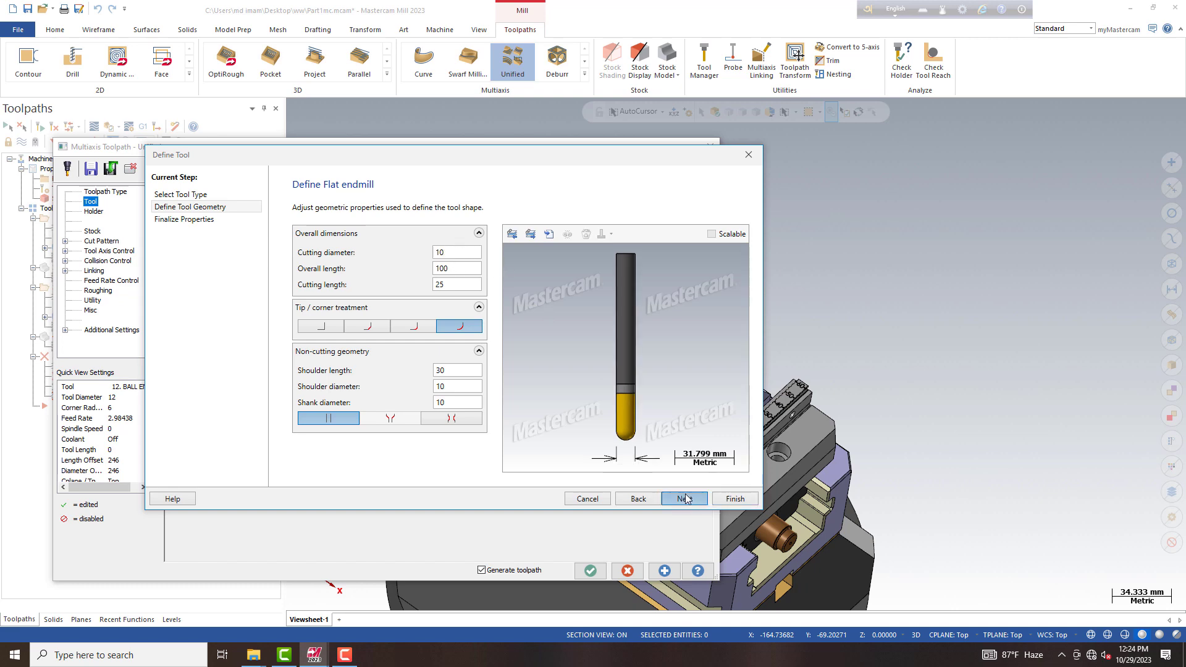
{"action": "left_click", "coordinate": [684, 498]}
{"action": "key", "text": "Return"}
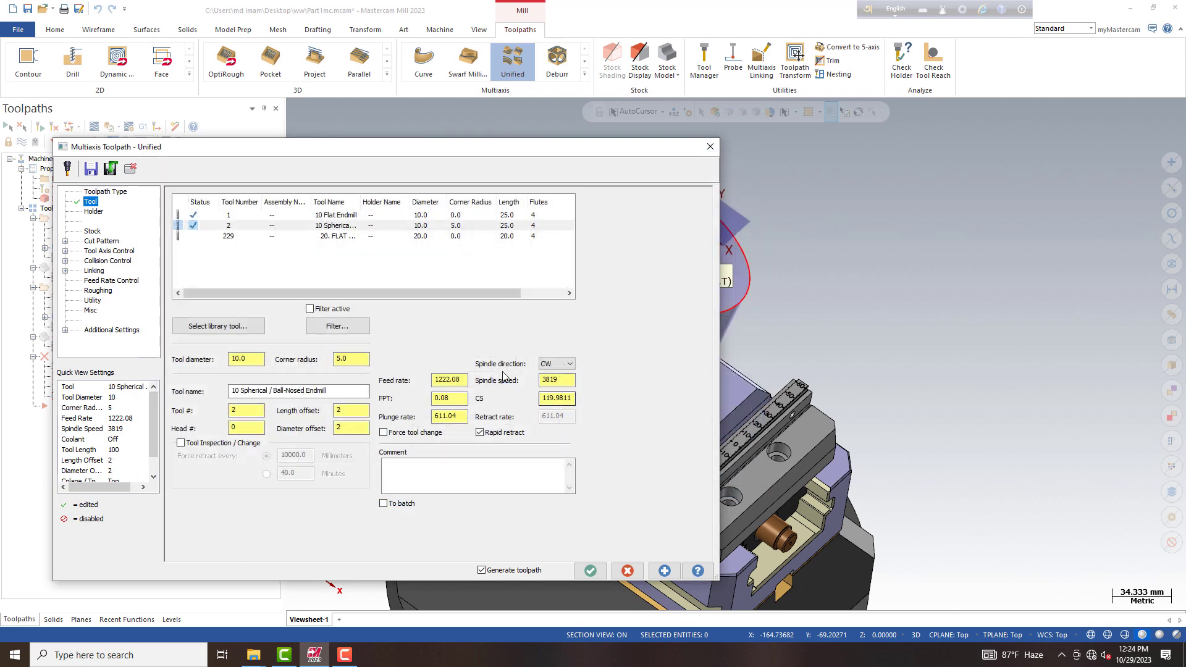
Step: Set feed 1600, spindle 5000 and plunge 600, and copy the tool name into the comment
{"action": "left_click_drag", "start_coordinate": [465, 379], "coordinate": [405, 378]}
{"action": "left_click", "coordinate": [564, 381]}
{"action": "type", "text": "000"}
{"action": "left_click_drag", "start_coordinate": [464, 416], "coordinate": [400, 426]}
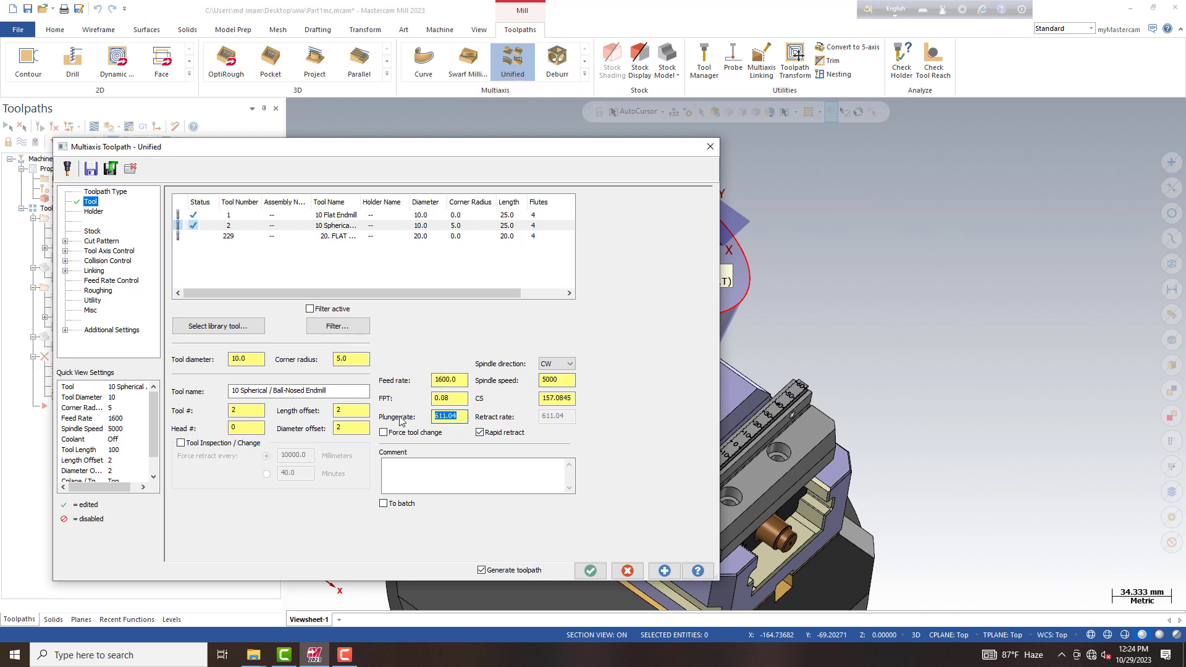
{"action": "type", "text": "600"}
{"action": "left_click_drag", "start_coordinate": [322, 389], "coordinate": [250, 394]}
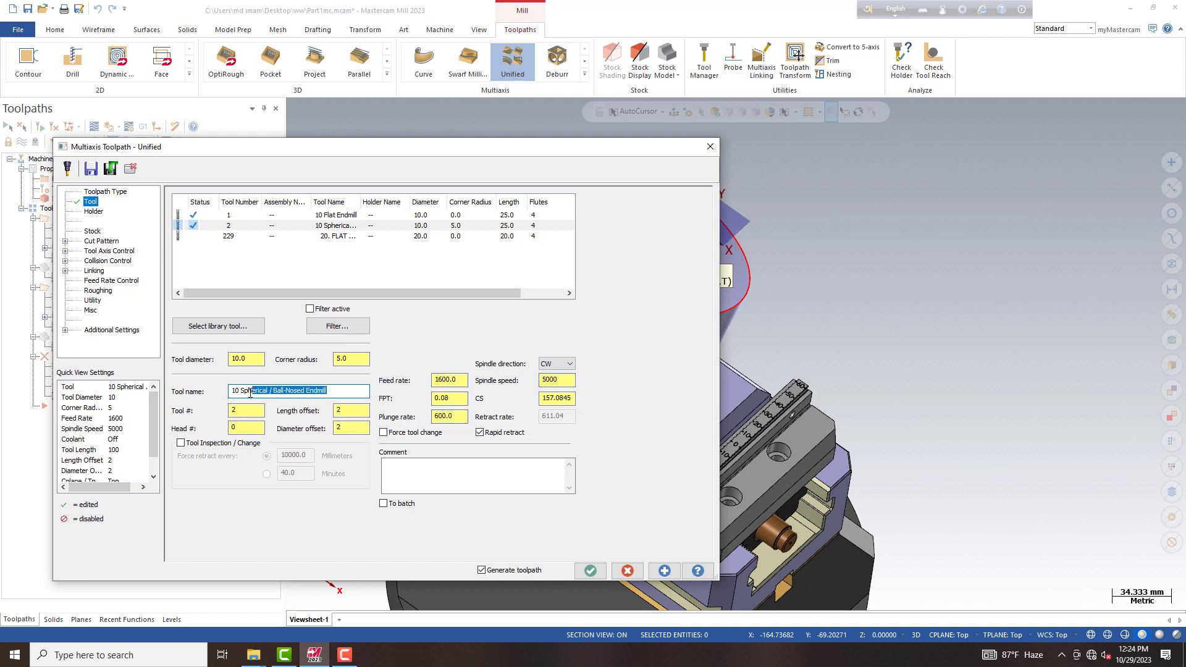
{"action": "right_click", "coordinate": [262, 388]}
{"action": "left_click", "coordinate": [291, 421]}
{"action": "right_click", "coordinate": [423, 476]}
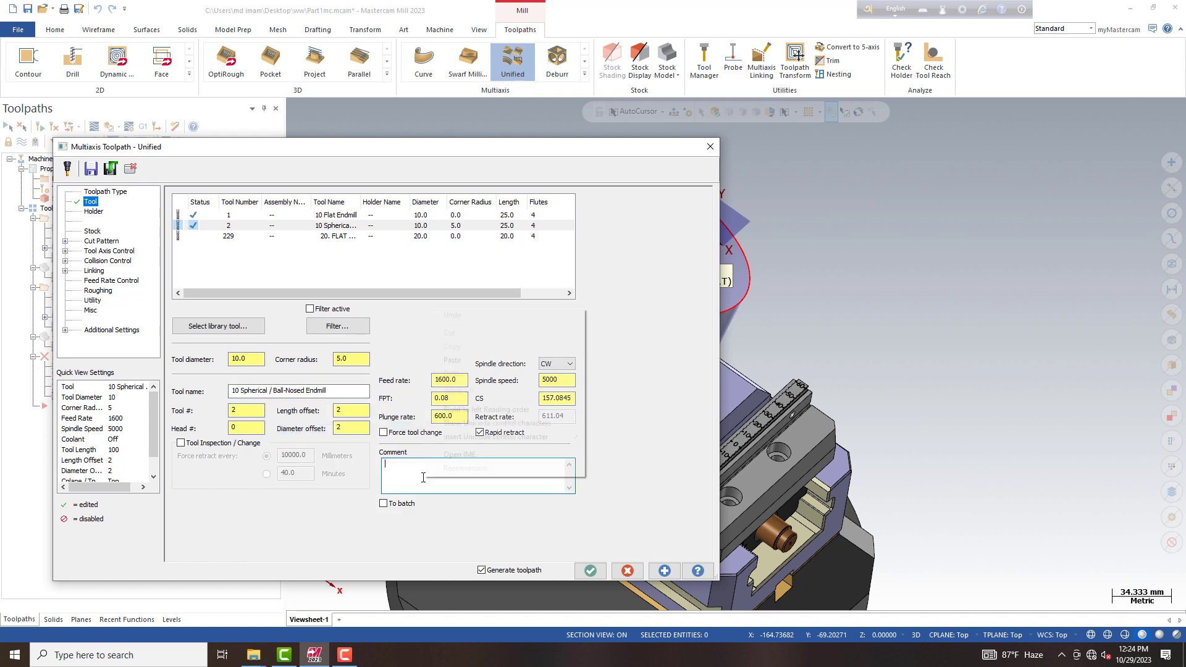
{"action": "left_click", "coordinate": [451, 360]}
Step: Give the ball endmill holder B2C4-0016 and an overall length of 65
{"action": "left_click", "coordinate": [93, 212]}
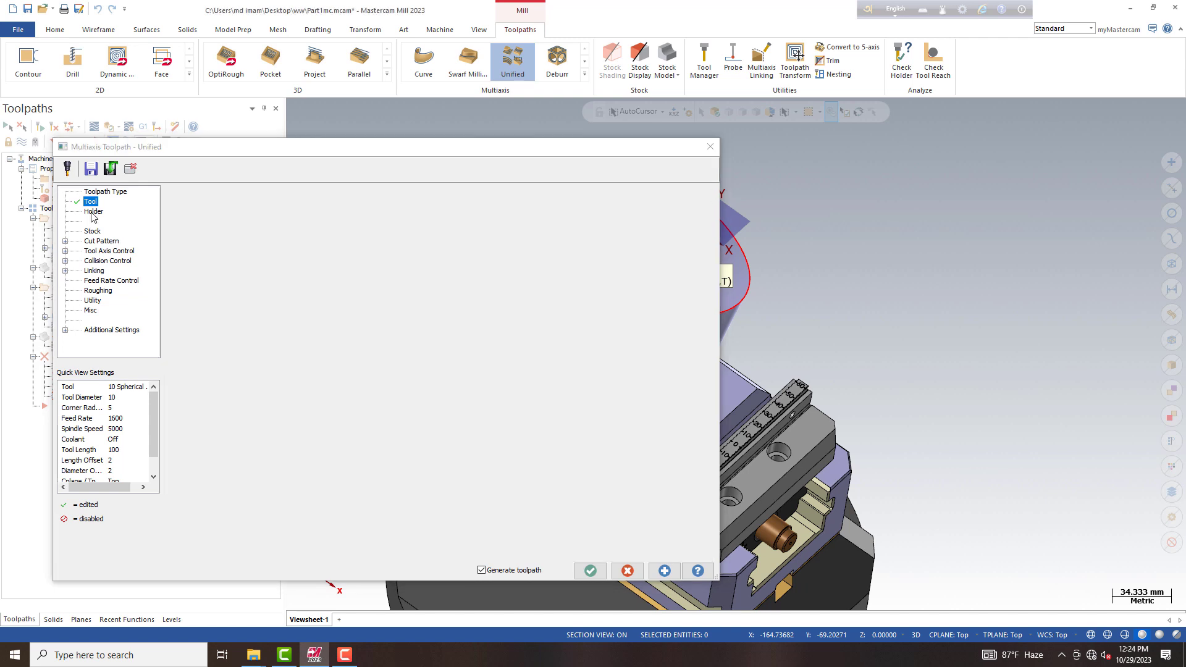
{"action": "left_click", "coordinate": [205, 281]}
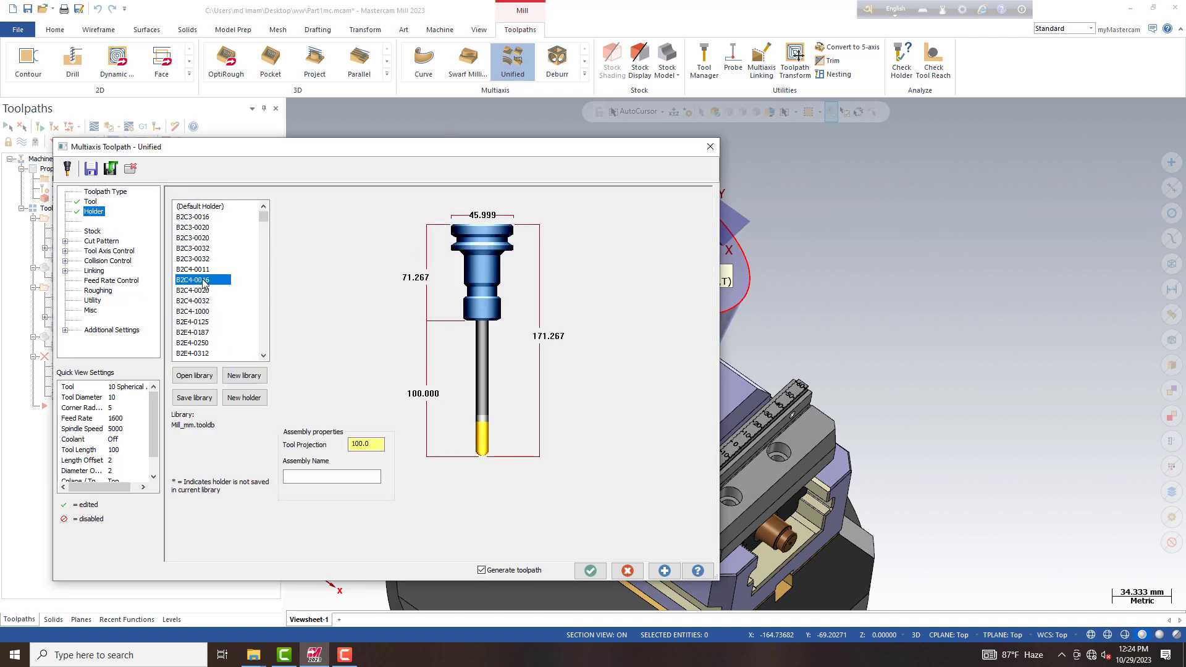
{"action": "left_click", "coordinate": [90, 202]}
{"action": "left_click", "coordinate": [228, 226]}
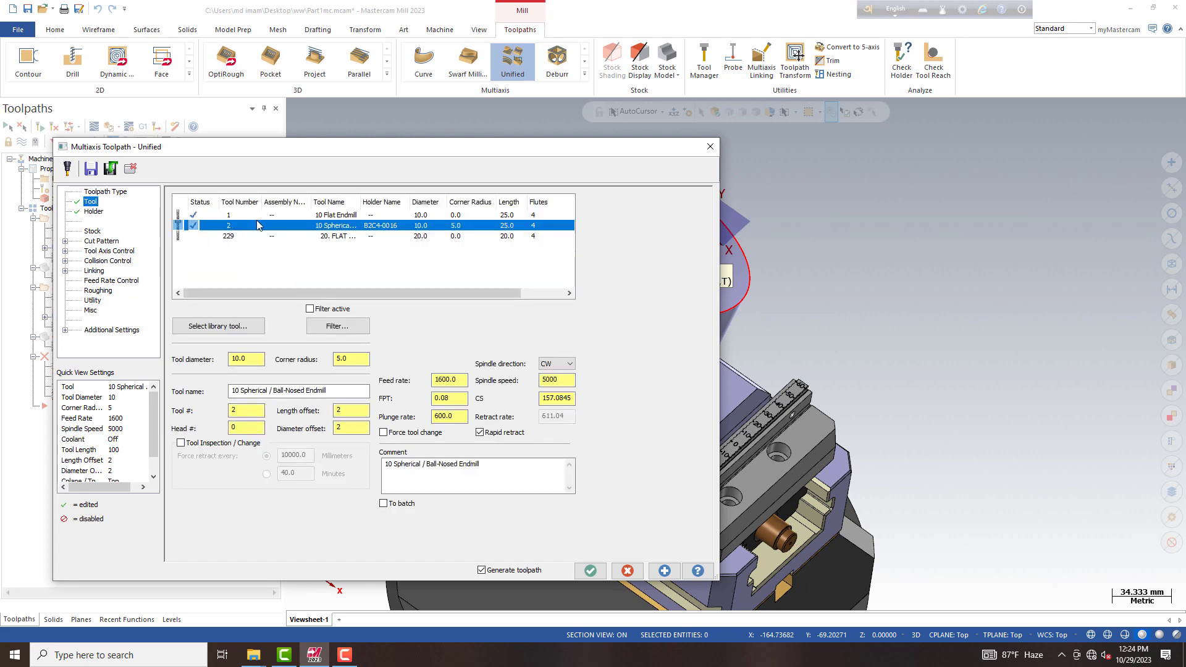
{"action": "right_click", "coordinate": [263, 223]}
{"action": "left_click", "coordinate": [310, 255]}
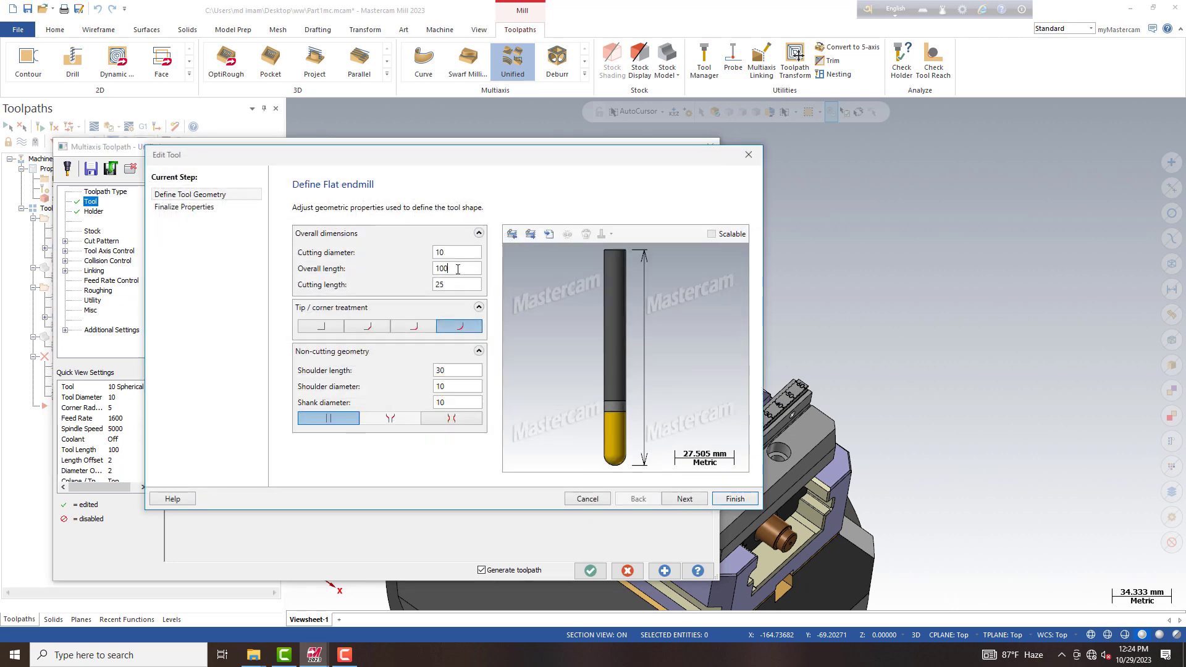
{"action": "type", "text": "65"}
{"action": "left_click", "coordinate": [511, 303]}
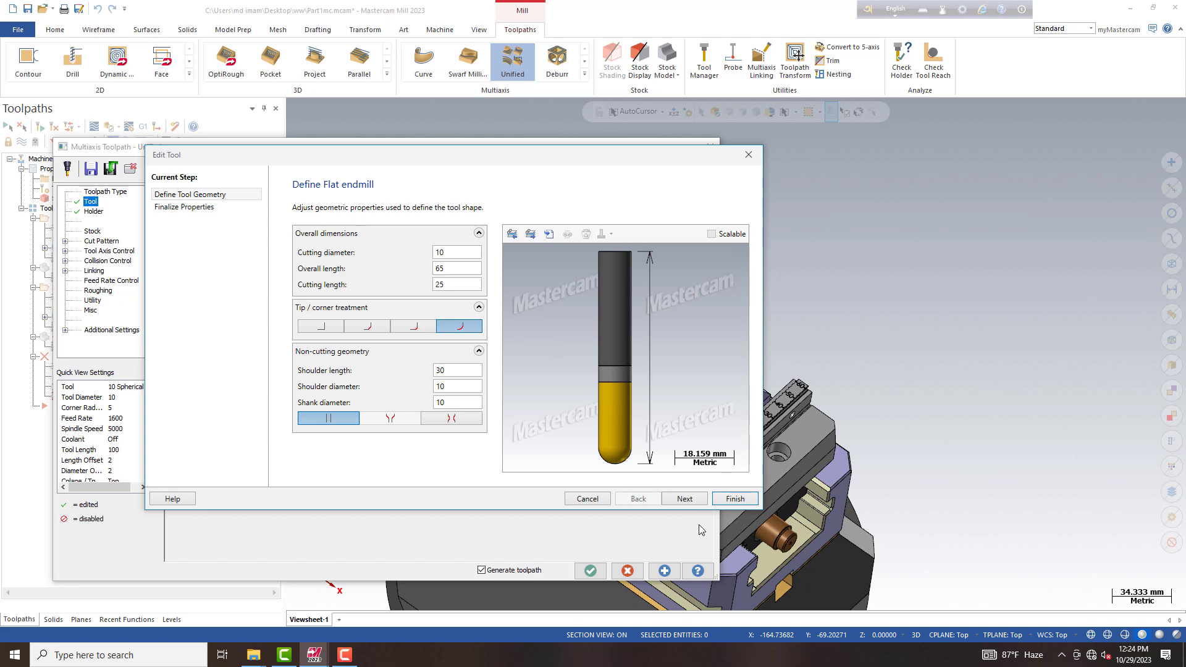
{"action": "left_click", "coordinate": [719, 499]}
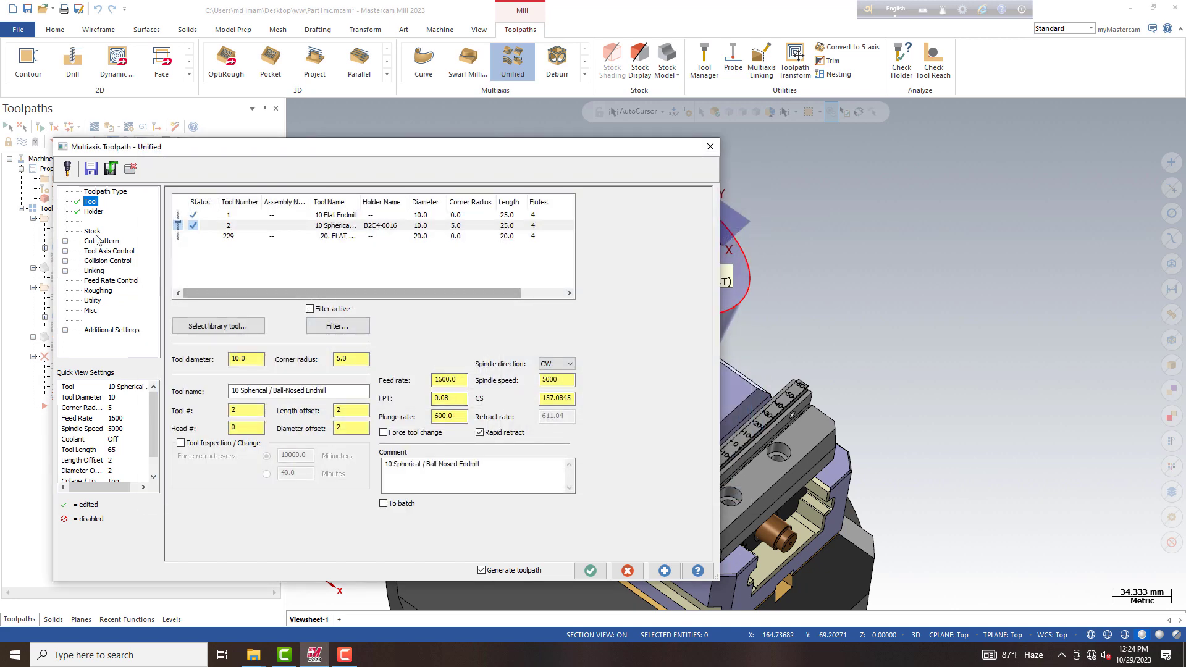
{"action": "left_click", "coordinate": [94, 212]}
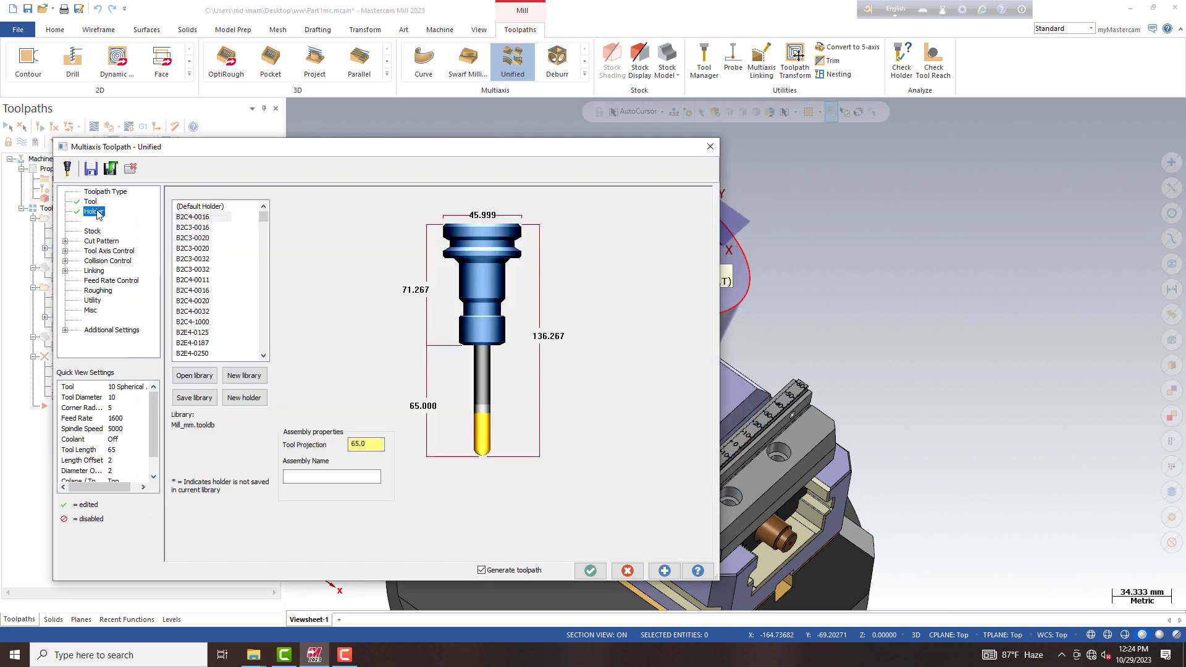
Step: Add a guide curve cut pattern using the cone's top edge curve and select the machining face
{"action": "left_click", "coordinate": [93, 241]}
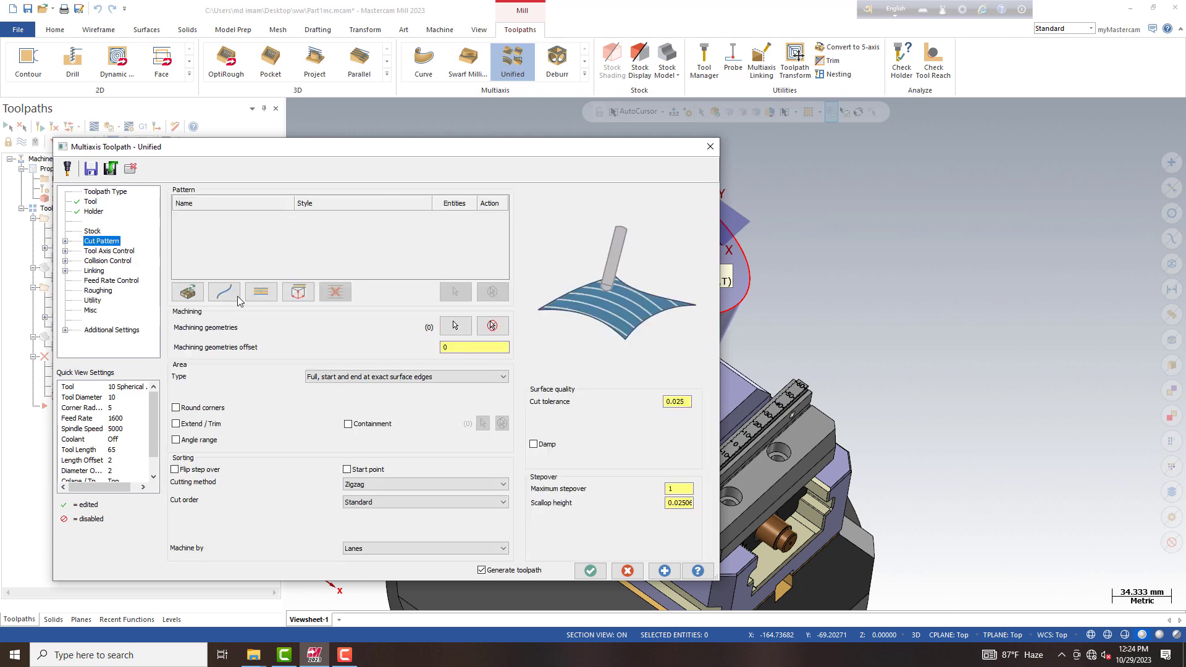
{"action": "left_click", "coordinate": [224, 294]}
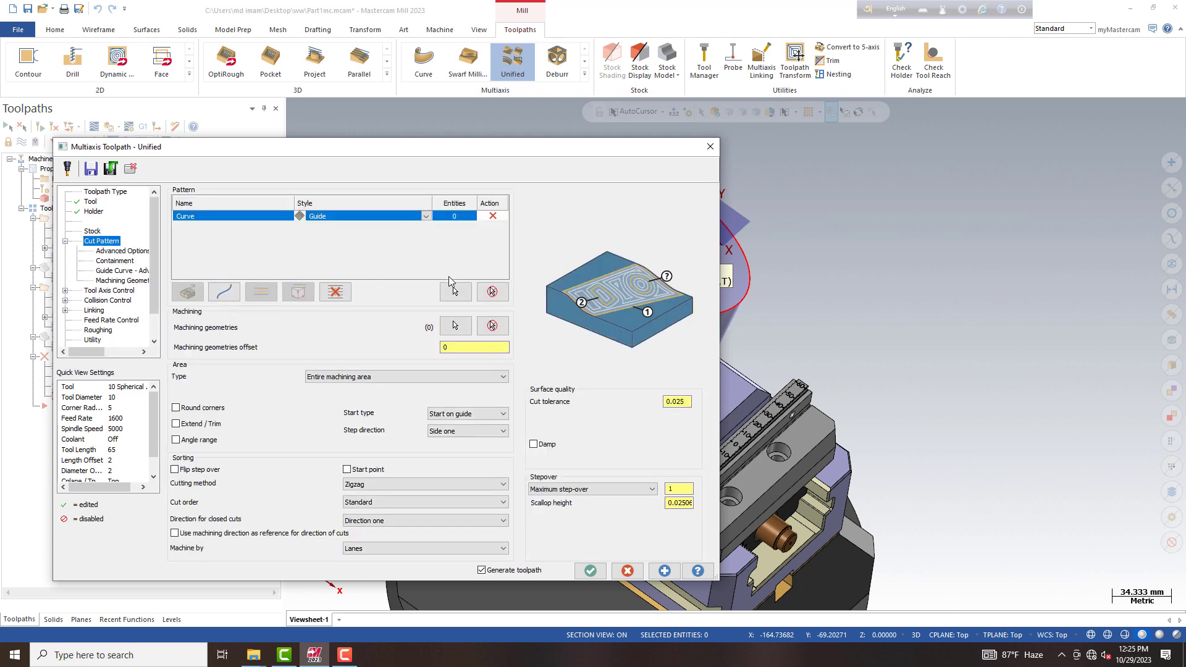
{"action": "left_click", "coordinate": [455, 292]}
{"action": "left_click", "coordinate": [608, 189]}
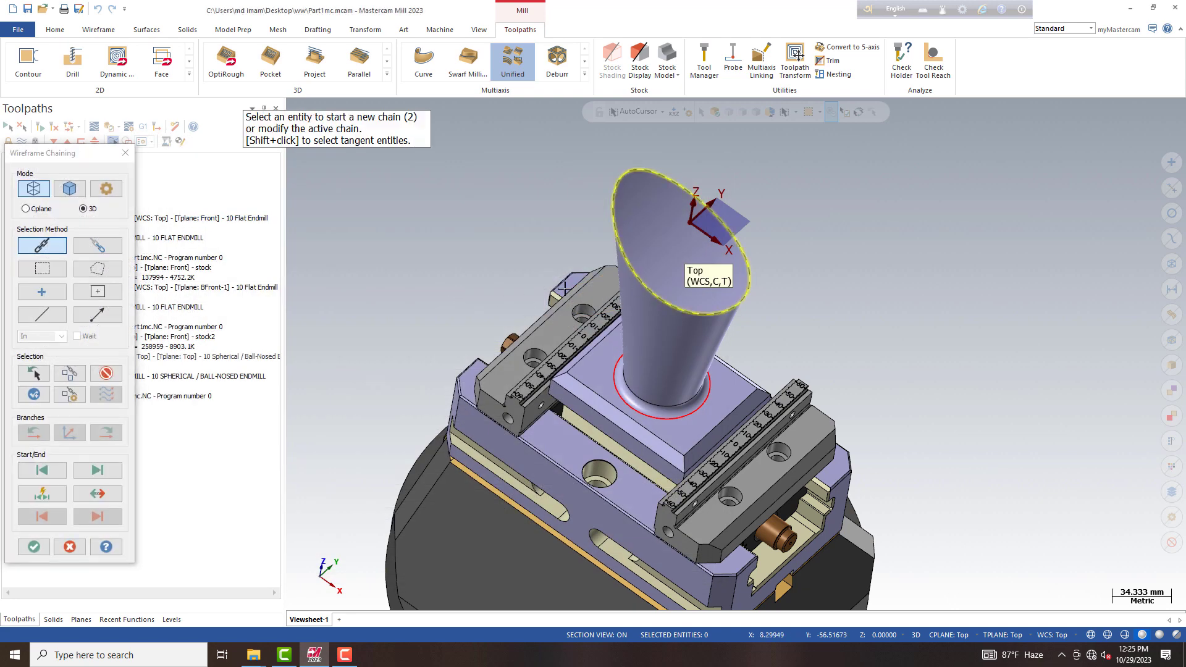
{"action": "left_click", "coordinate": [45, 543]}
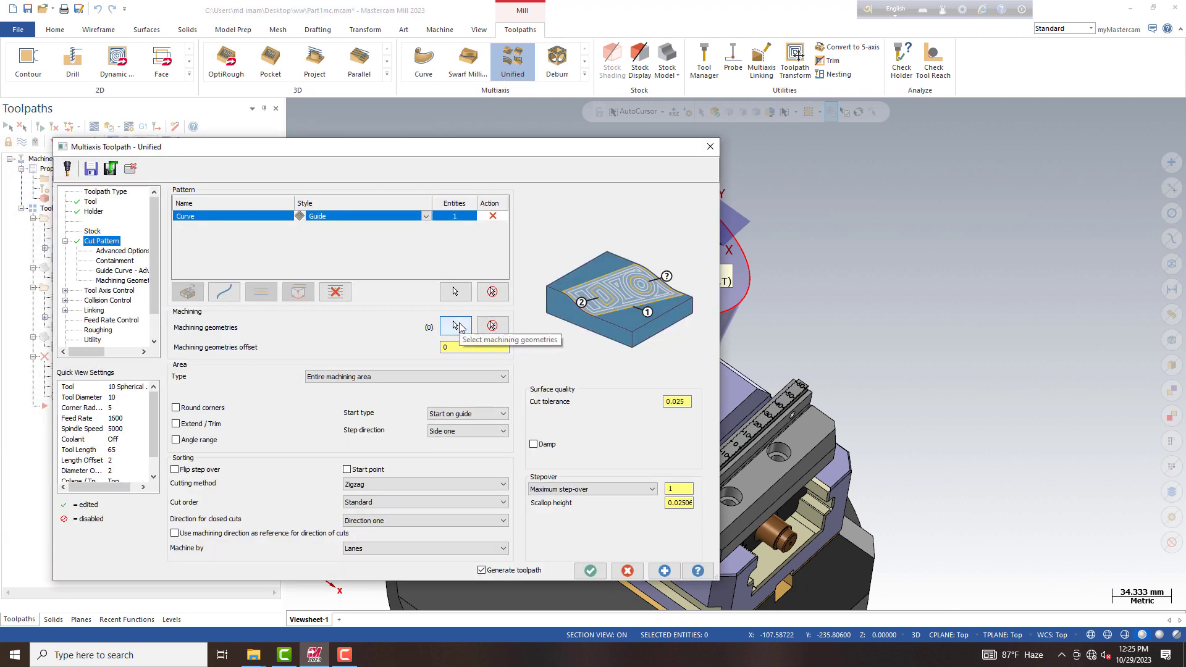
{"action": "left_click", "coordinate": [456, 325]}
{"action": "left_click", "coordinate": [705, 140]}
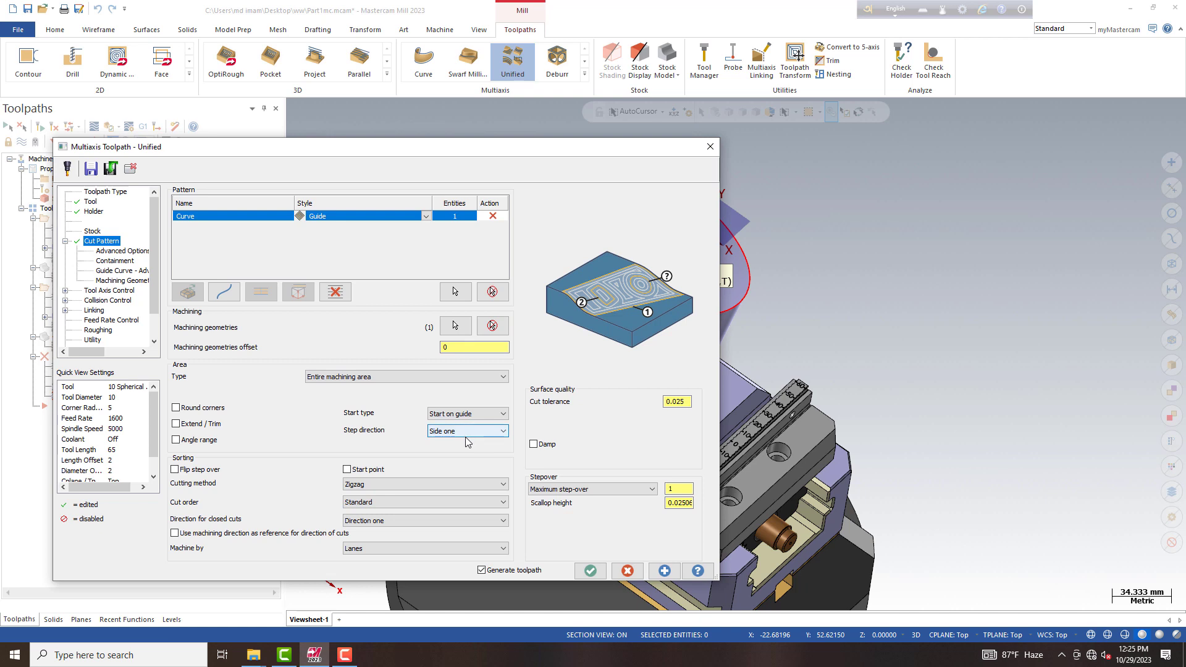
Step: Set Spiral cutting with a maximum step-over of 0.8
{"action": "left_click", "coordinate": [468, 484]}
{"action": "left_click", "coordinate": [401, 511]}
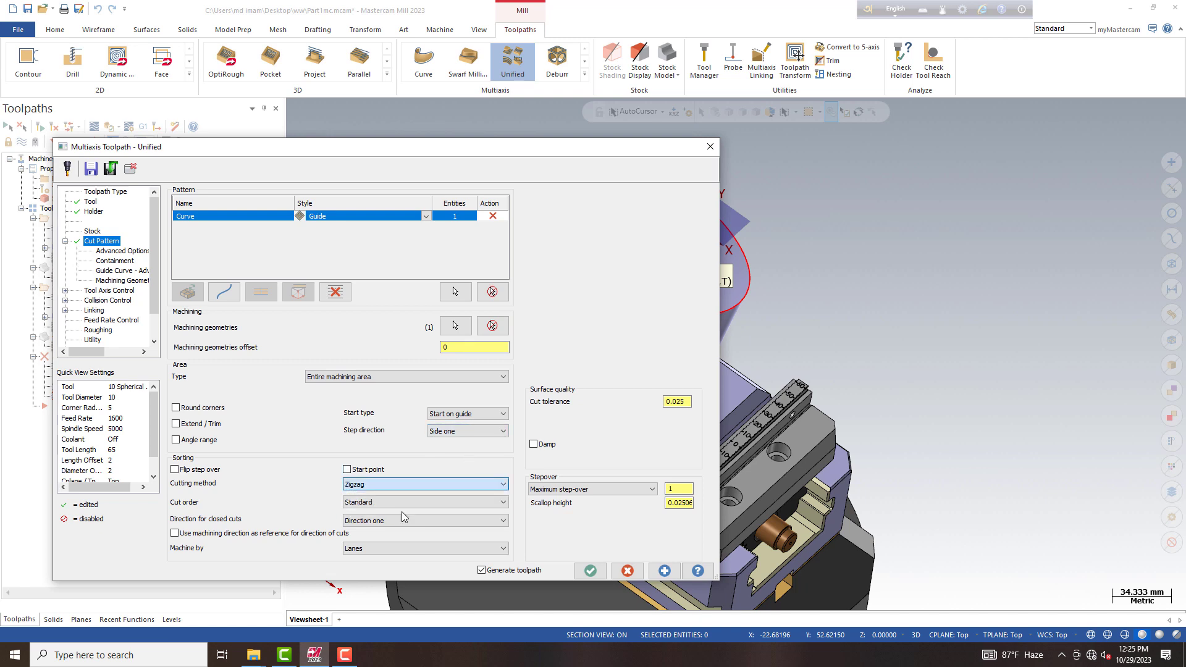
{"action": "left_click", "coordinate": [683, 489]}
{"action": "type", "text": "0.8"}
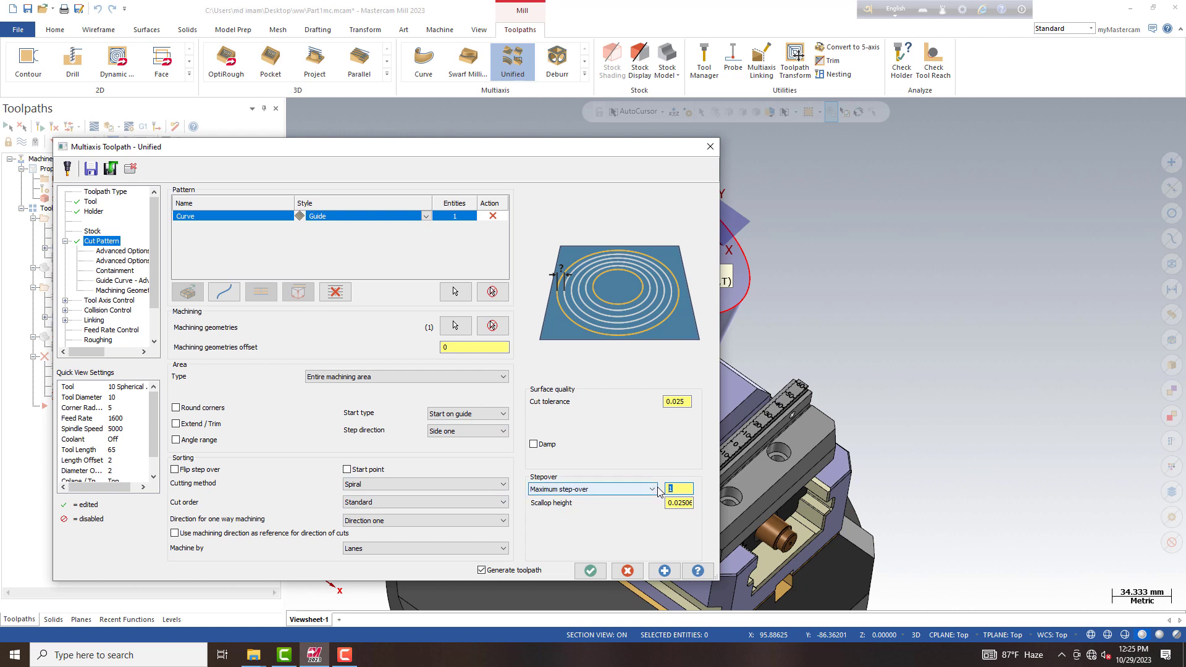
{"action": "left_click", "coordinate": [110, 301]}
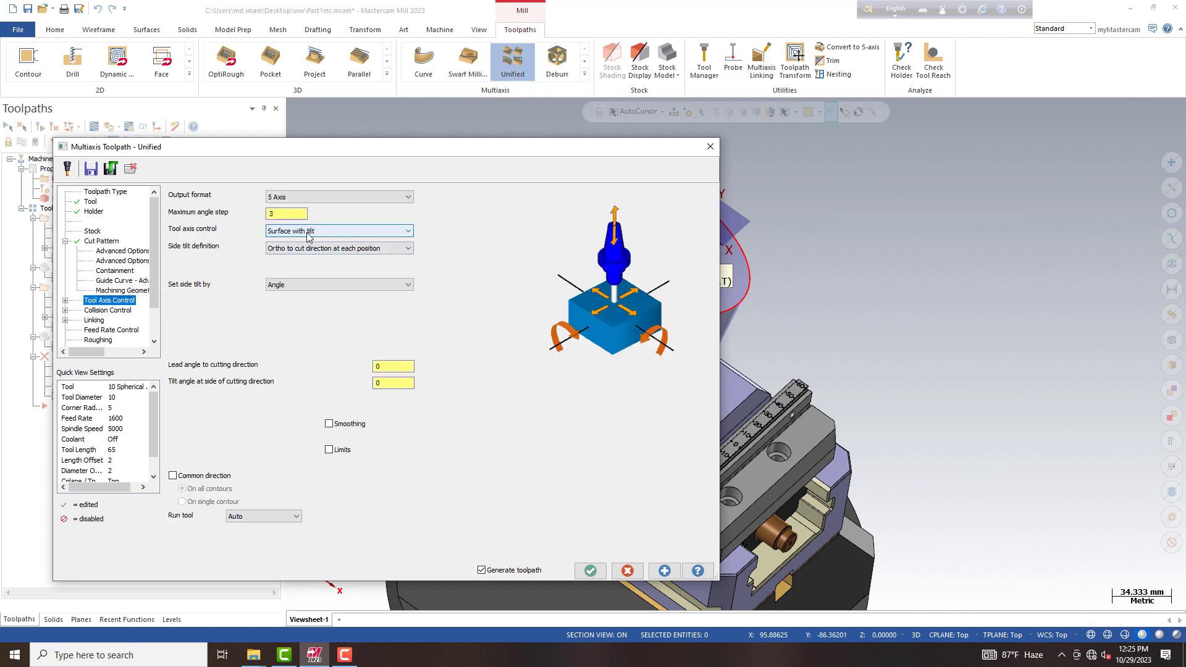
Step: Keep Surface with tilt and enable only collision check 2, tilting the tool away from the cone face
{"action": "left_click", "coordinate": [308, 237]}
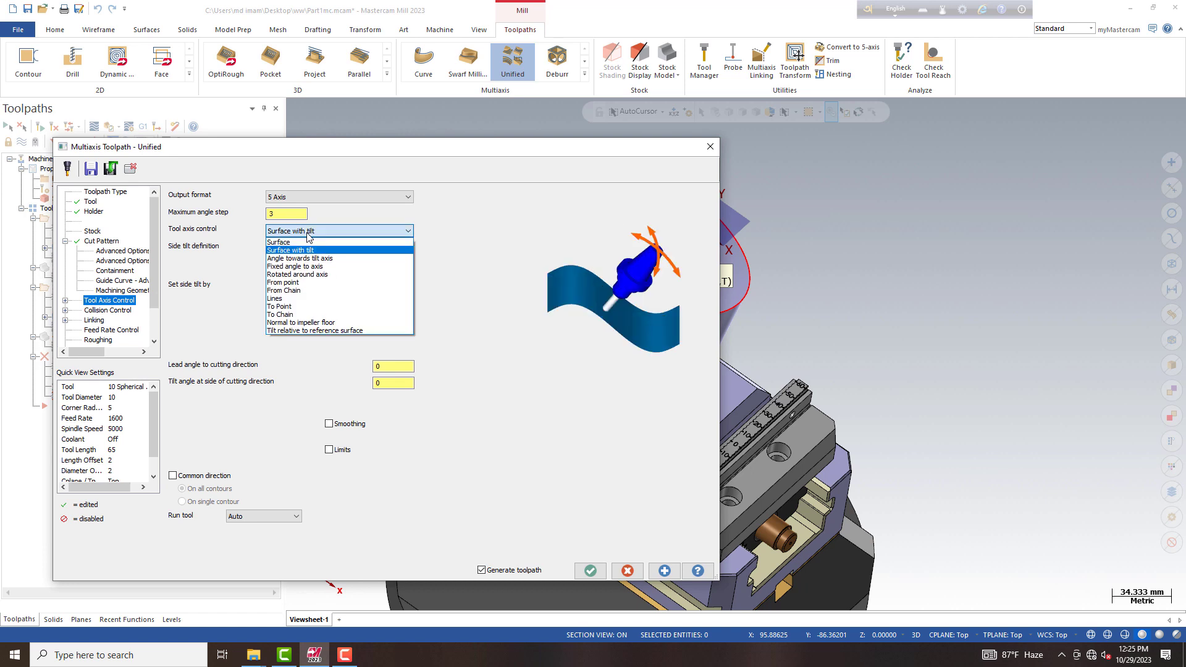
{"action": "left_click", "coordinate": [103, 310]}
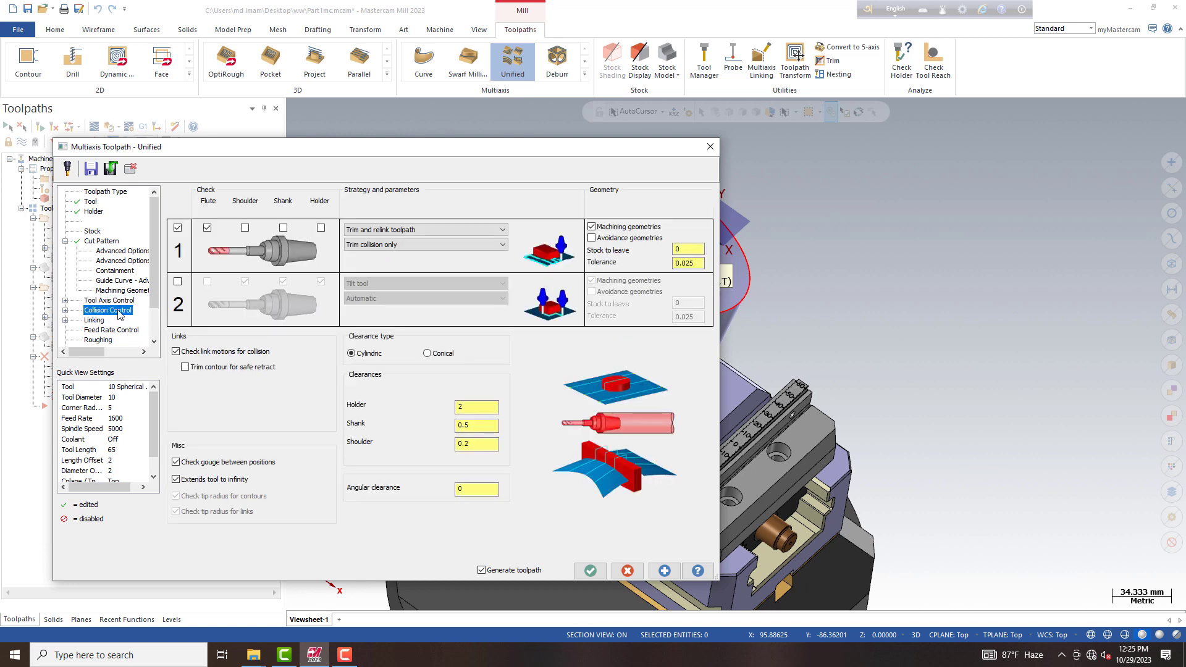
{"action": "left_click", "coordinate": [178, 282]}
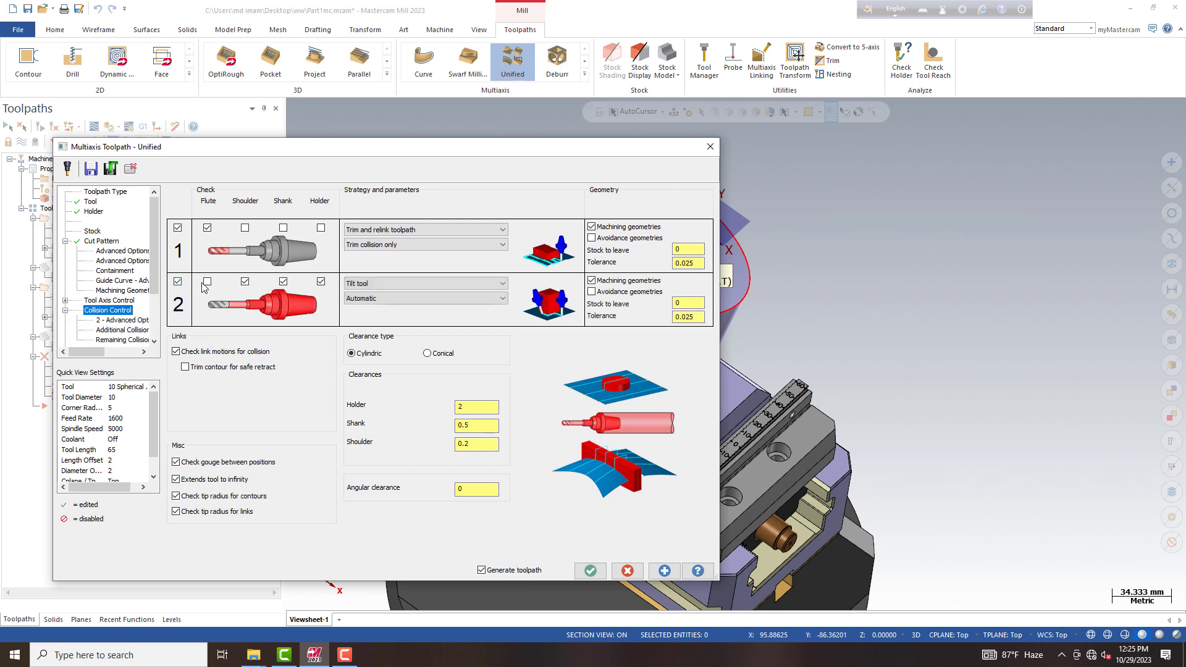
{"action": "left_click", "coordinate": [178, 228]}
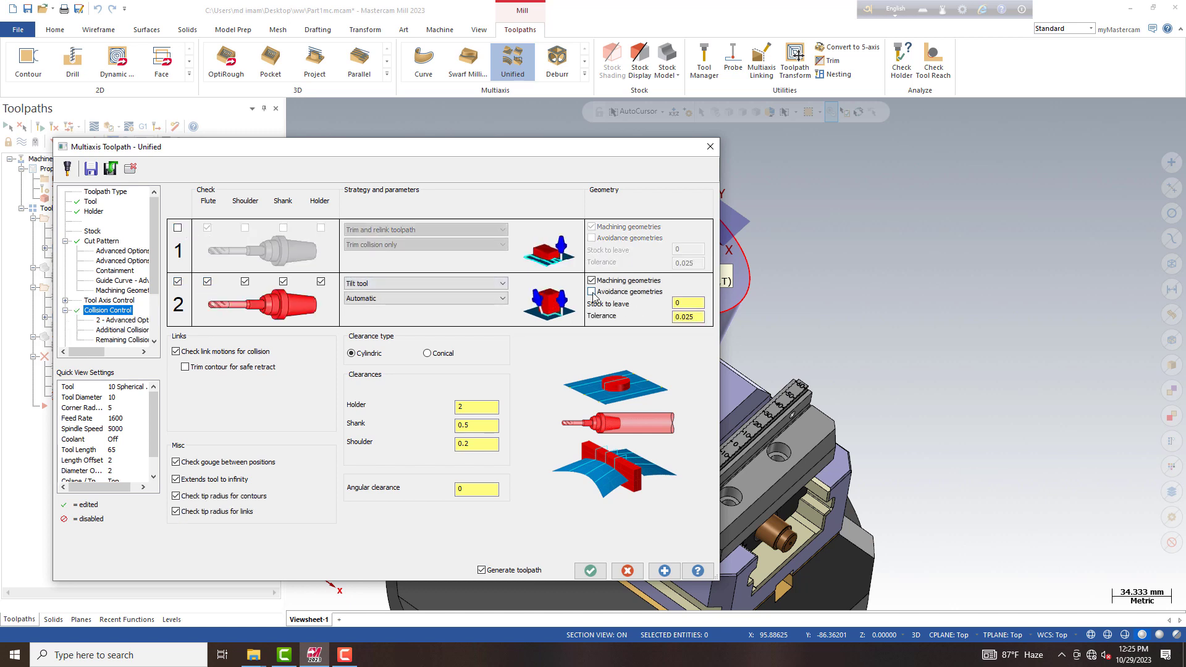
{"action": "left_click", "coordinate": [696, 287]}
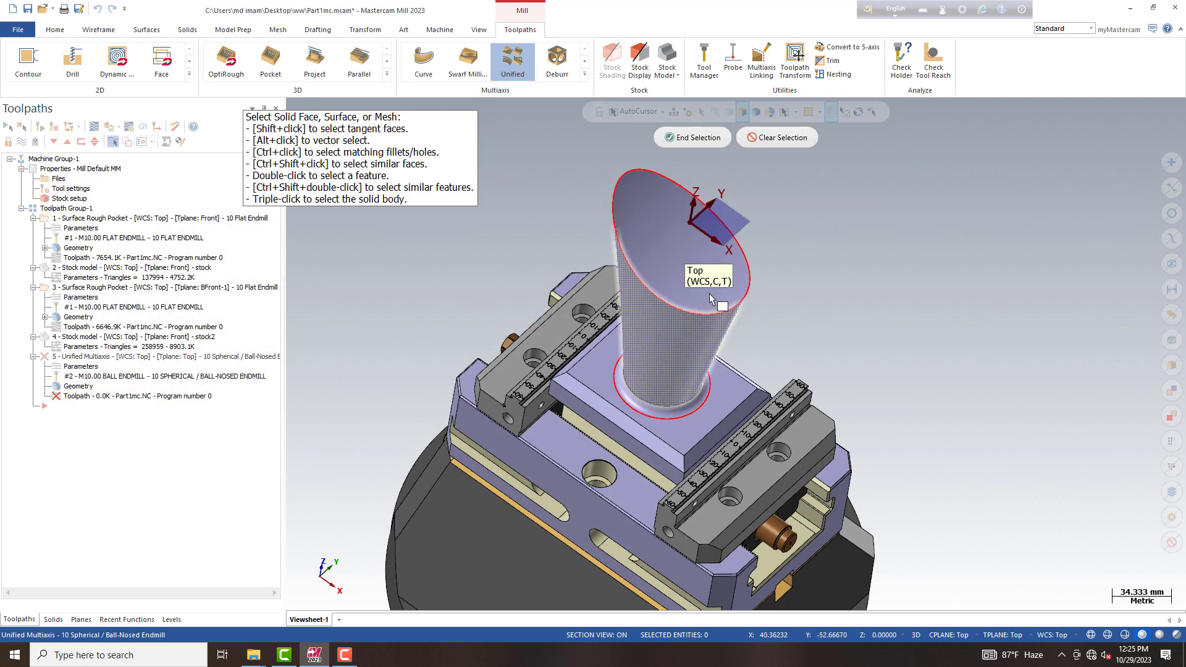
{"action": "left_click", "coordinate": [710, 299]}
{"action": "left_click", "coordinate": [704, 141]}
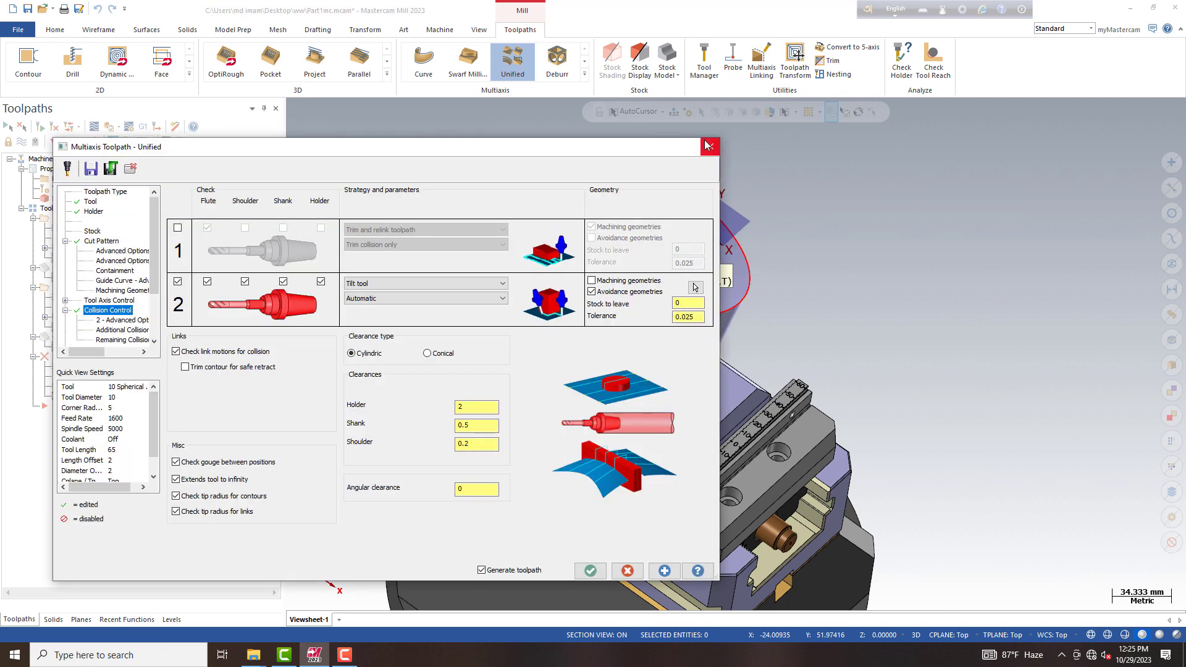
Step: Review Linking: clearance type Plane along the Z-axis at 150
{"action": "scroll", "coordinate": [108, 321], "scroll_direction": "down", "scroll_amount": 2}
{"action": "left_click", "coordinate": [89, 292]}
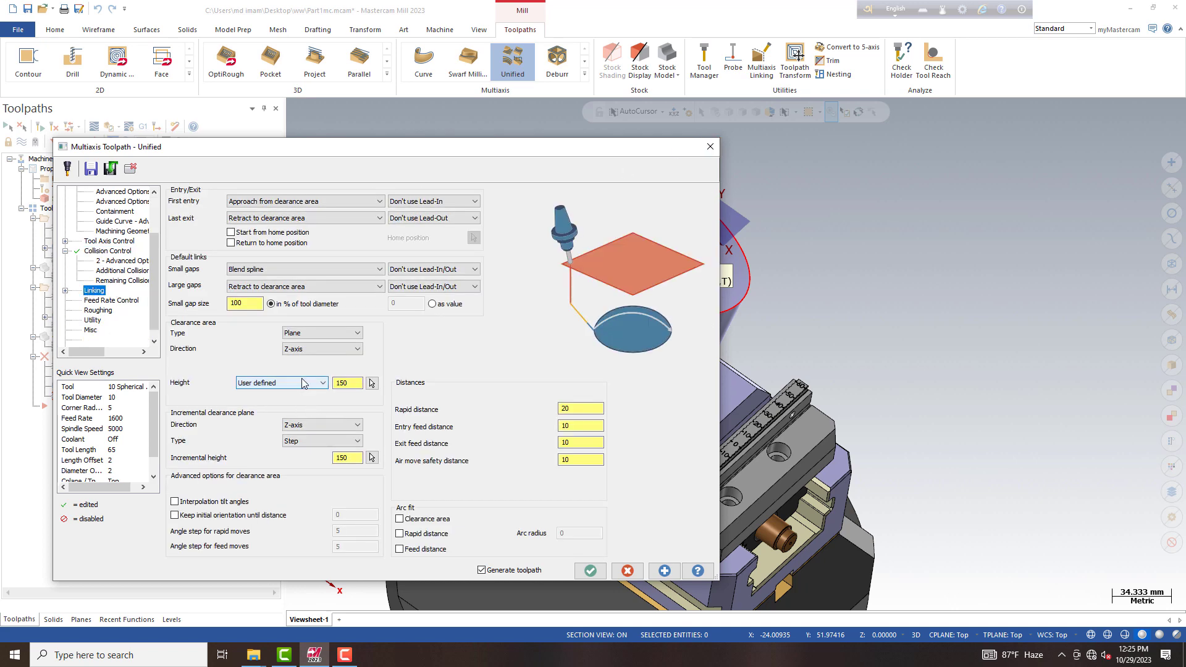
{"action": "left_click", "coordinate": [317, 336]}
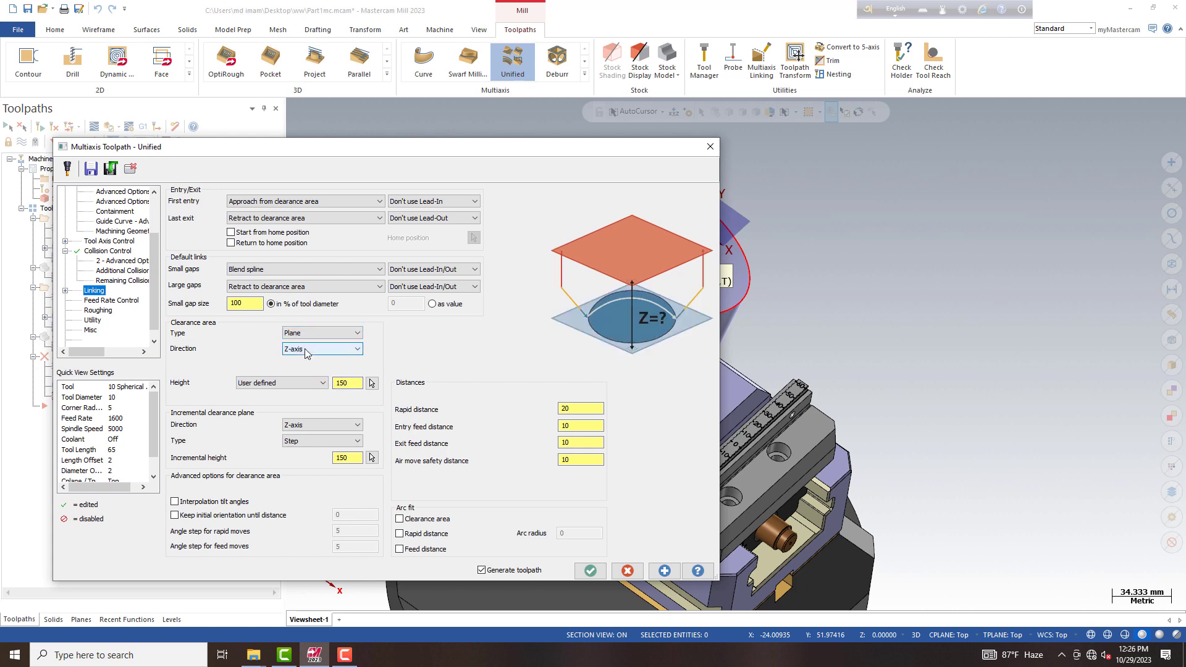
{"action": "left_click", "coordinate": [319, 426]}
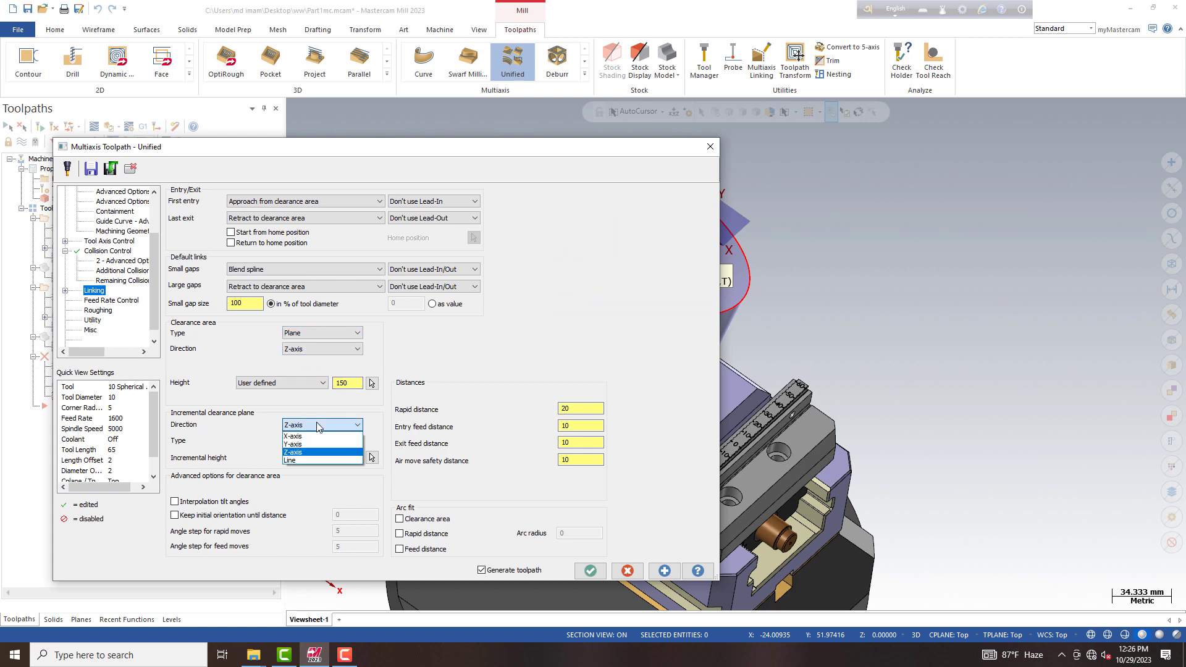
Step: Generate operation 5's Unified Guide toolpath and play its backplot spiralling over the cone's top
{"action": "left_click", "coordinate": [663, 572]}
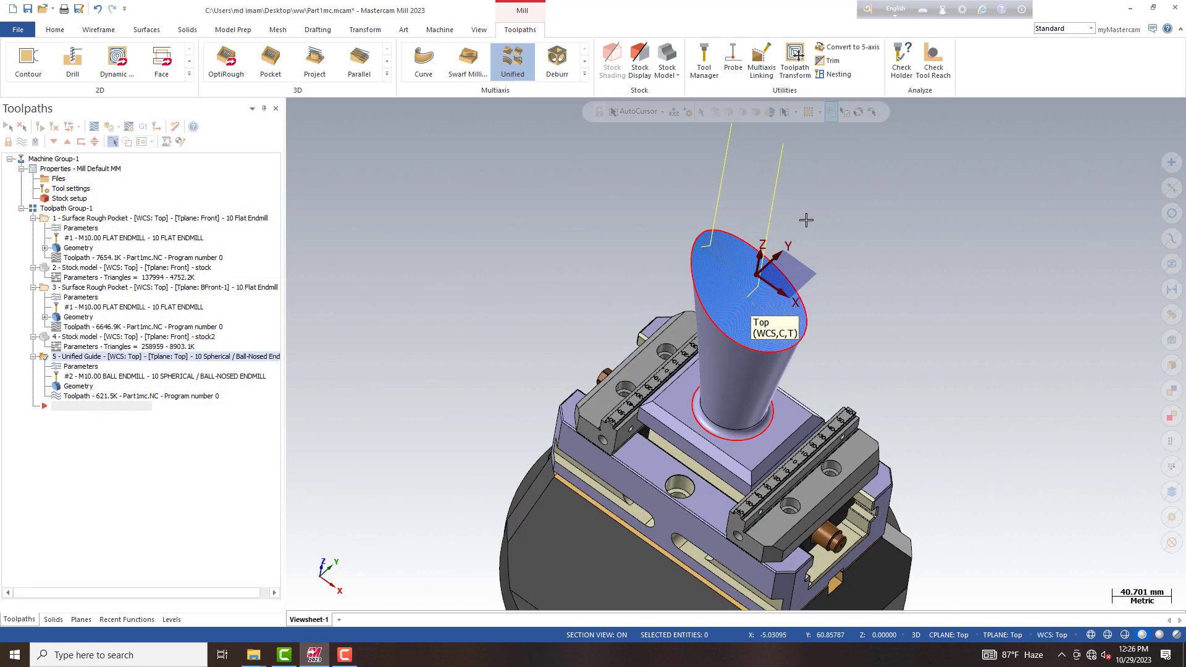
{"action": "left_click", "coordinate": [92, 396]}
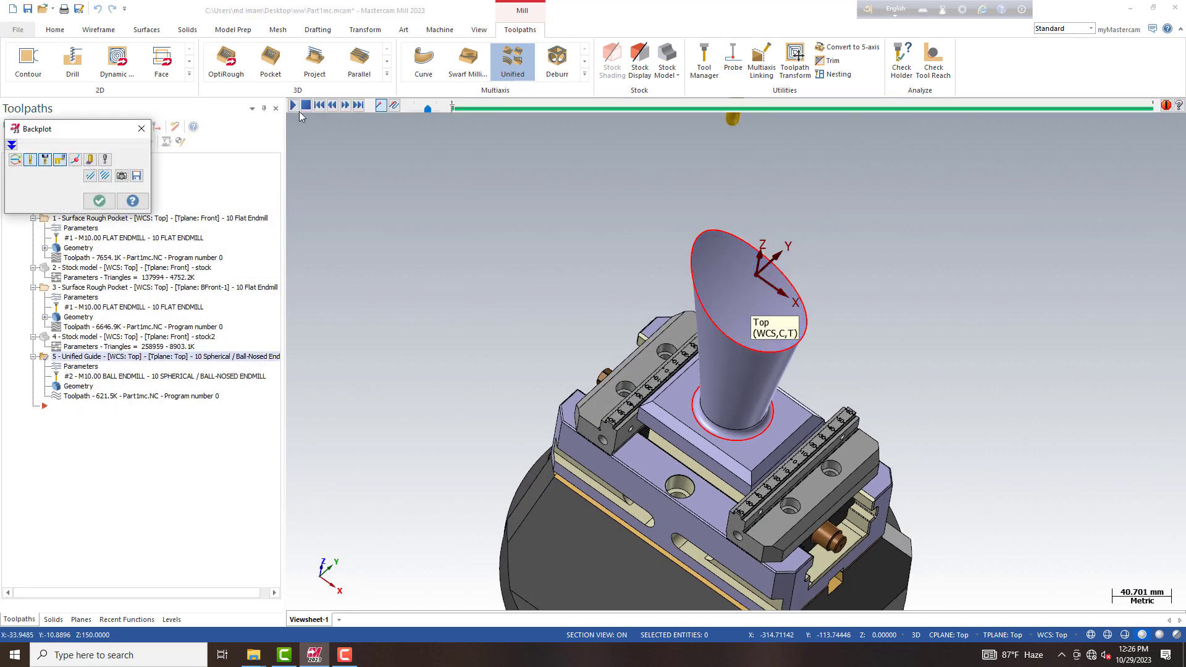
{"action": "left_click", "coordinate": [294, 106]}
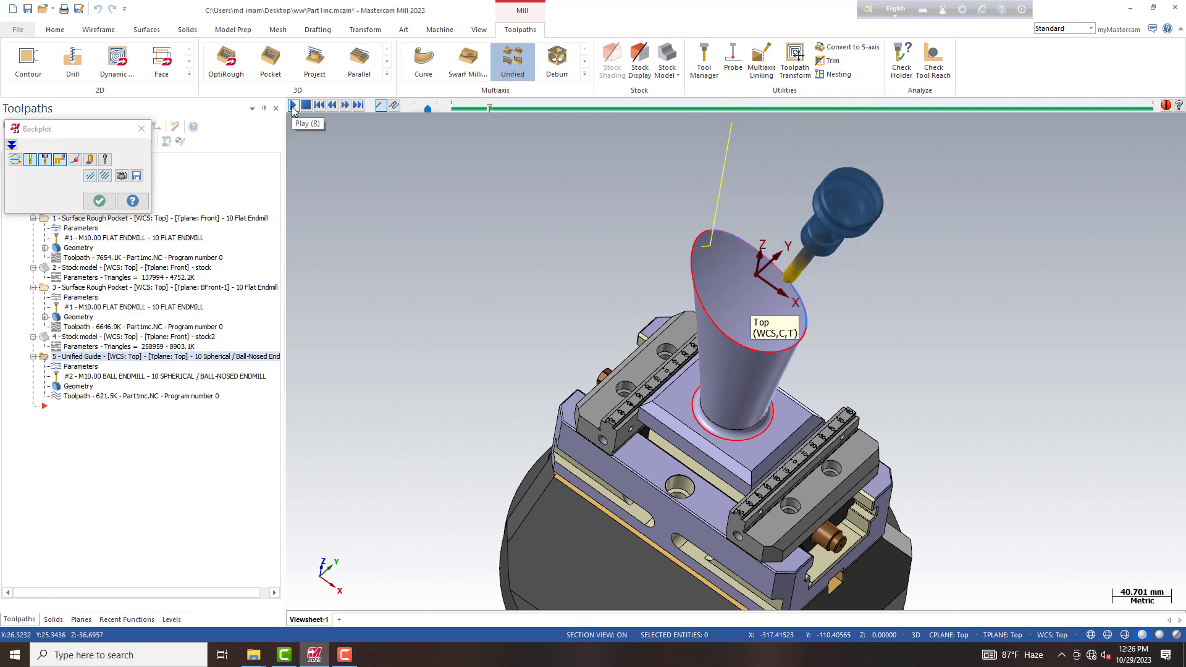
{"action": "scroll", "coordinate": [770, 247], "scroll_direction": "up", "scroll_amount": 2}
{"action": "scroll", "coordinate": [771, 247], "scroll_direction": "up", "scroll_amount": 3}
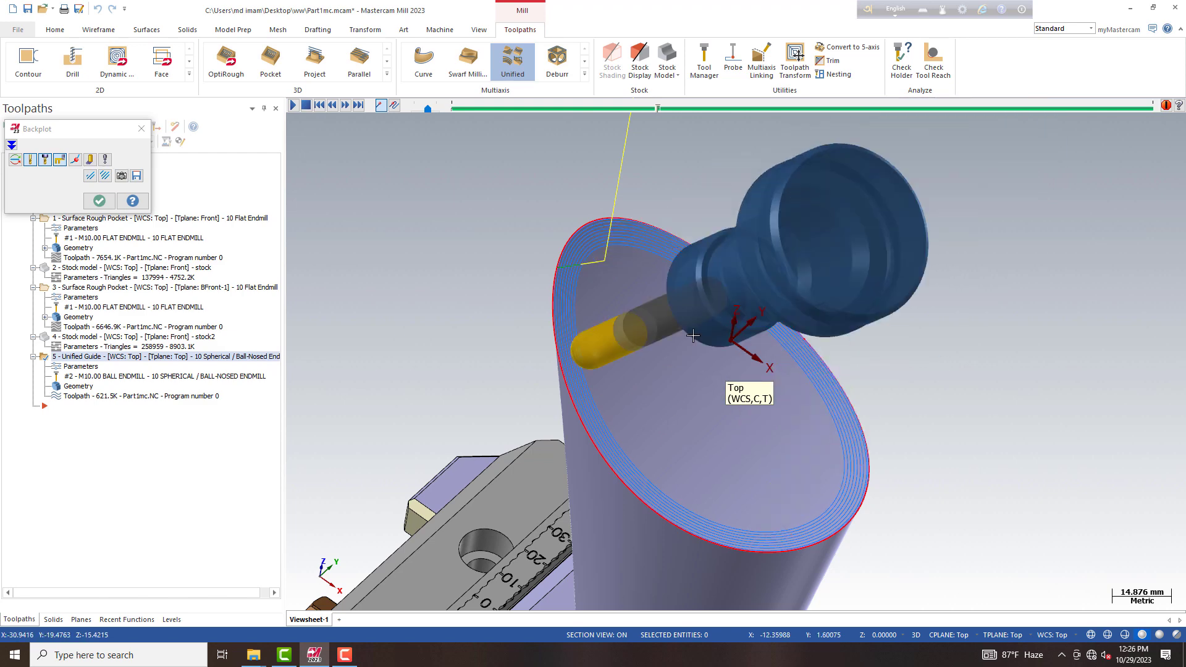
{"action": "scroll", "coordinate": [692, 335], "scroll_direction": "down", "scroll_amount": 1}
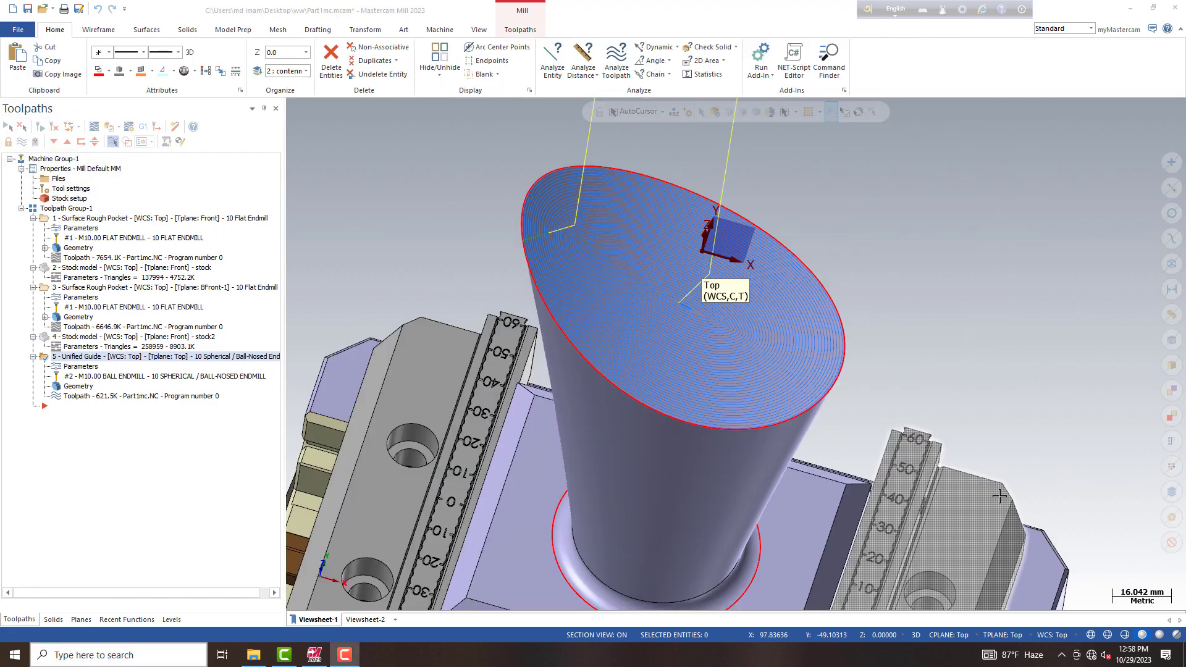
Step: Create a curve along the cone's bottom edge with Curve One Edge, then start a new Unified toolpath
{"action": "left_click", "coordinate": [99, 29]}
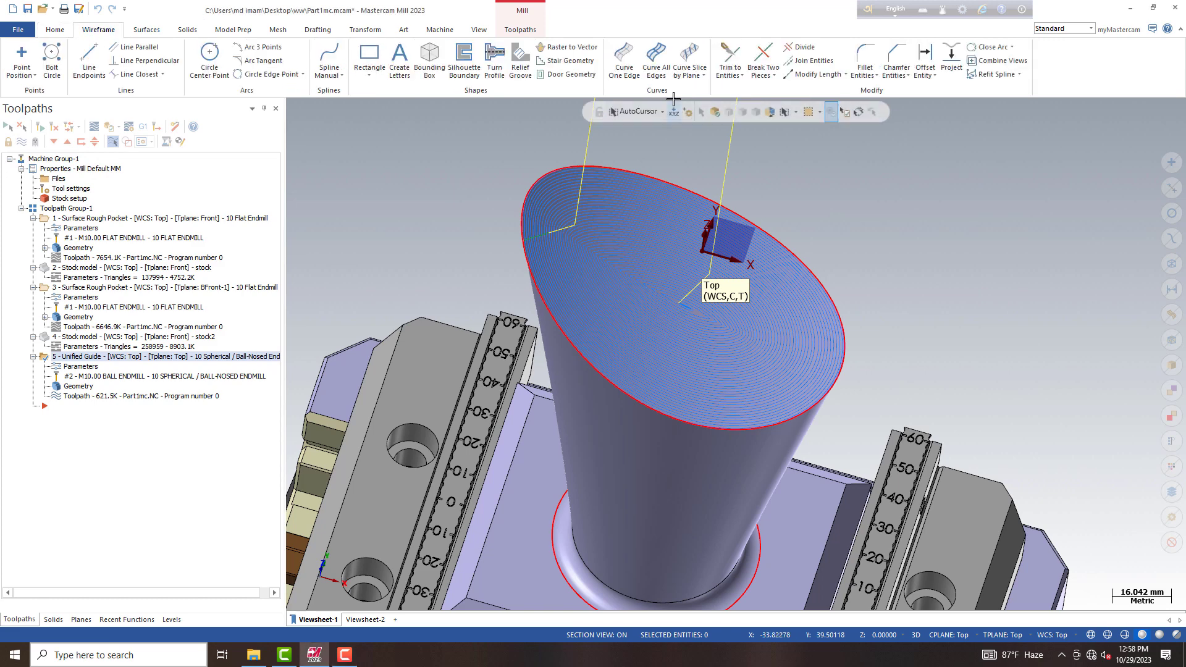
{"action": "left_click", "coordinate": [624, 62]}
{"action": "left_click", "coordinate": [591, 579]}
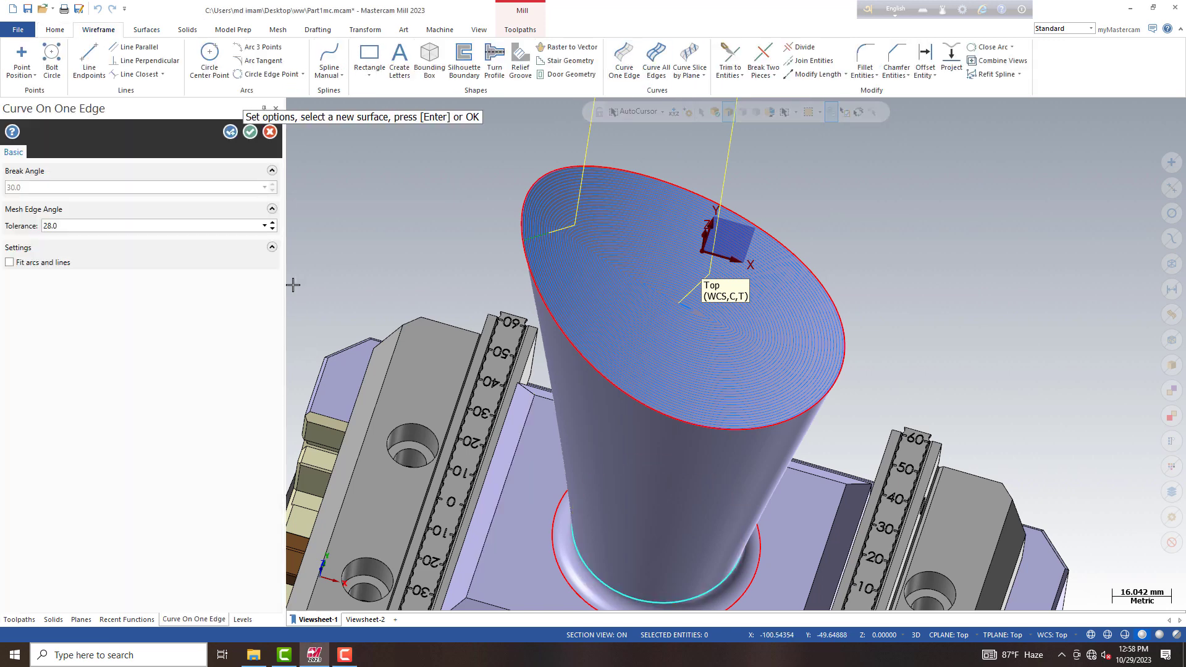
{"action": "left_click", "coordinate": [250, 132]}
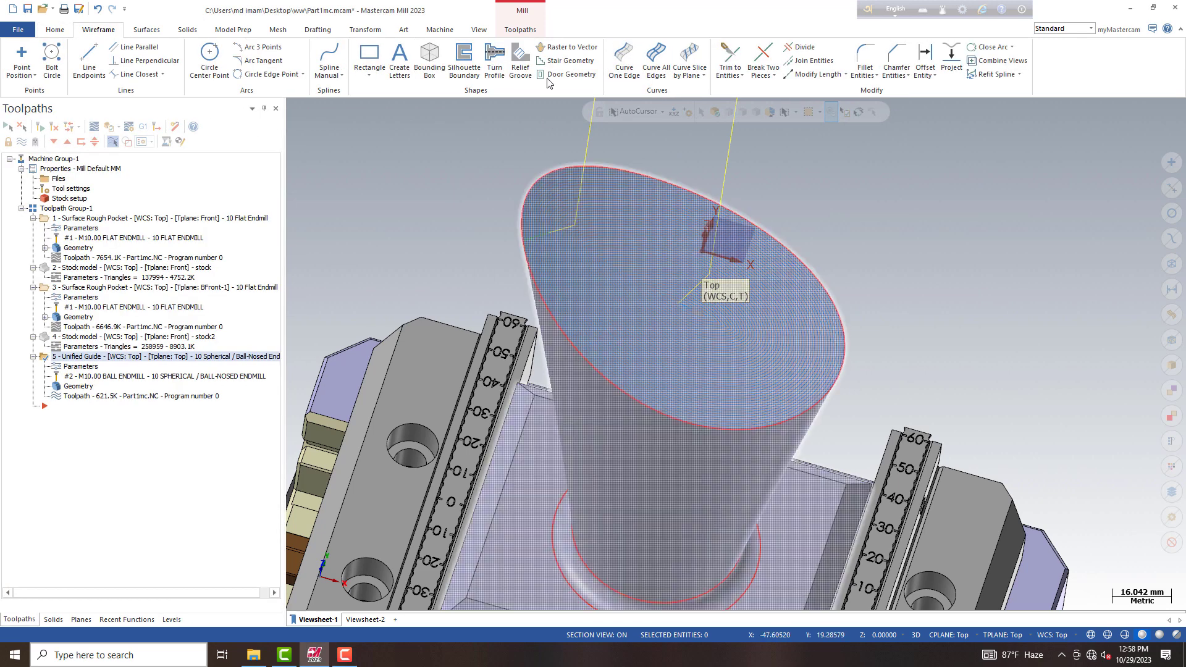
{"action": "left_click", "coordinate": [520, 30]}
{"action": "left_click", "coordinate": [513, 61]}
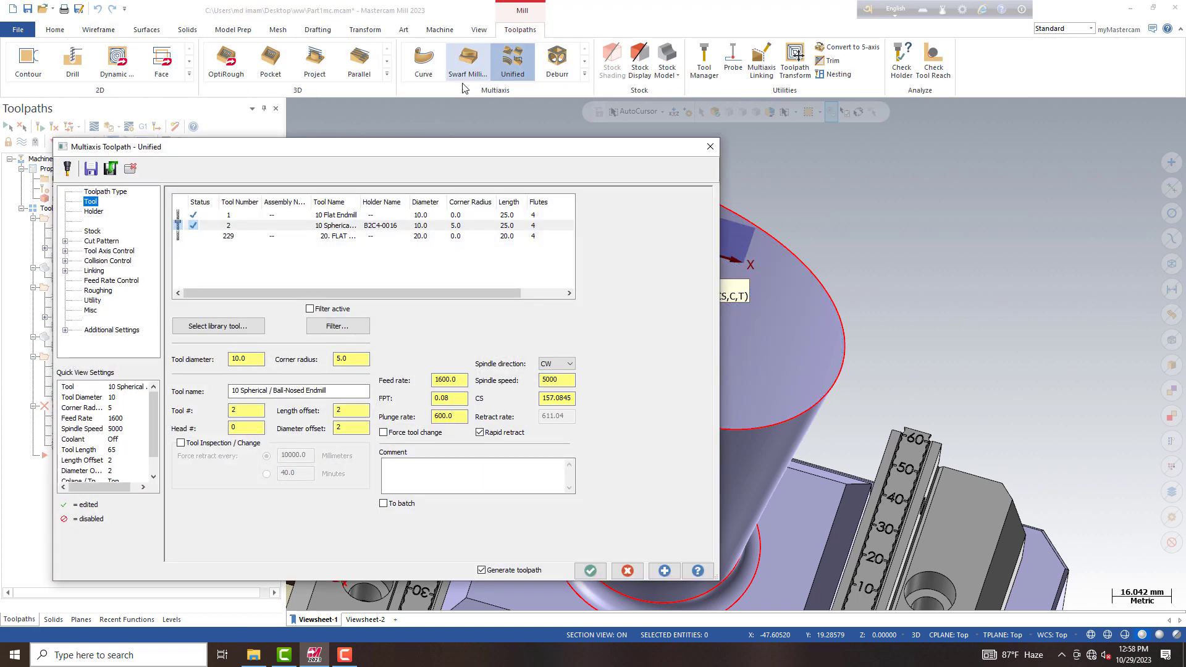
Step: Use the 10 mm ball-nosed endmill (tool 2) and set the cut pattern to Guide
{"action": "left_click", "coordinate": [332, 226]}
{"action": "type", "text": "4500"}
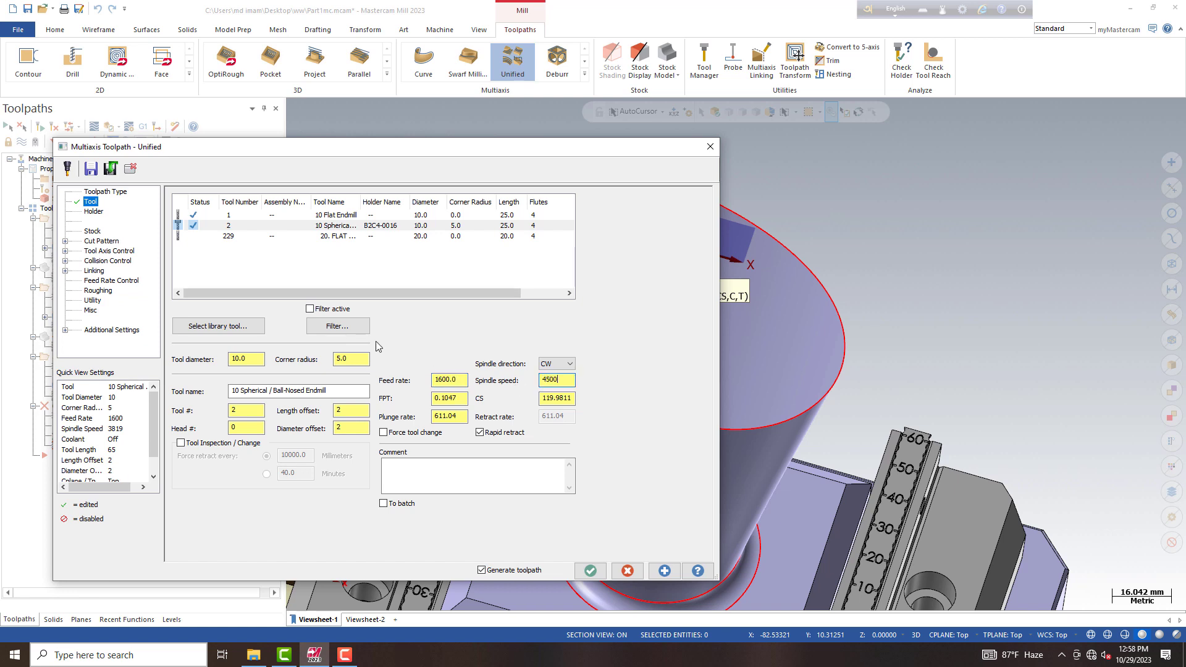
{"action": "left_click", "coordinate": [93, 211]}
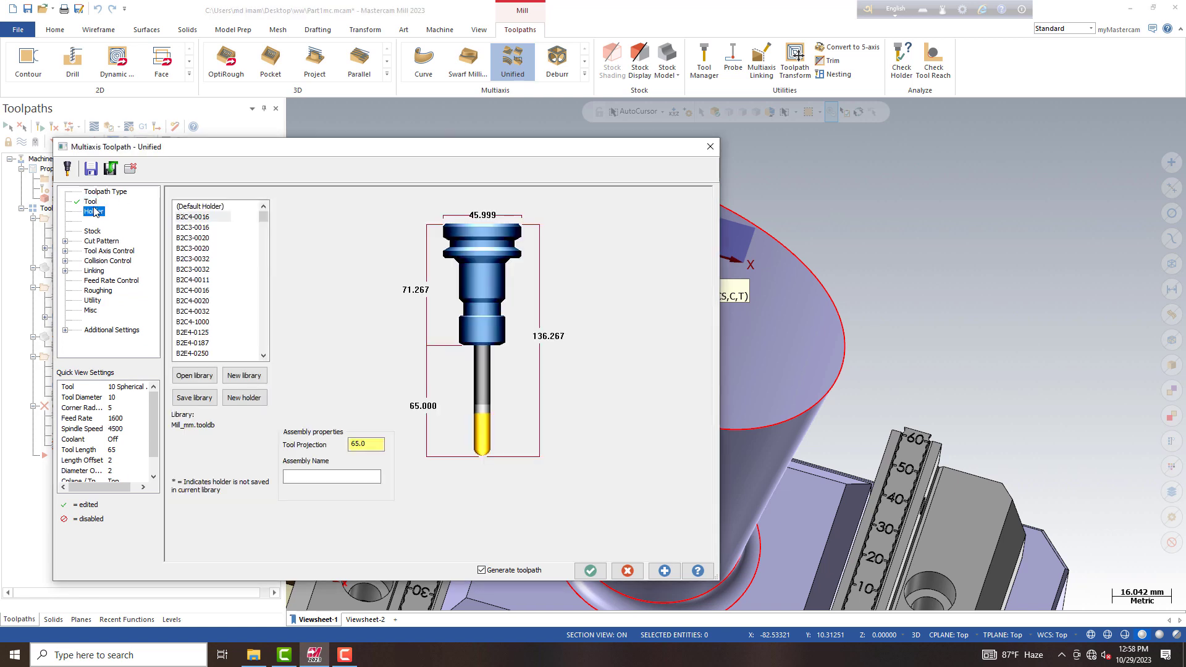
{"action": "left_click", "coordinate": [93, 231]}
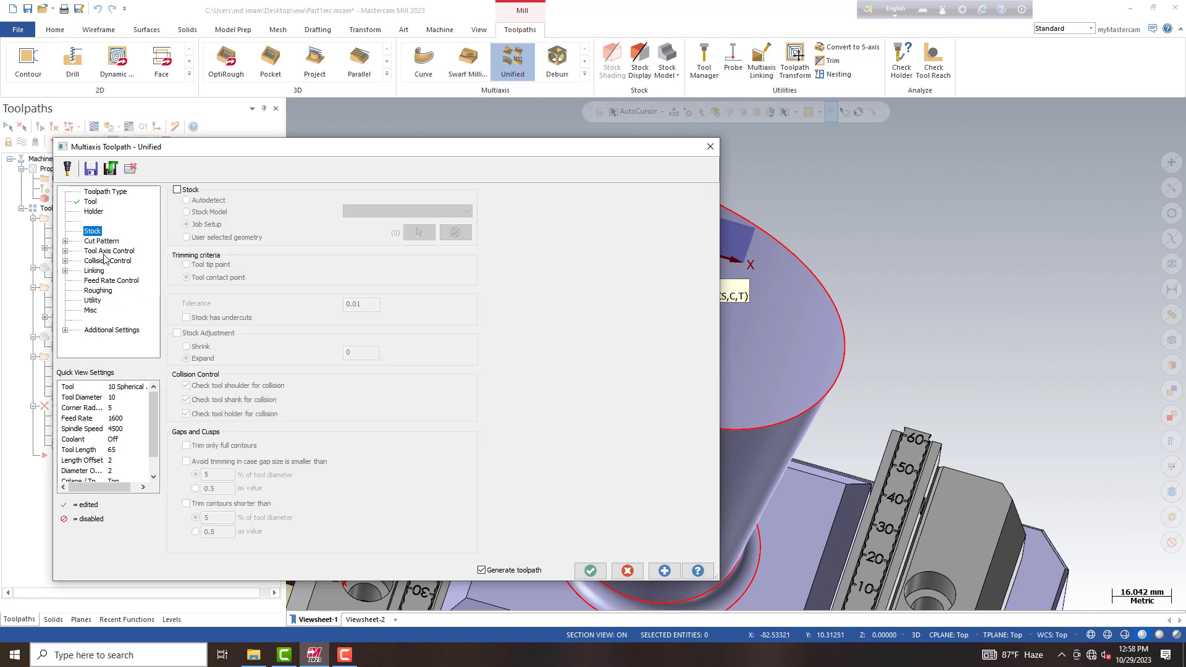
{"action": "left_click", "coordinate": [101, 241]}
{"action": "left_click", "coordinate": [224, 292]}
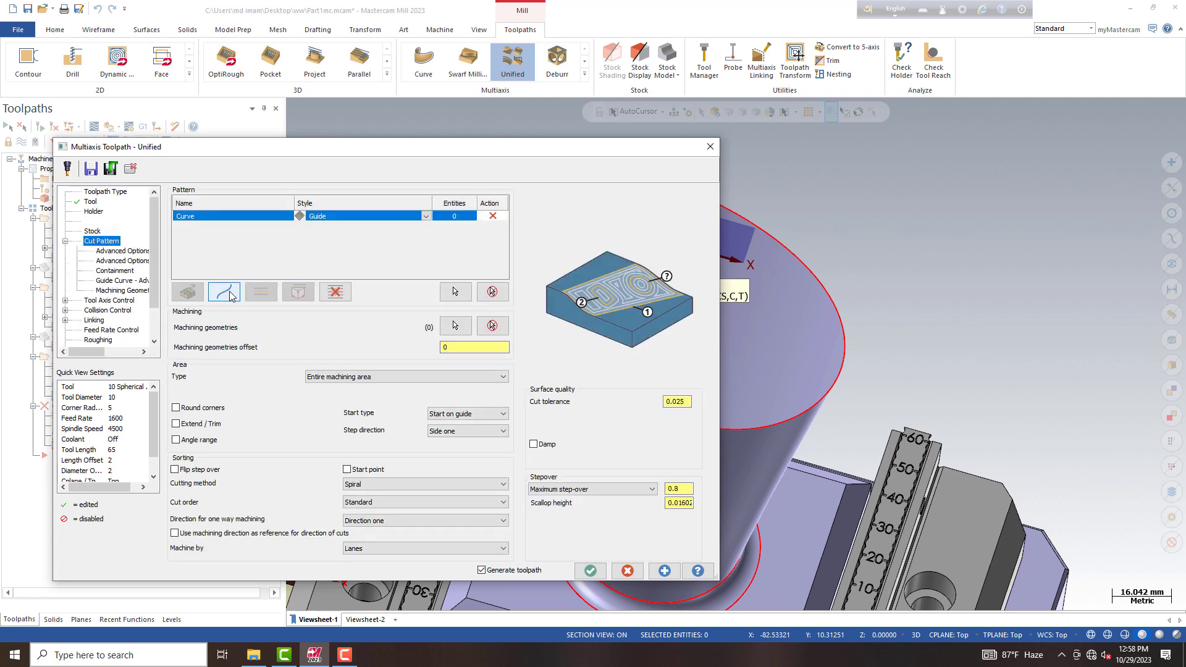
Step: Chain the cone's top edge, reversed, and the base curve as the two guide curves
{"action": "left_click", "coordinate": [366, 219]}
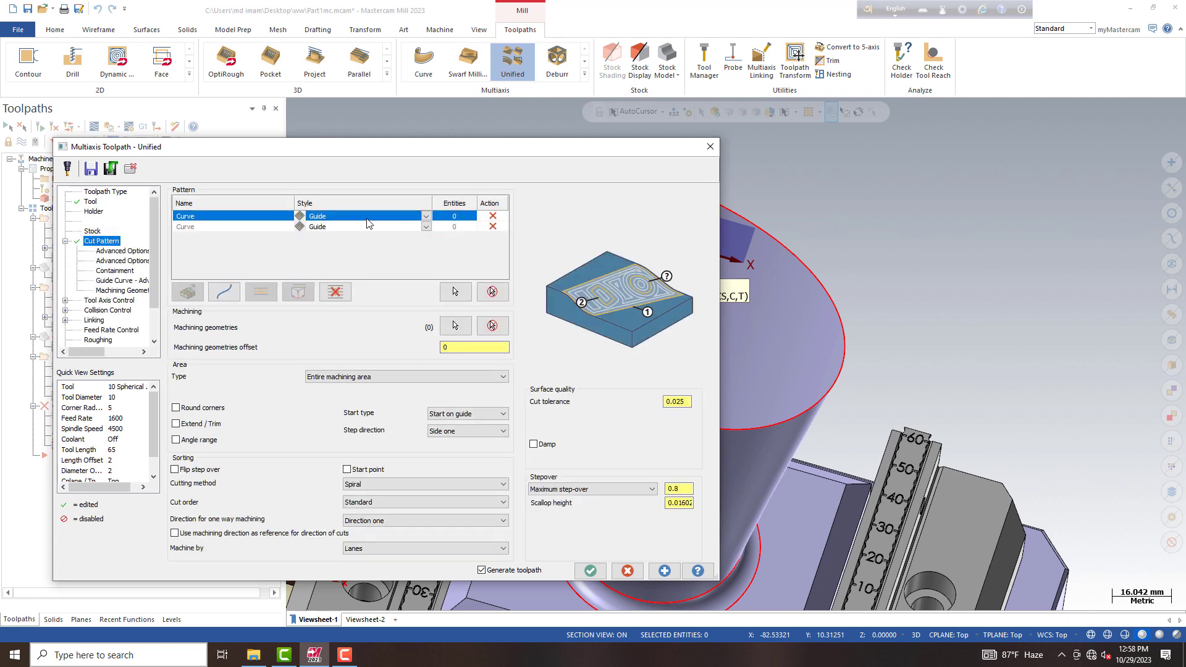
{"action": "left_click", "coordinate": [455, 291]}
{"action": "left_click", "coordinate": [524, 210]}
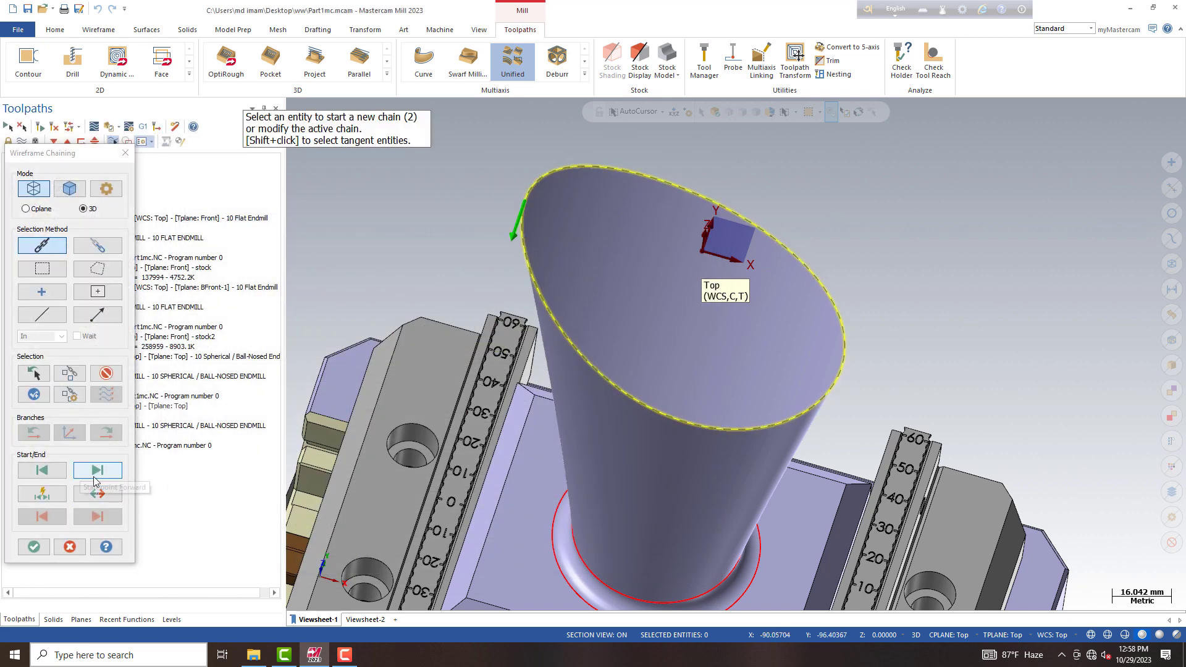
{"action": "left_click", "coordinate": [103, 494]}
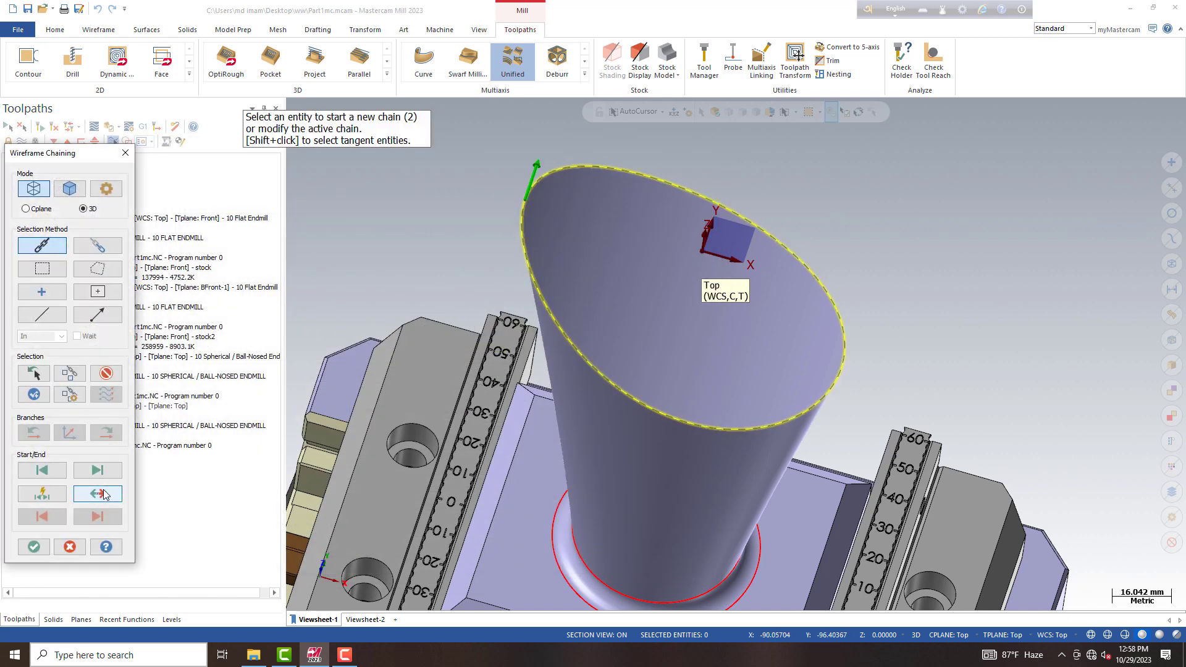
{"action": "left_click", "coordinate": [34, 548]}
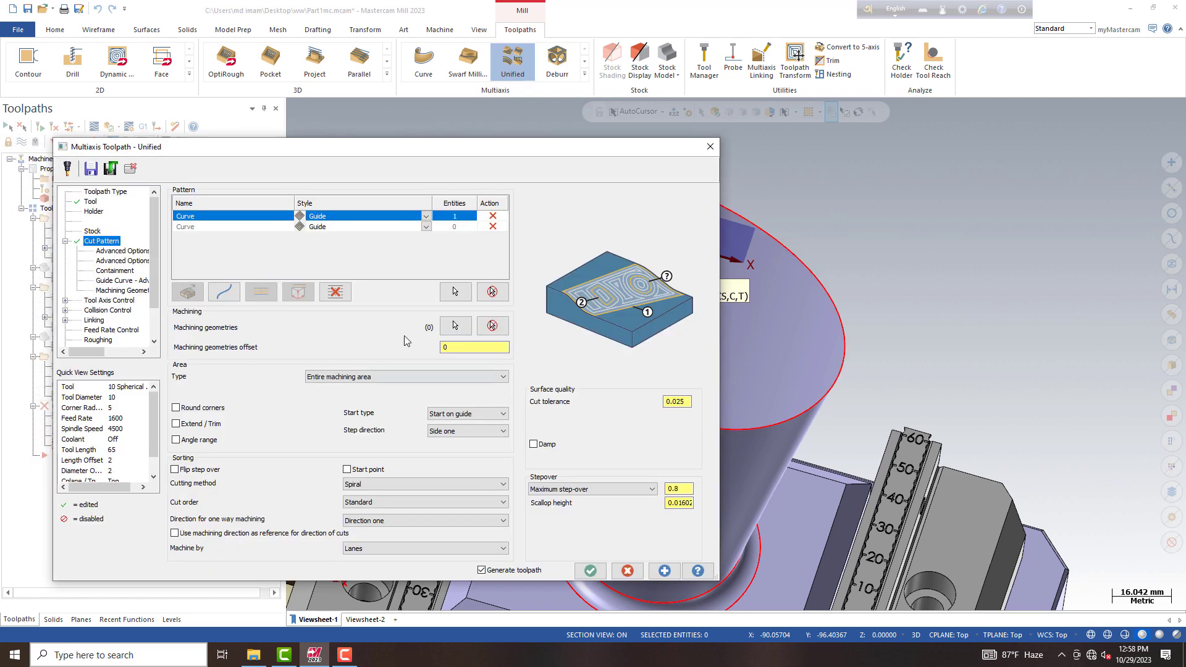
{"action": "left_click", "coordinate": [338, 226]}
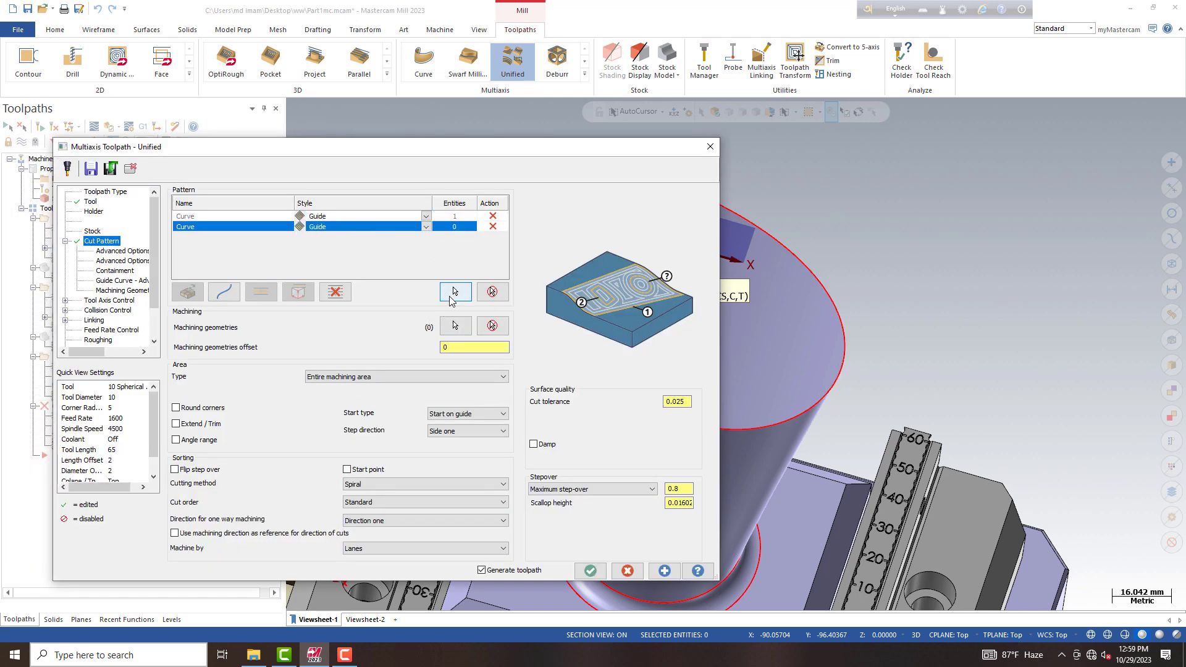
{"action": "left_click", "coordinate": [454, 295]}
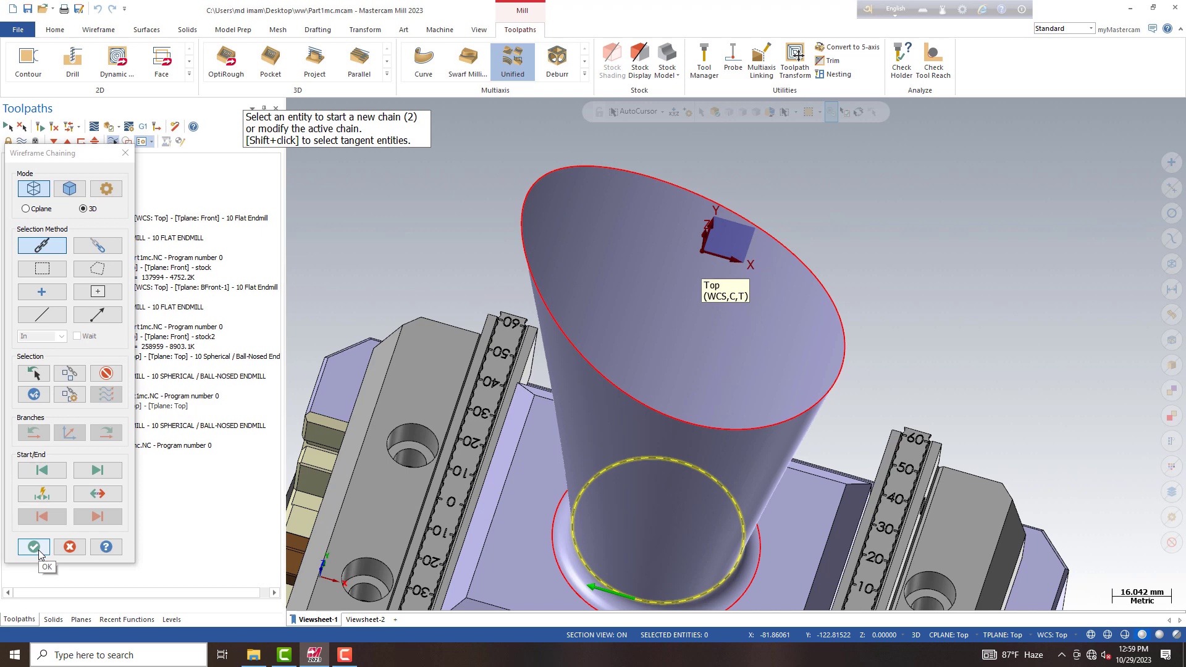
{"action": "left_click", "coordinate": [38, 550]}
Step: Select the cone's side face to machine and set the cutting method to One way
{"action": "left_click", "coordinate": [488, 326]}
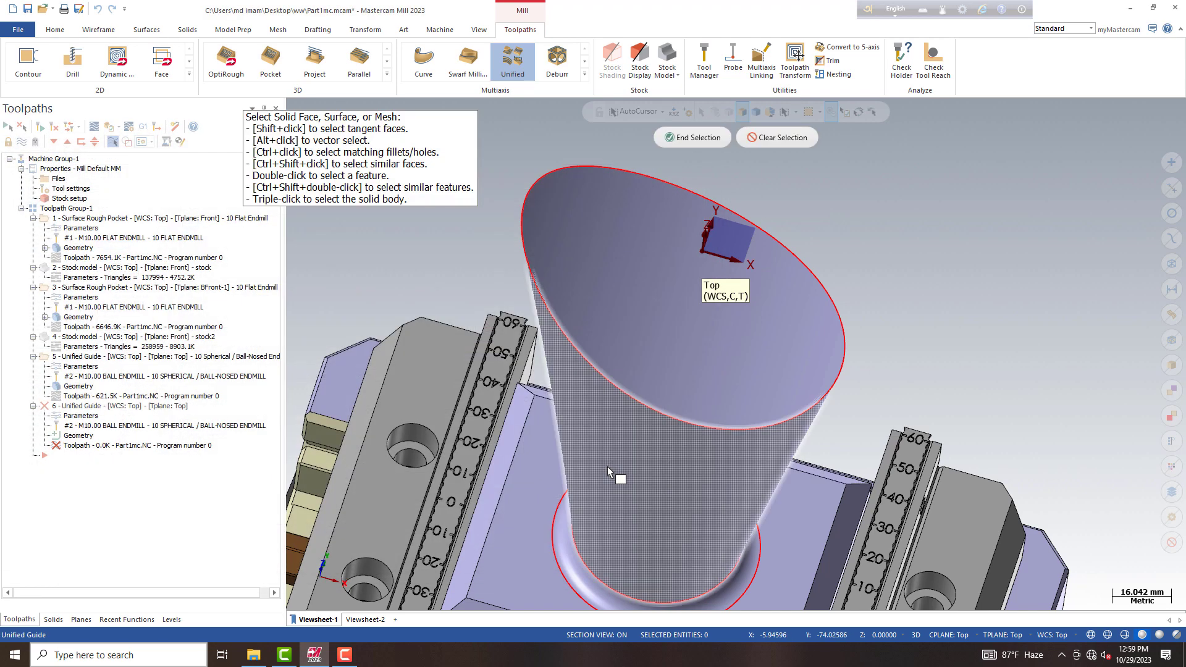
{"action": "left_click", "coordinate": [634, 432]}
{"action": "left_click", "coordinate": [695, 137]}
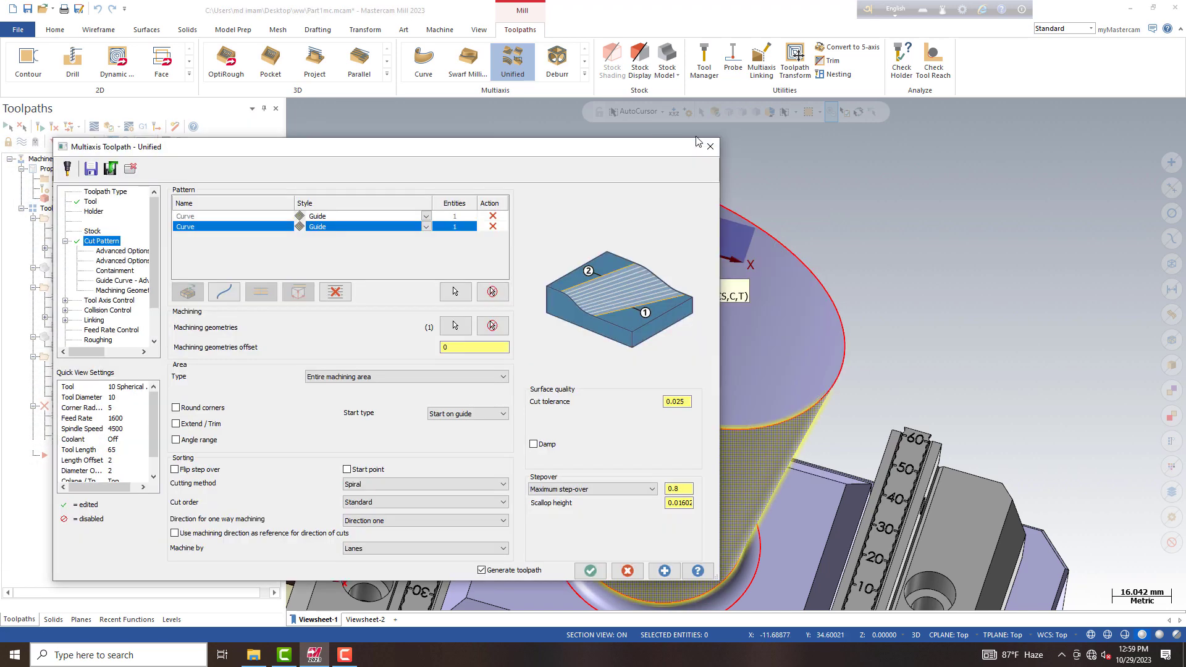
{"action": "left_click", "coordinate": [378, 485]}
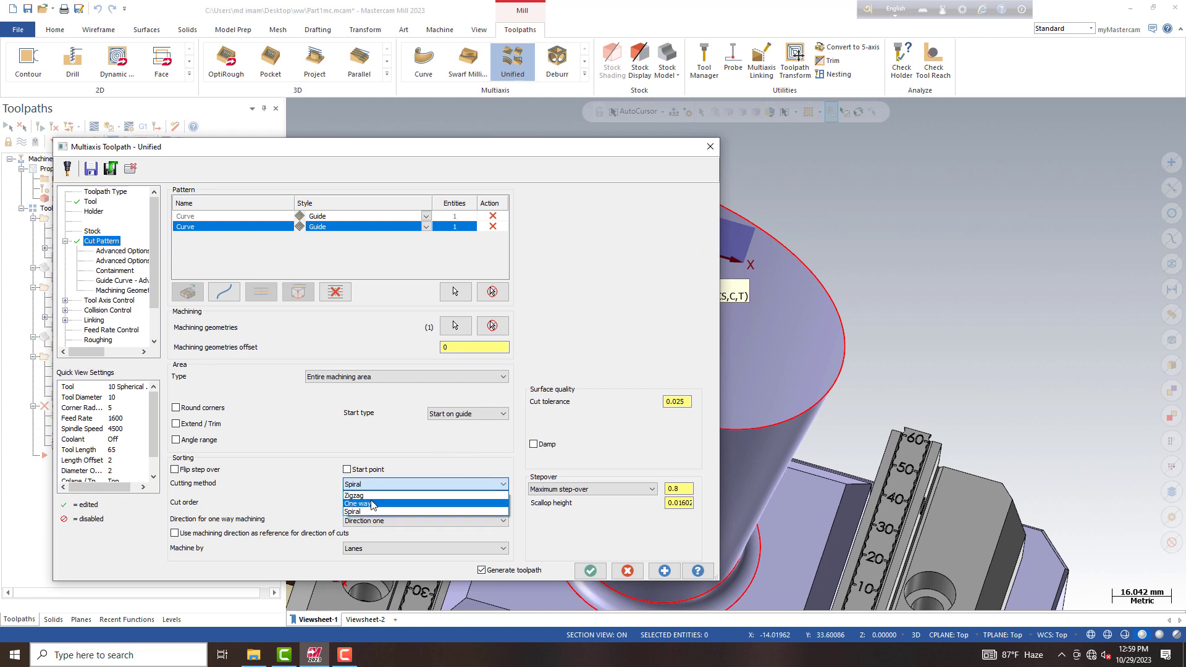
{"action": "left_click", "coordinate": [373, 506]}
{"action": "left_click", "coordinate": [683, 487]}
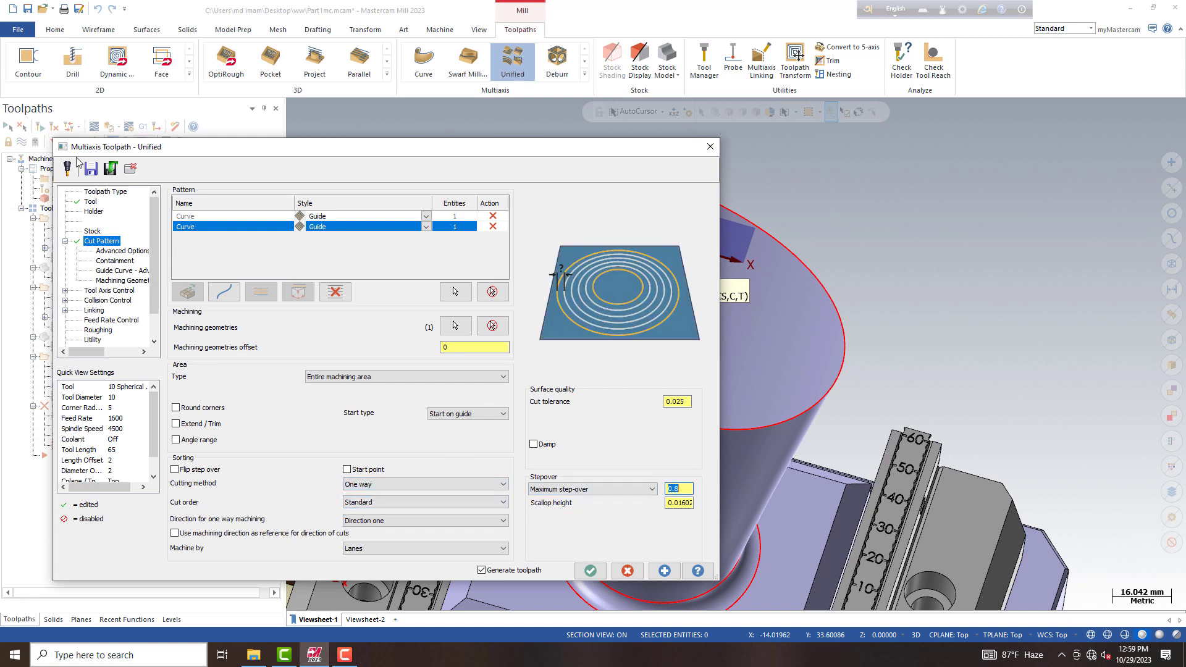
Step: Set both vise jaw ruler faces as collision avoidance geometry and accept the toolpath
{"action": "left_click", "coordinate": [116, 292]}
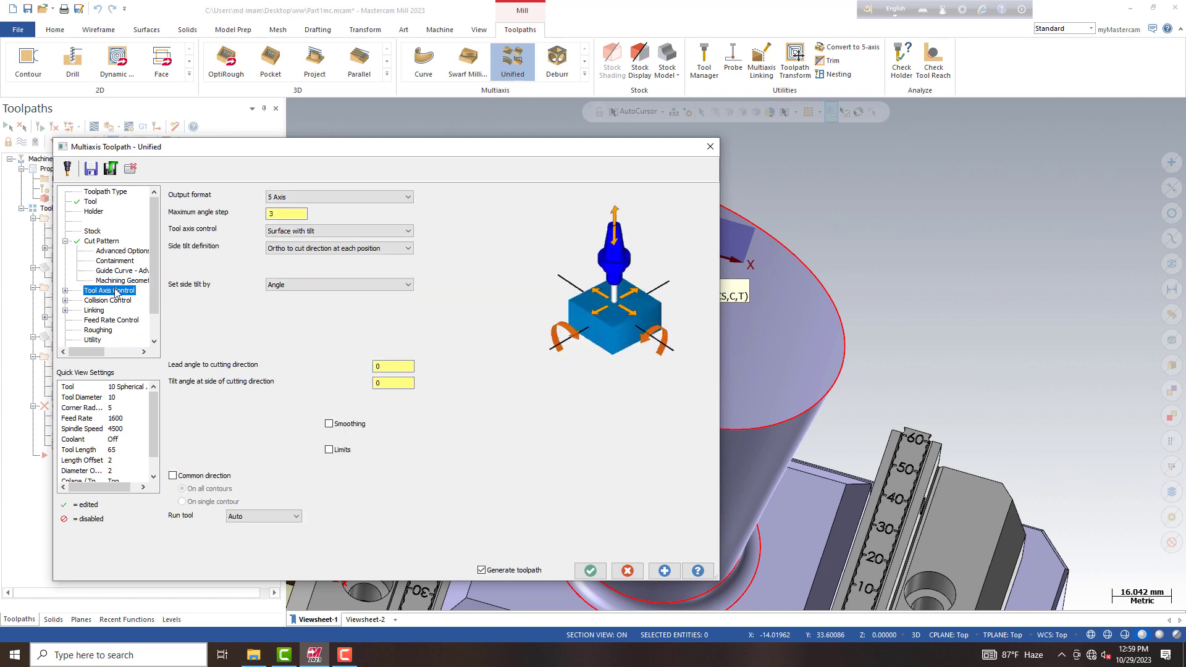
{"action": "left_click", "coordinate": [108, 300]}
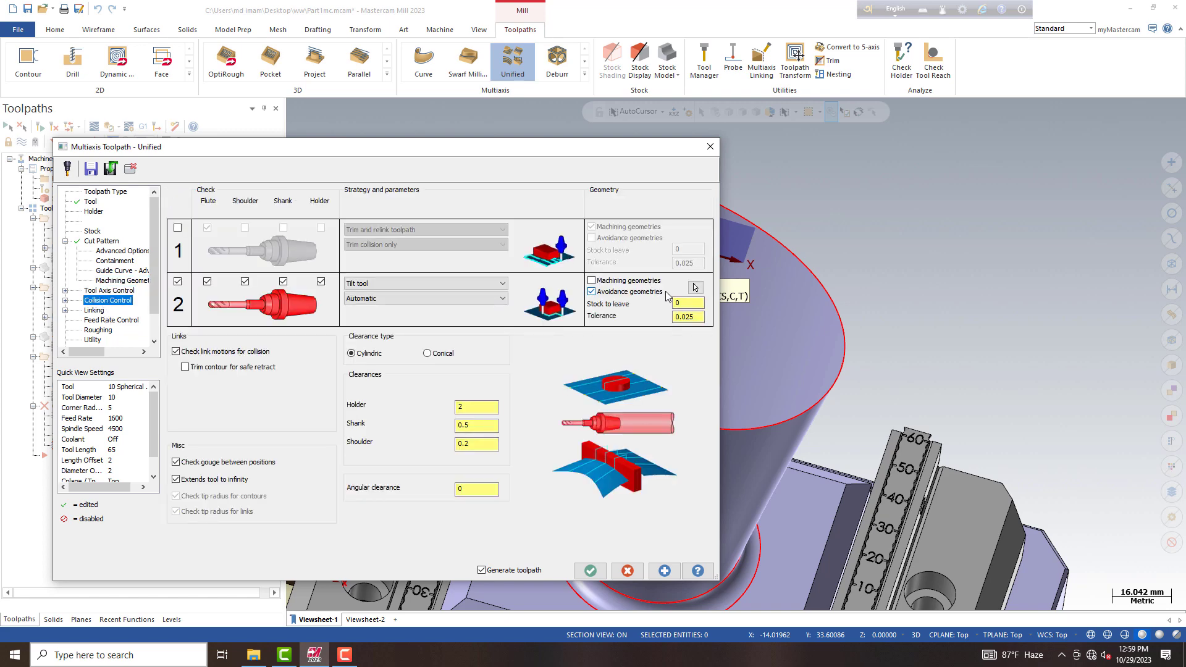
{"action": "left_click", "coordinate": [695, 289]}
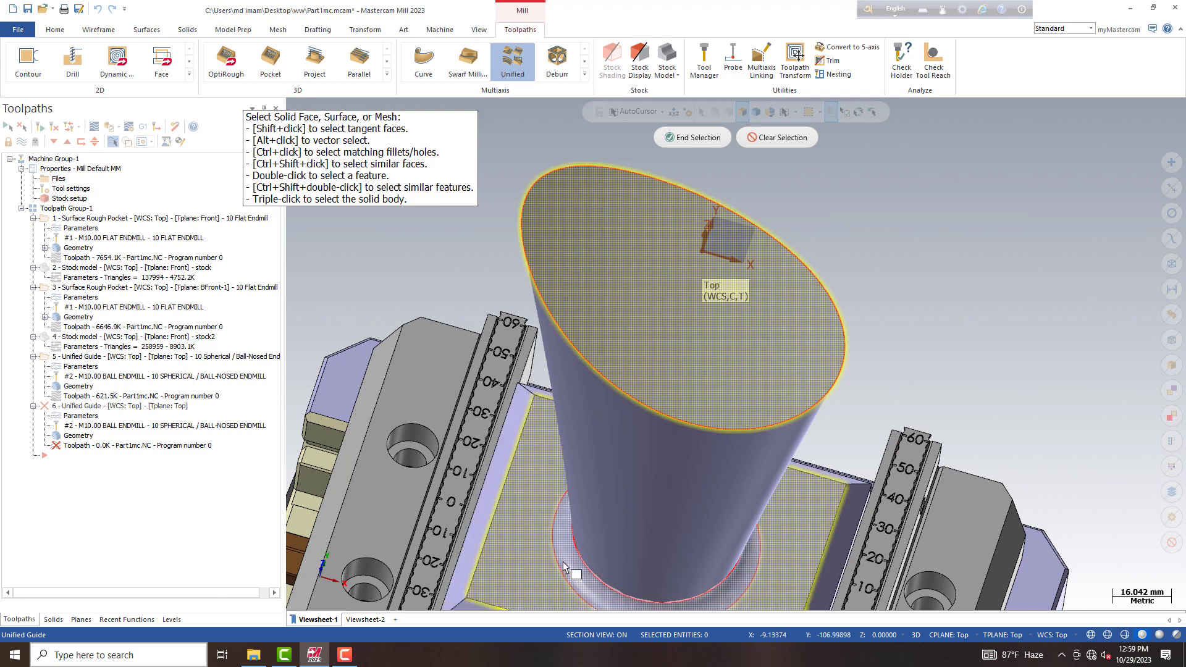
{"action": "scroll", "coordinate": [546, 457], "scroll_direction": "down", "scroll_amount": 2}
{"action": "scroll", "coordinate": [544, 428], "scroll_direction": "down", "scroll_amount": 2}
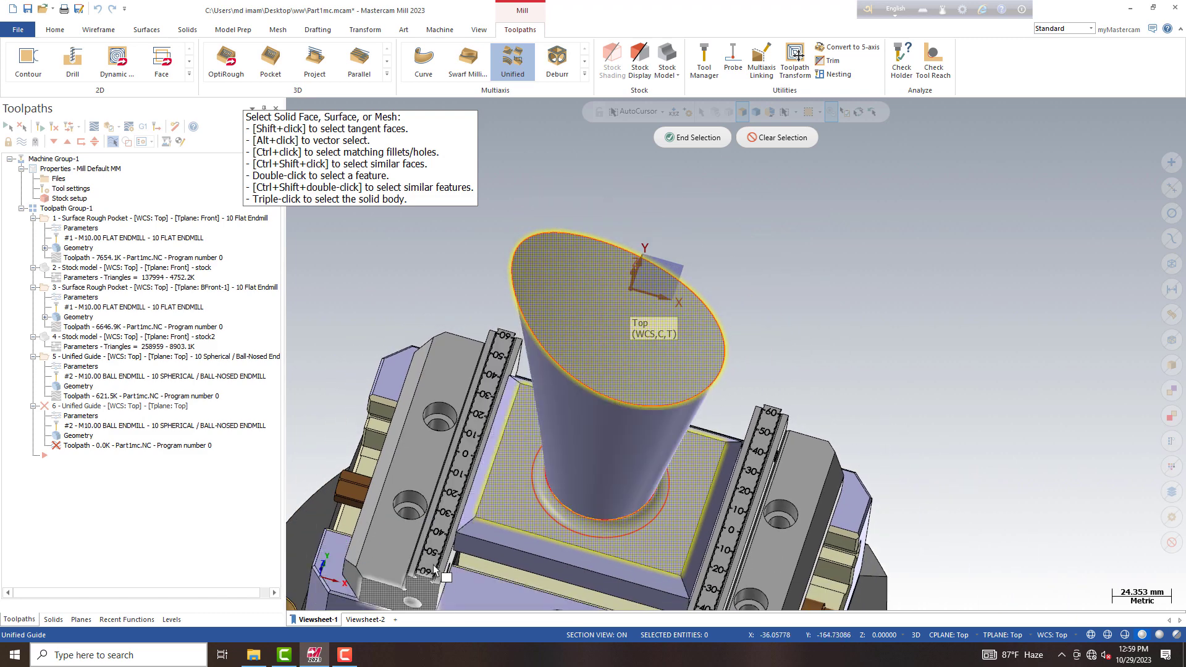
{"action": "left_click", "coordinate": [472, 451]}
{"action": "left_click", "coordinate": [723, 570]}
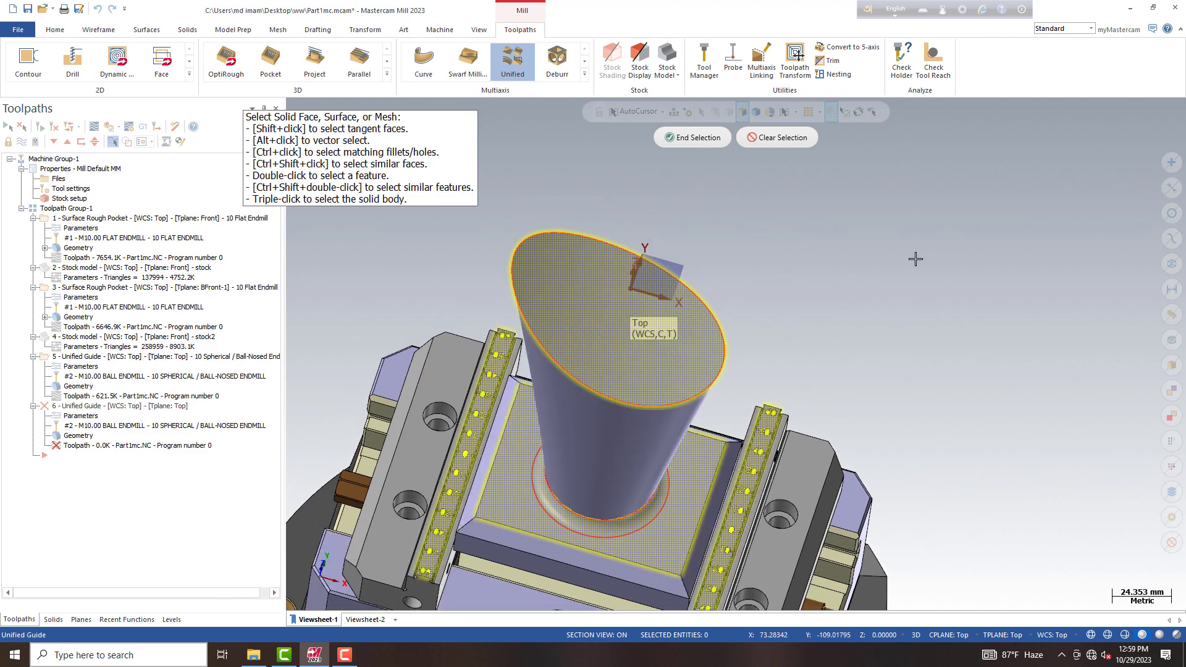
{"action": "left_click", "coordinate": [683, 138]}
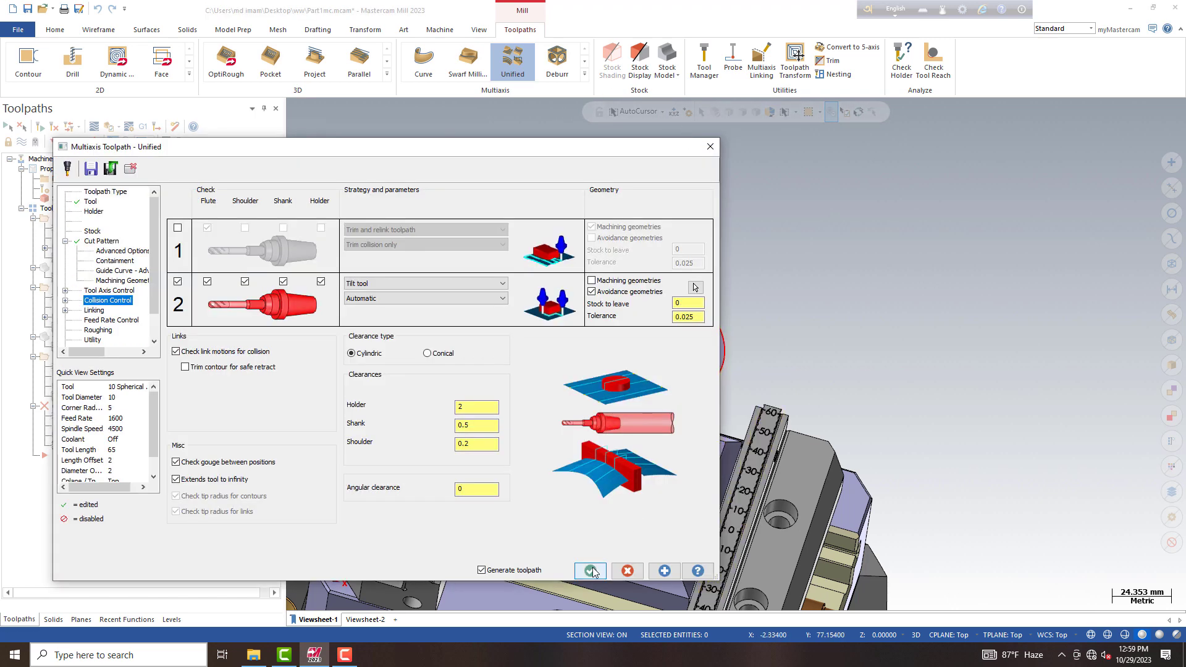
{"action": "left_click", "coordinate": [591, 570]}
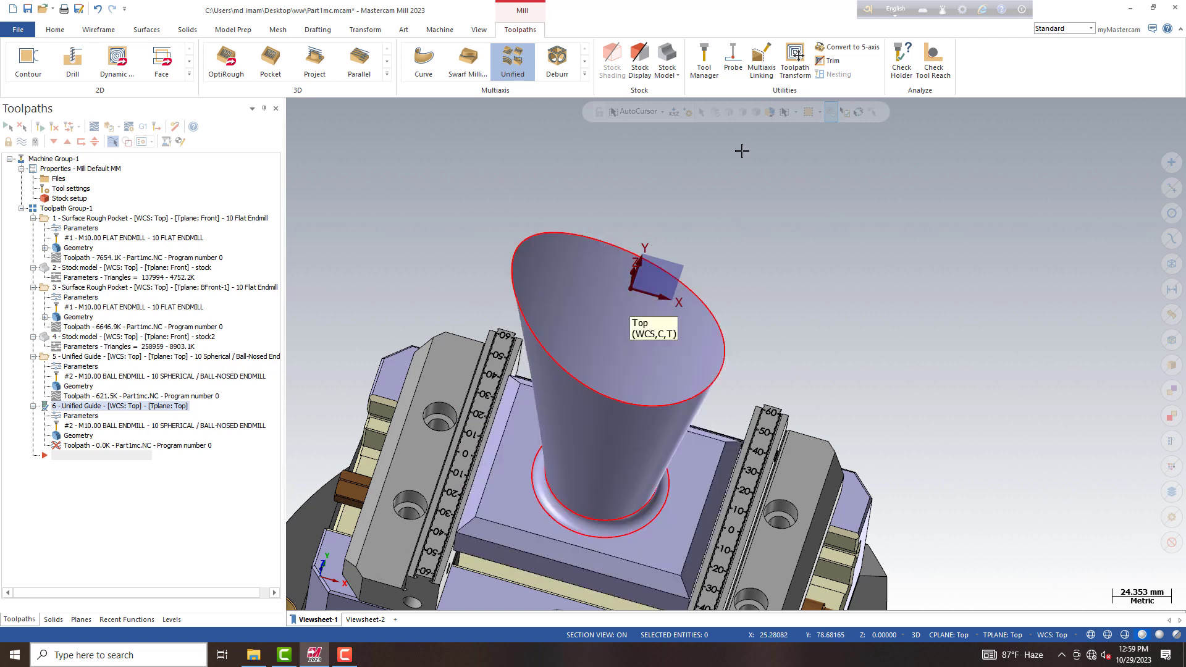
Step: Set operation 6's Linking to Direct small-gap links and Automatic clearance height, then regenerate it
{"action": "mouse_move", "coordinate": [738, 182]}
{"action": "middle_mouse_down"}
{"action": "mouse_move", "coordinate": [549, 383]}
{"action": "mouse_move", "coordinate": [516, 385]}
{"action": "mouse_move", "coordinate": [552, 387]}
{"action": "middle_mouse_up"}
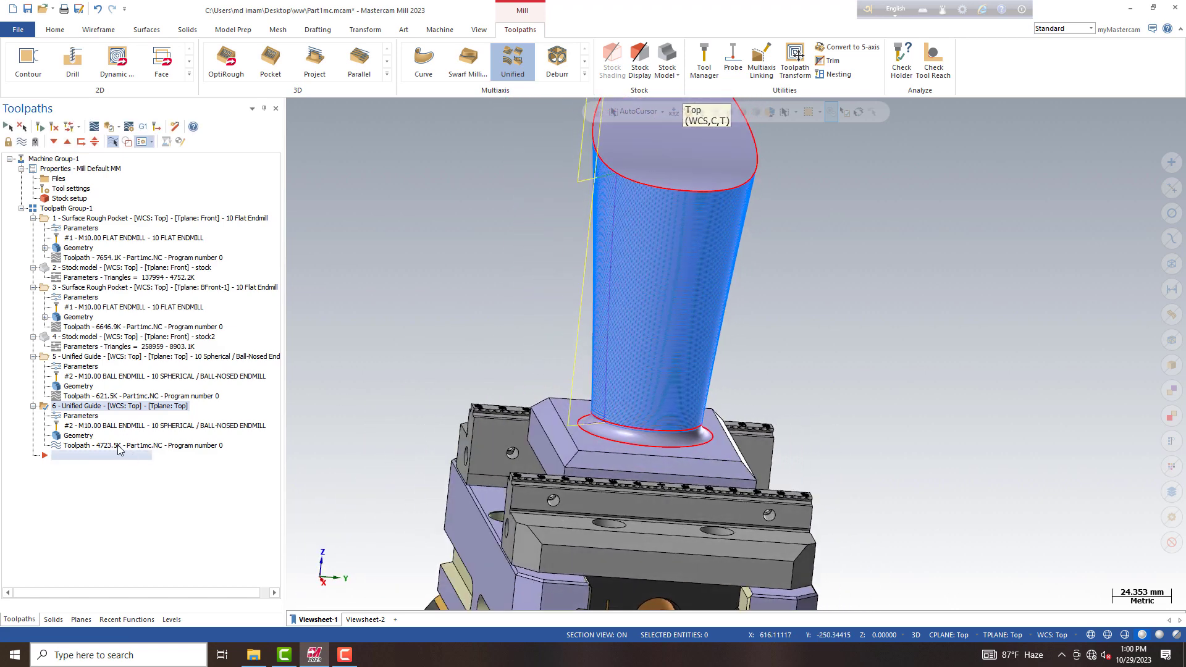
{"action": "left_click", "coordinate": [77, 420]}
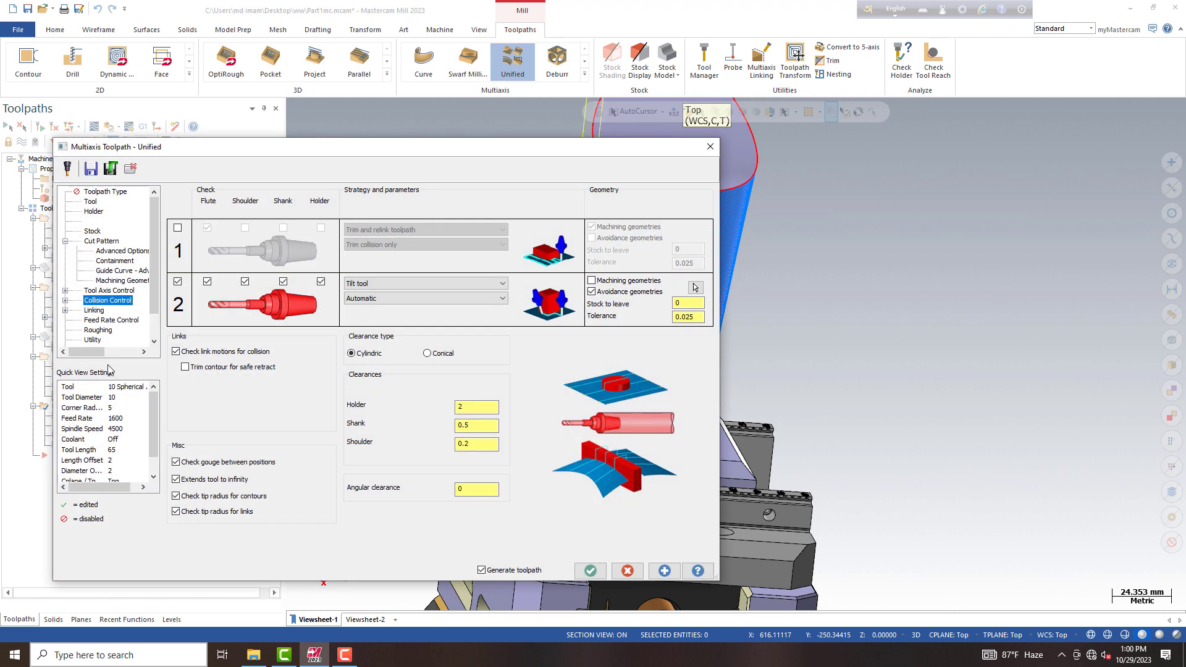
{"action": "left_click", "coordinate": [94, 310]}
{"action": "left_click", "coordinate": [286, 270]}
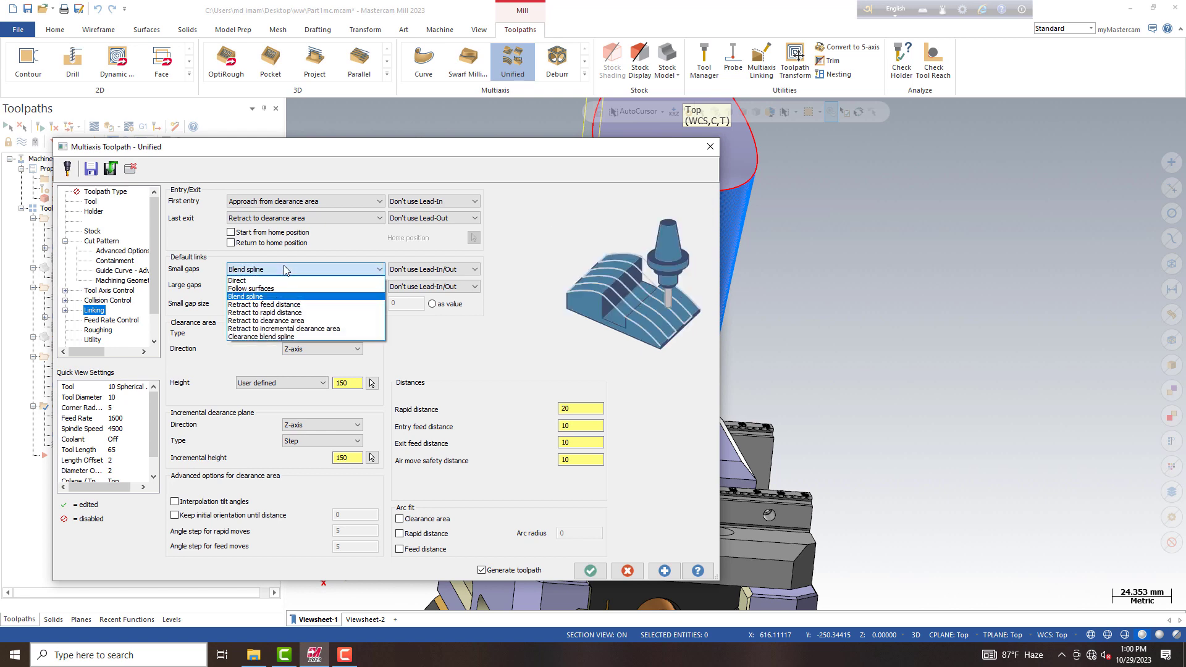
{"action": "left_click", "coordinate": [256, 280]}
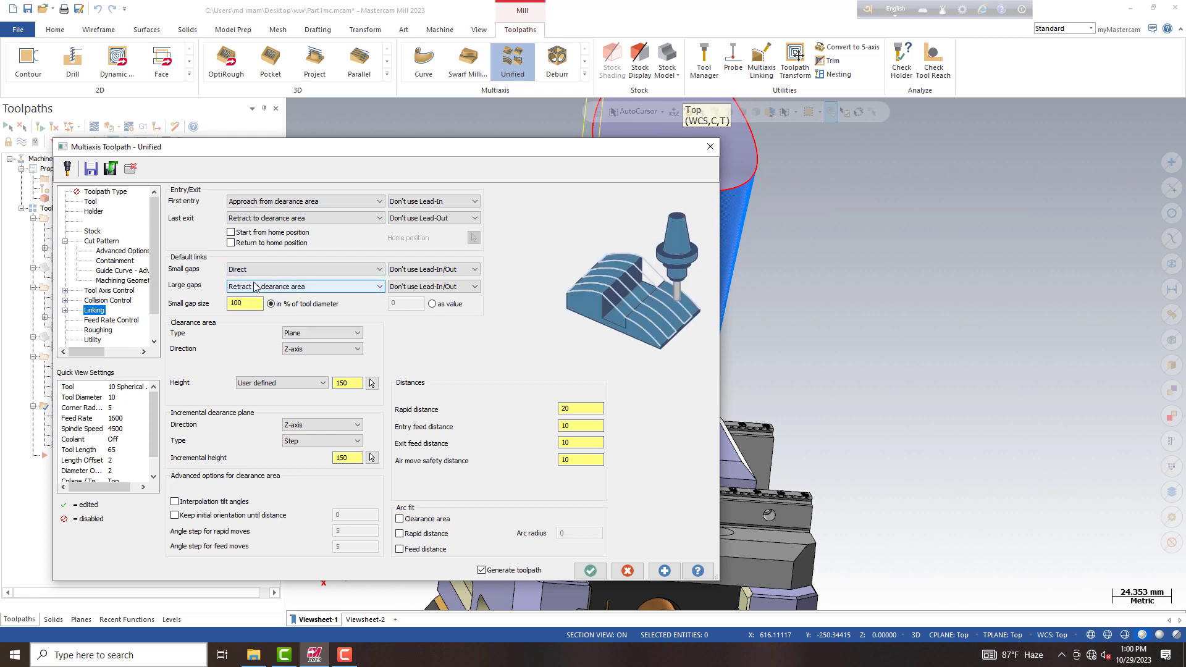
{"action": "left_click", "coordinate": [290, 383]}
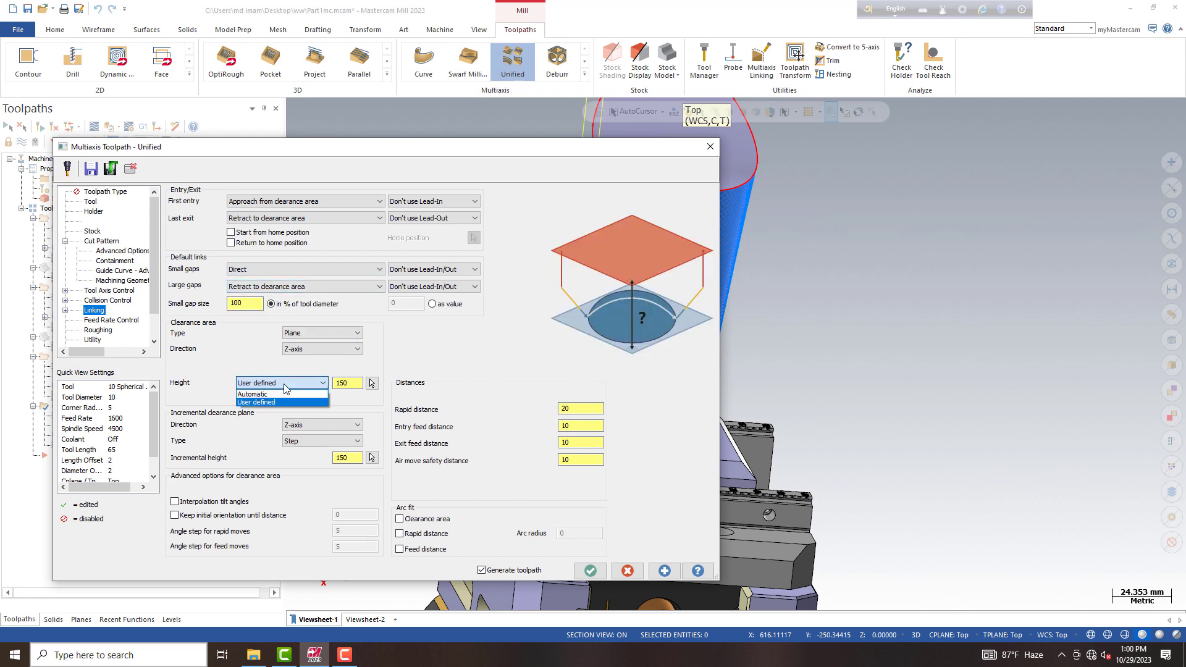
{"action": "left_click", "coordinate": [294, 401]}
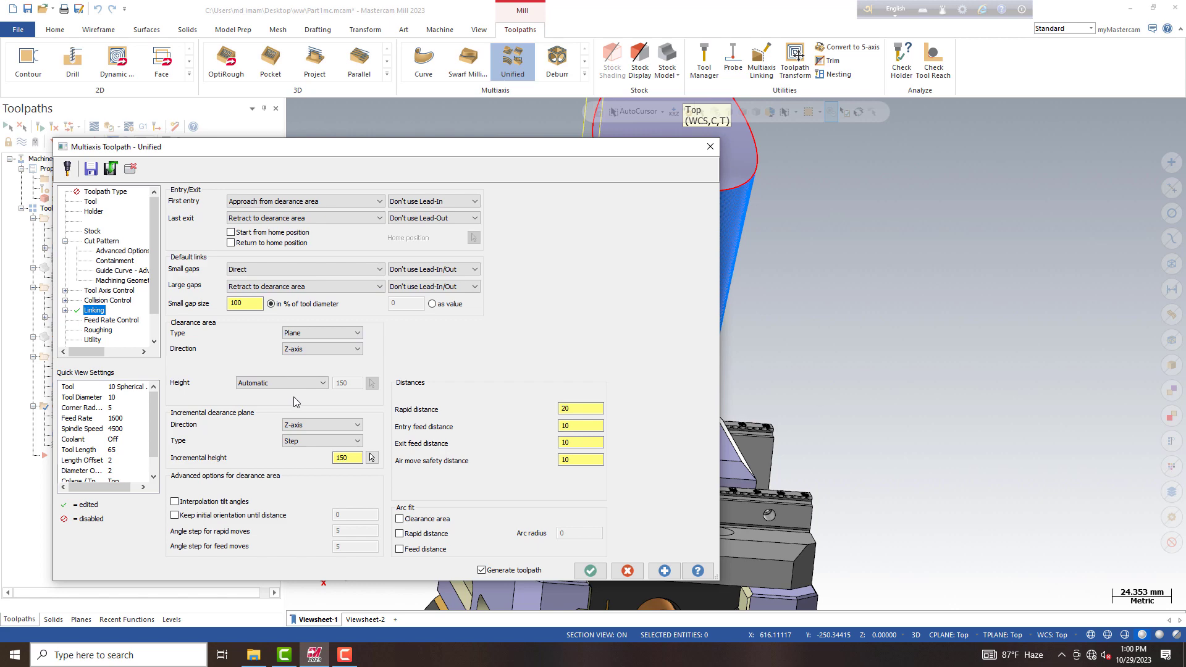
{"action": "left_click", "coordinate": [589, 571]}
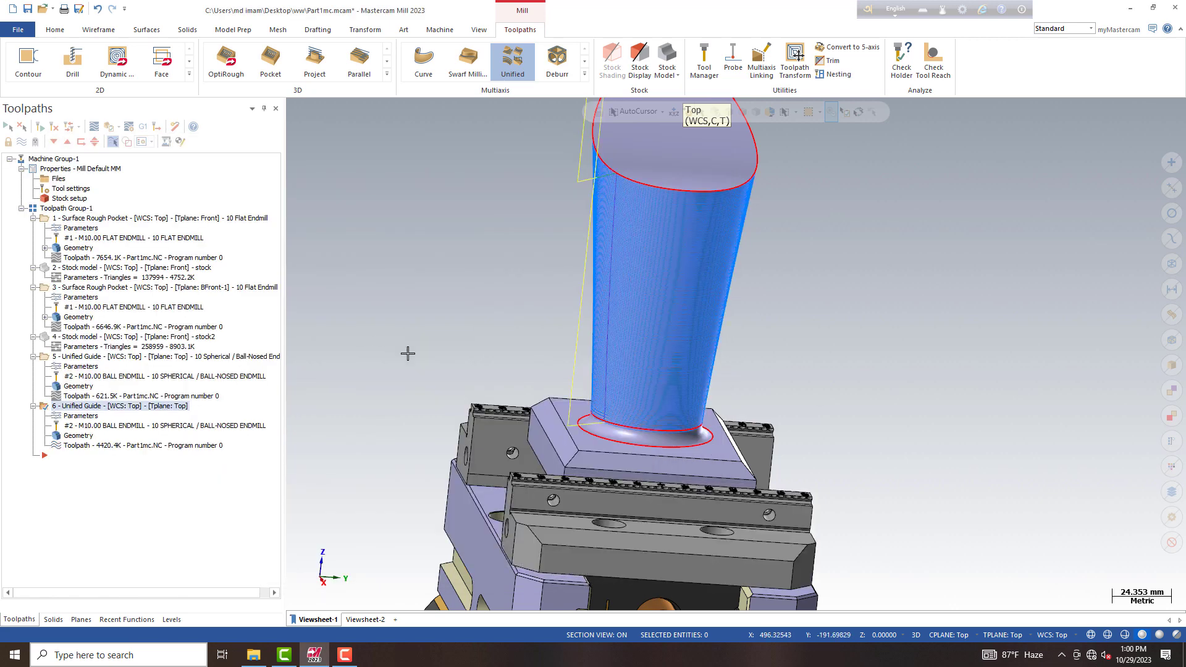
Step: Analyze operation 6's side-wall passes point by point (feed 1600, spindle 4500), then fit the view
{"action": "middle_click_drag", "start_coordinate": [408, 353], "coordinate": [432, 345]}
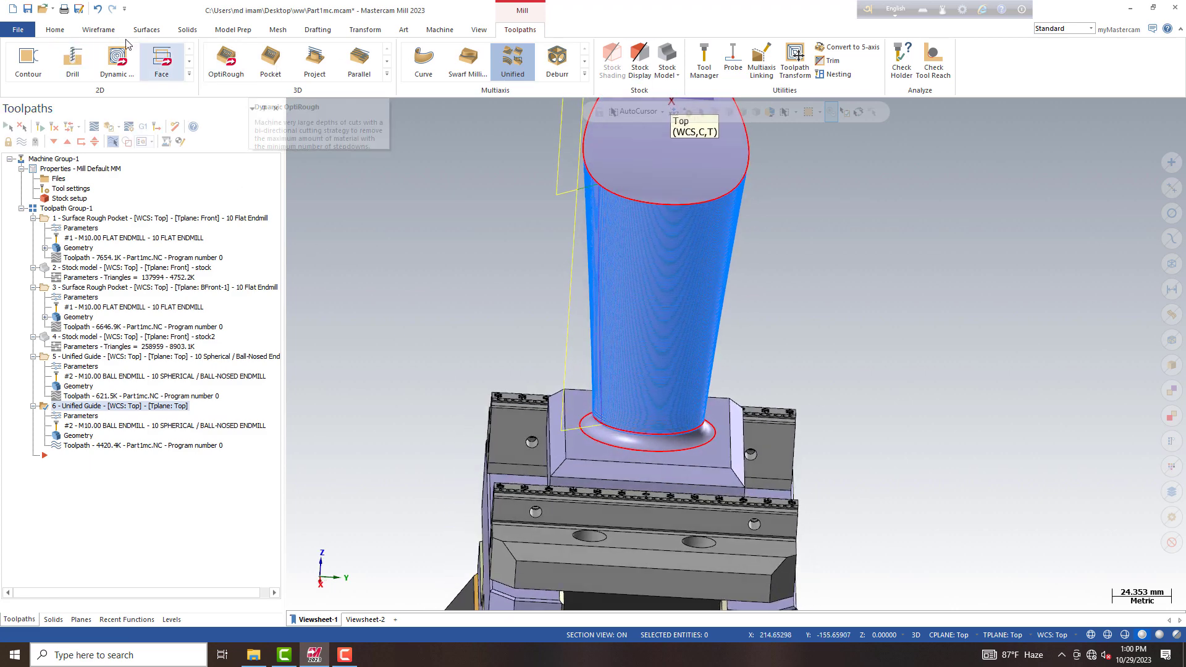
{"action": "left_click", "coordinate": [55, 30]}
{"action": "left_click", "coordinate": [616, 62]}
{"action": "scroll", "coordinate": [574, 418], "scroll_direction": "up", "scroll_amount": 3}
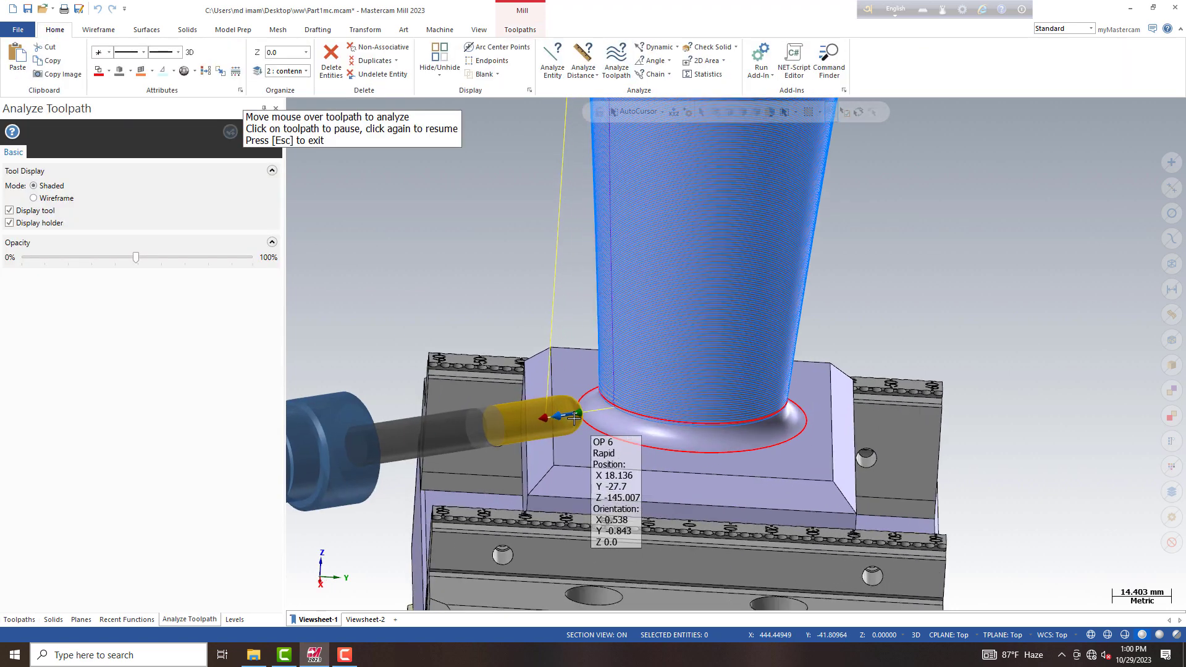
{"action": "mouse_move", "coordinate": [574, 418]}
{"action": "middle_mouse_down"}
{"action": "mouse_move", "coordinate": [593, 396]}
{"action": "mouse_move", "coordinate": [507, 419]}
{"action": "mouse_move", "coordinate": [605, 410]}
{"action": "middle_mouse_up"}
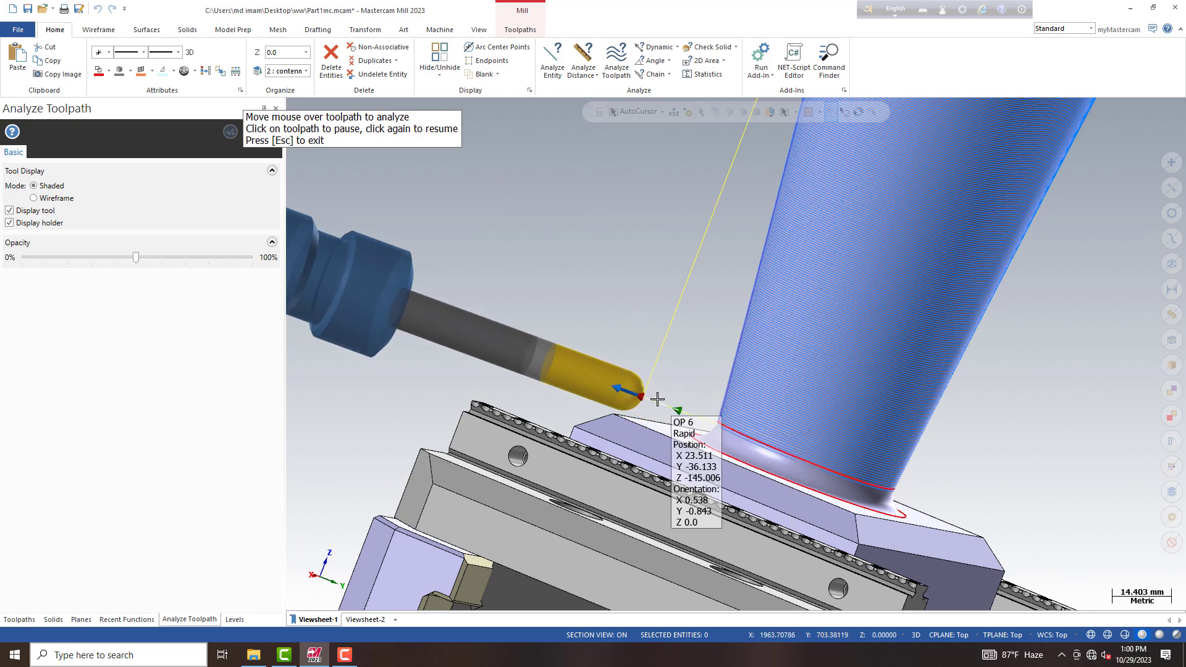
{"action": "key", "text": "Escape"}
{"action": "middle_click_drag", "start_coordinate": [656, 405], "coordinate": [564, 307]}
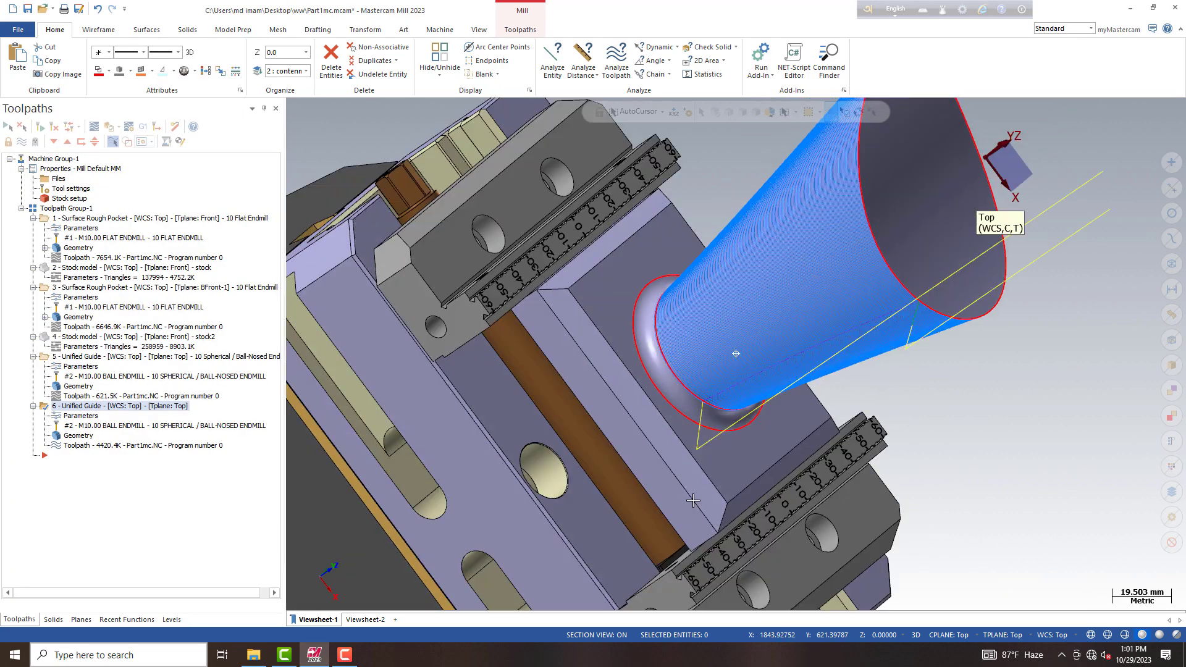
{"action": "right_click", "coordinate": [564, 307]}
{"action": "left_click", "coordinate": [535, 351]}
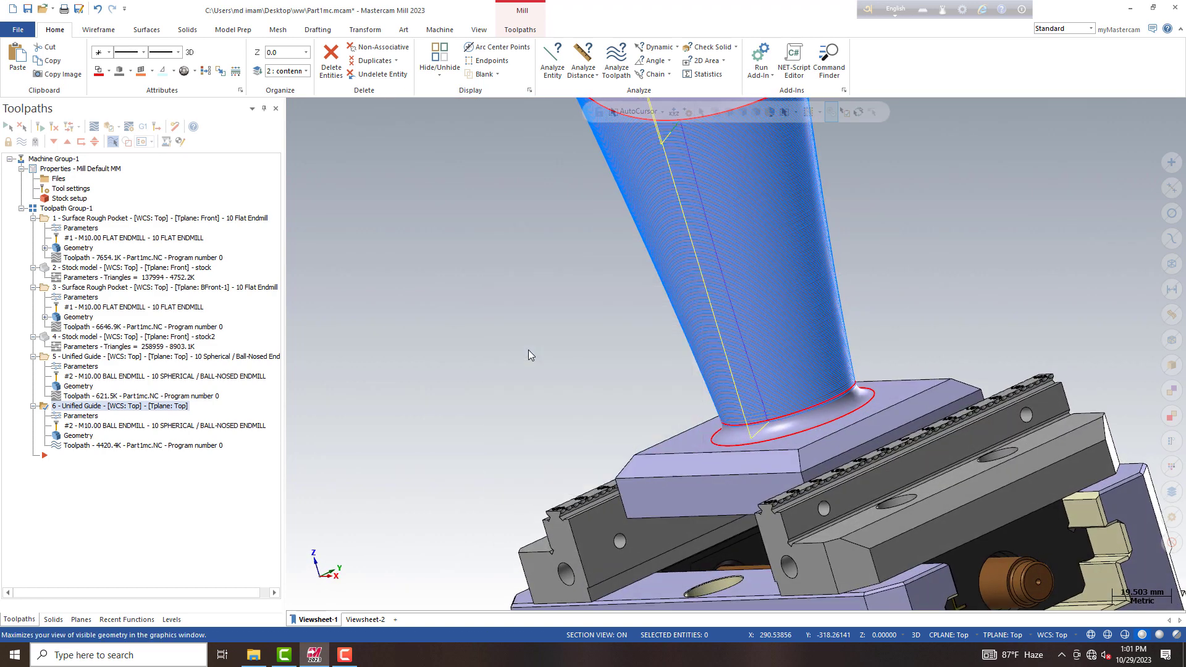
Step: Play operation 6's backplot, zooming in on the ball endmill sweeping the side wall, then close it
{"action": "left_click", "coordinate": [94, 126]}
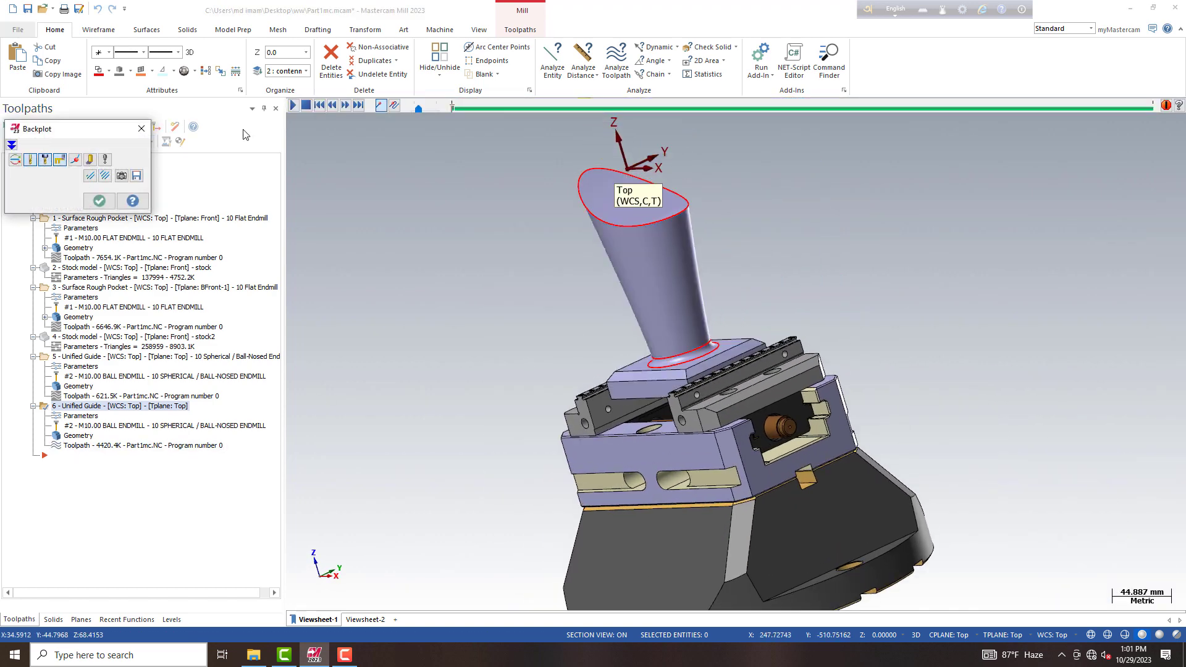
{"action": "left_click", "coordinate": [294, 106]}
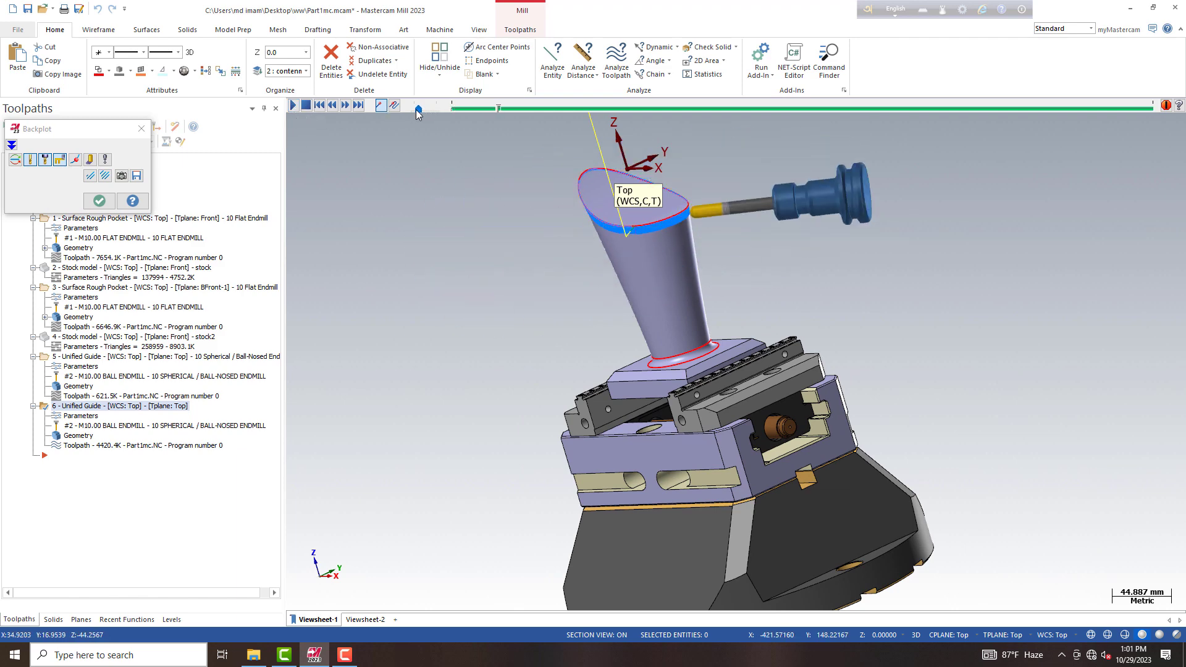
{"action": "scroll", "coordinate": [605, 236], "scroll_direction": "up", "scroll_amount": 1}
{"action": "scroll", "coordinate": [570, 191], "scroll_direction": "up", "scroll_amount": 1}
{"action": "scroll", "coordinate": [571, 193], "scroll_direction": "up", "scroll_amount": 1}
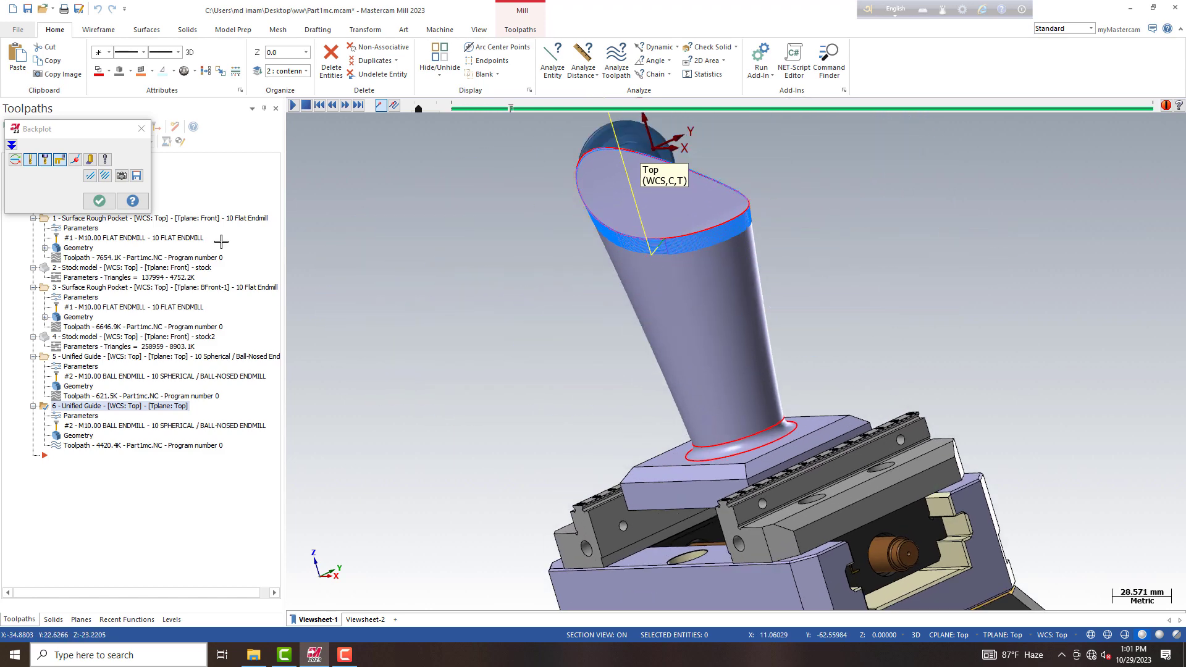
{"action": "left_click", "coordinate": [141, 129]}
Step: Start a new Unified toolpath and create a new flat endmill with a 6 mm cutting diameter
{"action": "left_click", "coordinate": [520, 29]}
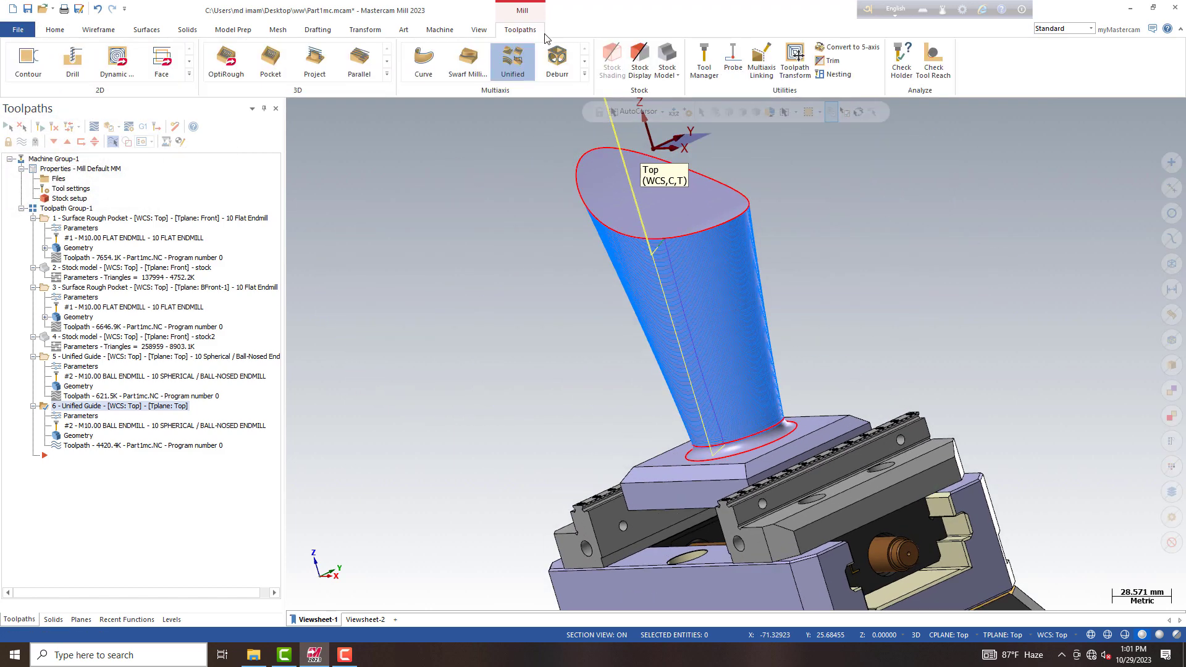
{"action": "left_click", "coordinate": [512, 61]}
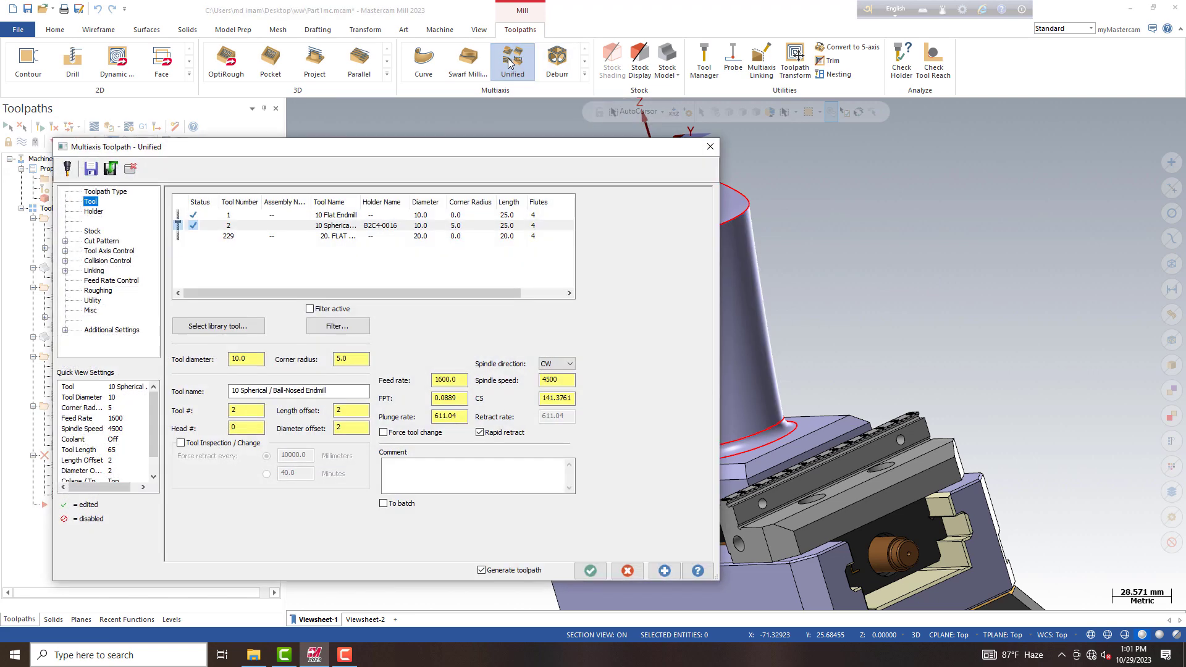
{"action": "right_click", "coordinate": [291, 258]}
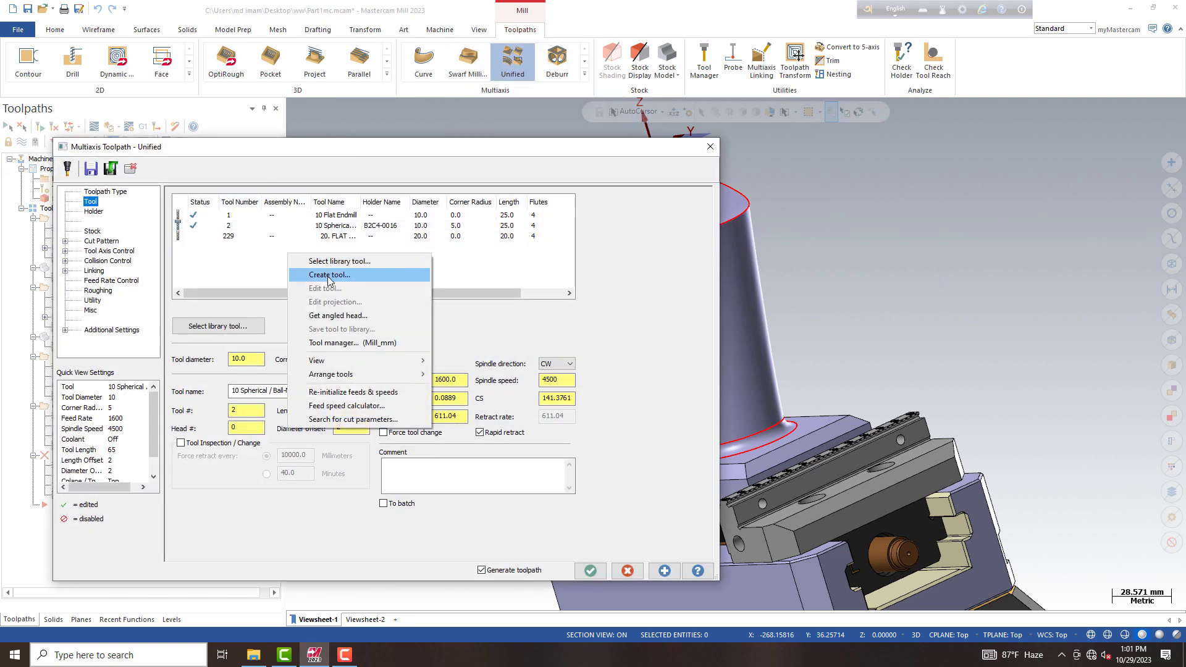
{"action": "left_click", "coordinate": [327, 272]}
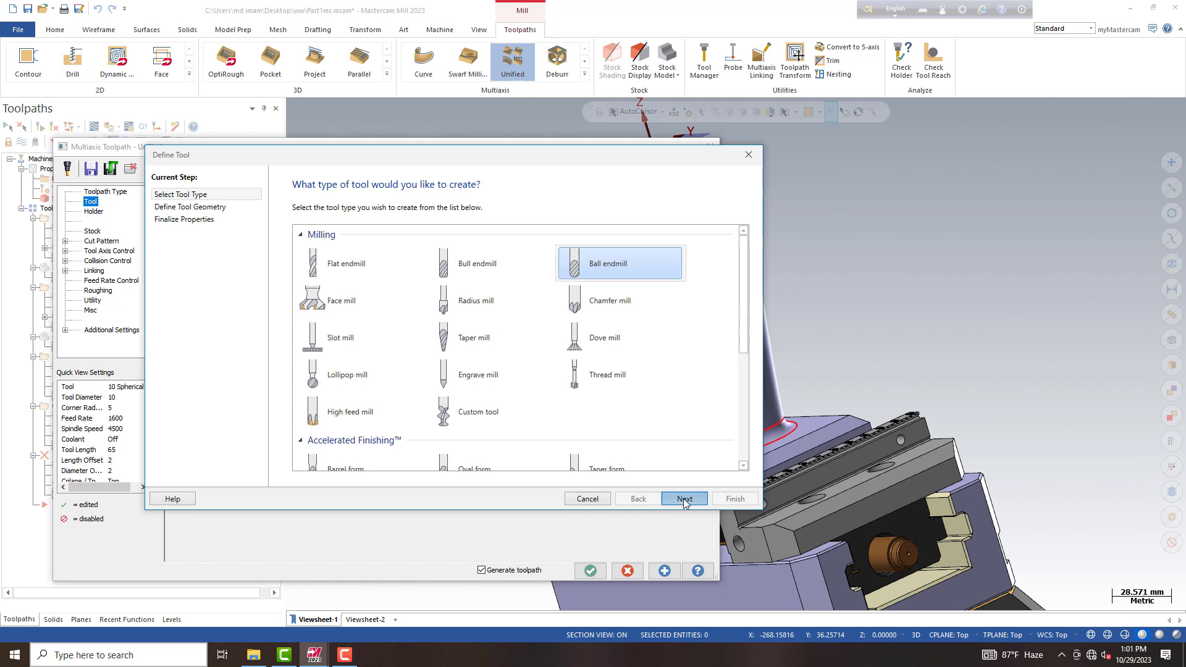
{"action": "left_click", "coordinate": [683, 498]}
{"action": "type", "text": "6"}
{"action": "key", "text": "Tab"}
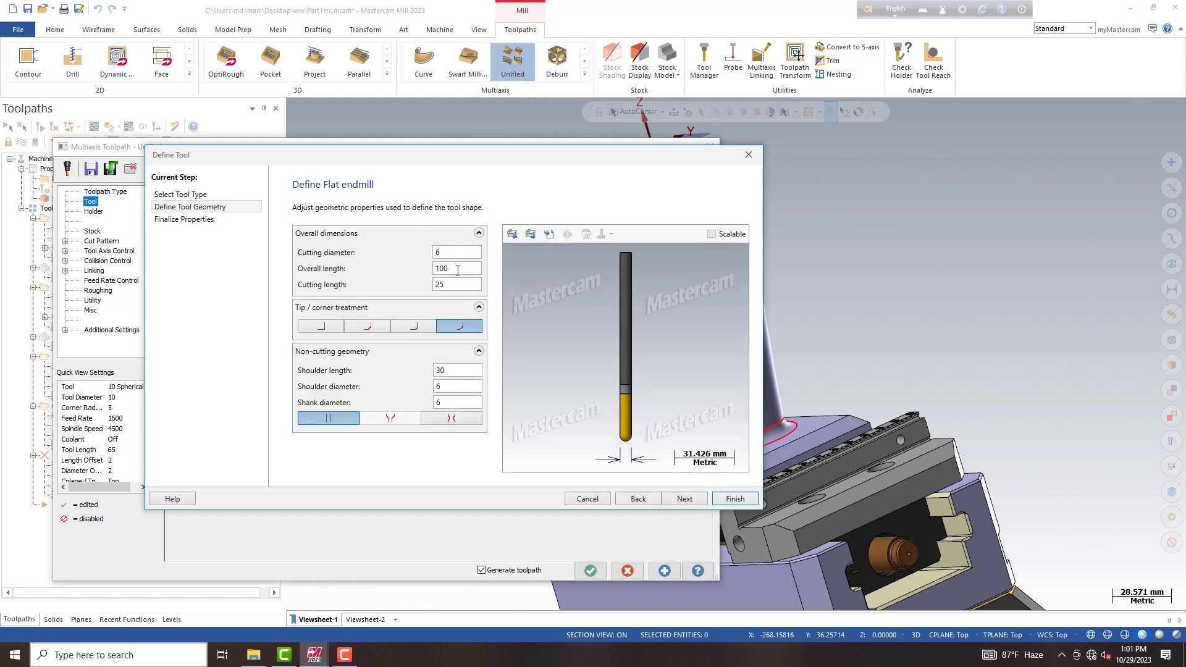
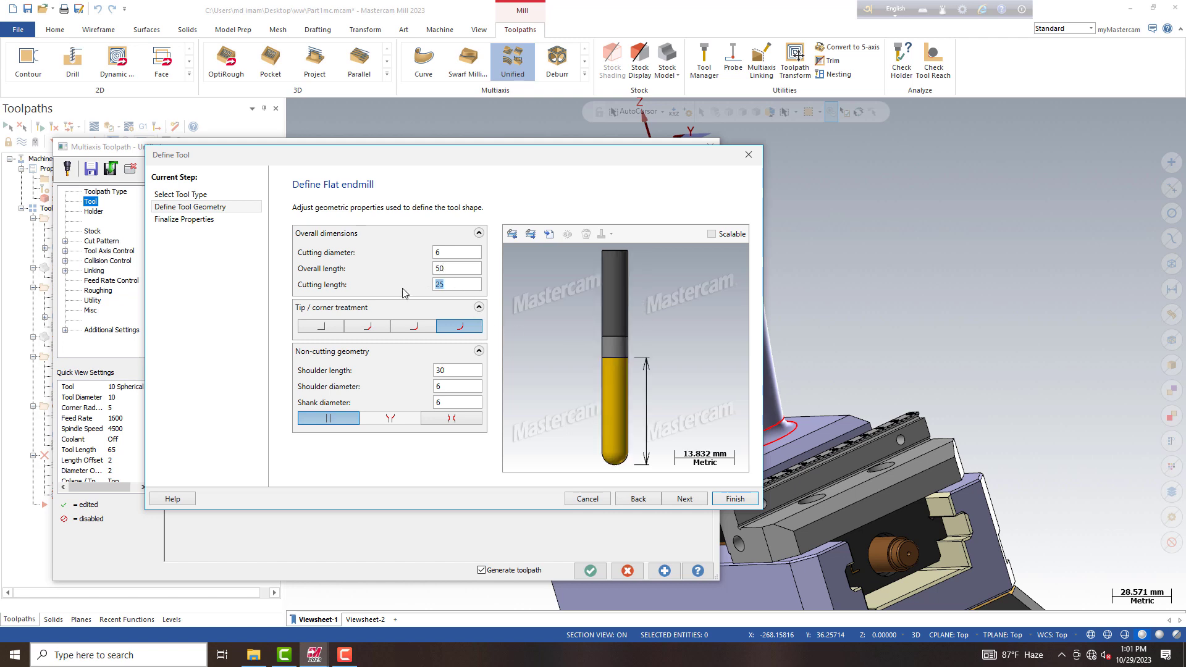
Step: Finish defining tool 3 with cutting length 10 and shoulder length 20
{"action": "type", "text": "0"}
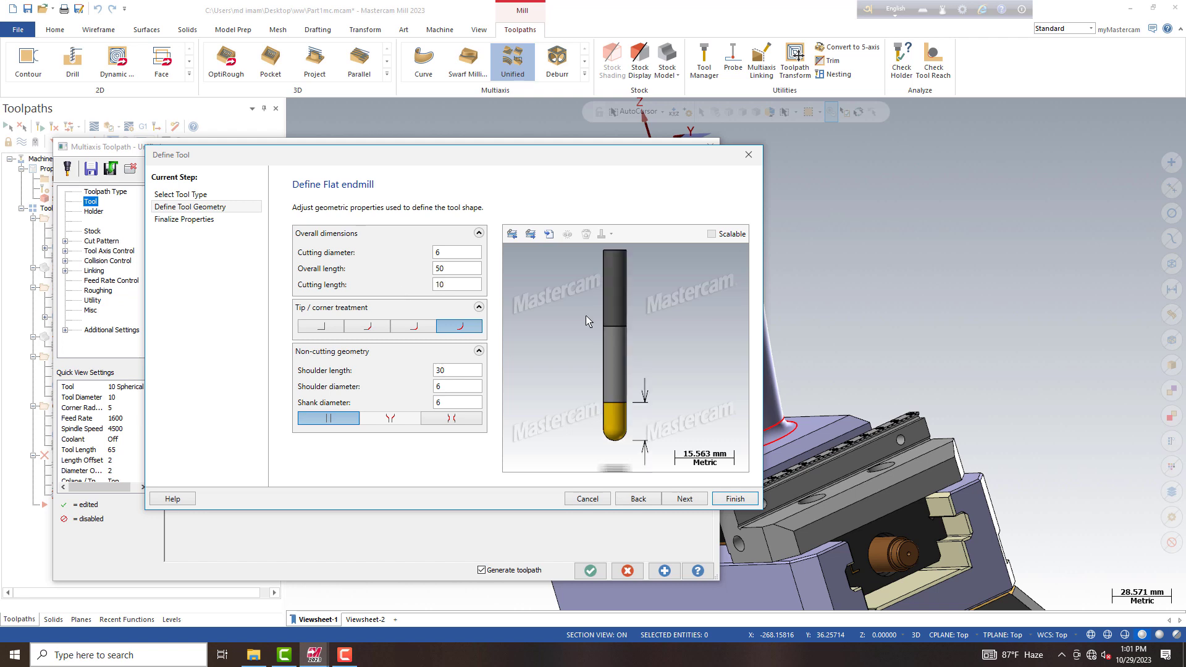
{"action": "key", "text": "Tab"}
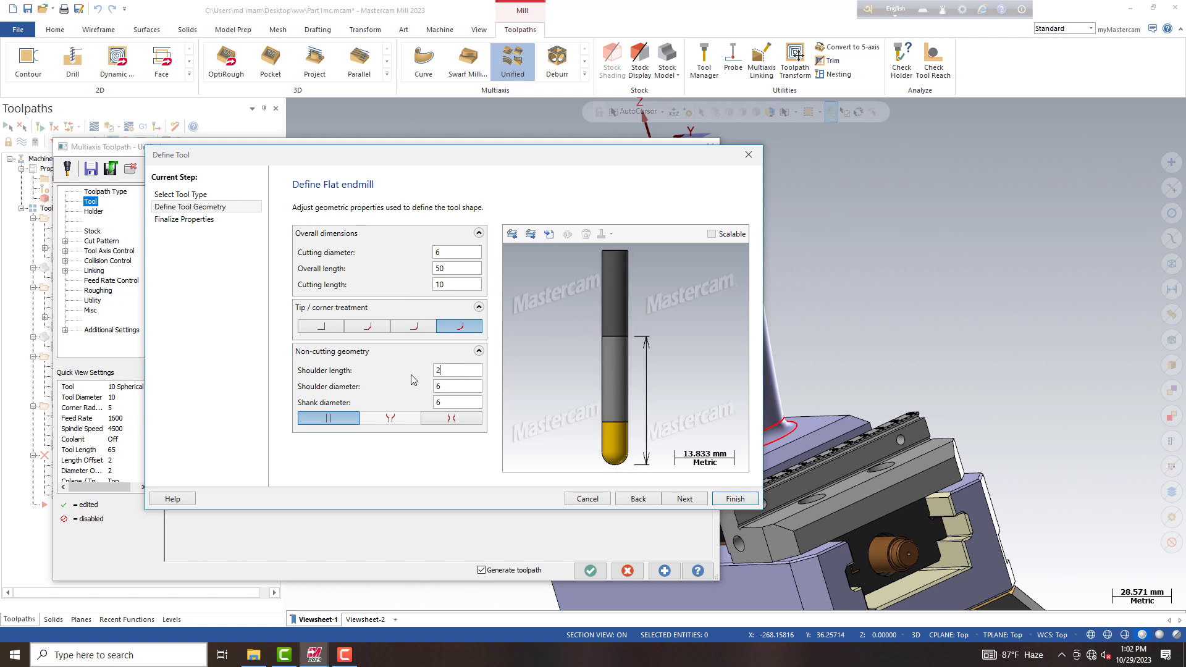
{"action": "type", "text": "0"}
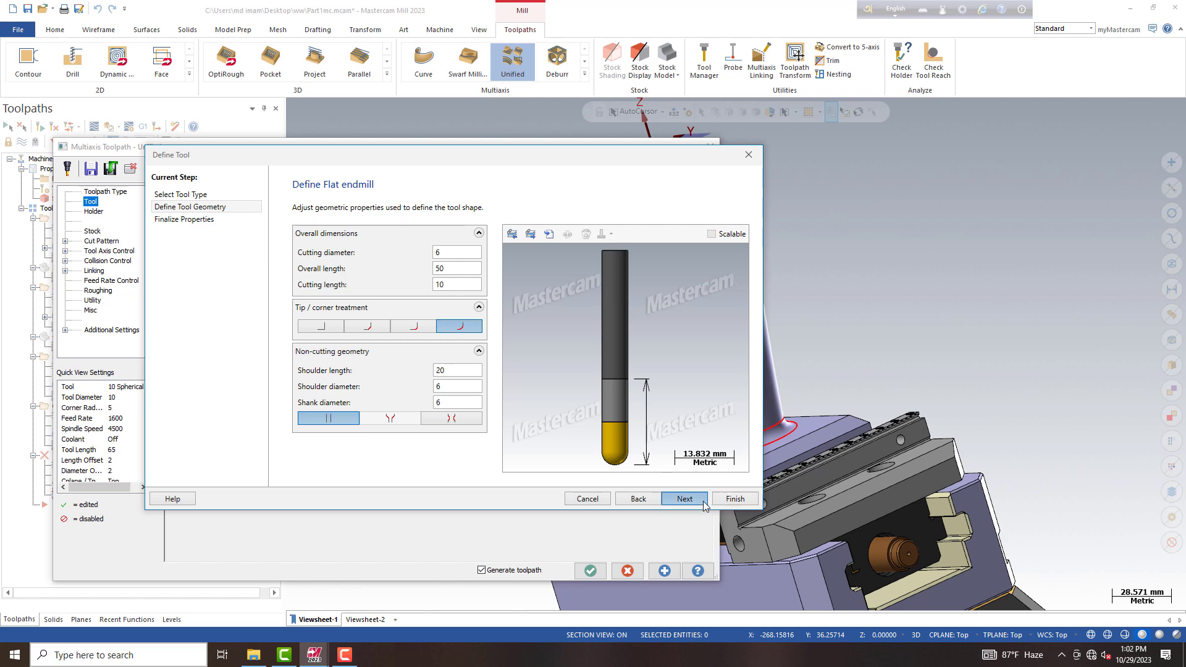
{"action": "left_click", "coordinate": [684, 498]}
{"action": "left_click", "coordinate": [735, 500]}
{"action": "type", "text": "5000"}
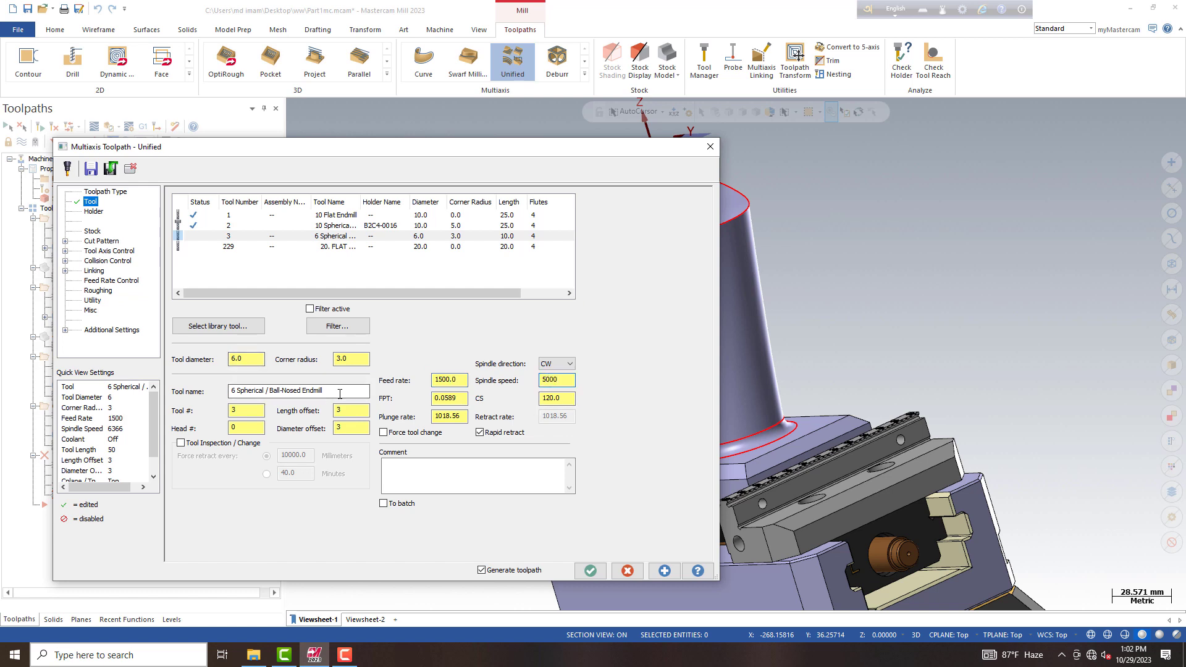
Step: Copy the tool name into the operation's Comment field
{"action": "left_click_drag", "start_coordinate": [340, 394], "coordinate": [232, 391]}
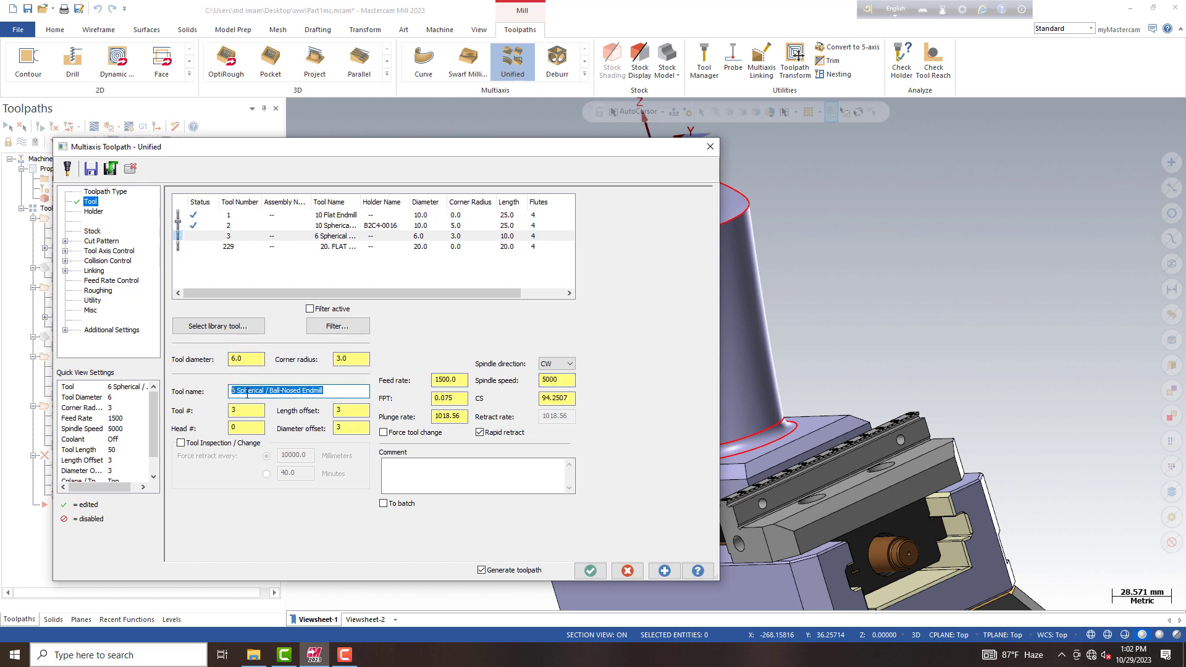
{"action": "right_click", "coordinate": [245, 391]}
{"action": "left_click", "coordinate": [277, 432]}
{"action": "left_click", "coordinate": [456, 482]}
{"action": "right_click", "coordinate": [455, 483]}
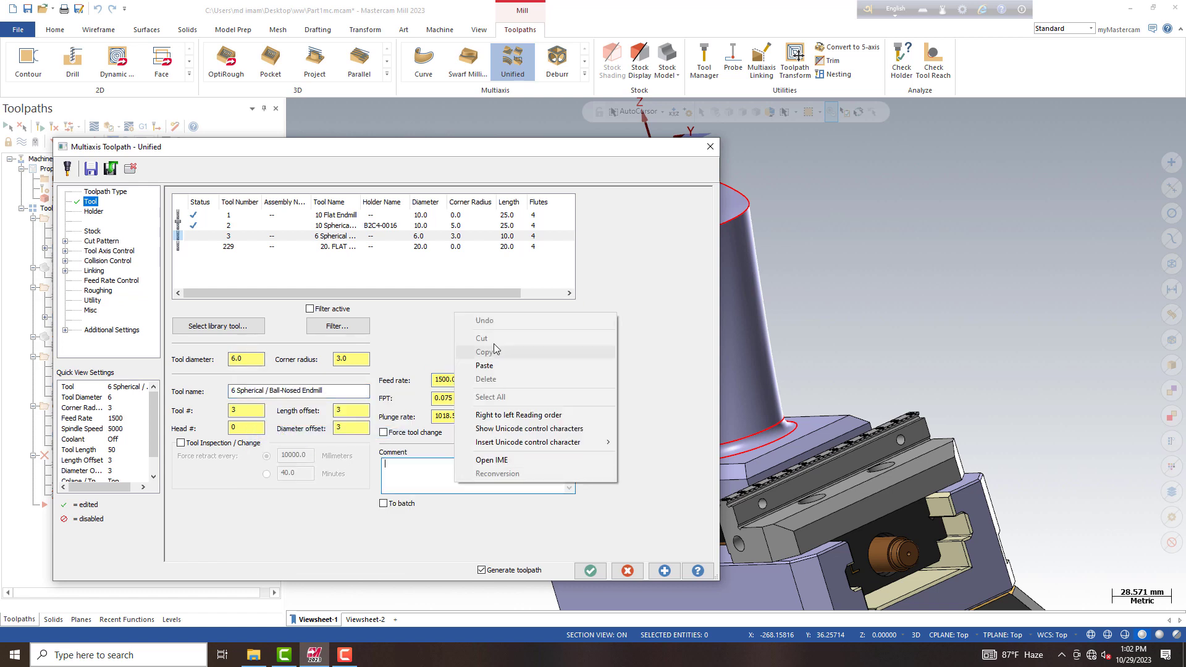
{"action": "left_click", "coordinate": [478, 363]}
{"action": "left_click", "coordinate": [246, 415]}
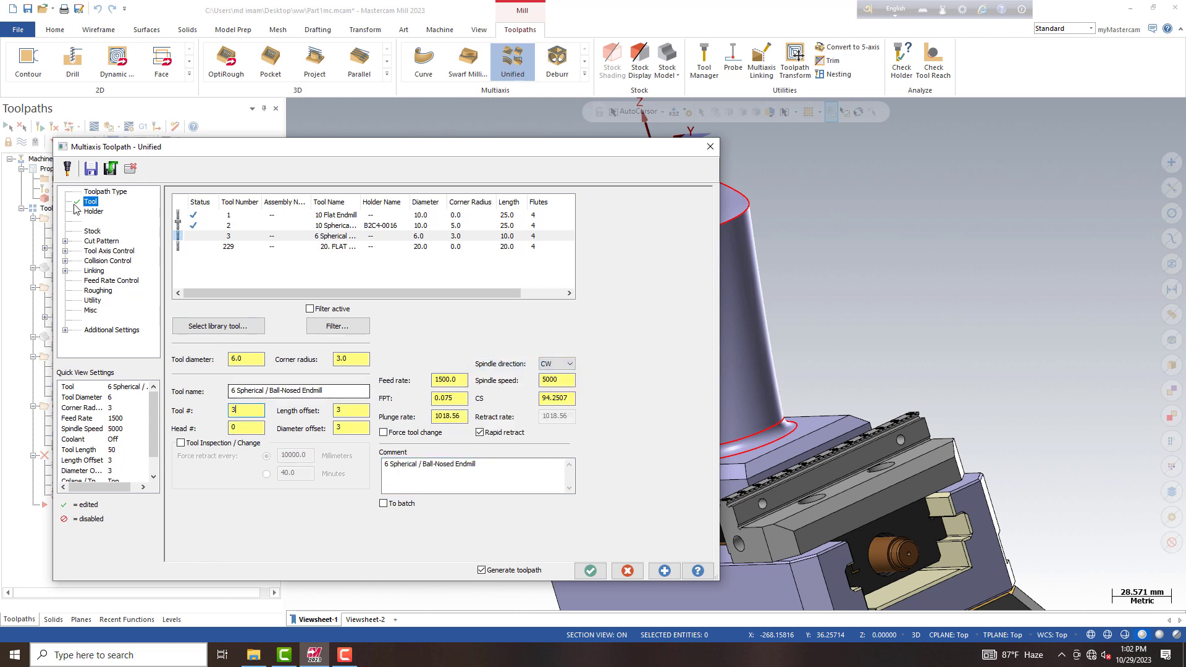
Step: Assign holder B2C4-0016 and add two Curve/Guide rows to the cut pattern
{"action": "left_click", "coordinate": [93, 212]}
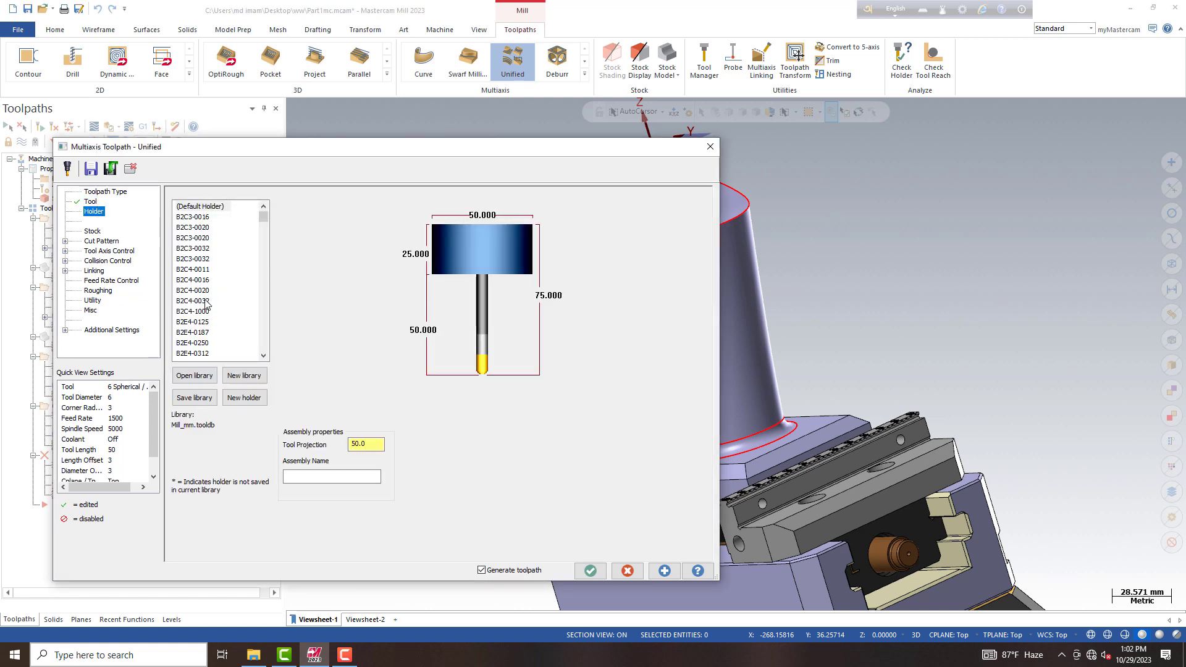
{"action": "left_click", "coordinate": [200, 280]}
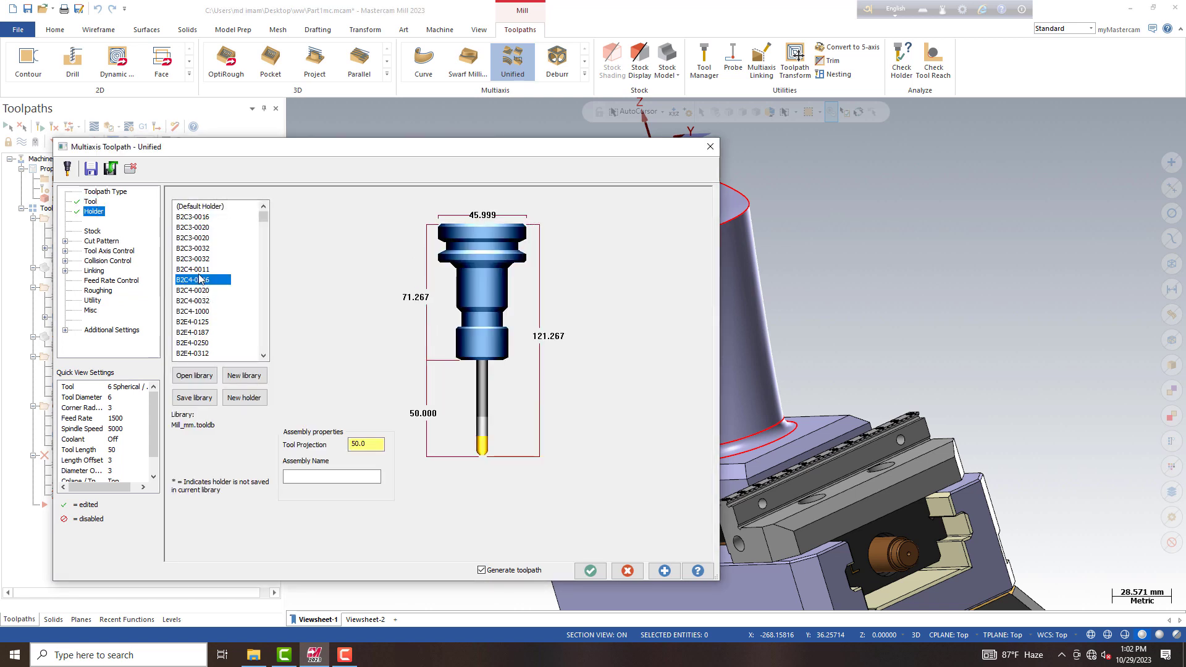
{"action": "left_click", "coordinate": [101, 241]}
{"action": "left_click", "coordinate": [225, 292]}
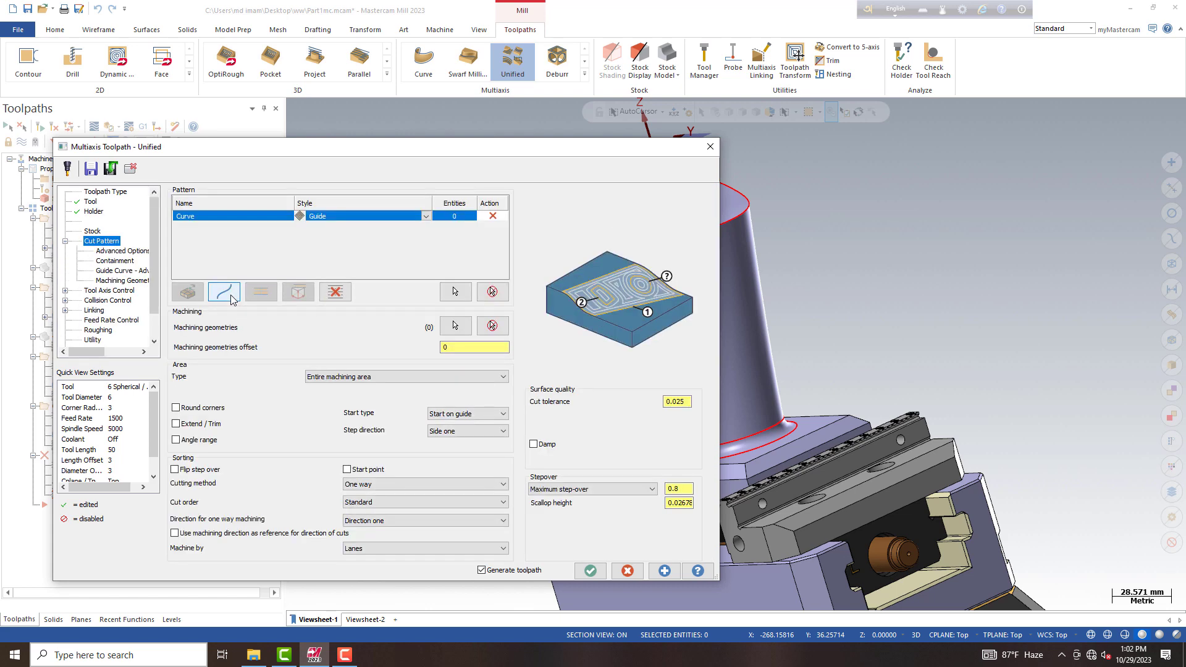
{"action": "left_click", "coordinate": [425, 216]}
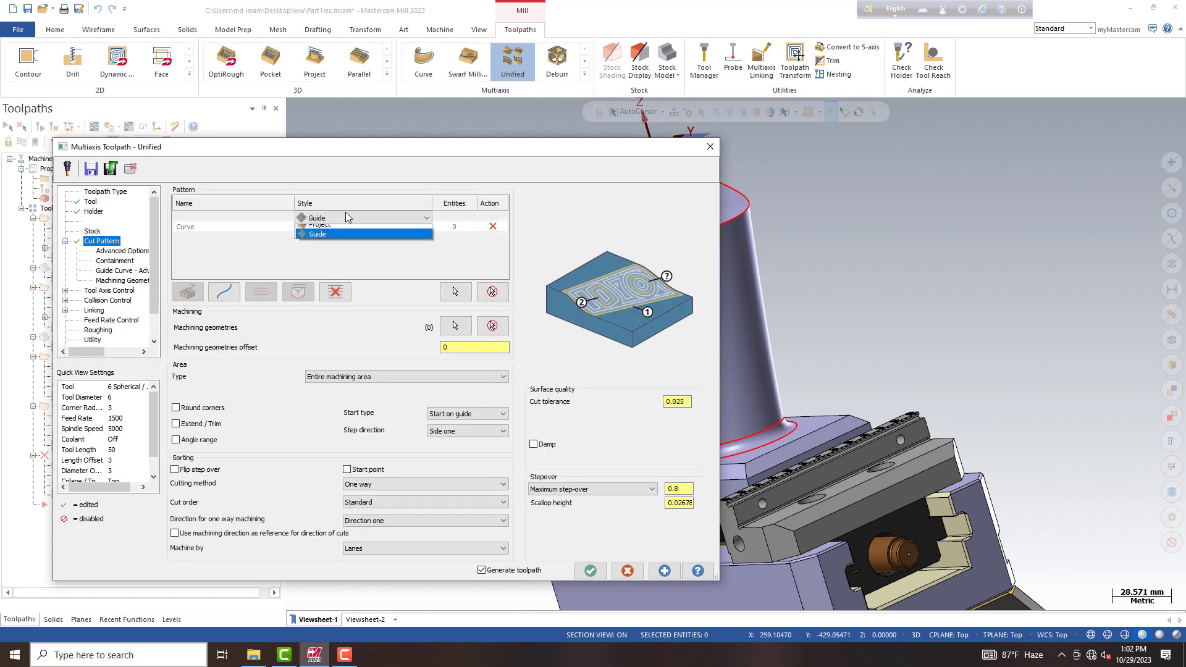
Step: Chain the part's base edge as the guide curve
{"action": "left_click", "coordinate": [454, 292]}
{"action": "left_click", "coordinate": [70, 547]}
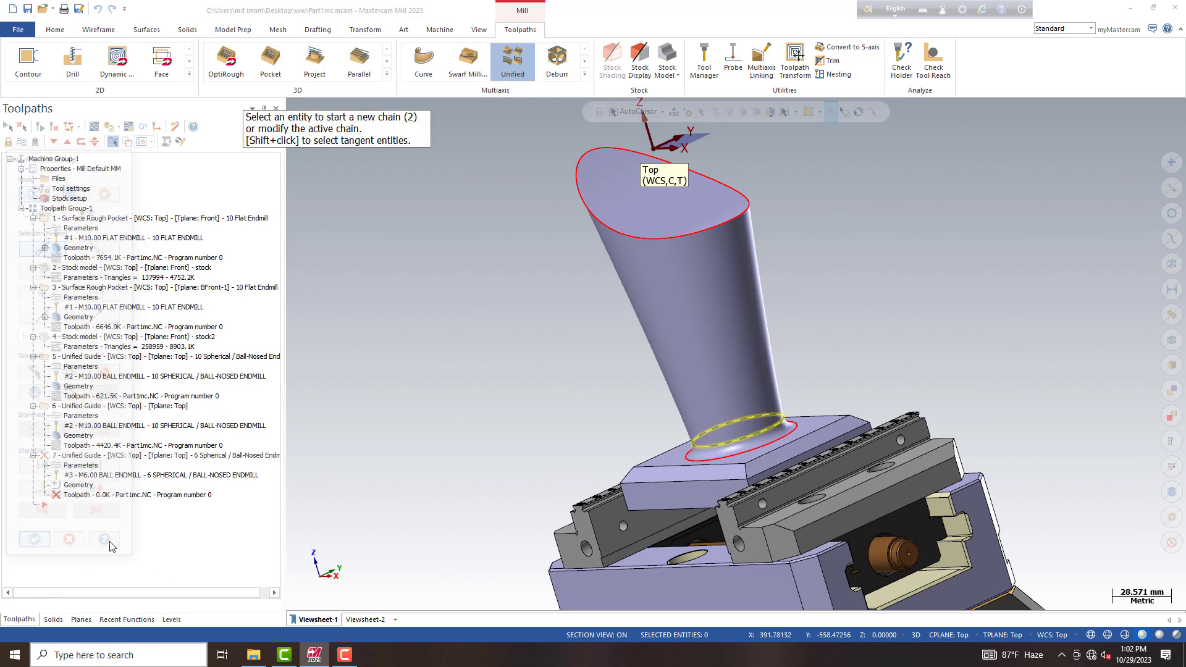
{"action": "left_click", "coordinate": [451, 292]}
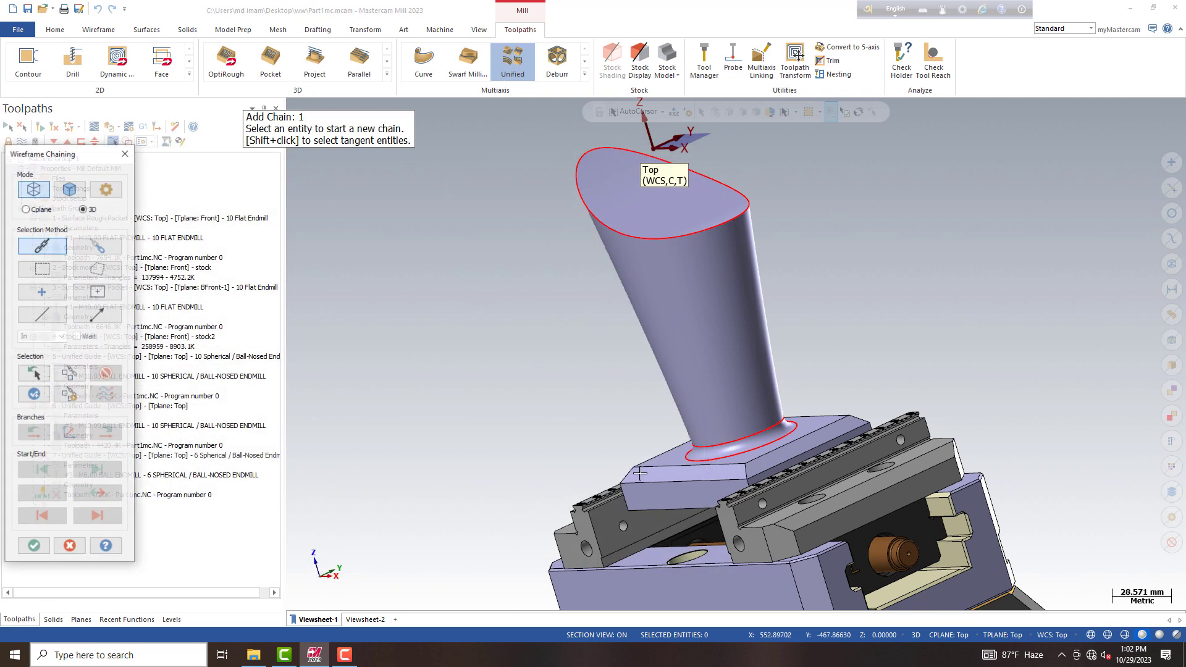
{"action": "left_click", "coordinate": [682, 457]}
{"action": "left_click", "coordinate": [34, 547]}
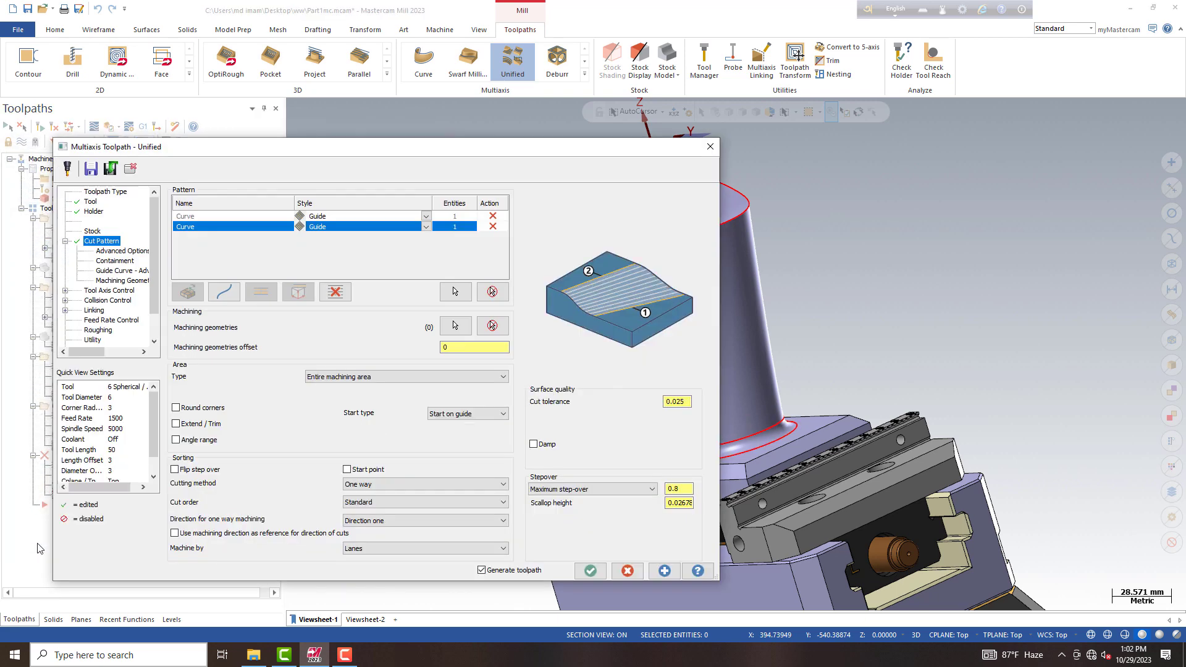
Step: Select the machining face and review the cut tolerance and 0.4 maximum stepover
{"action": "left_click", "coordinate": [456, 326]}
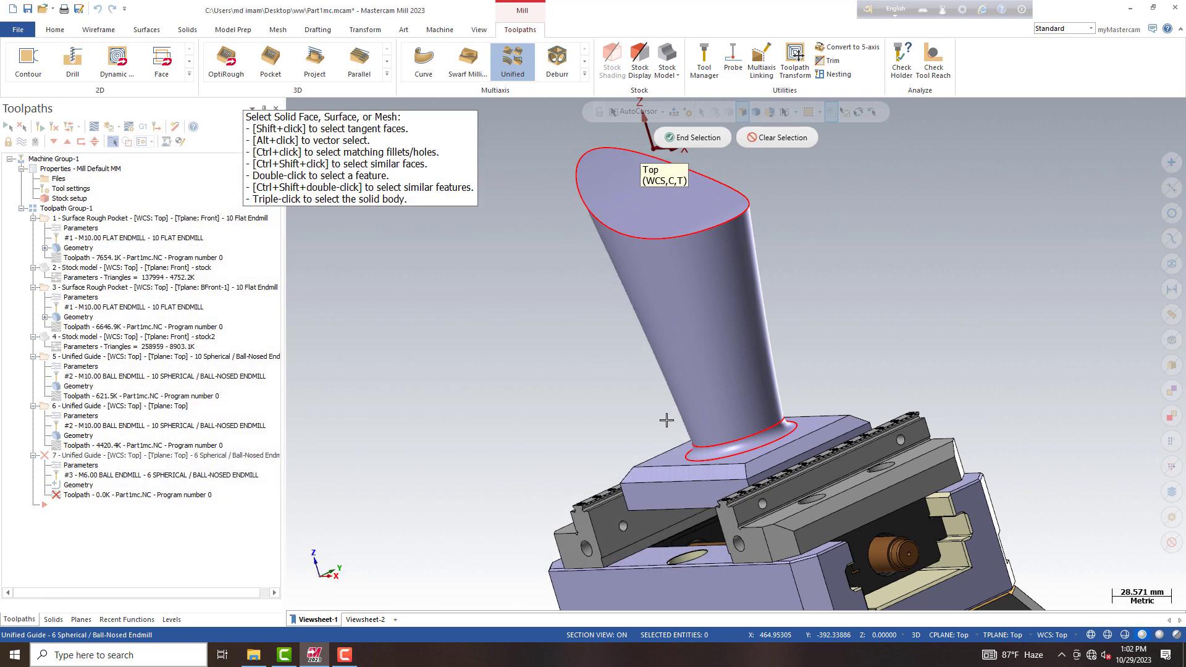
{"action": "left_click", "coordinate": [698, 139]}
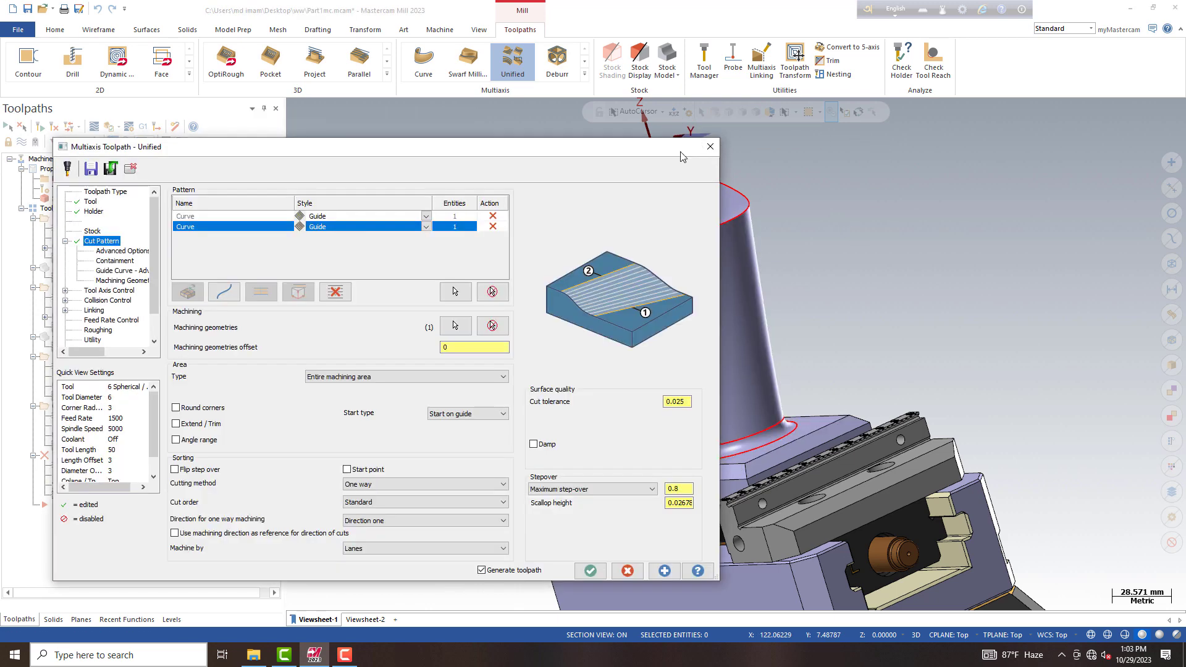
{"action": "left_click", "coordinate": [686, 404]}
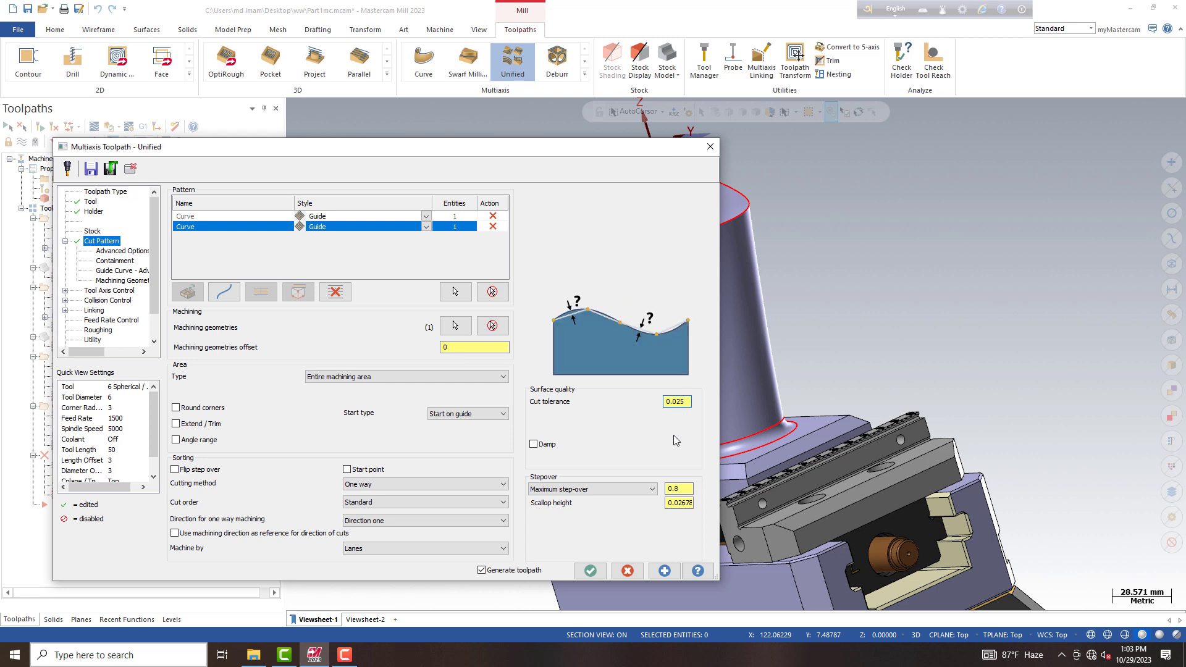
{"action": "left_click", "coordinate": [680, 488]}
{"action": "type", "text": ".4"}
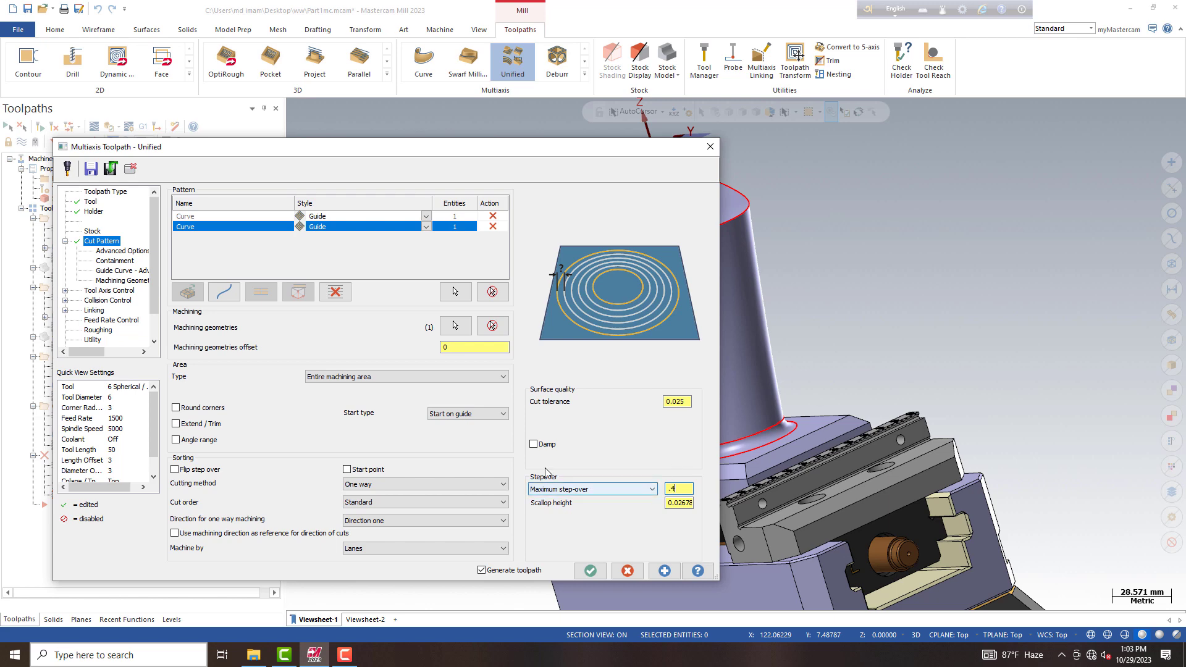
{"action": "left_click", "coordinate": [102, 290]}
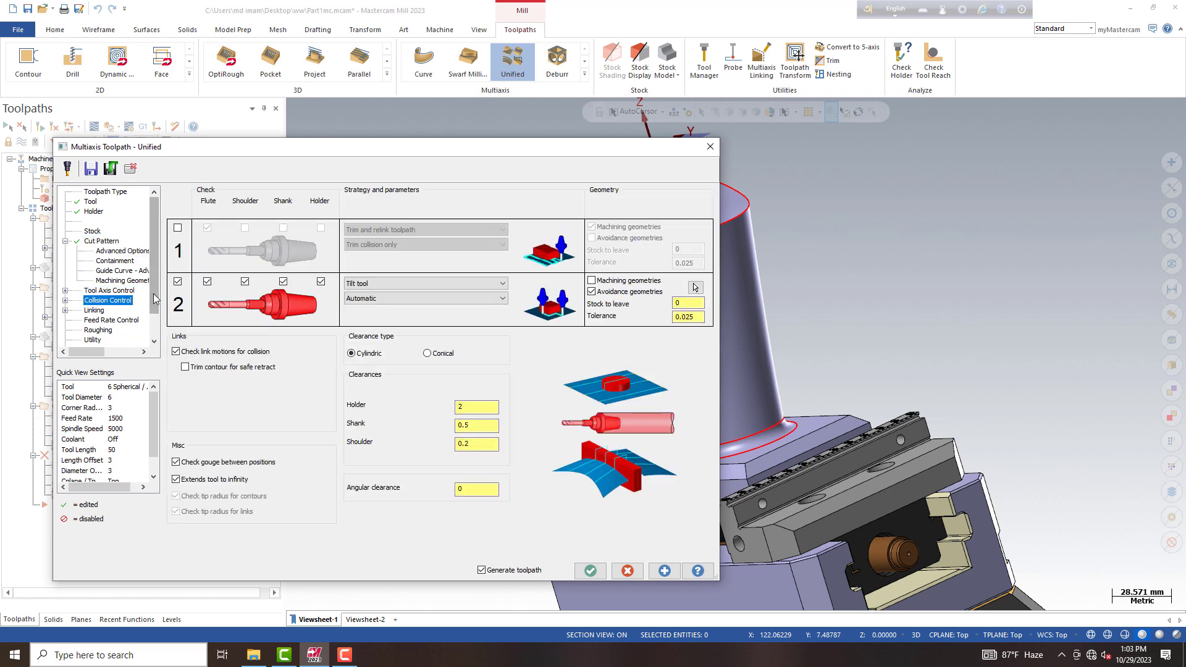
Step: Pick the collision-control avoidance geometry and generate operation 7 (212.1K)
{"action": "left_click", "coordinate": [695, 289]}
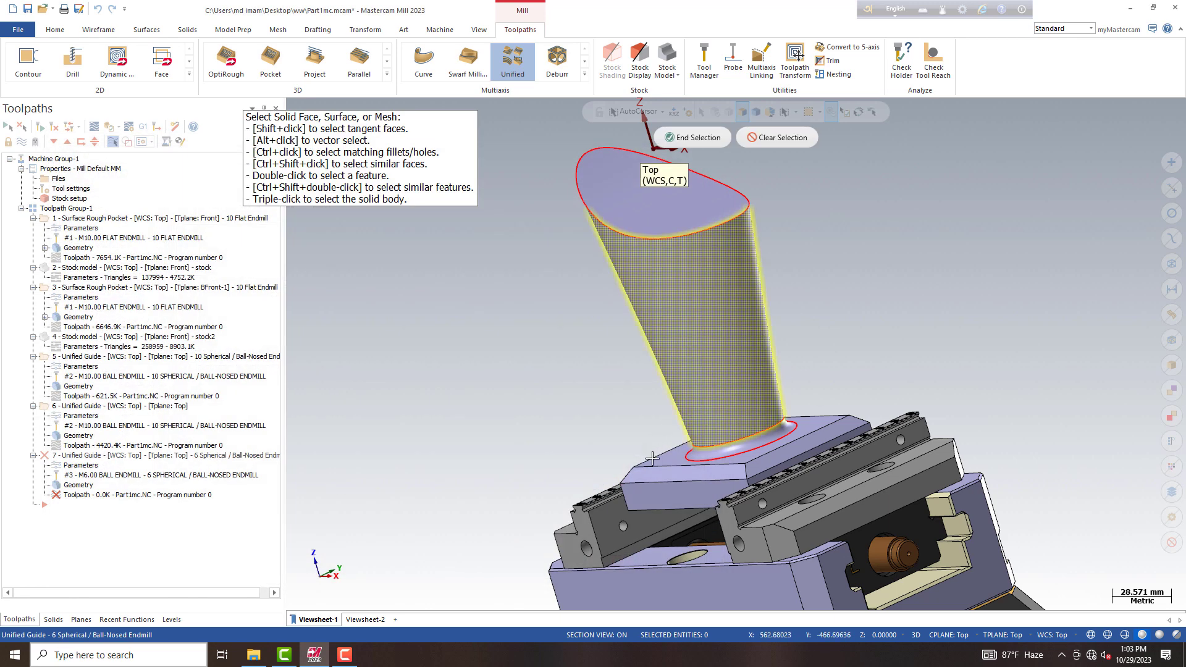
{"action": "left_click", "coordinate": [716, 144]}
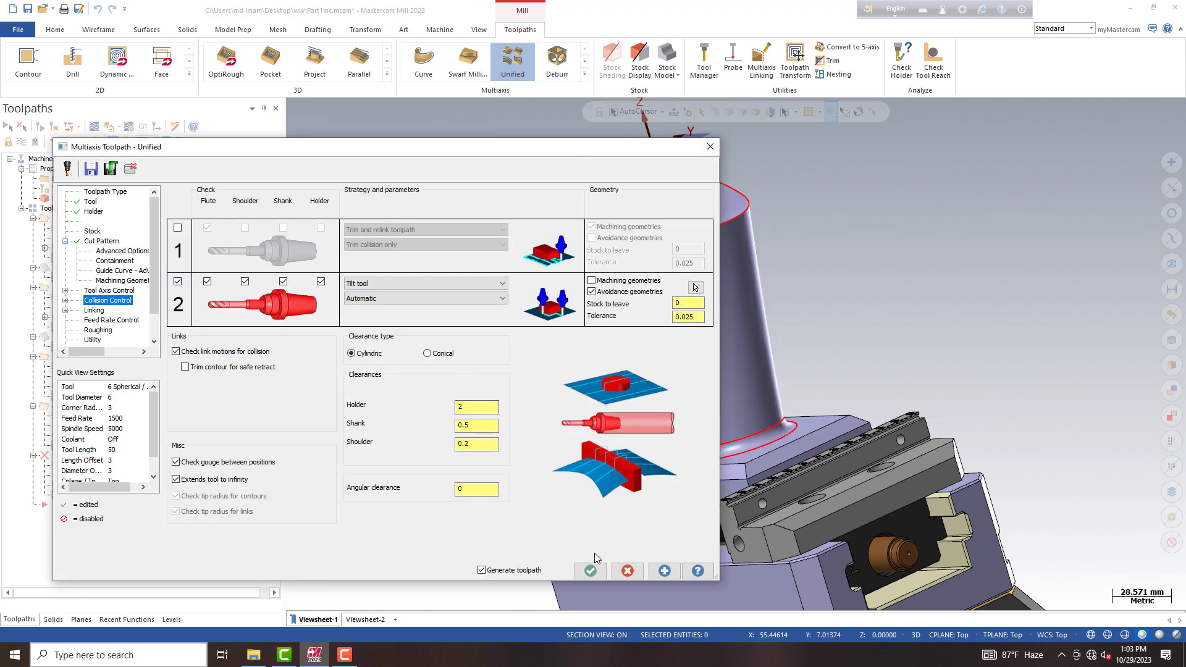
{"action": "left_click", "coordinate": [90, 310]}
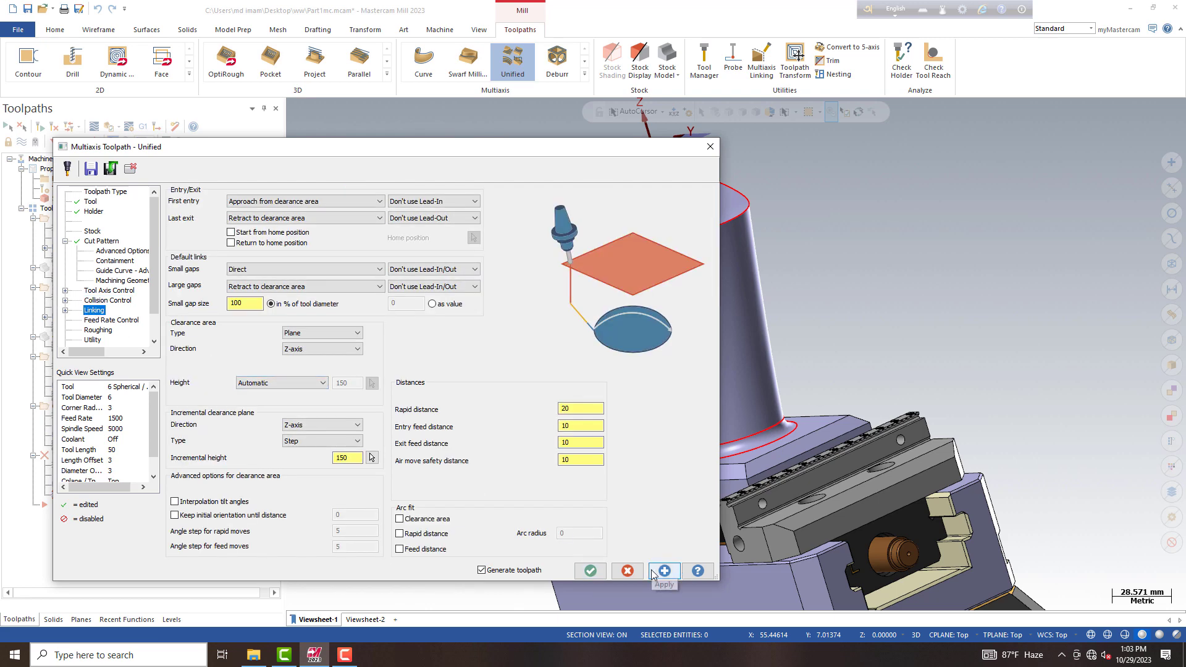
{"action": "left_click", "coordinate": [588, 570]}
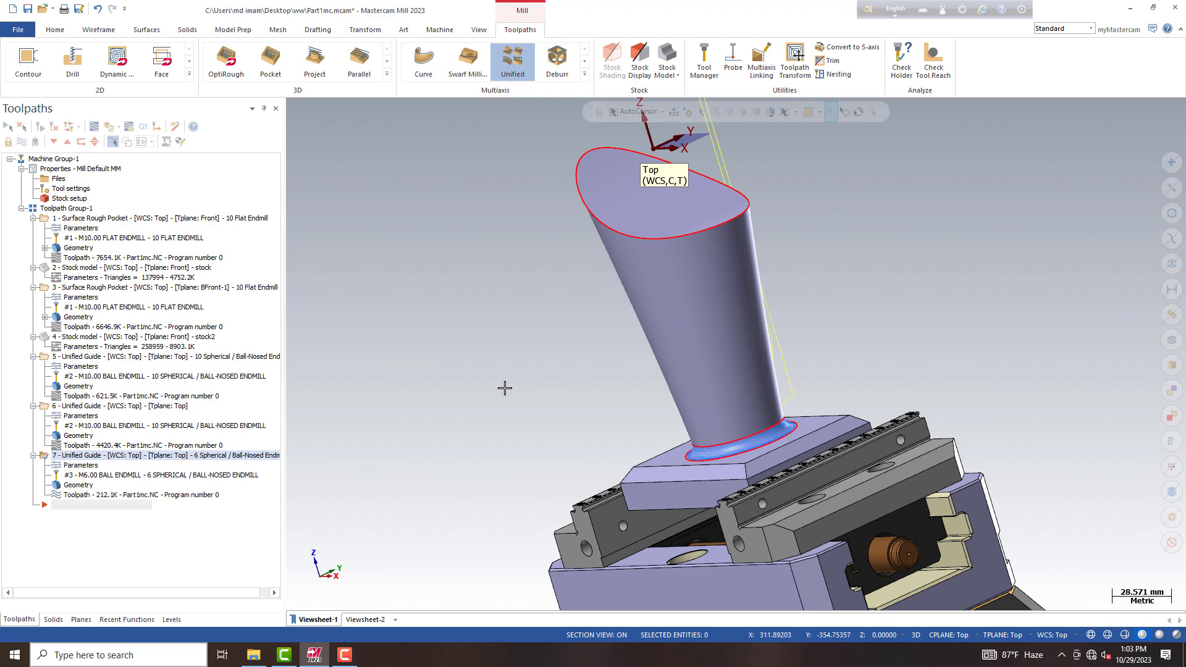
Step: Backplot operation 7 through to the end, then close the backplot
{"action": "mouse_move", "coordinate": [514, 386]}
{"action": "middle_mouse_down"}
{"action": "mouse_move", "coordinate": [593, 431]}
{"action": "mouse_move", "coordinate": [556, 438]}
{"action": "middle_mouse_up"}
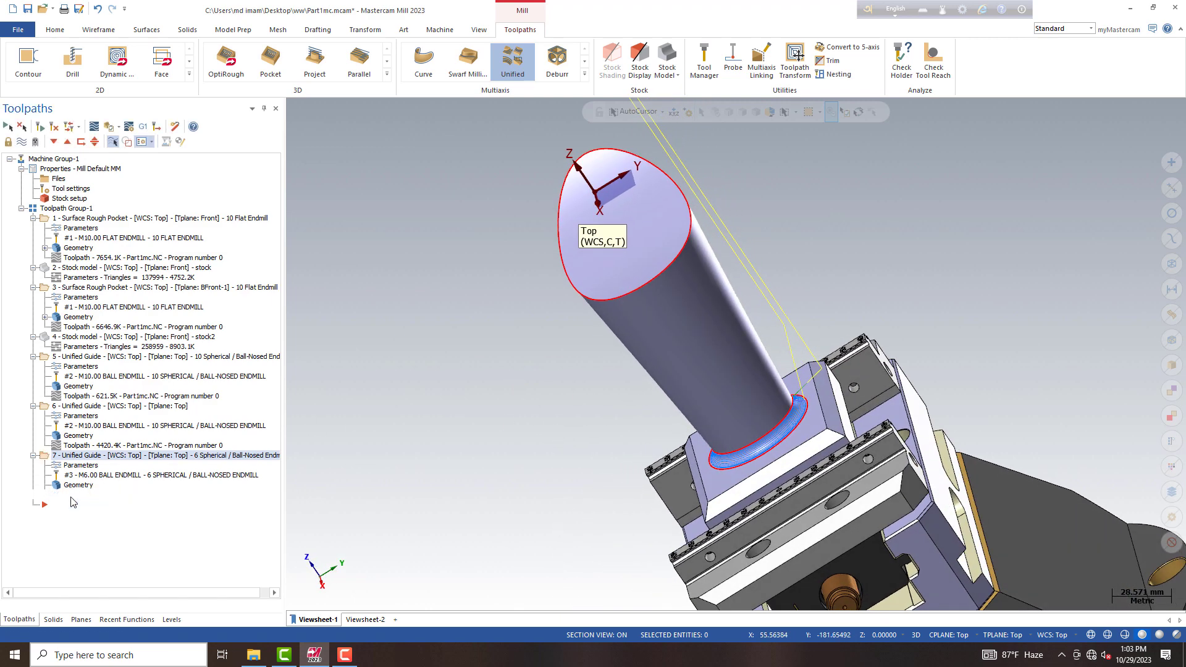
{"action": "key", "text": "alt+t"}
{"action": "left_click", "coordinate": [416, 111]}
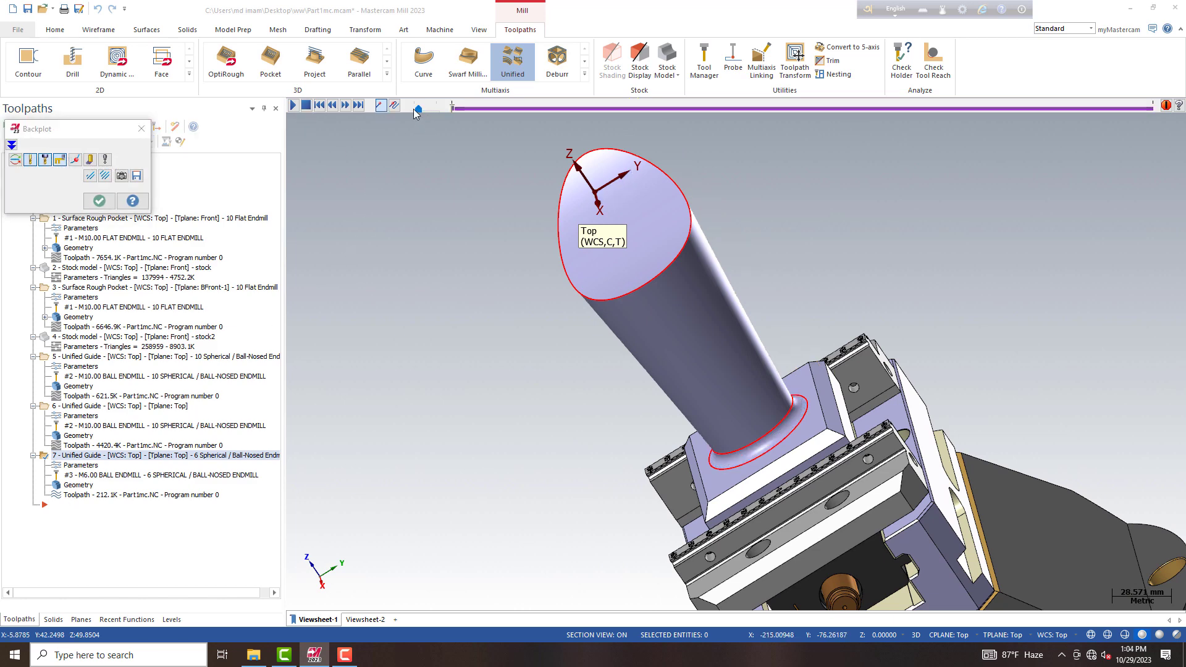
{"action": "left_click", "coordinate": [293, 105]}
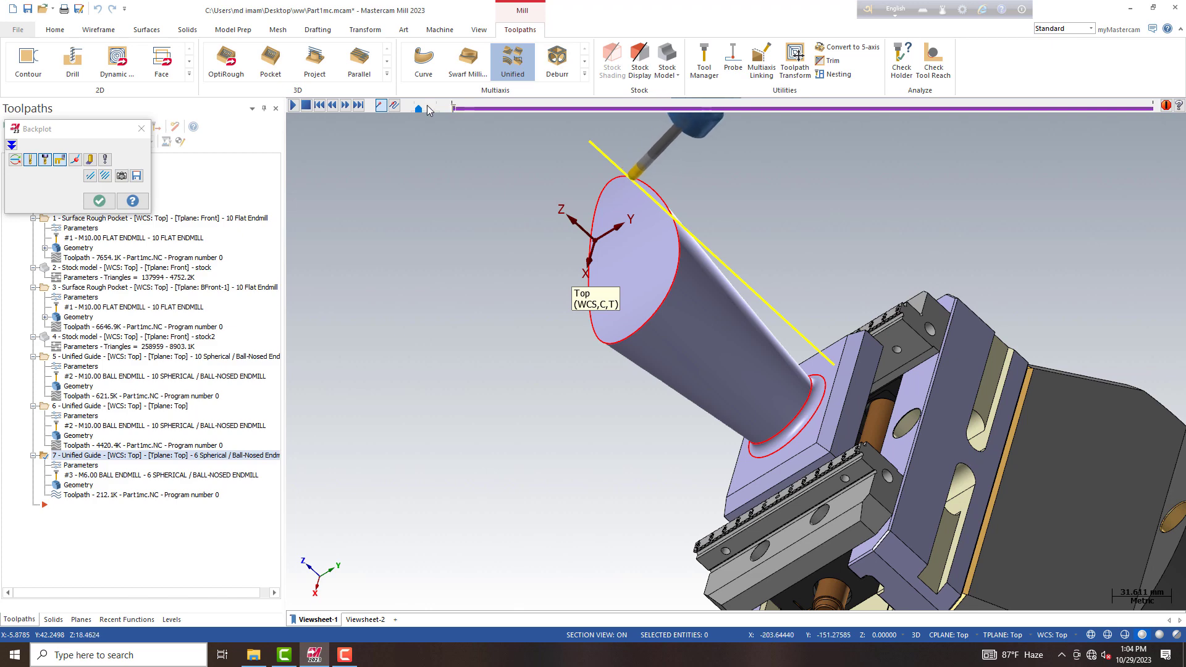
{"action": "scroll", "coordinate": [889, 450], "scroll_direction": "up", "scroll_amount": 1}
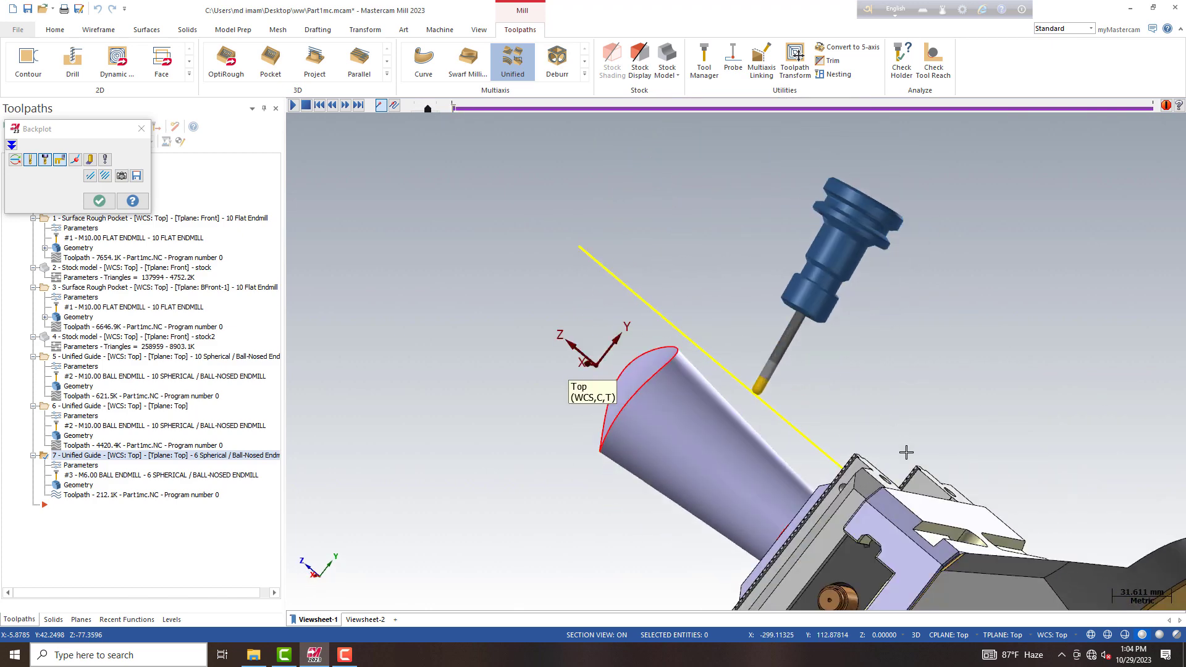
{"action": "scroll", "coordinate": [854, 473], "scroll_direction": "up", "scroll_amount": 1}
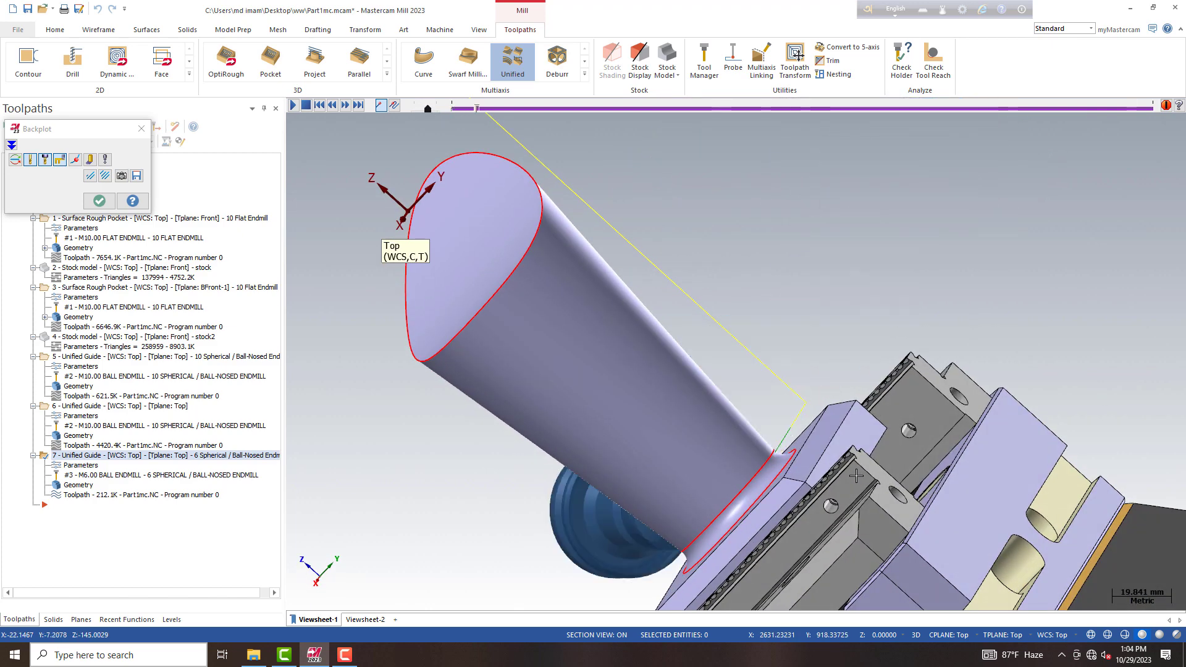
{"action": "scroll", "coordinate": [740, 465], "scroll_direction": "down", "scroll_amount": 1}
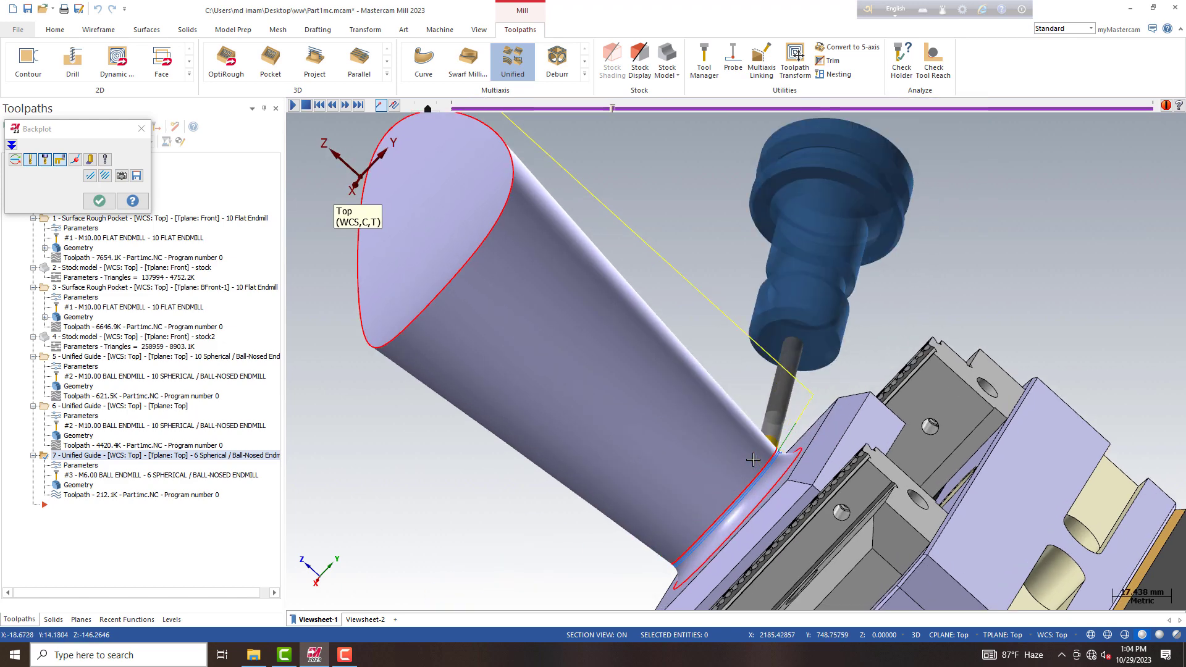
{"action": "scroll", "coordinate": [803, 464], "scroll_direction": "down", "scroll_amount": 1}
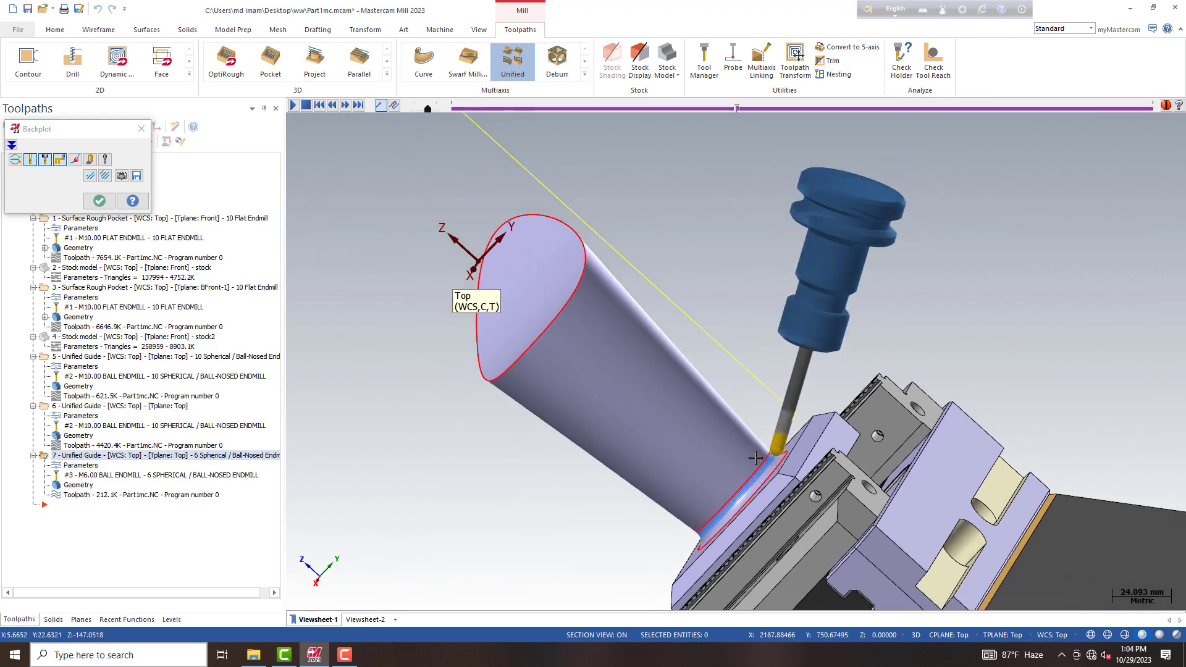
{"action": "middle_click_drag", "start_coordinate": [850, 472], "coordinate": [765, 473]}
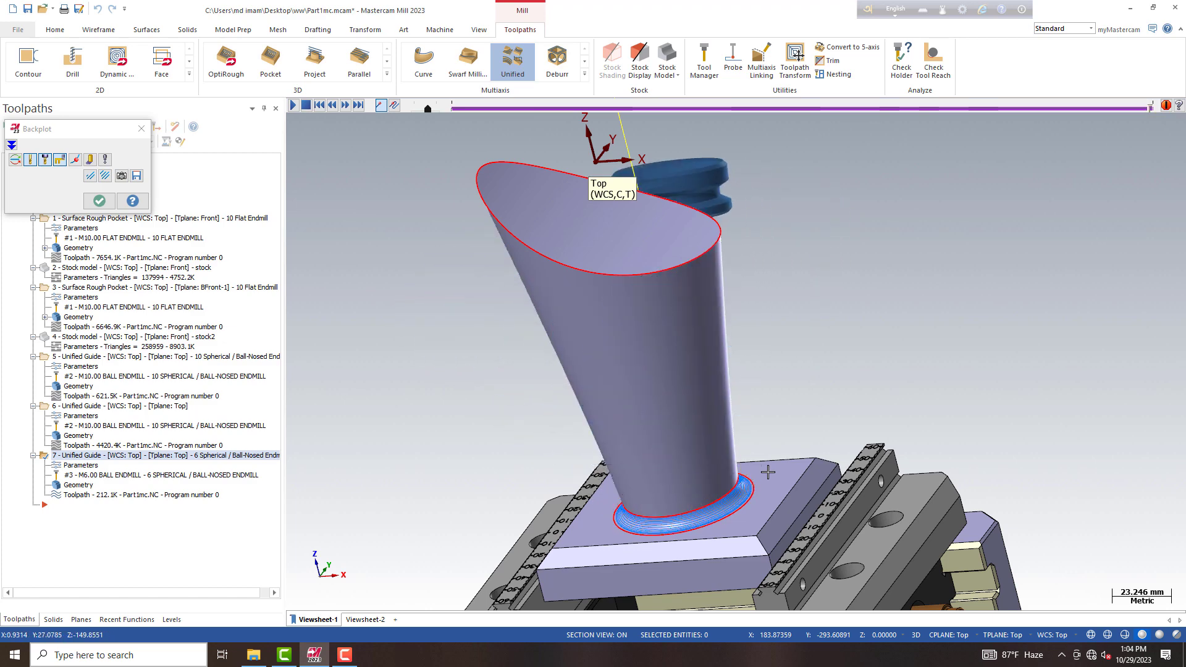
{"action": "mouse_move", "coordinate": [768, 473]}
{"action": "middle_mouse_down"}
{"action": "mouse_move", "coordinate": [556, 508]}
{"action": "mouse_move", "coordinate": [525, 433]}
{"action": "middle_mouse_up"}
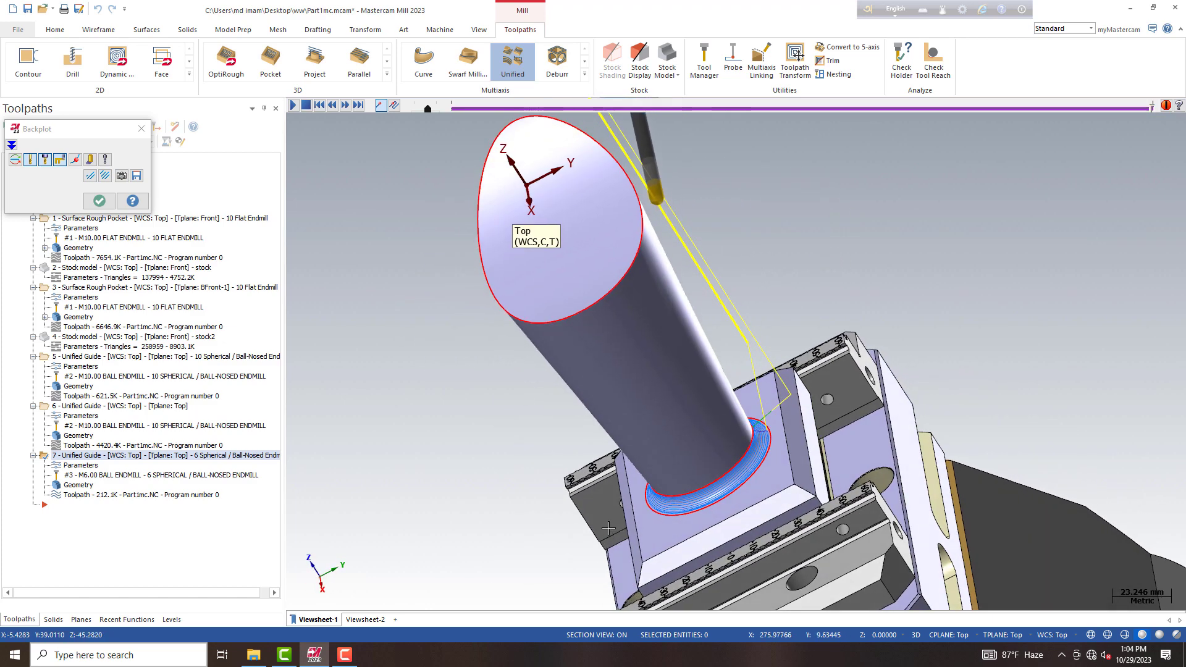
{"action": "left_click", "coordinate": [135, 131]}
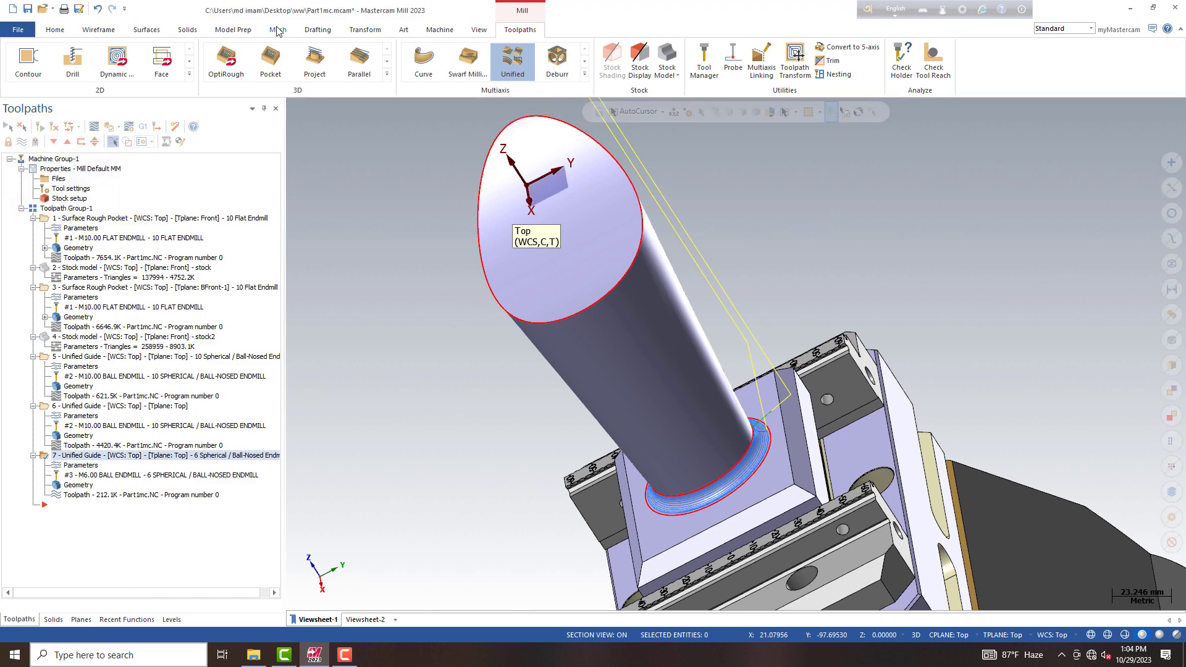
Step: Analyze operation 7's toolpath move by move, orbiting the model to inspect it
{"action": "left_click", "coordinate": [55, 29]}
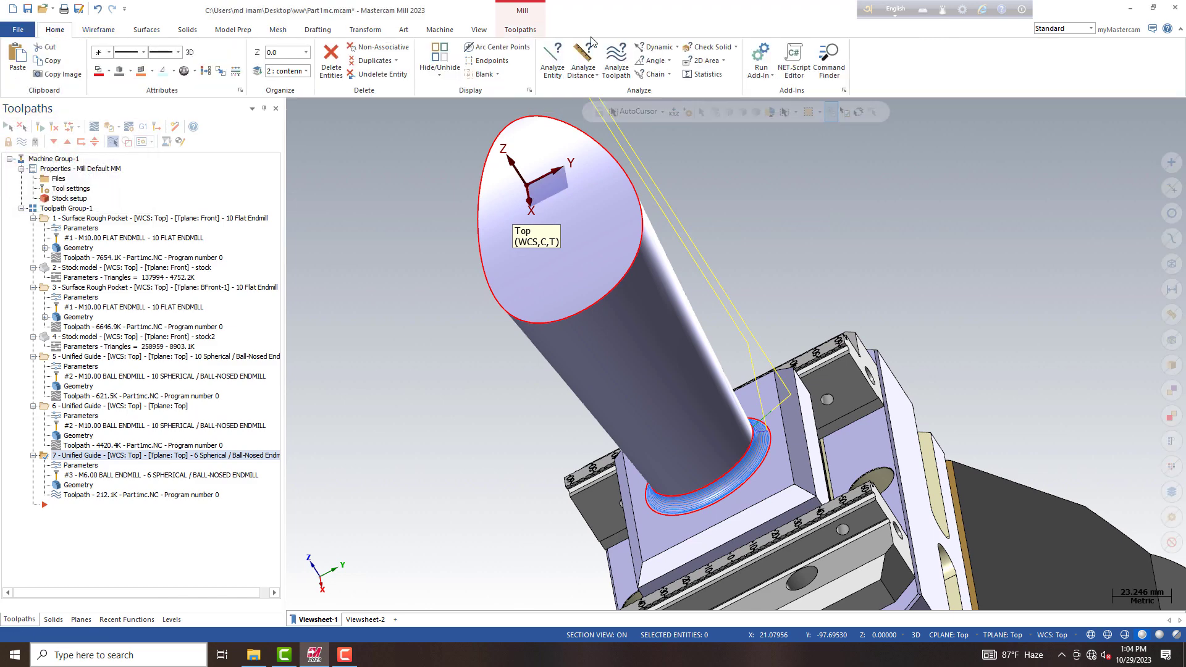
{"action": "left_click", "coordinate": [616, 62]}
{"action": "scroll", "coordinate": [744, 458], "scroll_direction": "up", "scroll_amount": 3}
{"action": "middle_click_drag", "start_coordinate": [744, 457], "coordinate": [789, 463]}
{"action": "scroll", "coordinate": [779, 457], "scroll_direction": "up", "scroll_amount": 2}
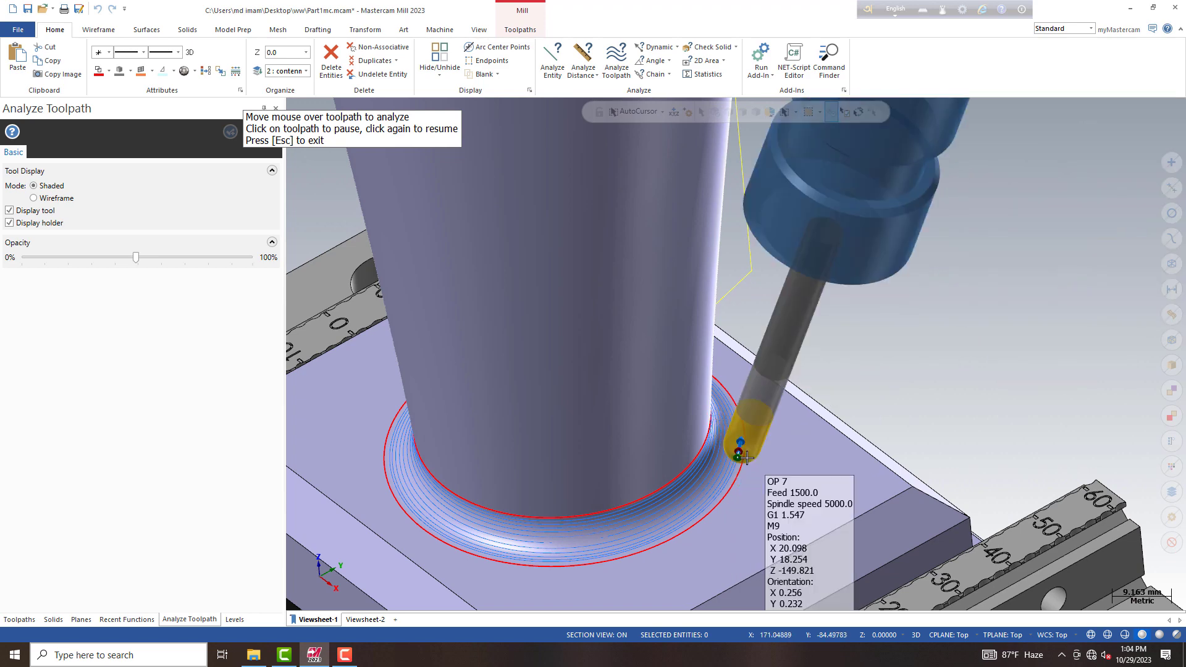
{"action": "scroll", "coordinate": [738, 446], "scroll_direction": "down", "scroll_amount": 2}
{"action": "scroll", "coordinate": [742, 444], "scroll_direction": "down", "scroll_amount": 1}
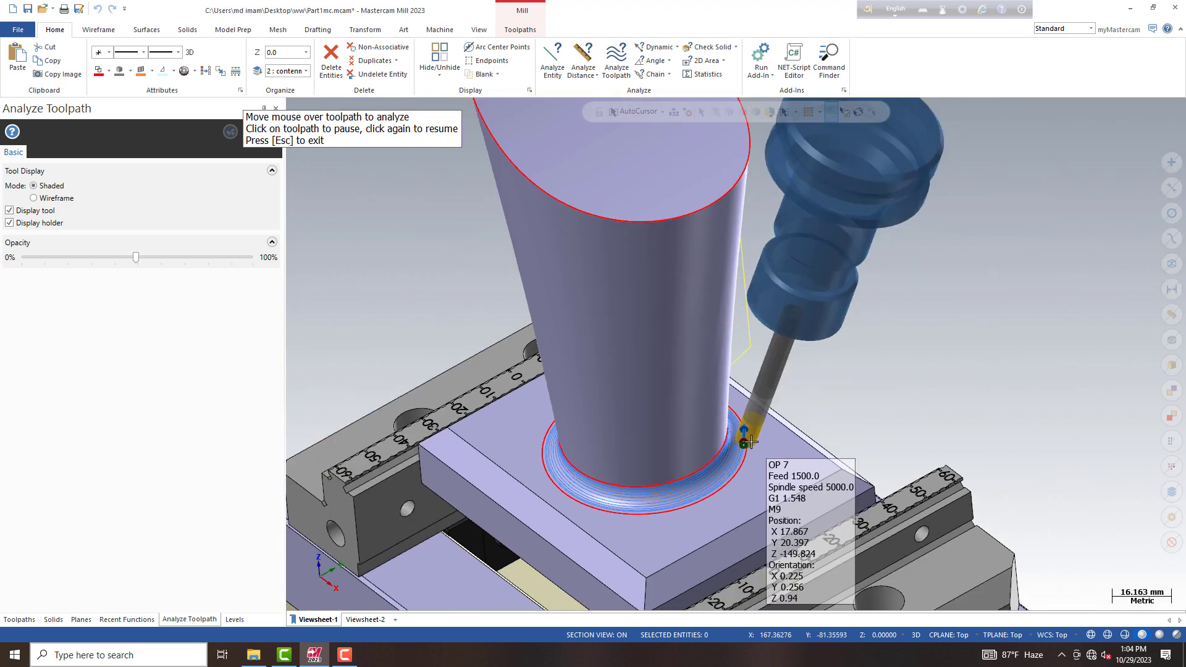
{"action": "mouse_move", "coordinate": [599, 492]}
{"action": "middle_mouse_down"}
{"action": "mouse_move", "coordinate": [510, 420]}
{"action": "mouse_move", "coordinate": [512, 398]}
{"action": "middle_mouse_up"}
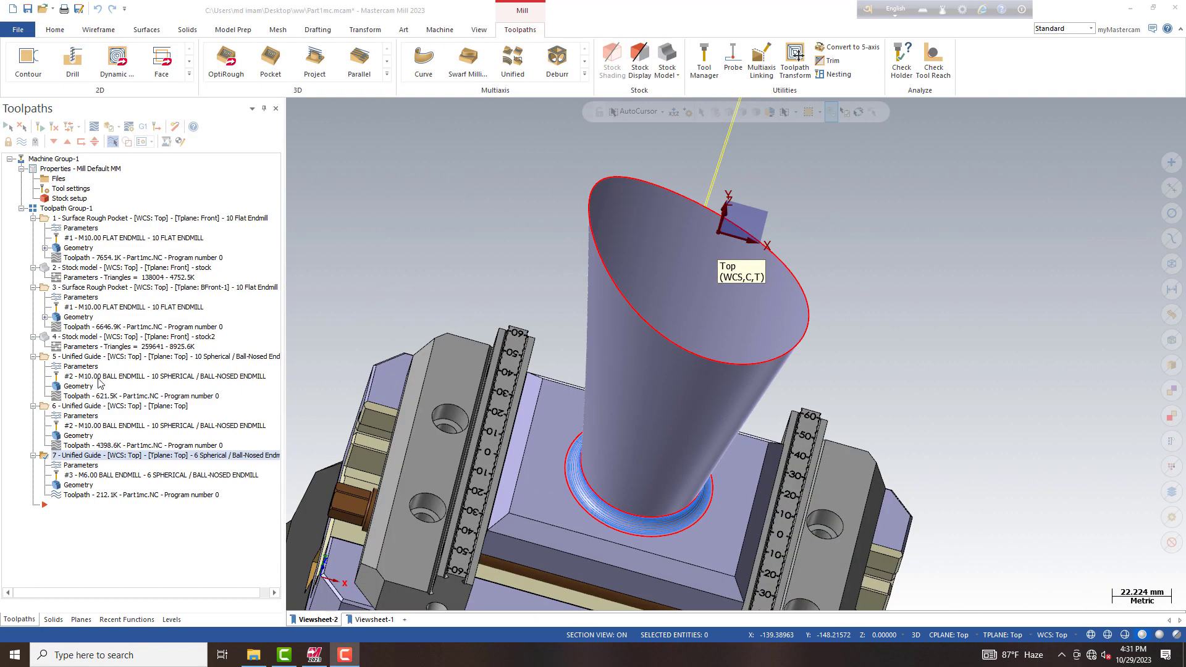
Step: Display operation 6's toolpath in the Right view, fitted and zoomed on the cone base
{"action": "left_click", "coordinate": [117, 406]}
{"action": "mouse_move", "coordinate": [778, 574]}
{"action": "middle_mouse_down"}
{"action": "mouse_move", "coordinate": [830, 523]}
{"action": "mouse_move", "coordinate": [384, 303]}
{"action": "middle_mouse_up"}
{"action": "right_click", "coordinate": [402, 257]}
{"action": "left_click", "coordinate": [453, 404]}
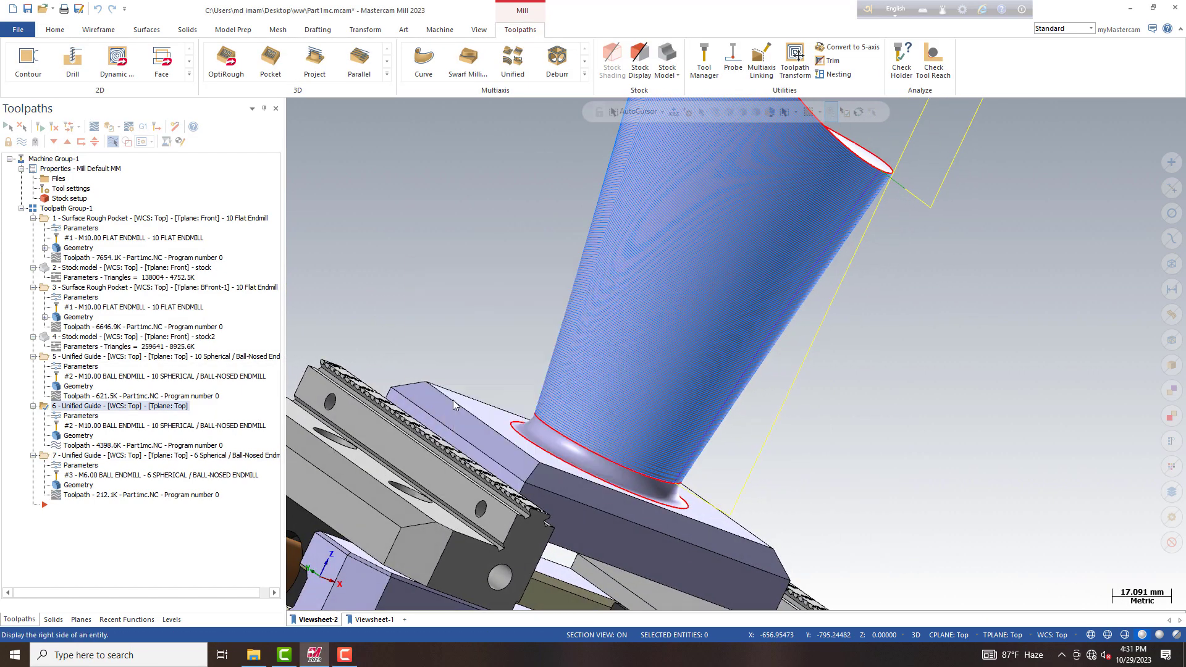
{"action": "right_click", "coordinate": [477, 361]}
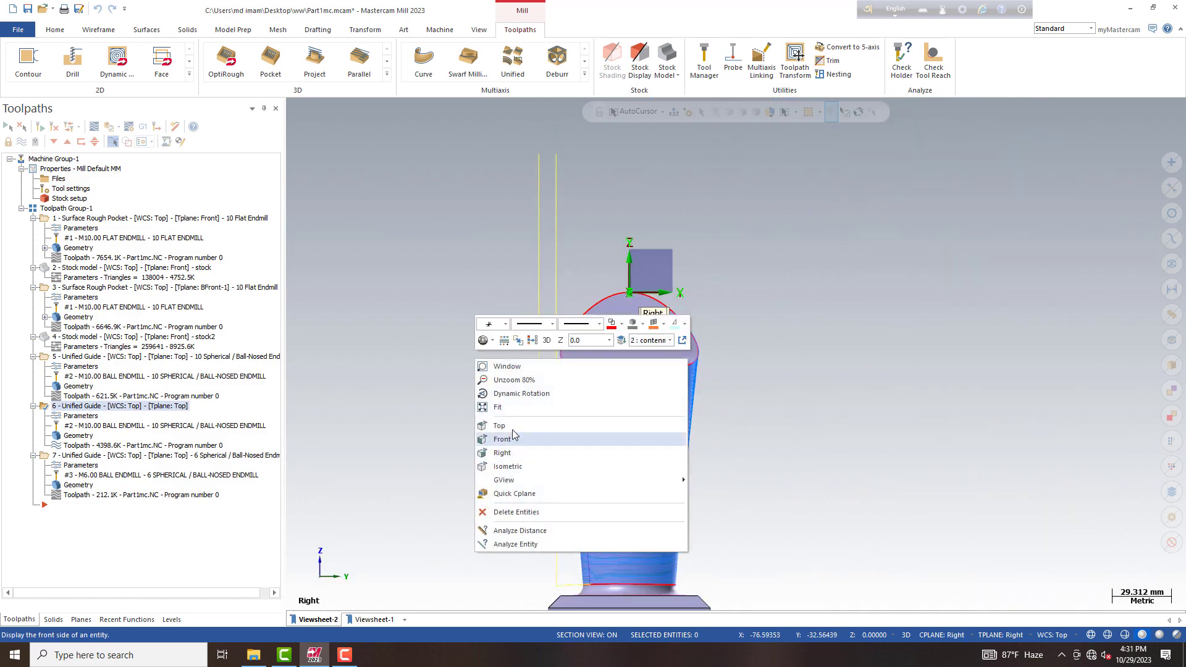
{"action": "left_click", "coordinate": [499, 405]}
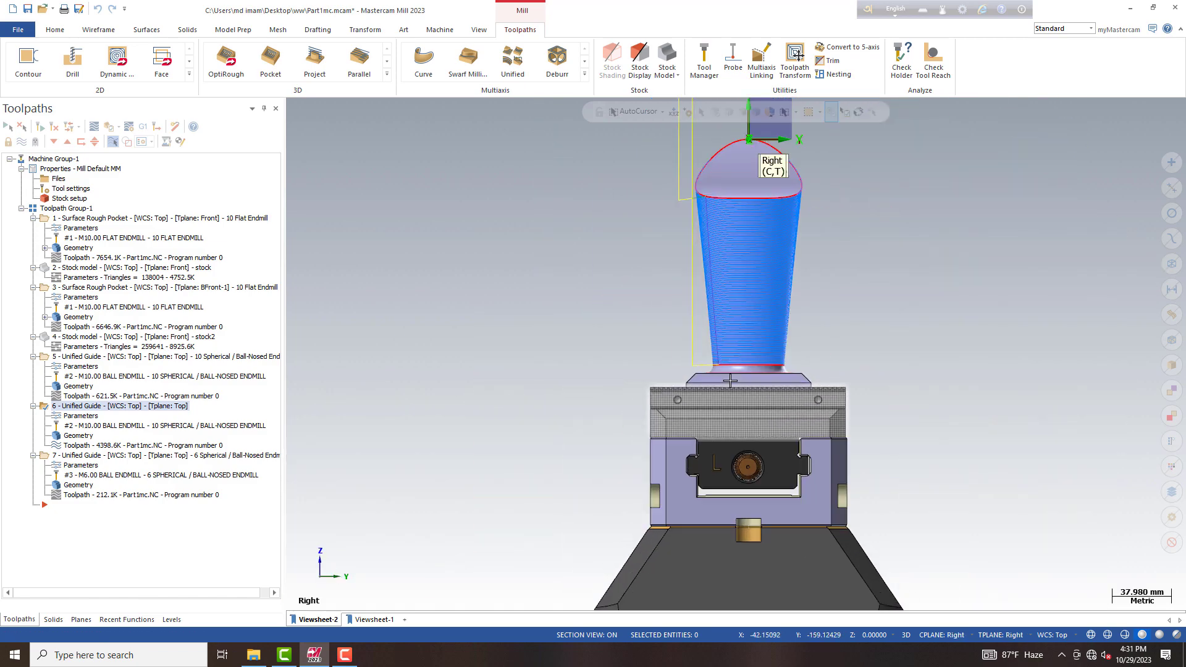
{"action": "scroll", "coordinate": [680, 373], "scroll_direction": "up", "scroll_amount": 2}
{"action": "scroll", "coordinate": [640, 362], "scroll_direction": "up", "scroll_amount": 3}
{"action": "scroll", "coordinate": [624, 360], "scroll_direction": "up", "scroll_amount": 3}
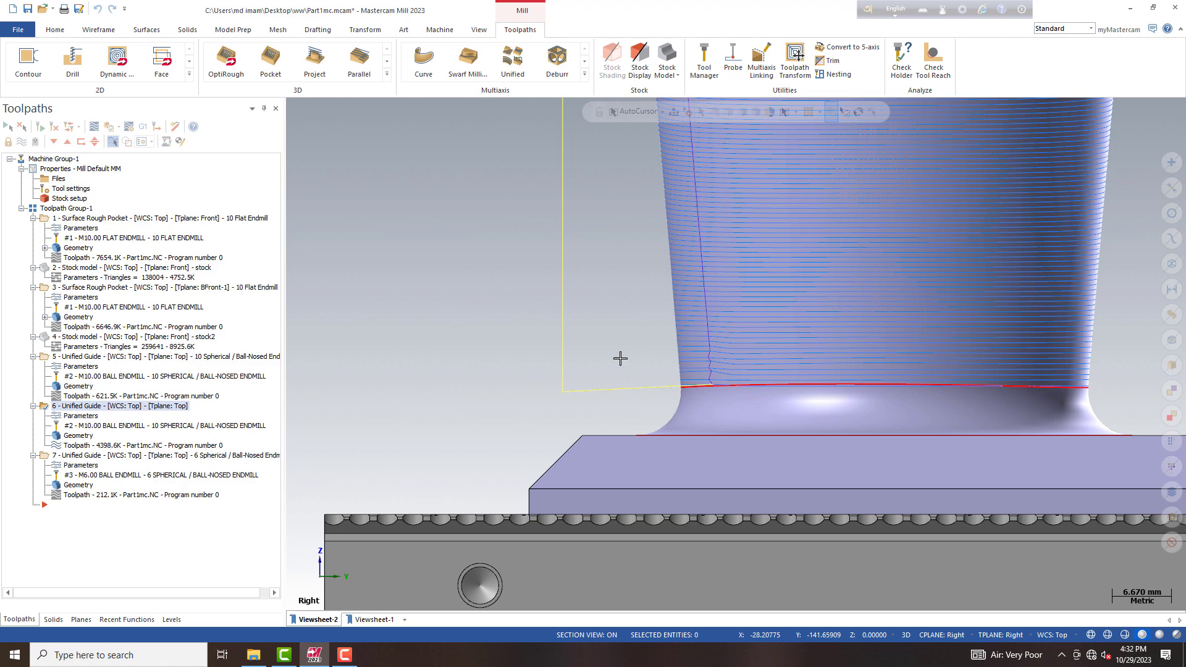
Step: Analyze operation 6's toolpath, then exit the analysis
{"action": "left_click", "coordinate": [55, 30]}
{"action": "left_click", "coordinate": [616, 62]}
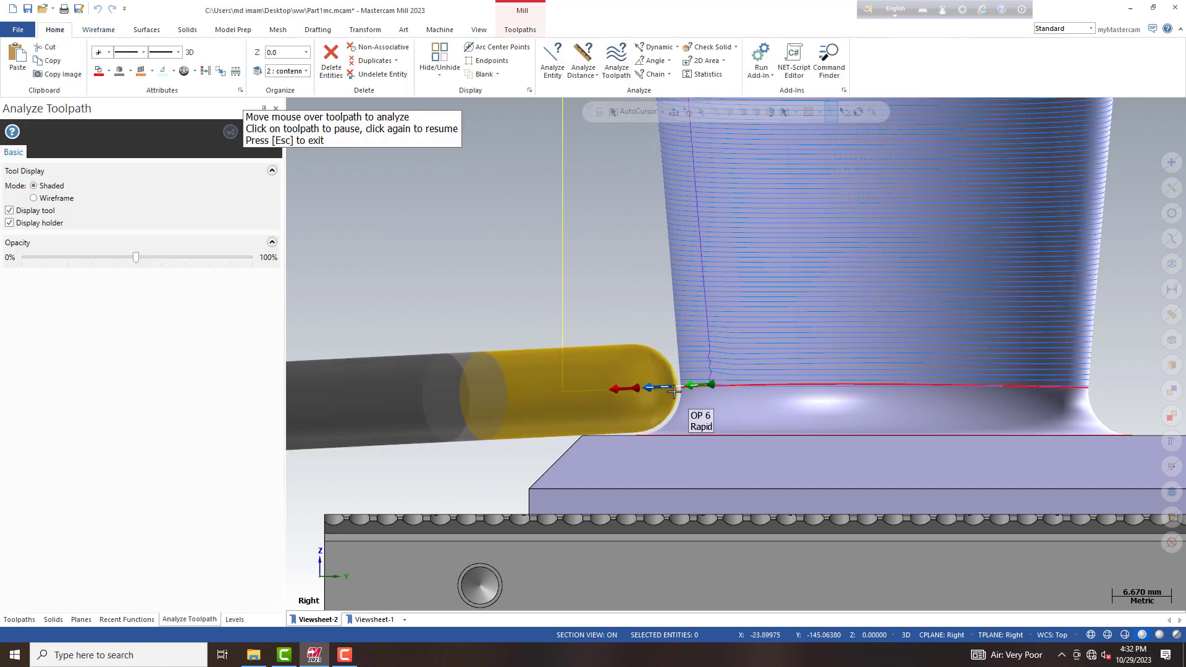
{"action": "key", "text": "Escape"}
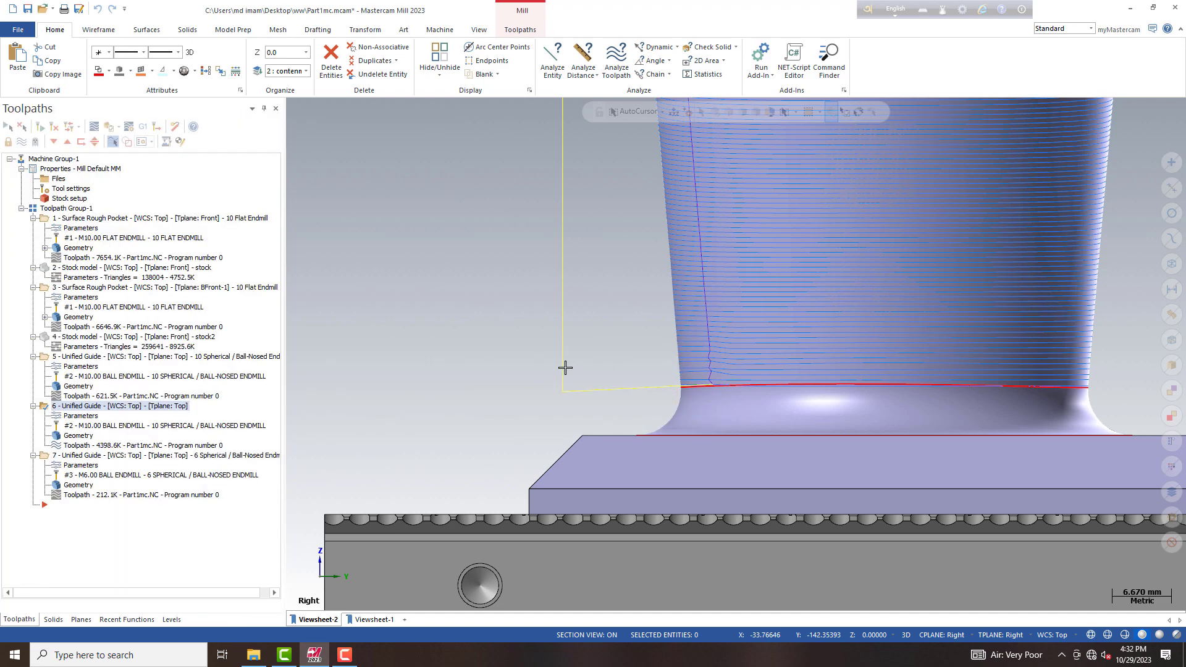
{"action": "left_click", "coordinate": [80, 416]}
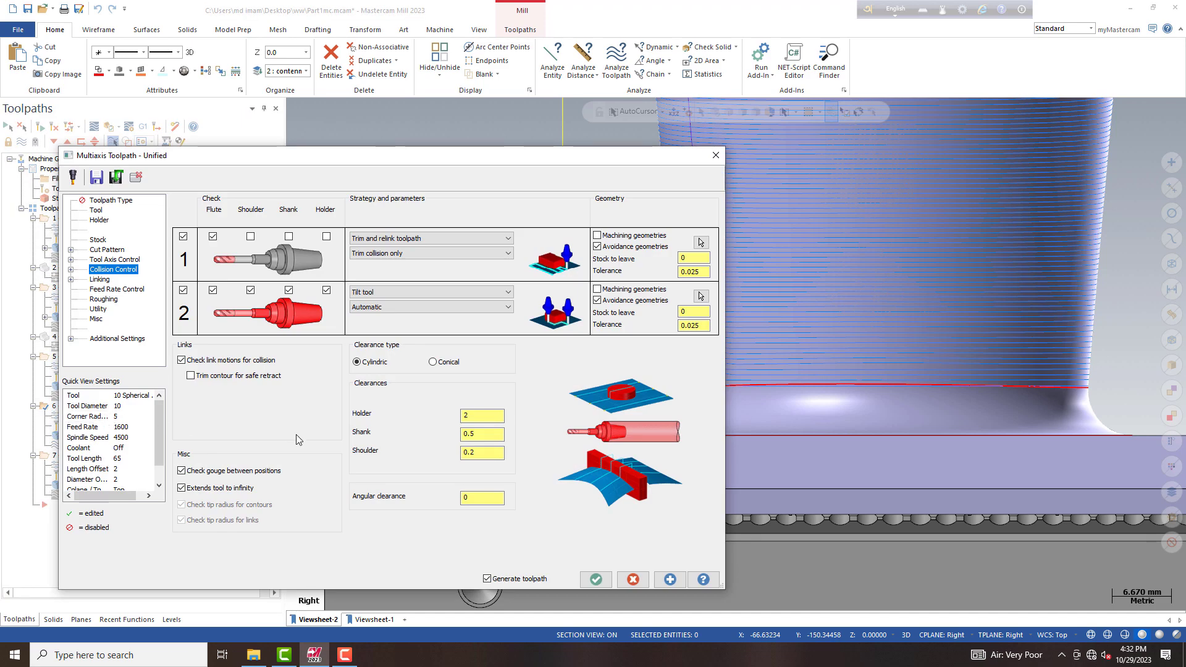
Step: Set operation 6's angular clearance to 2 and regenerate it (4397.8K)
{"action": "left_click", "coordinate": [484, 499]}
{"action": "type", "text": "2"}
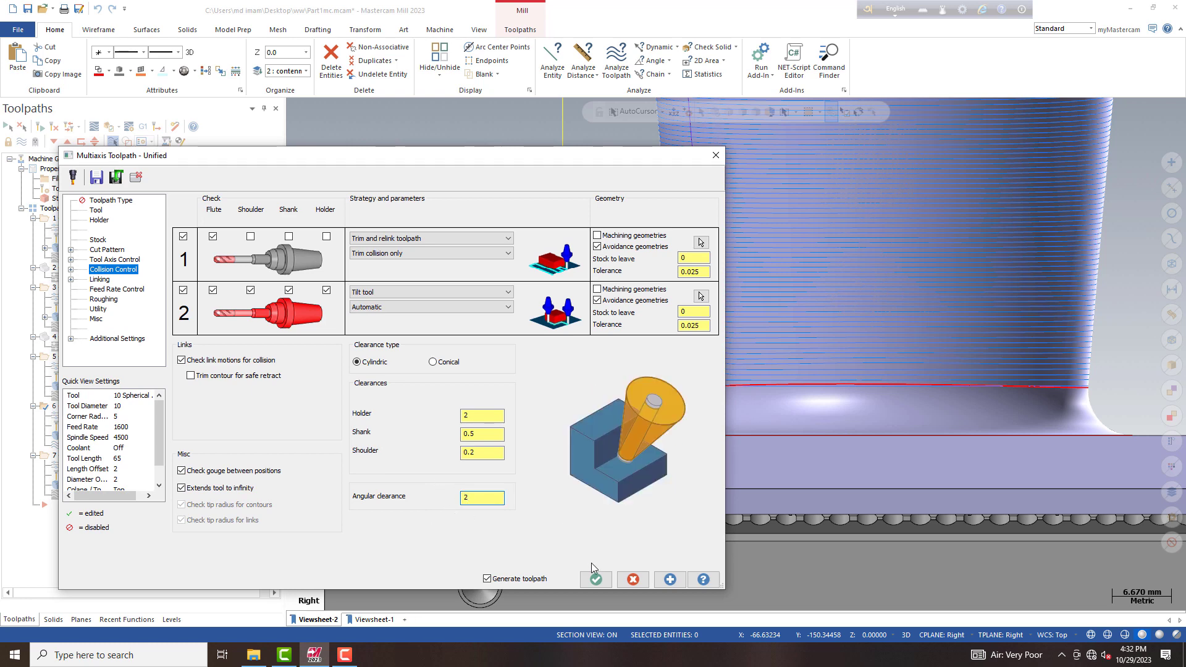
{"action": "left_click", "coordinate": [594, 579]}
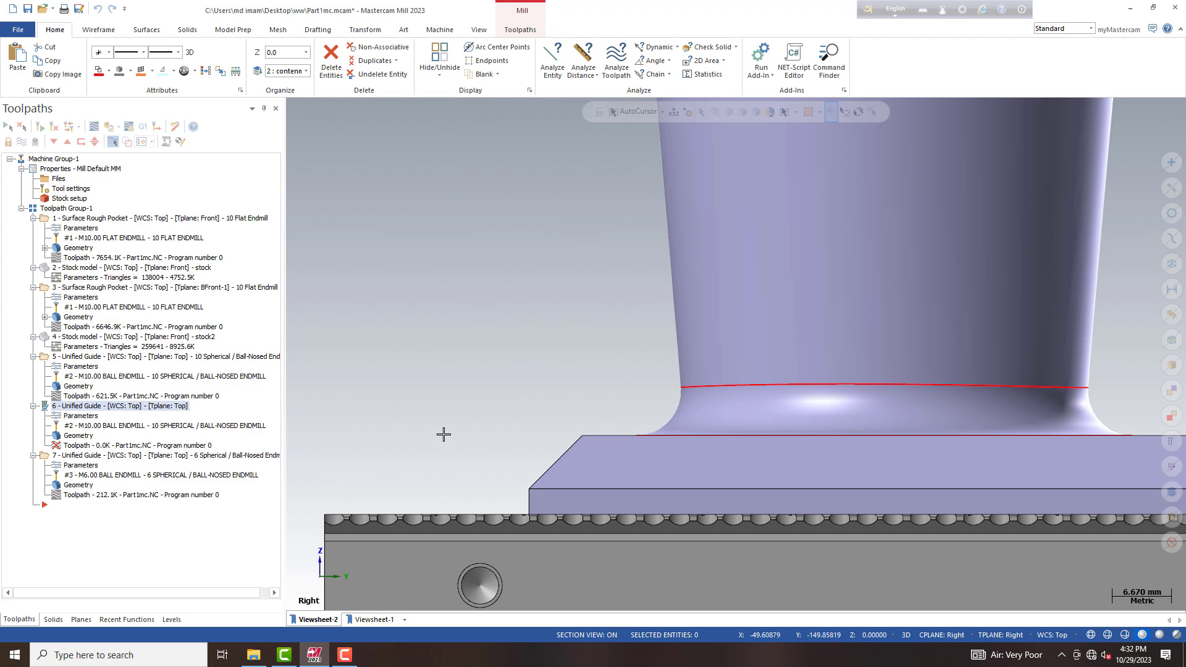
{"action": "left_click", "coordinate": [616, 62]}
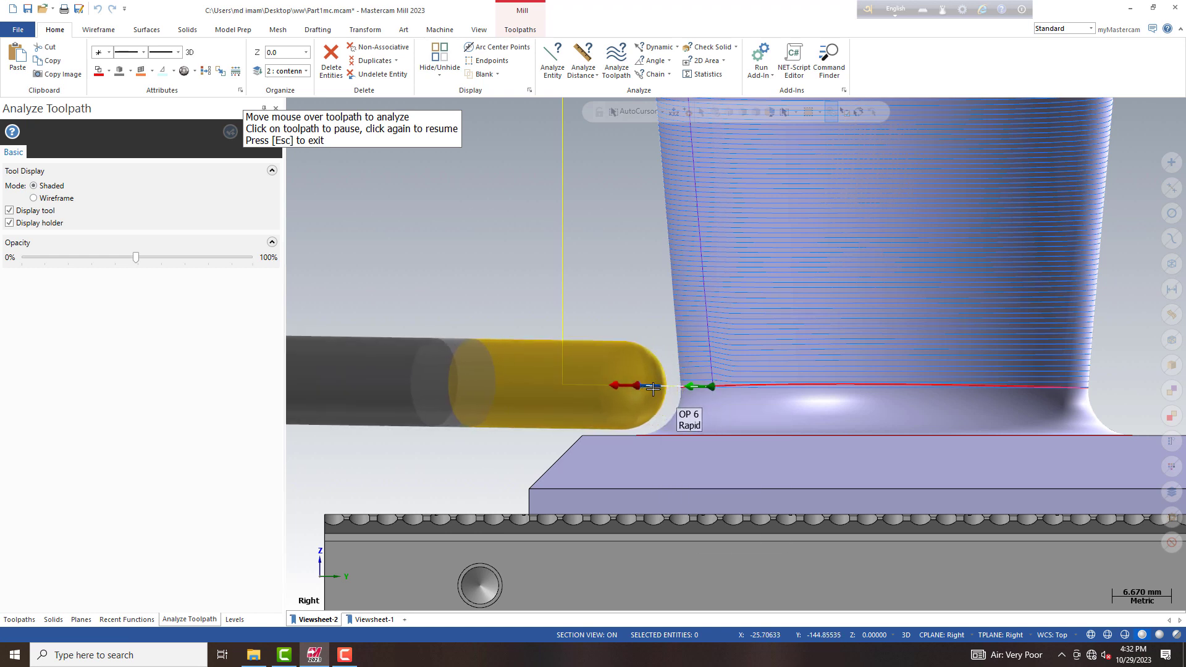
{"action": "key", "text": "Escape"}
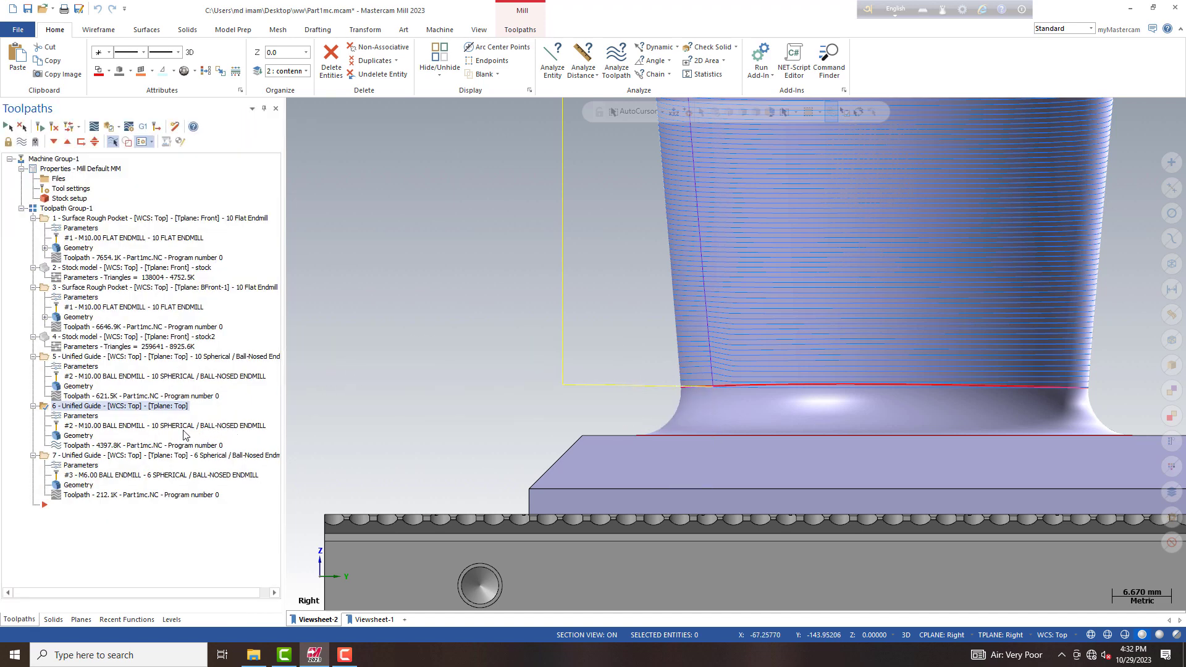
Step: Keep stock2 as the simulation stock and verify operations 5 to 7
{"action": "left_click", "coordinate": [129, 126]}
{"action": "left_click", "coordinate": [487, 350]}
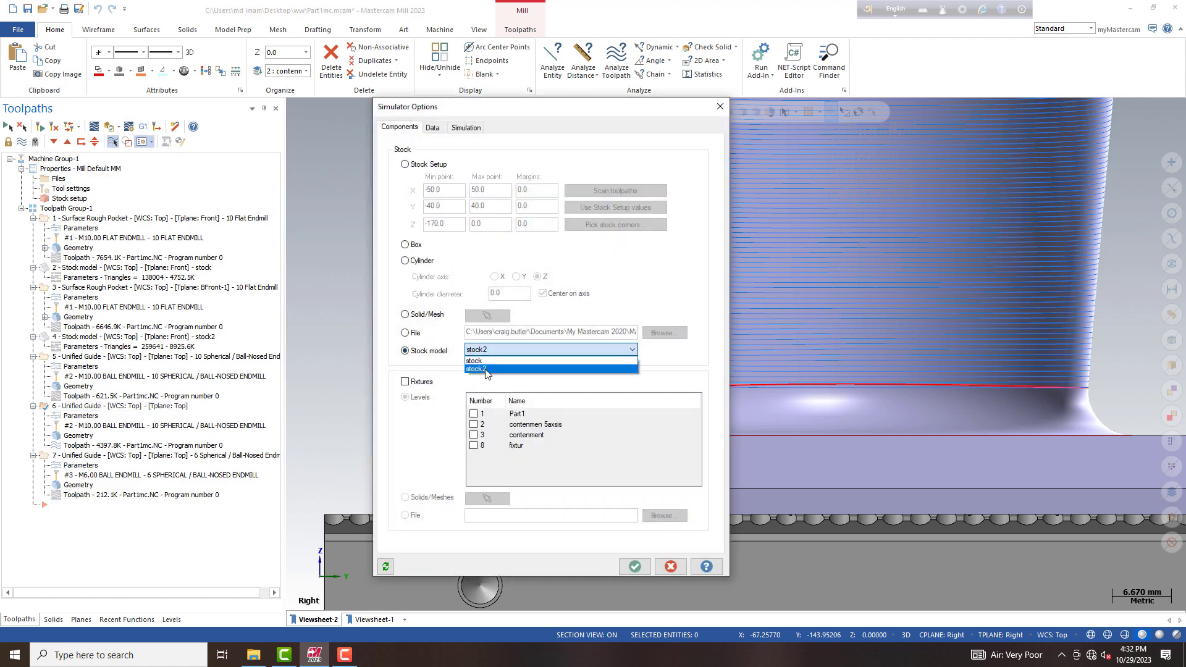
{"action": "left_click", "coordinate": [488, 373]}
{"action": "left_click", "coordinate": [636, 568]}
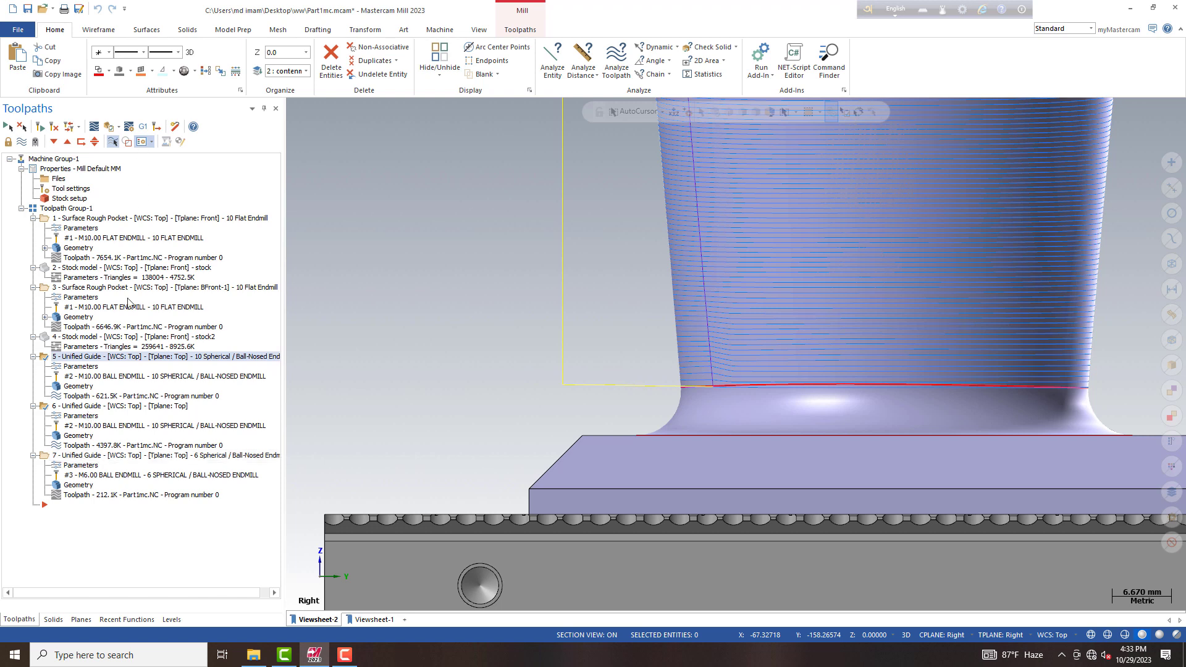
{"action": "left_click", "coordinate": [75, 455]}
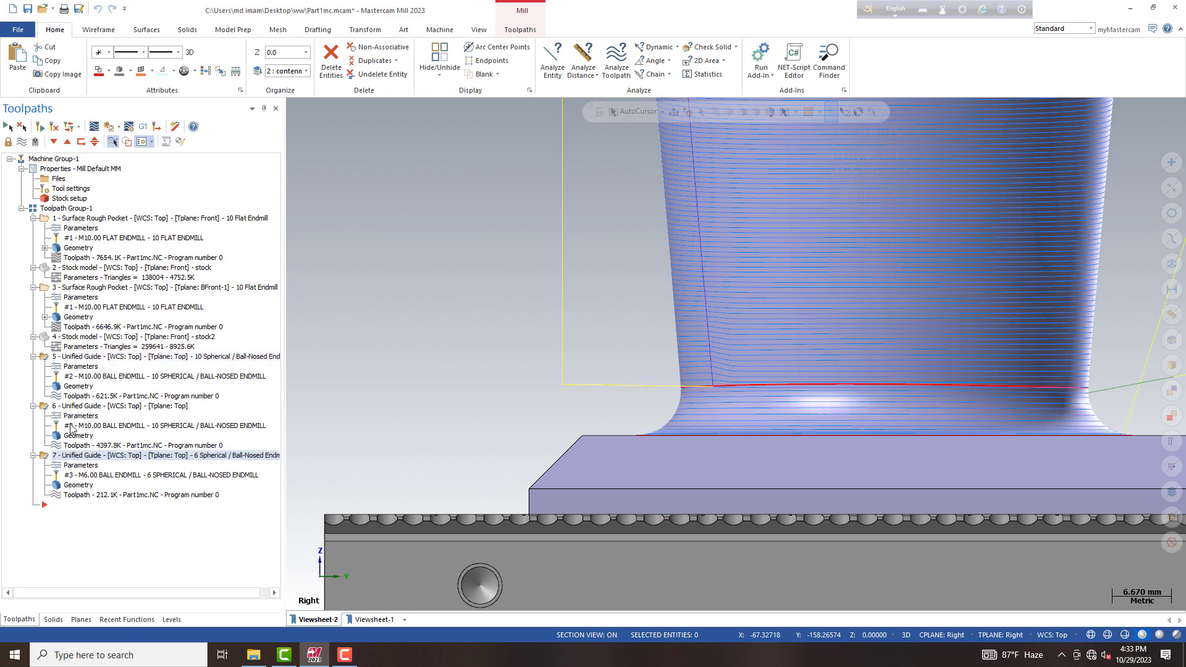
{"action": "left_click", "coordinate": [108, 126]}
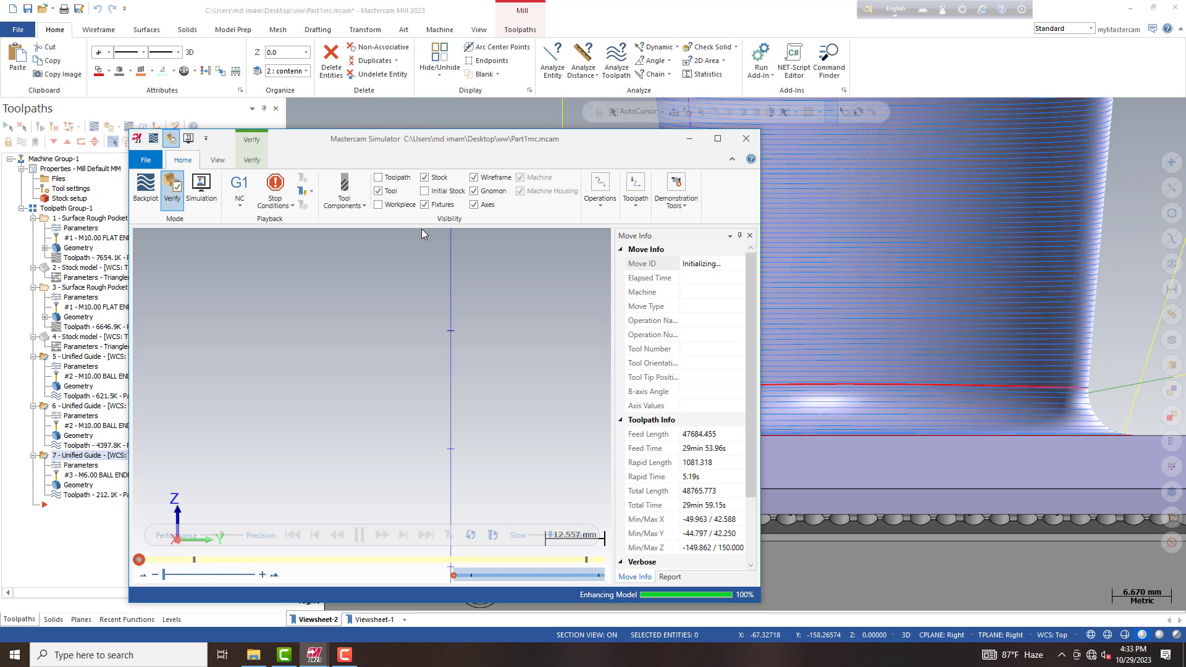
Step: Maximize and fit the Simulator, show the workpiece, hide axes, color cuts by operation
{"action": "left_click", "coordinate": [717, 138]}
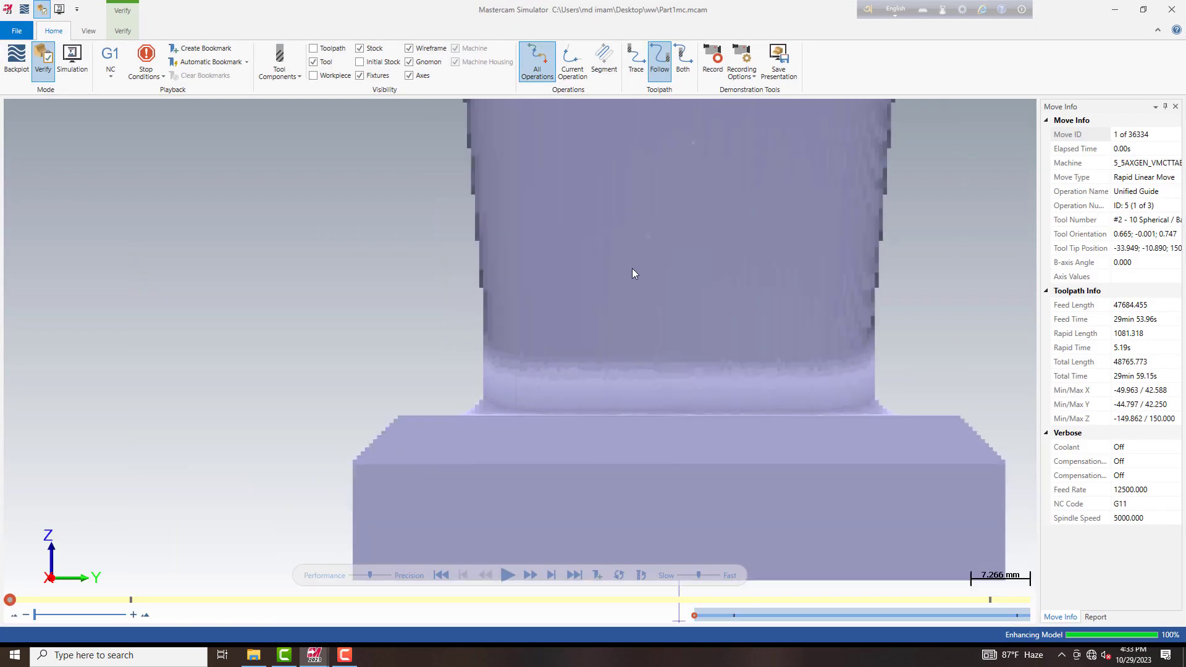
{"action": "right_click", "coordinate": [632, 268]}
{"action": "left_click", "coordinate": [658, 316]}
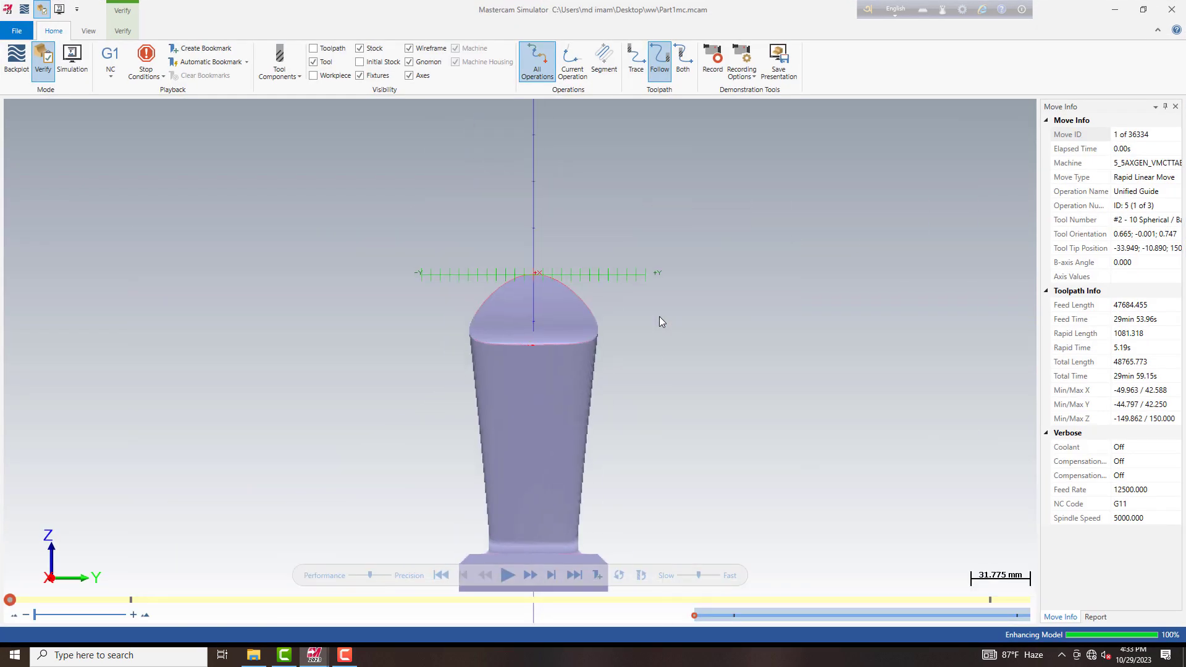
{"action": "left_click", "coordinate": [313, 76]}
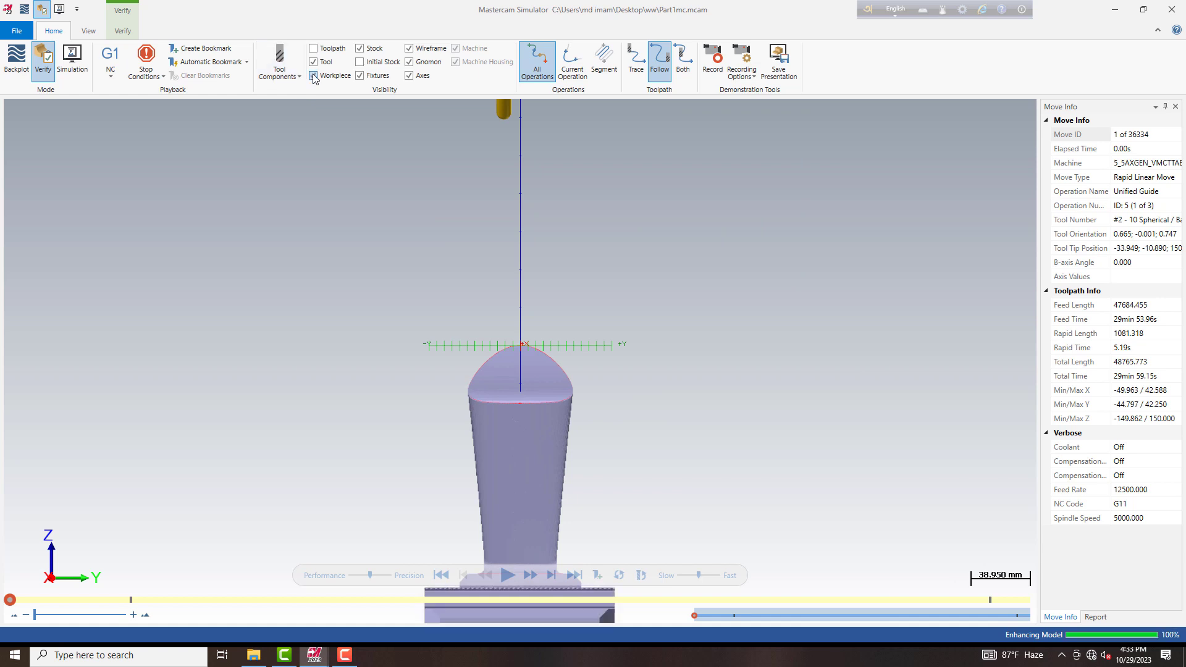
{"action": "left_click", "coordinate": [418, 79]}
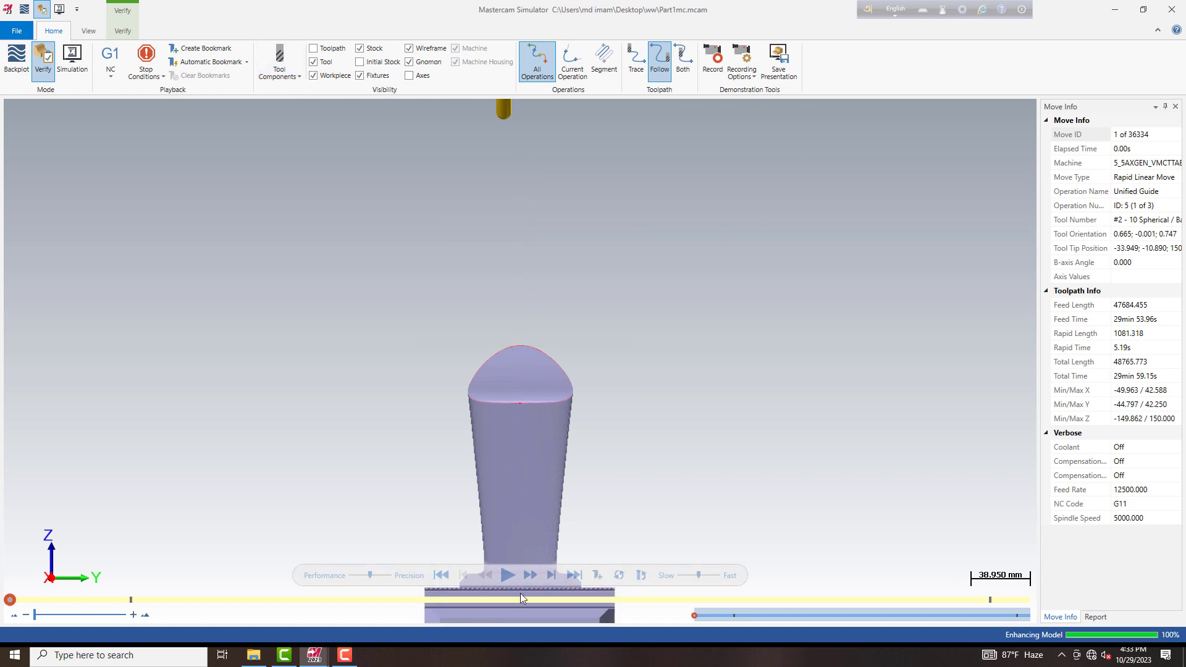
{"action": "left_click", "coordinate": [114, 33]}
{"action": "left_click", "coordinate": [9, 75]}
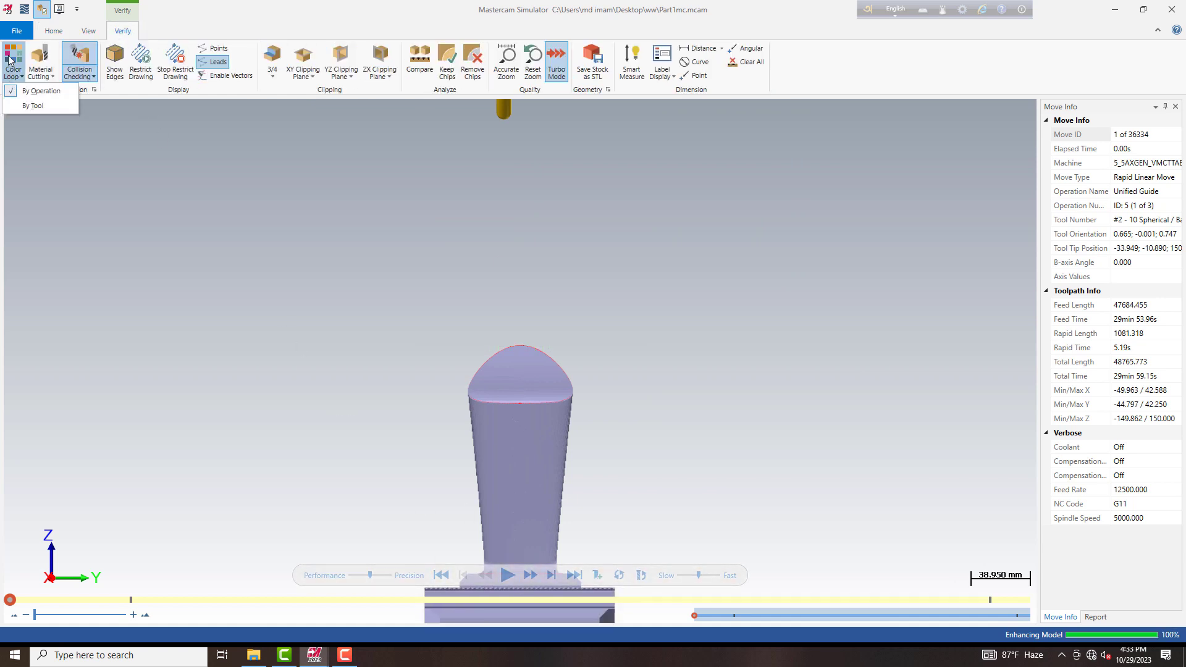
{"action": "left_click", "coordinate": [34, 98]}
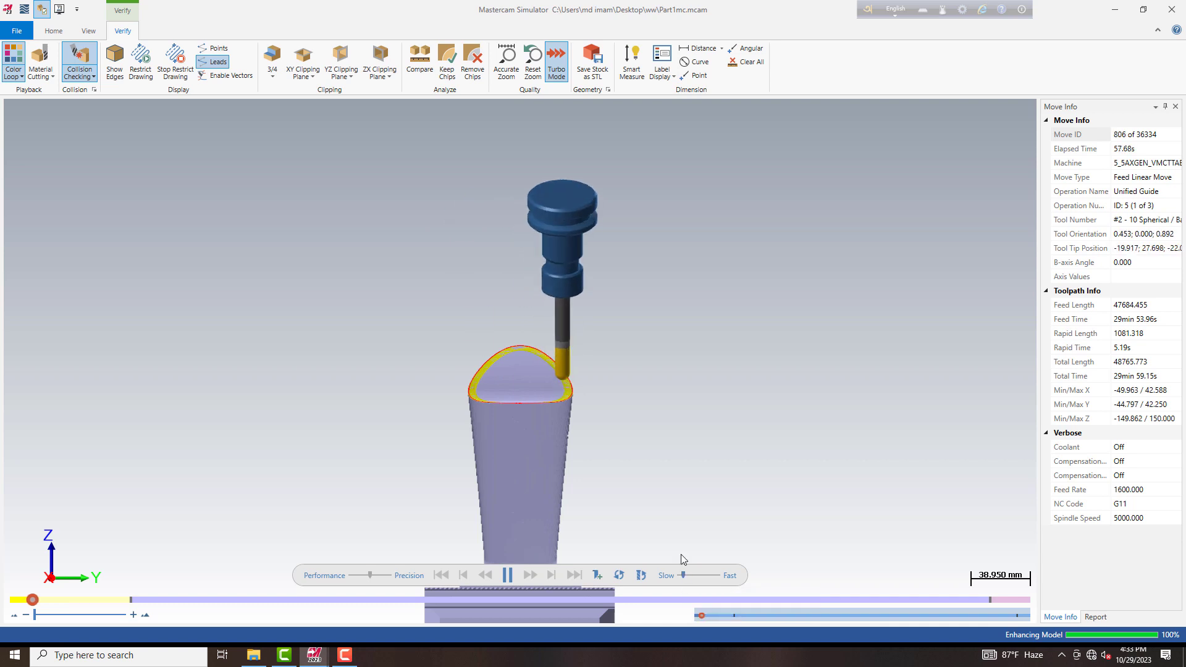
Step: Fit the fixture in view and adjust the simulation playback speed while it runs
{"action": "mouse_move", "coordinate": [542, 444]}
{"action": "middle_mouse_down"}
{"action": "mouse_move", "coordinate": [585, 479]}
{"action": "mouse_move", "coordinate": [466, 473]}
{"action": "middle_mouse_up"}
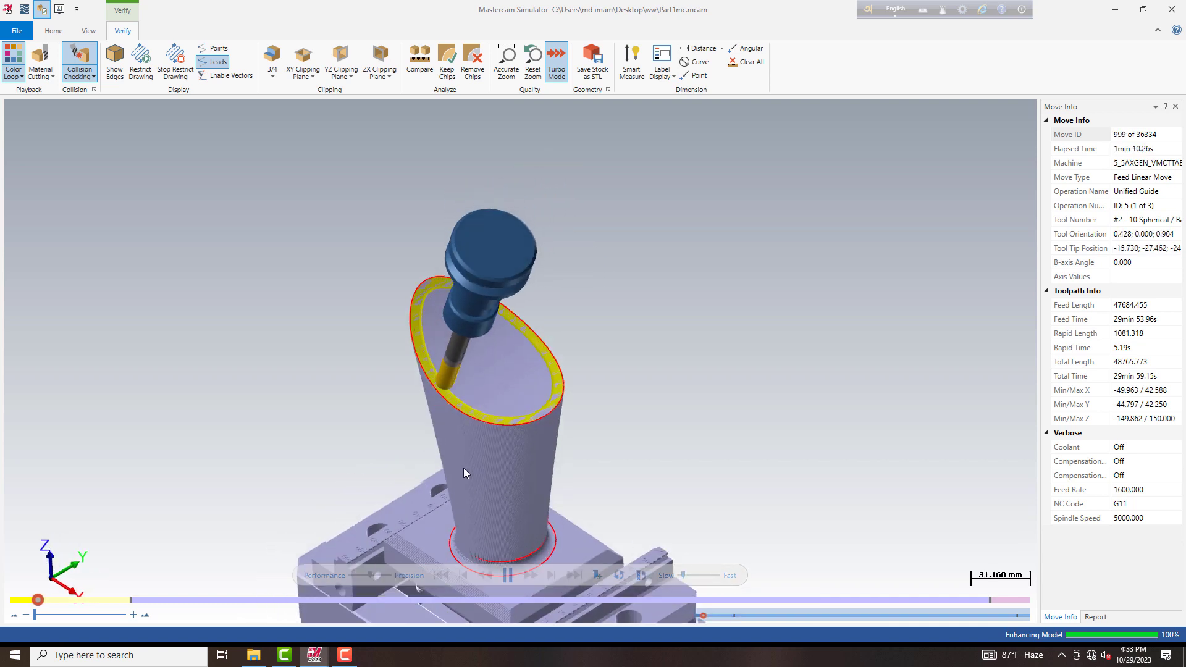
{"action": "right_click", "coordinate": [330, 424]}
{"action": "left_click", "coordinate": [383, 480]}
{"action": "scroll", "coordinate": [450, 300], "scroll_direction": "up", "scroll_amount": 2}
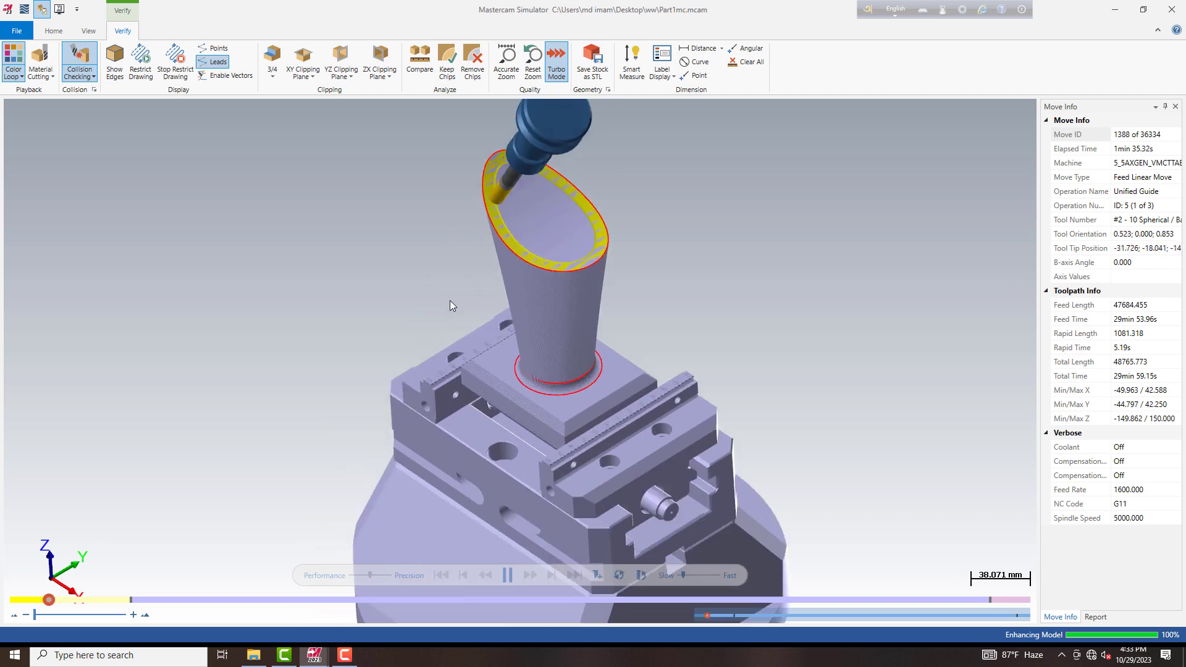
{"action": "scroll", "coordinate": [433, 195], "scroll_direction": "up", "scroll_amount": 2}
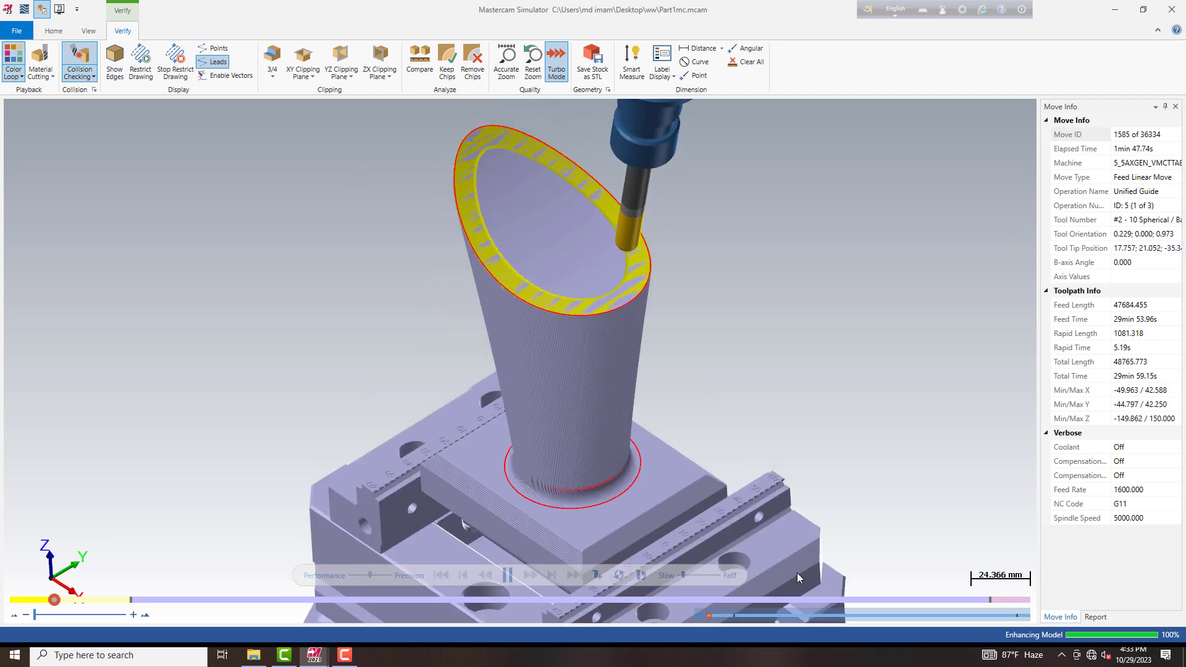
{"action": "left_click", "coordinate": [686, 576]}
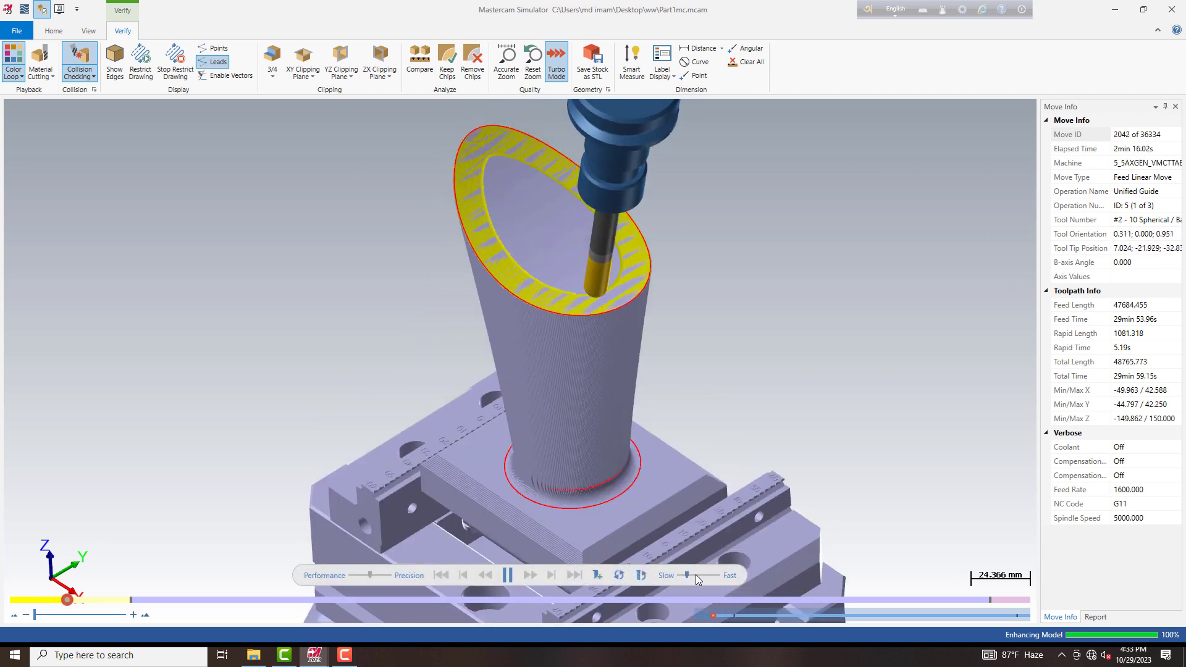
{"action": "left_click", "coordinate": [685, 576]}
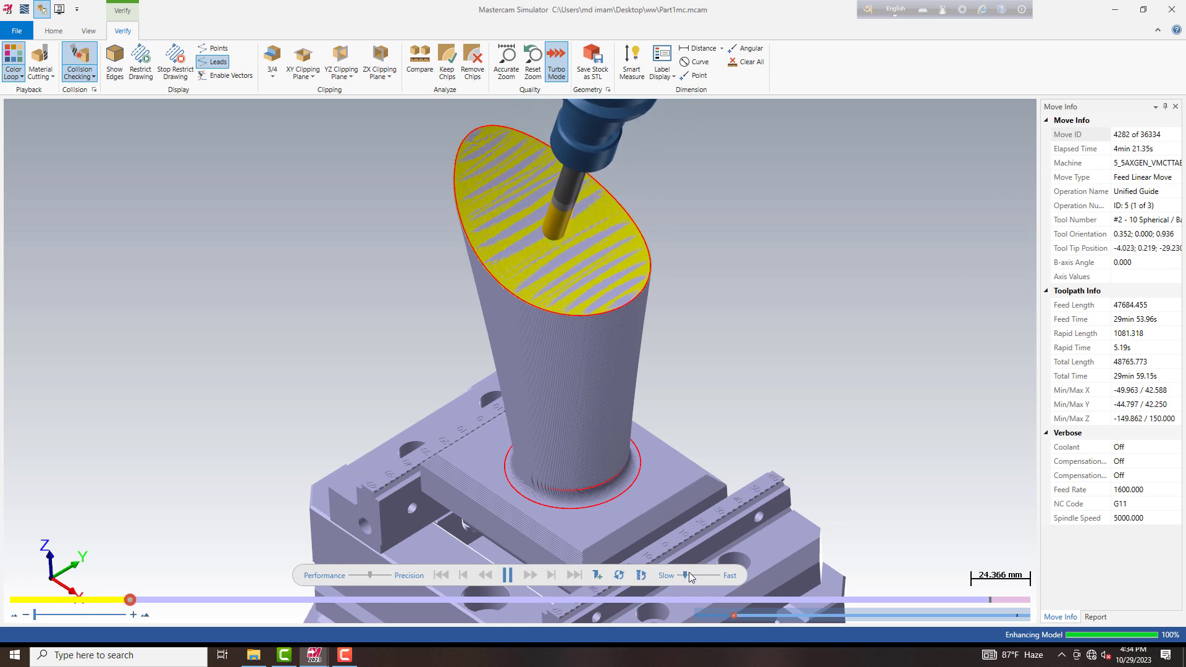
{"action": "left_click", "coordinate": [691, 574]}
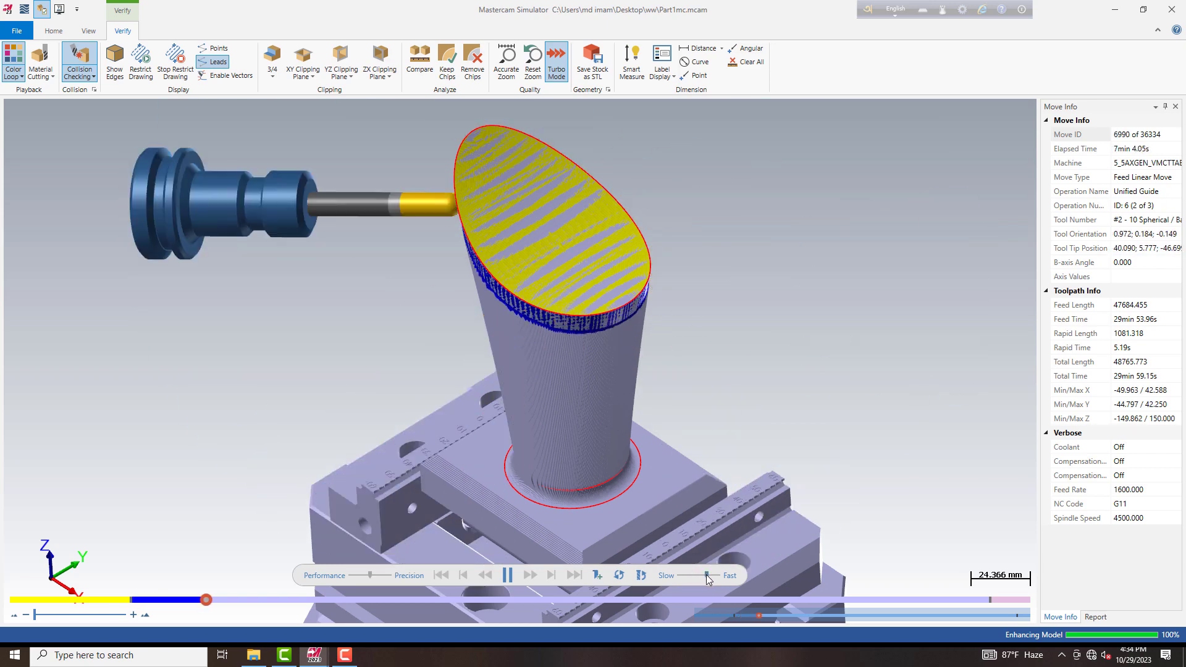
{"action": "left_click", "coordinate": [717, 576]}
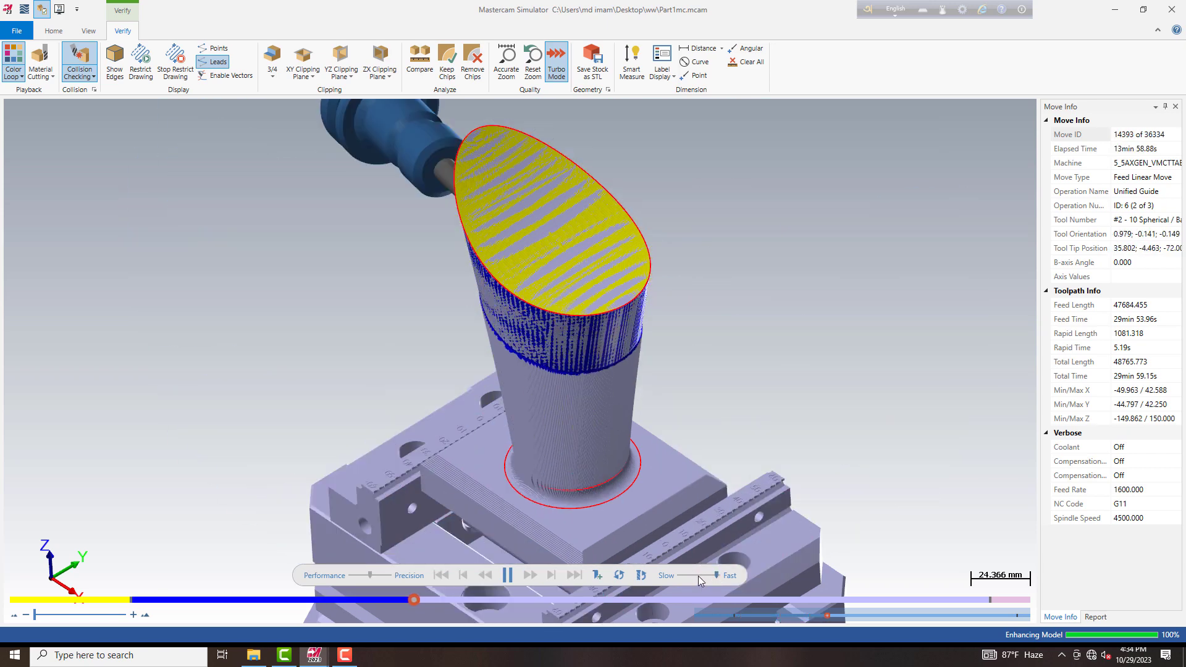
{"action": "left_click", "coordinate": [691, 573]}
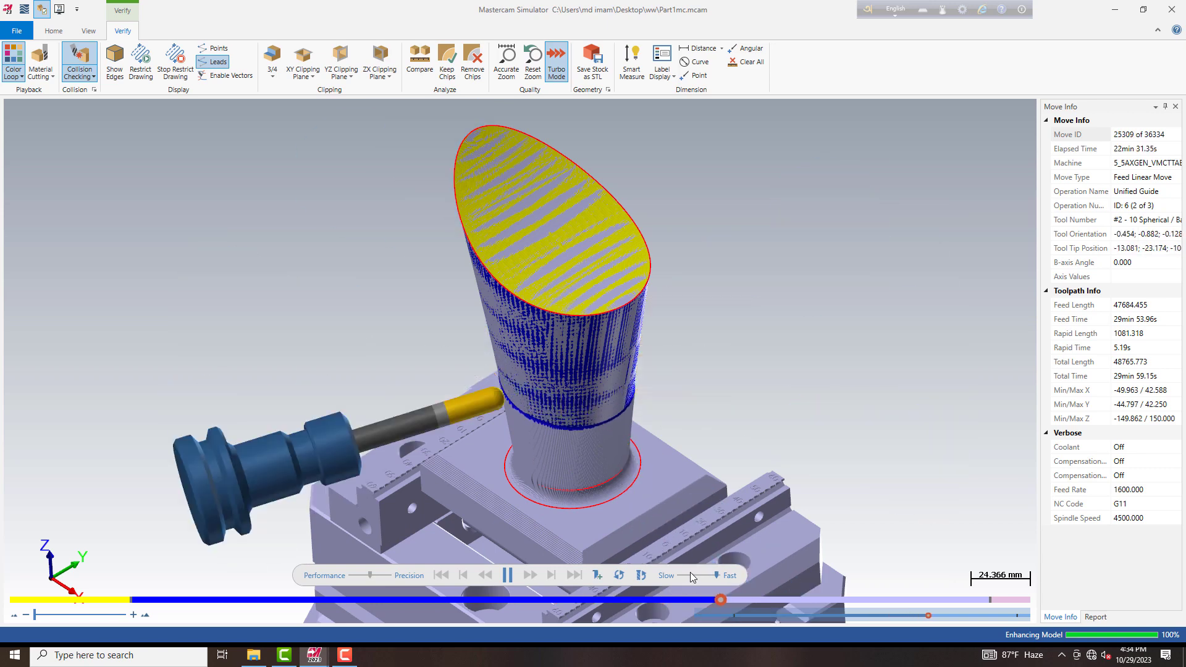
{"action": "left_click", "coordinate": [684, 573]}
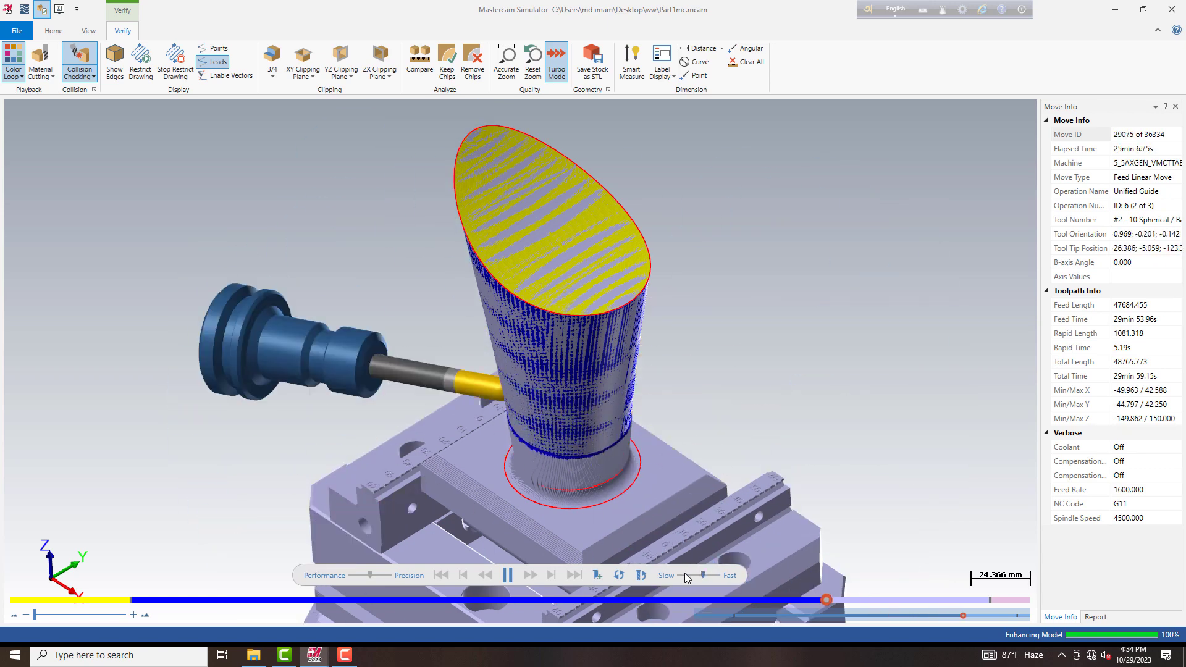
Step: Toggle workpiece translucency and zoom in to inspect the part base
{"action": "left_click", "coordinate": [57, 31]}
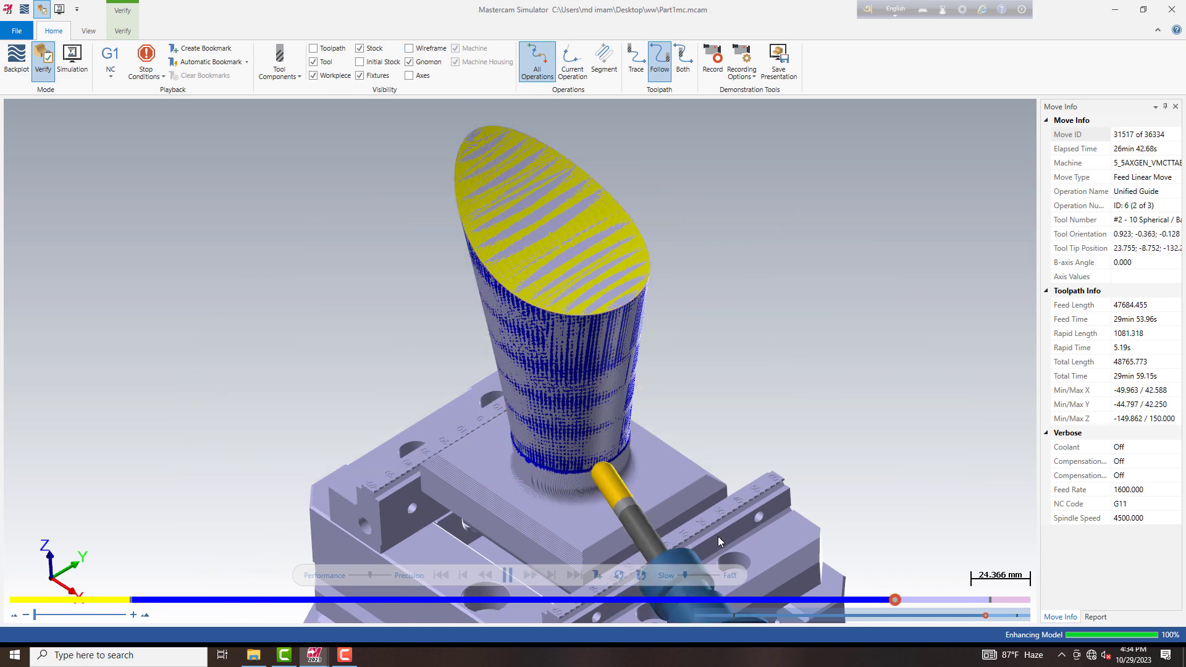
{"action": "left_click", "coordinate": [321, 77]}
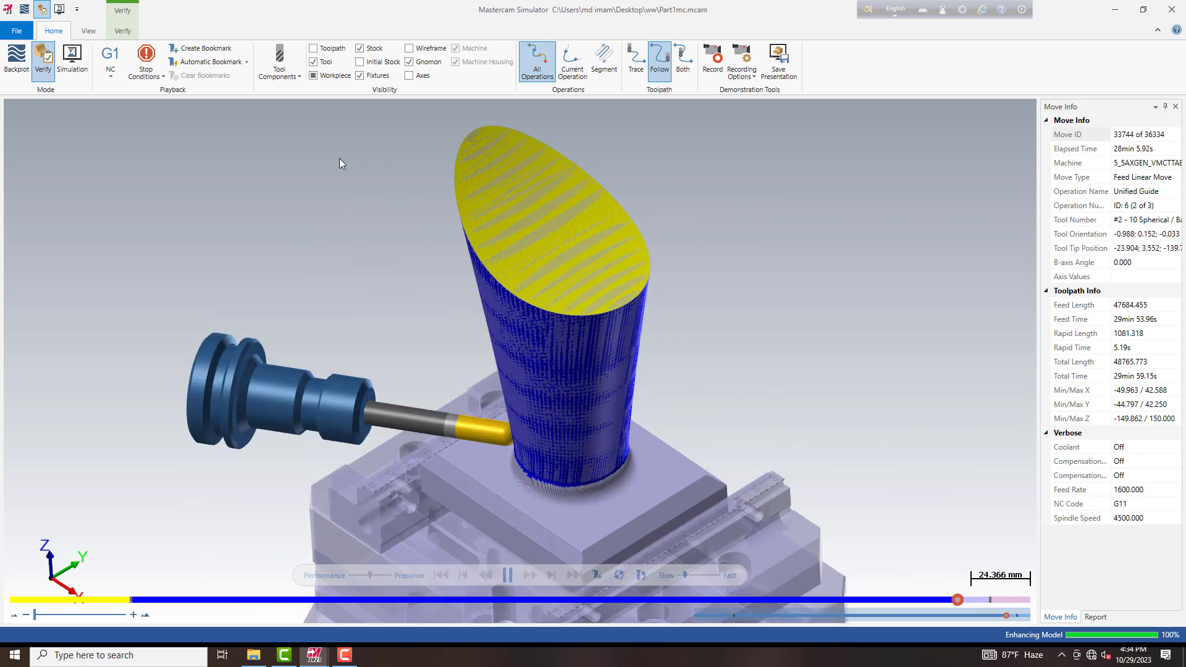
{"action": "left_click", "coordinate": [320, 76]}
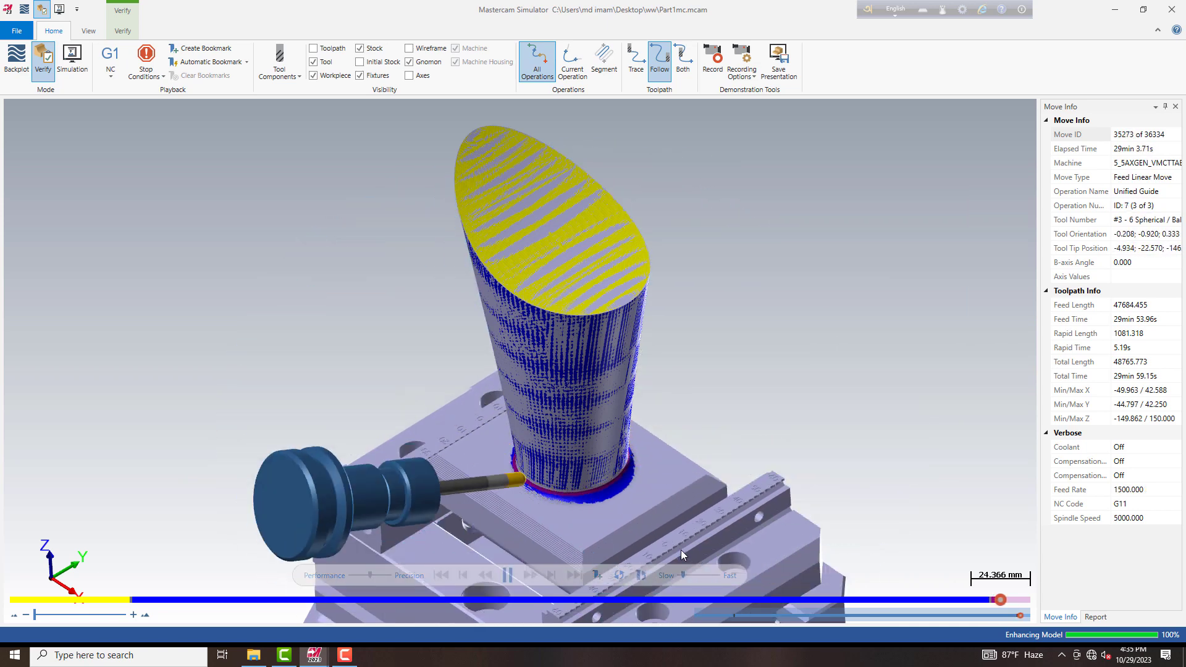
{"action": "scroll", "coordinate": [625, 535], "scroll_direction": "up", "scroll_amount": 2}
{"action": "scroll", "coordinate": [625, 534], "scroll_direction": "up", "scroll_amount": 4}
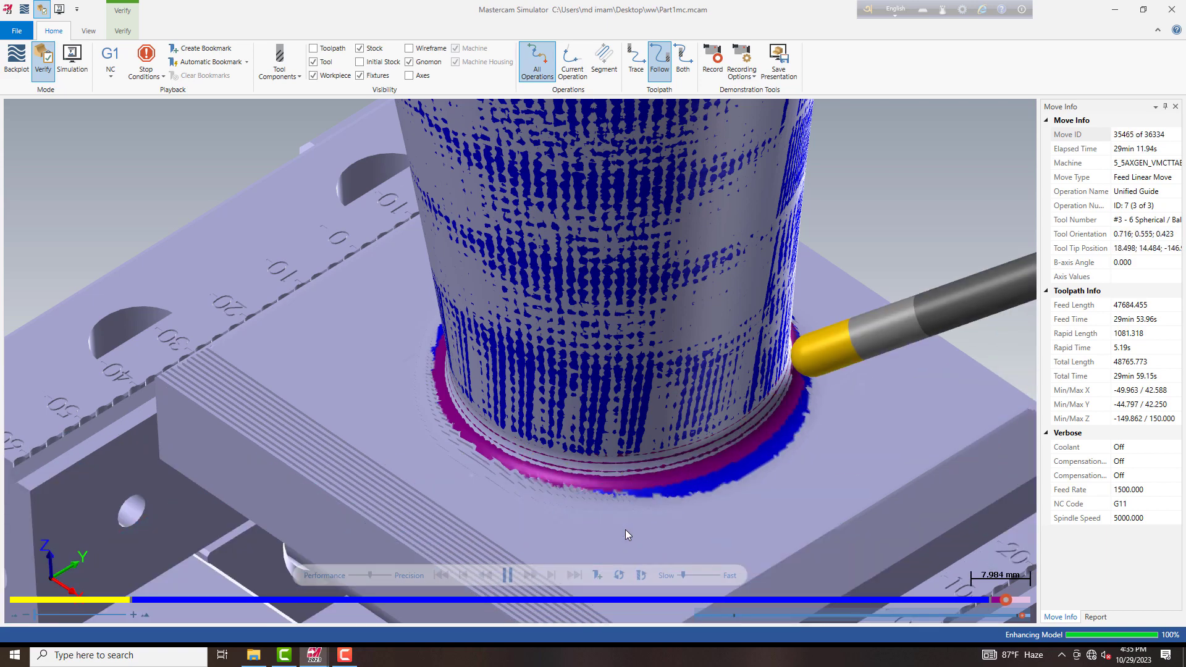
{"action": "scroll", "coordinate": [626, 531], "scroll_direction": "up", "scroll_amount": 1}
{"action": "scroll", "coordinate": [625, 534], "scroll_direction": "down", "scroll_amount": 3}
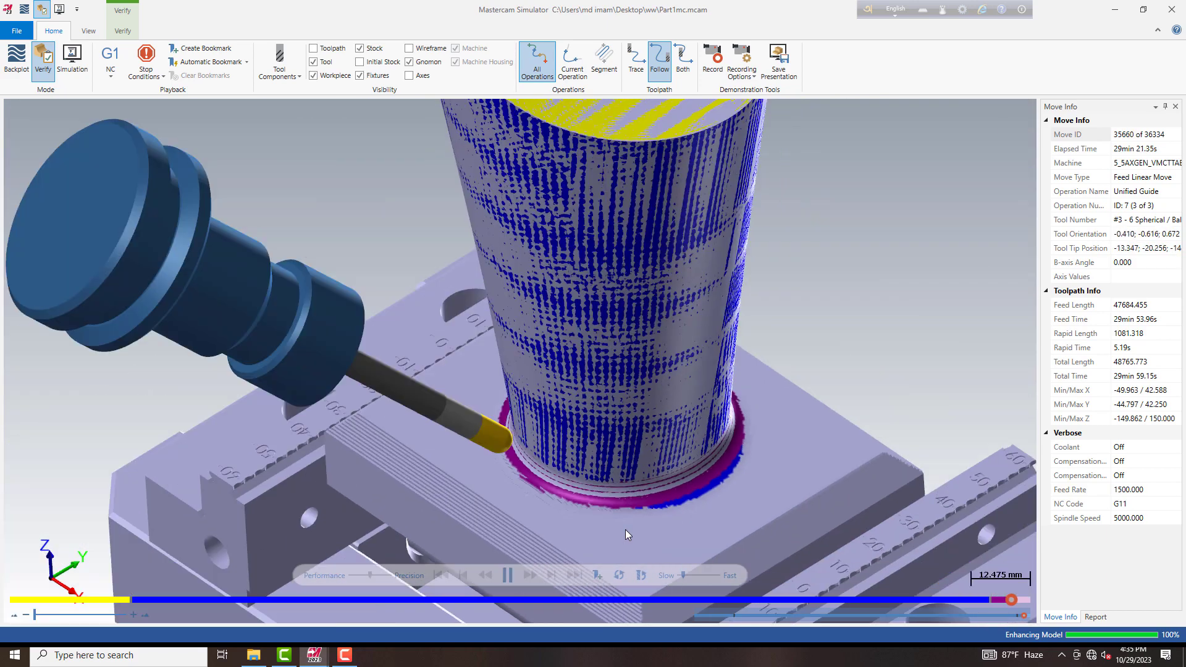
{"action": "scroll", "coordinate": [624, 530], "scroll_direction": "down", "scroll_amount": 2}
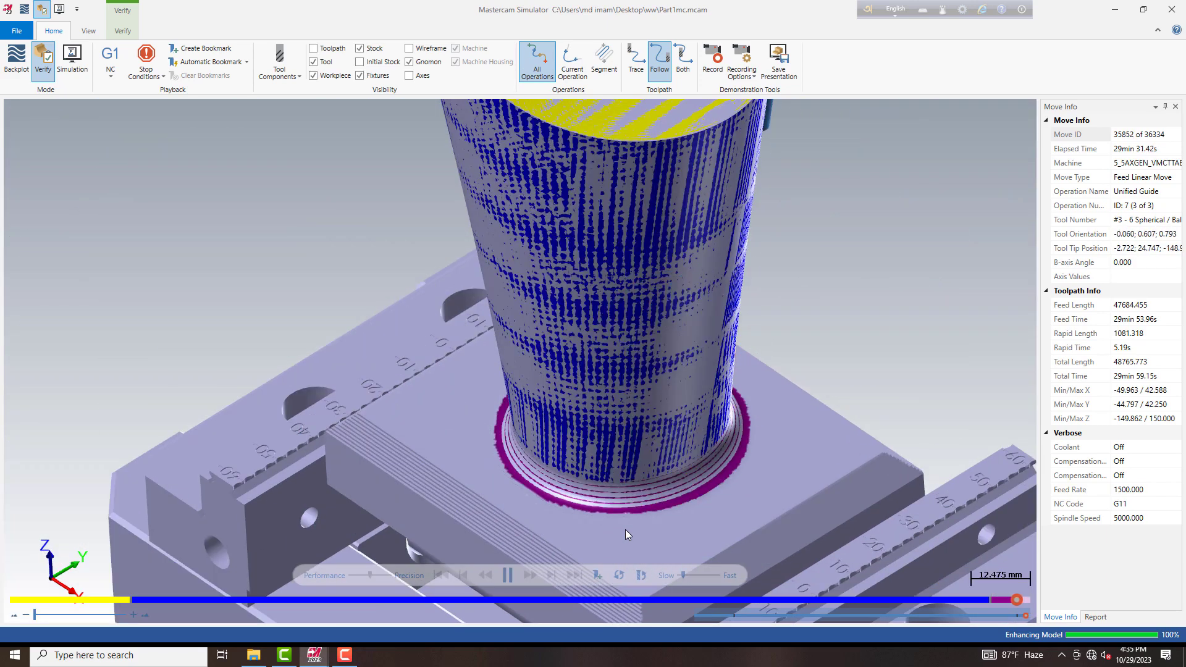
{"action": "scroll", "coordinate": [625, 530], "scroll_direction": "down", "scroll_amount": 2}
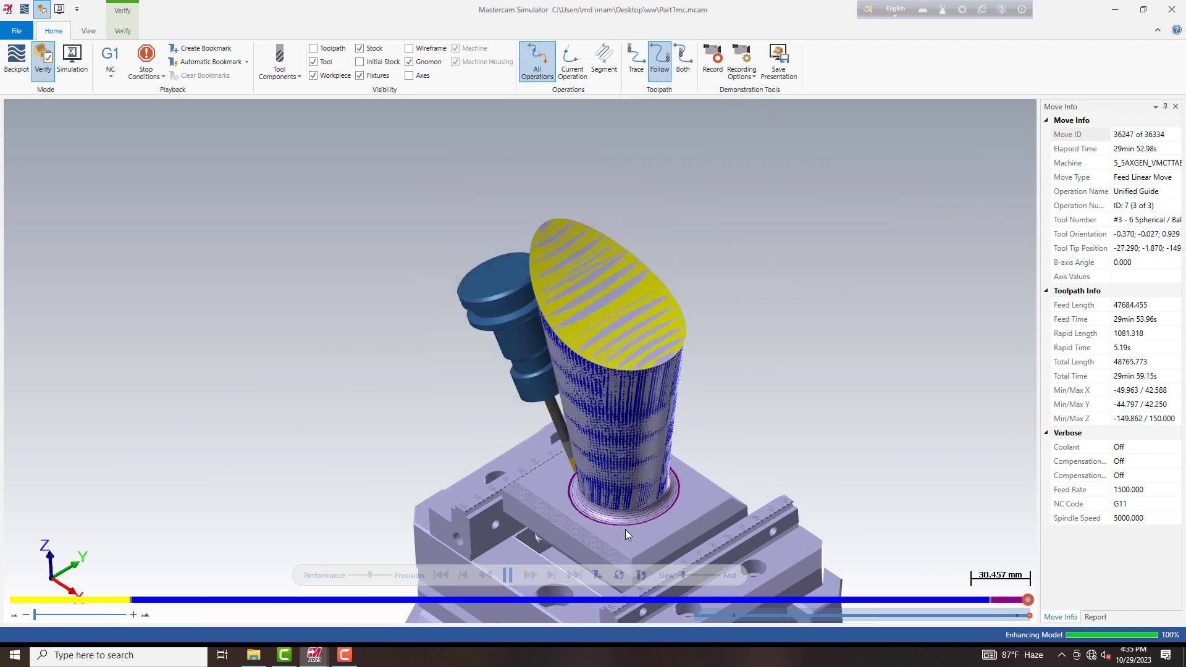
Step: Close the Simulator and return to the Mill graphics view
{"action": "left_click", "coordinate": [1172, 9]}
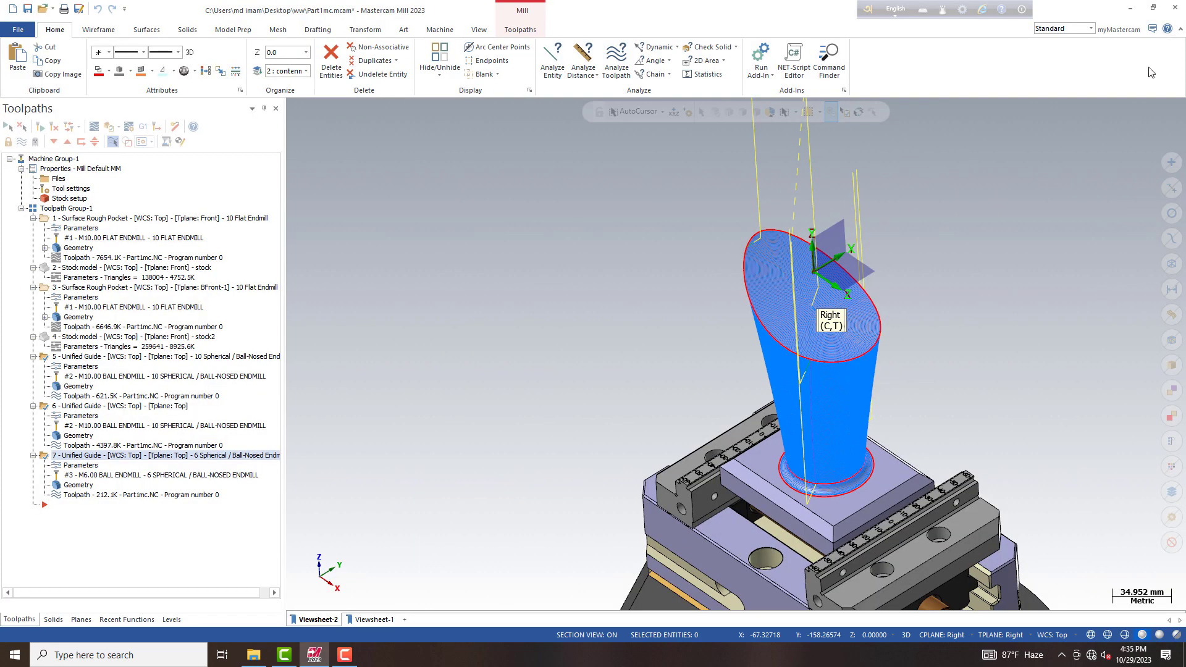
{"action": "right_click", "coordinate": [685, 433]}
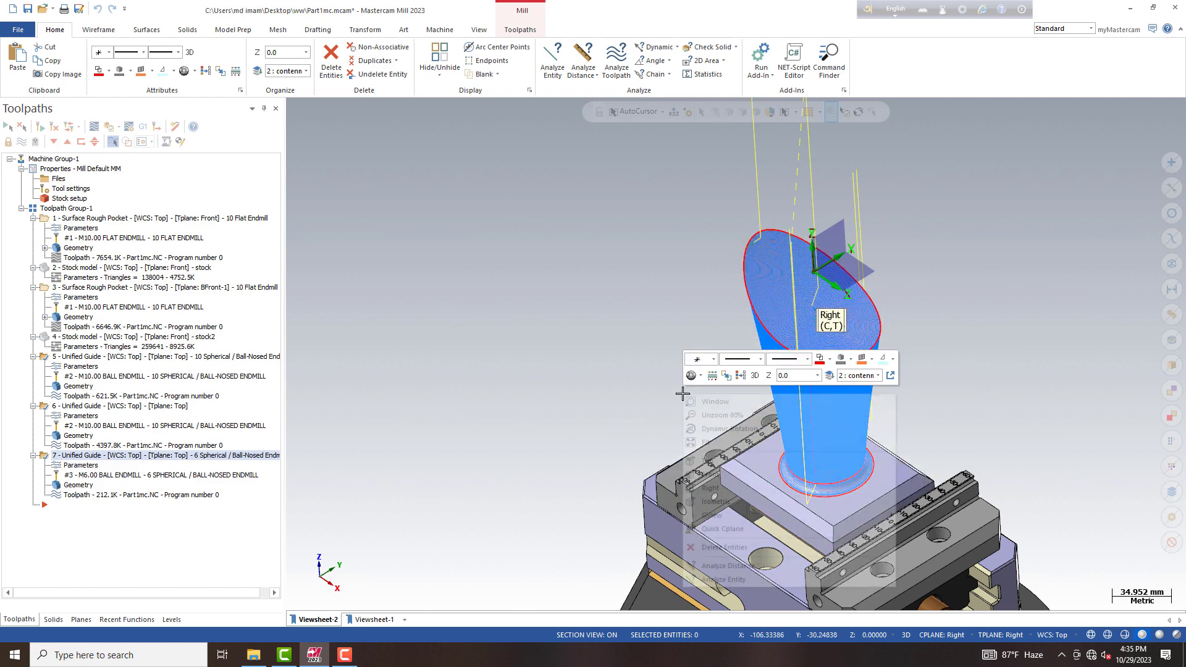
{"action": "left_click", "coordinate": [725, 440]}
{"action": "scroll", "coordinate": [725, 440], "scroll_direction": "up", "scroll_amount": 2}
{"action": "scroll", "coordinate": [717, 408], "scroll_direction": "up", "scroll_amount": 2}
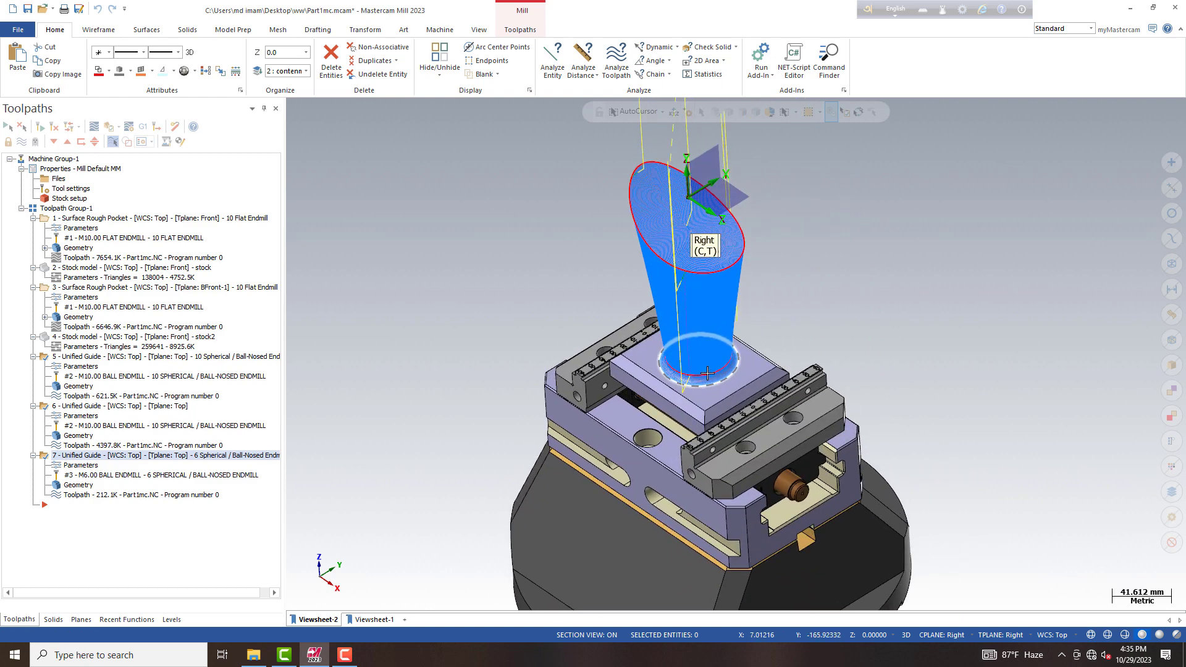
{"action": "scroll", "coordinate": [706, 373], "scroll_direction": "up", "scroll_amount": 2}
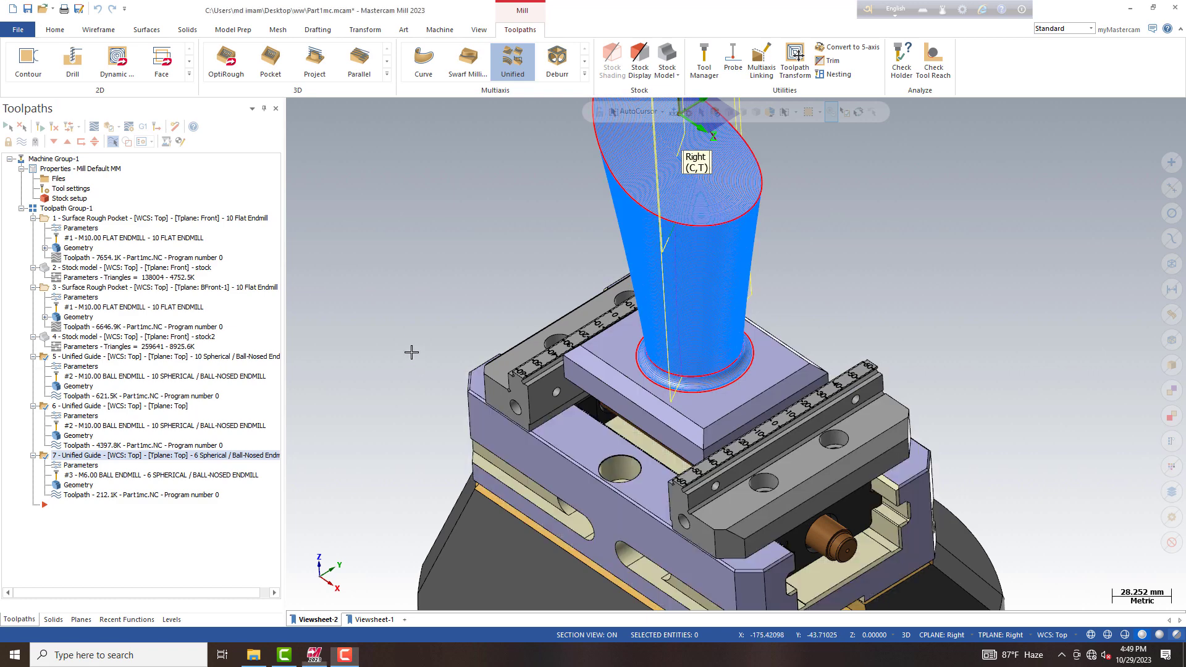
Step: Start a Unified toolpath with tool 3 at 1500 feed, 5000 rpm, tool name as comment
{"action": "left_click", "coordinate": [516, 73]}
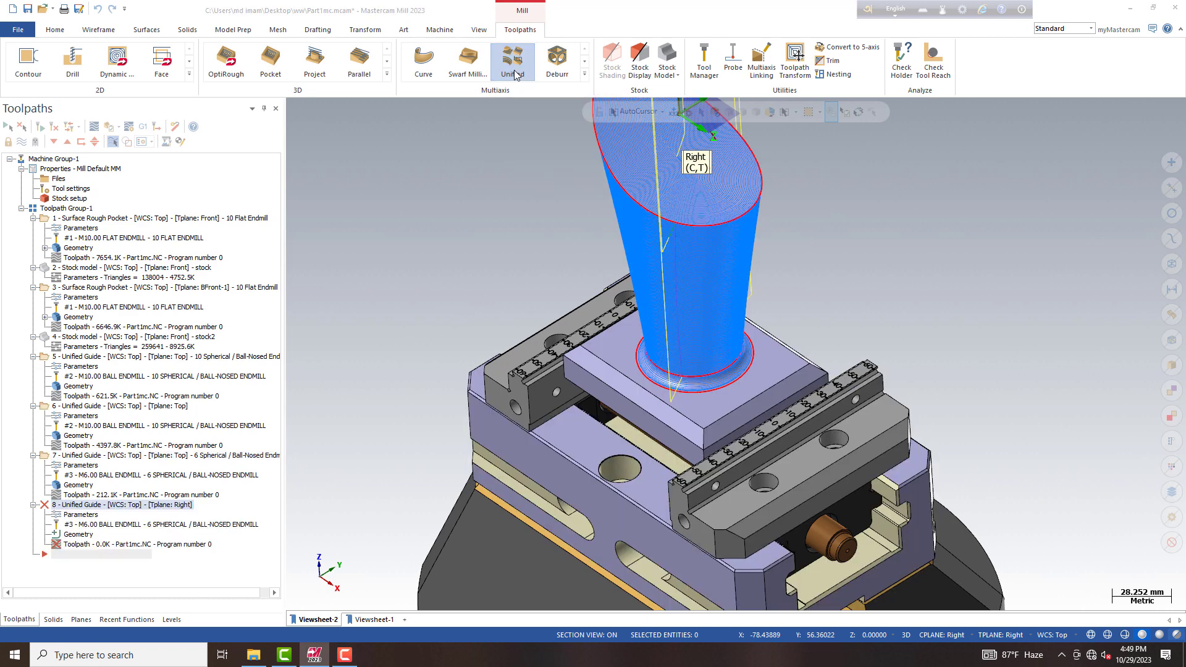
{"action": "left_click", "coordinate": [377, 247]}
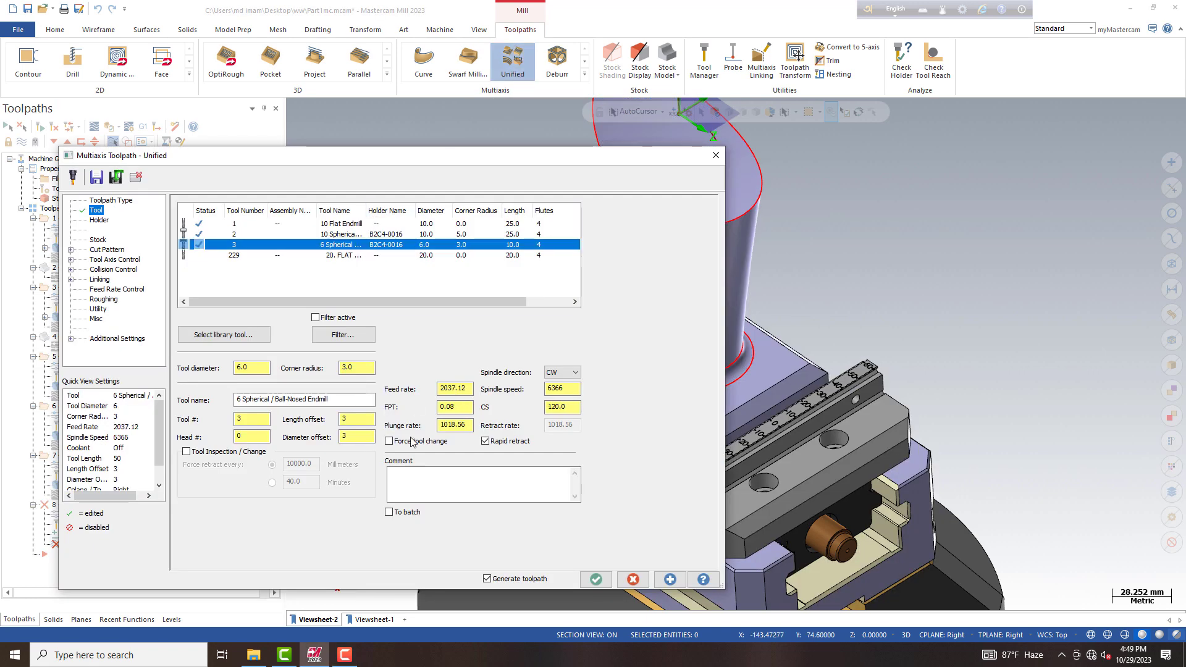
{"action": "double_click", "coordinate": [468, 389]}
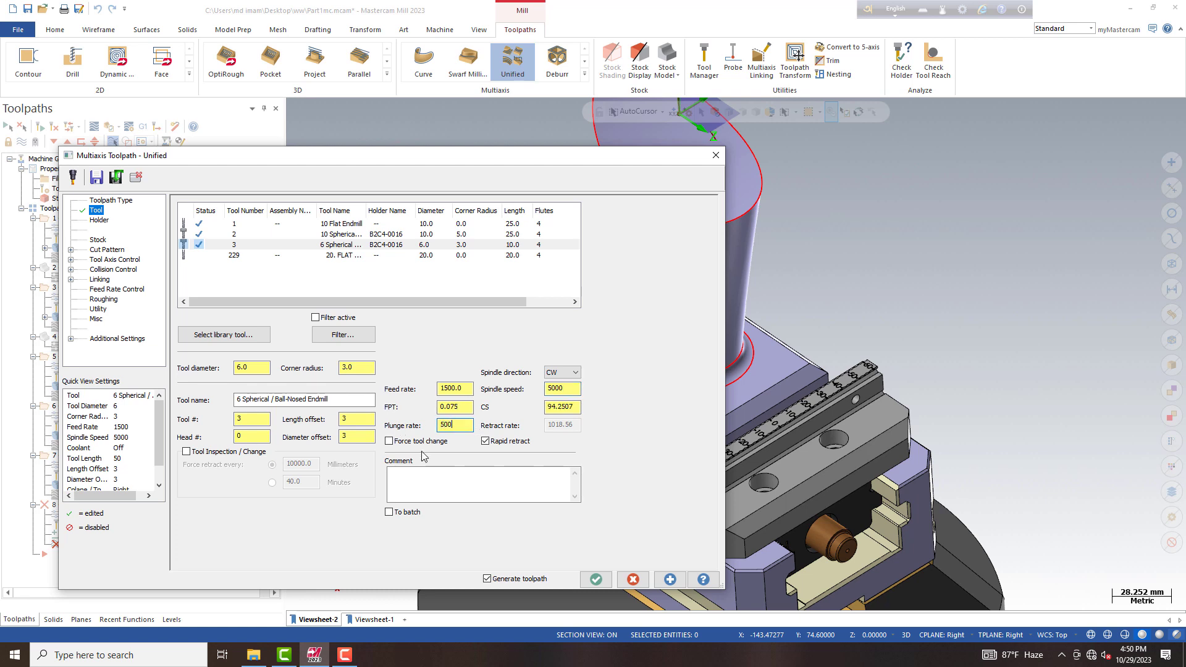
{"action": "right_click", "coordinate": [261, 399]}
{"action": "left_click", "coordinate": [290, 439]}
{"action": "right_click", "coordinate": [426, 485]}
{"action": "left_click", "coordinate": [477, 368]}
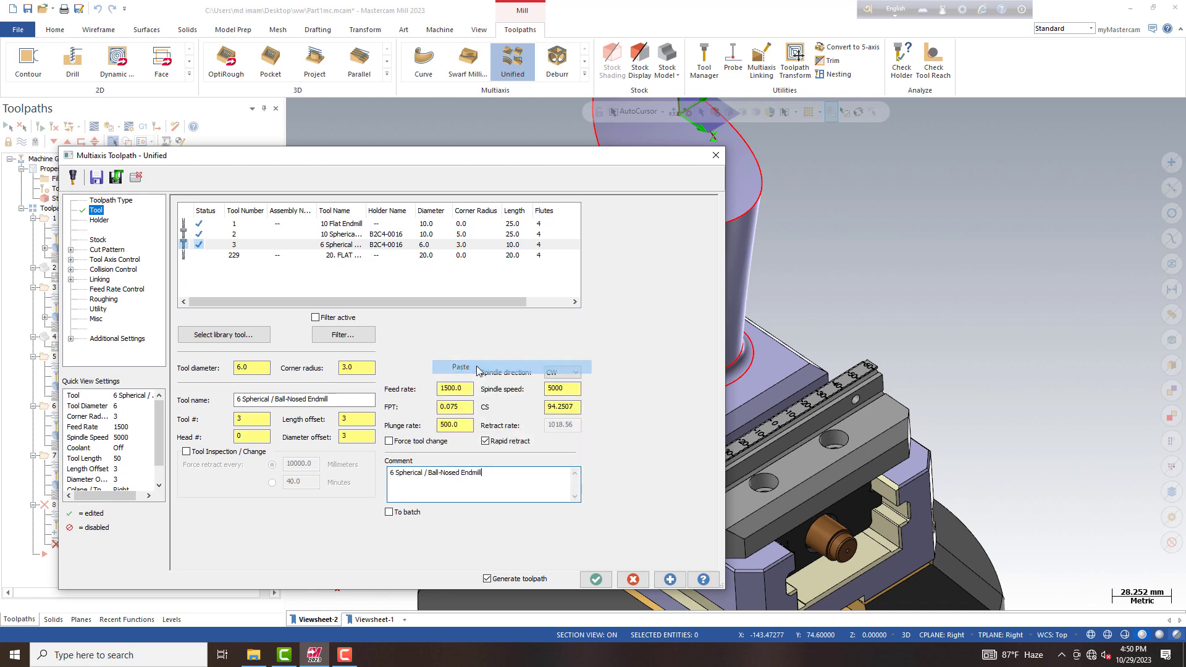
Step: Add an Automatic cut pattern and select the five faces to machine
{"action": "left_click", "coordinate": [94, 221]}
{"action": "left_click", "coordinate": [99, 240]}
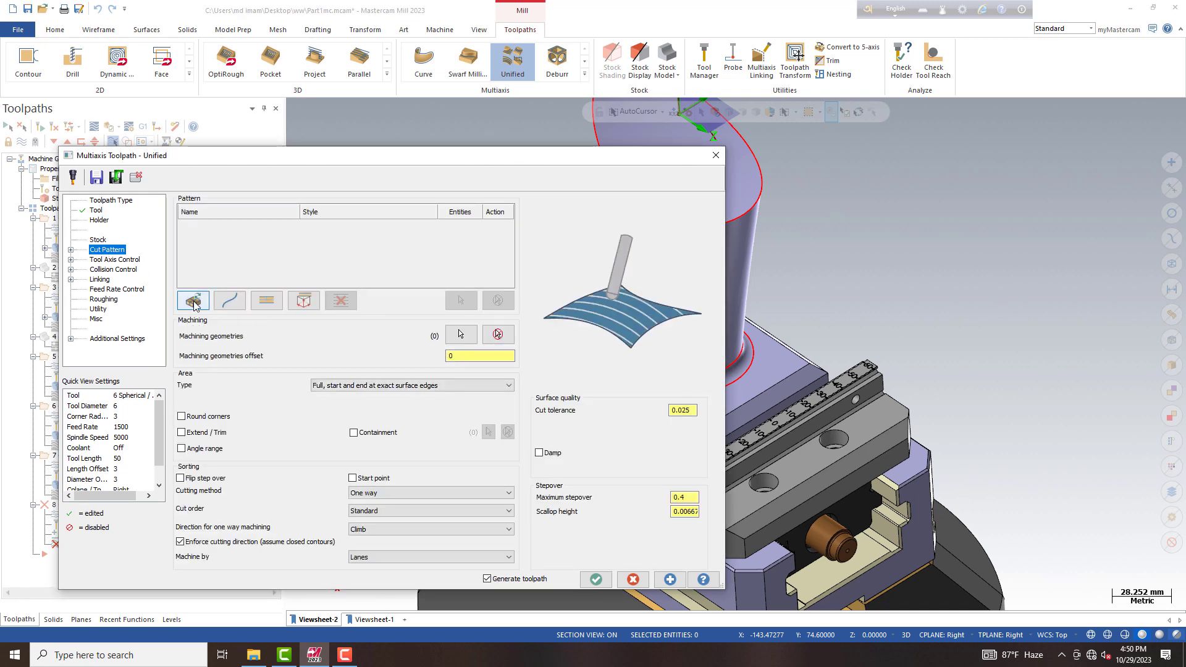
{"action": "left_click", "coordinate": [193, 302]}
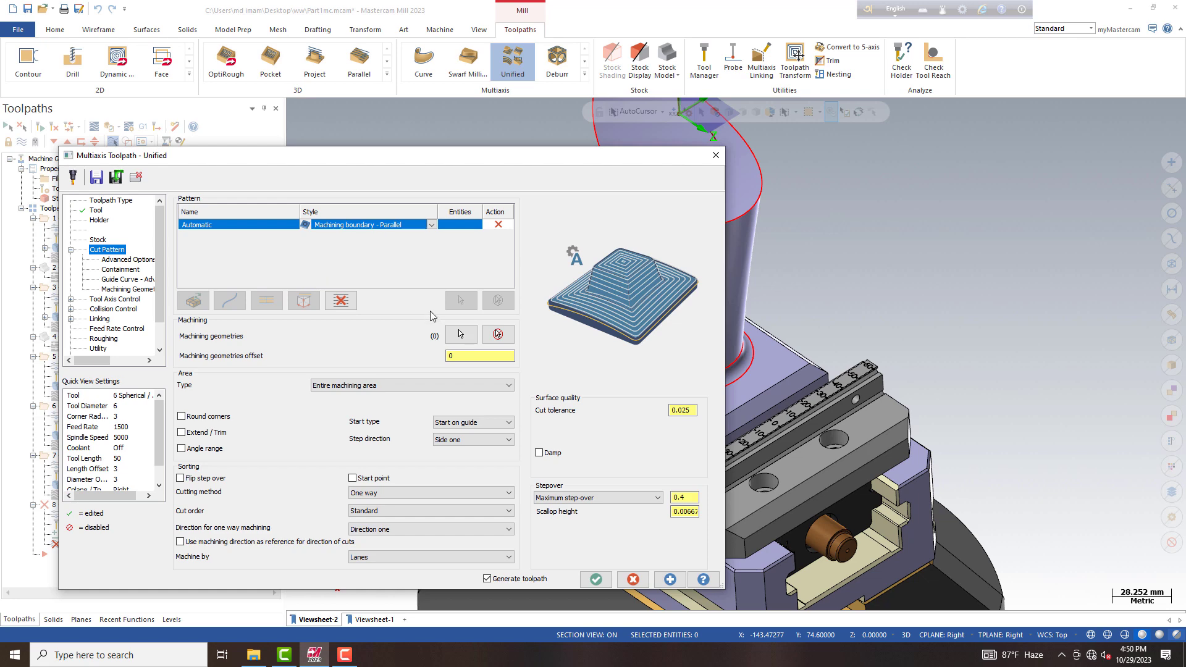
{"action": "left_click", "coordinate": [459, 335]}
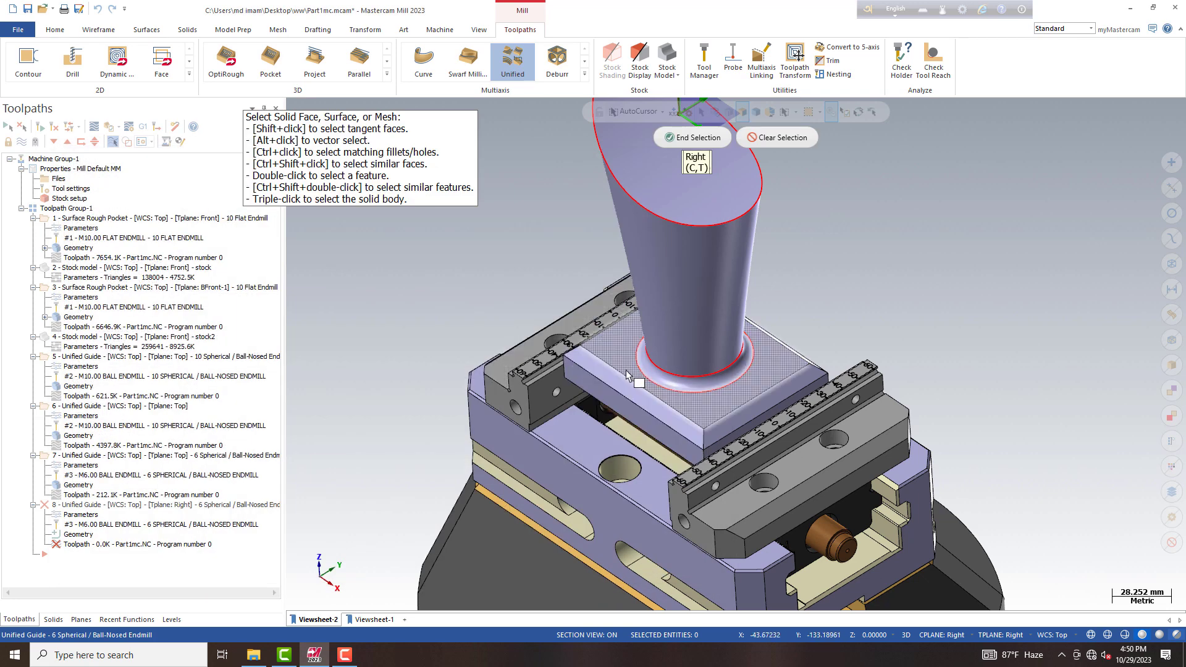
{"action": "middle_click_drag", "start_coordinate": [744, 432], "coordinate": [808, 372]}
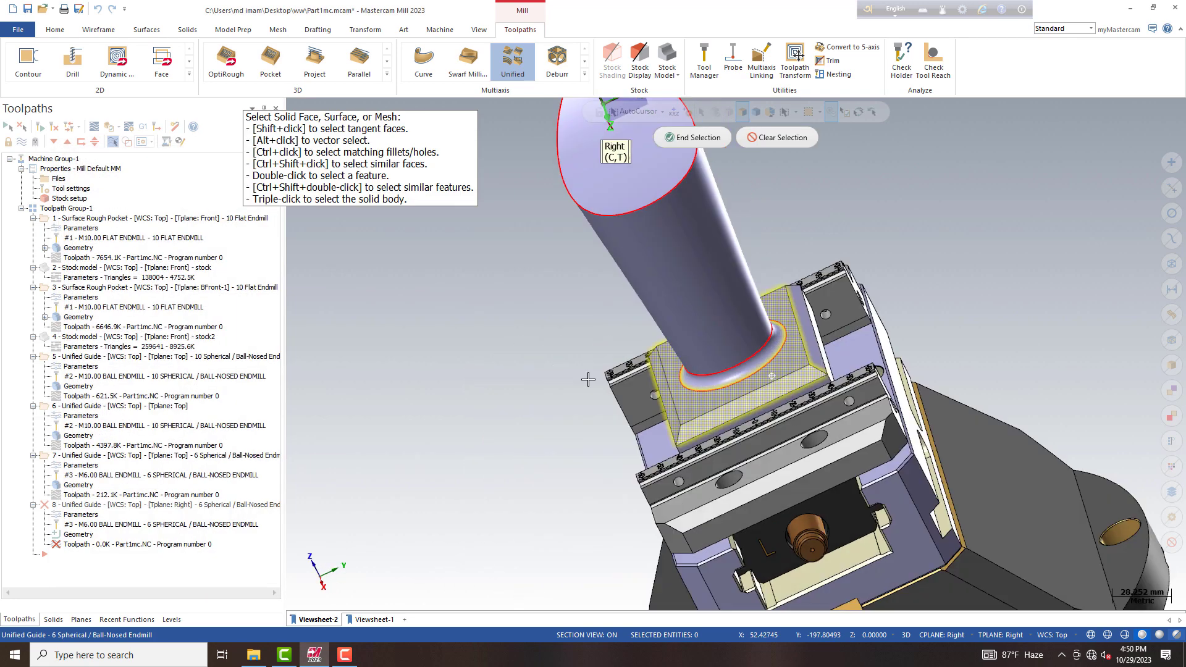
{"action": "middle_click_drag", "start_coordinate": [884, 299], "coordinate": [874, 244]}
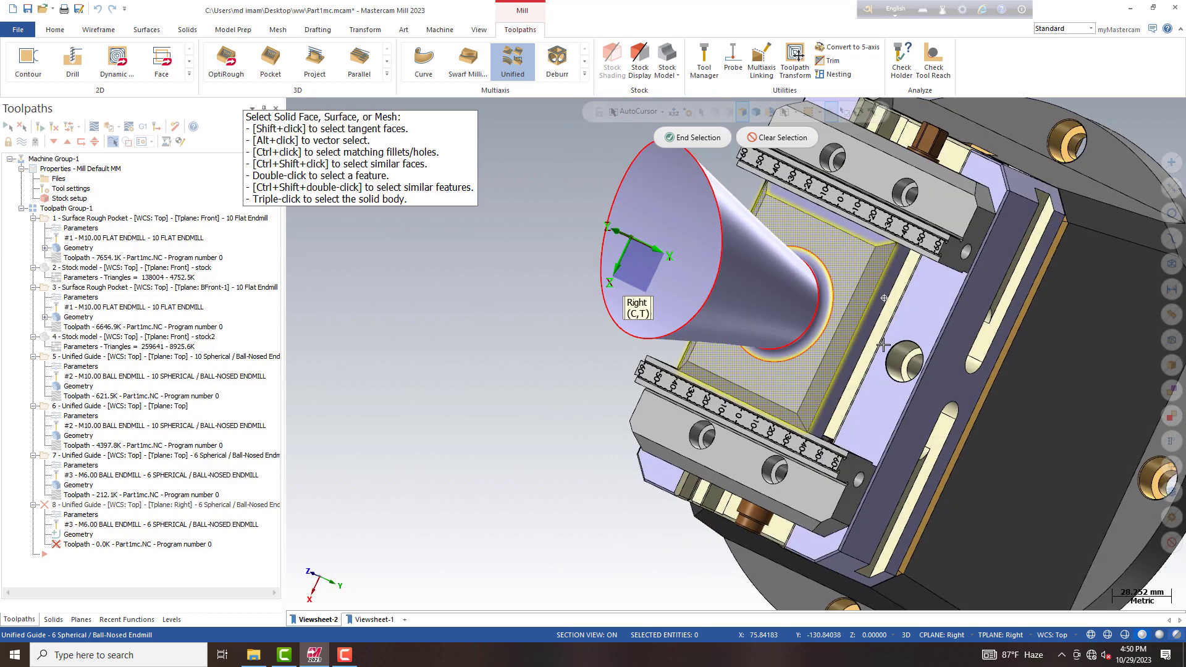
{"action": "middle_click_drag", "start_coordinate": [845, 311], "coordinate": [937, 269]}
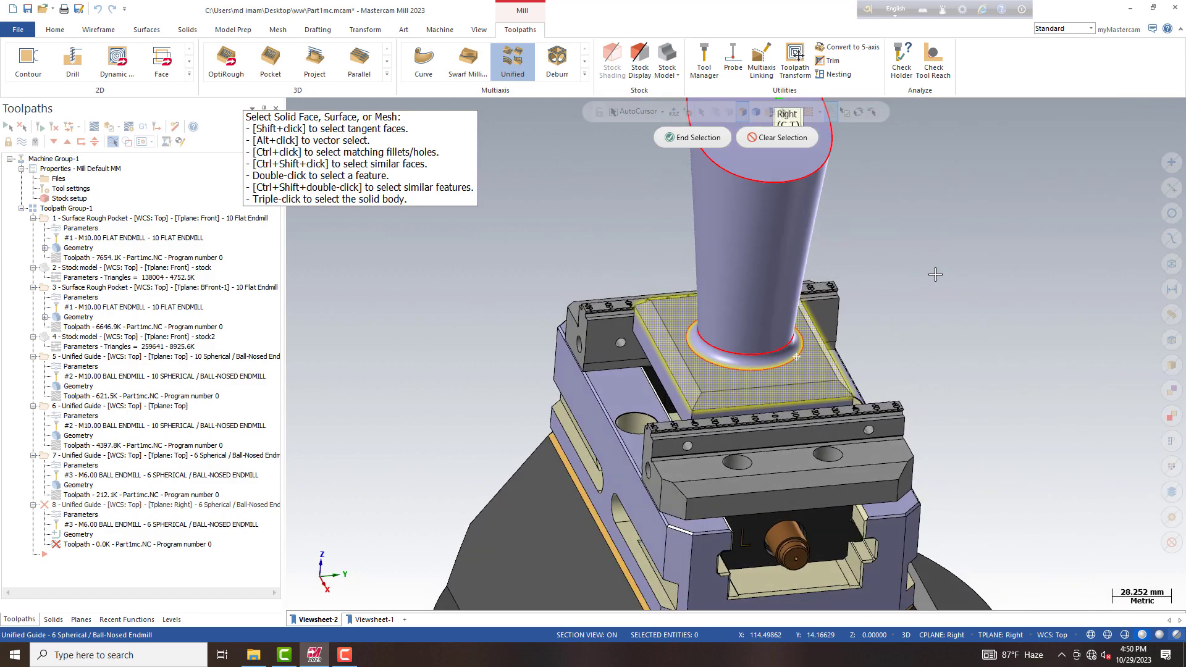
{"action": "left_click", "coordinate": [683, 140]}
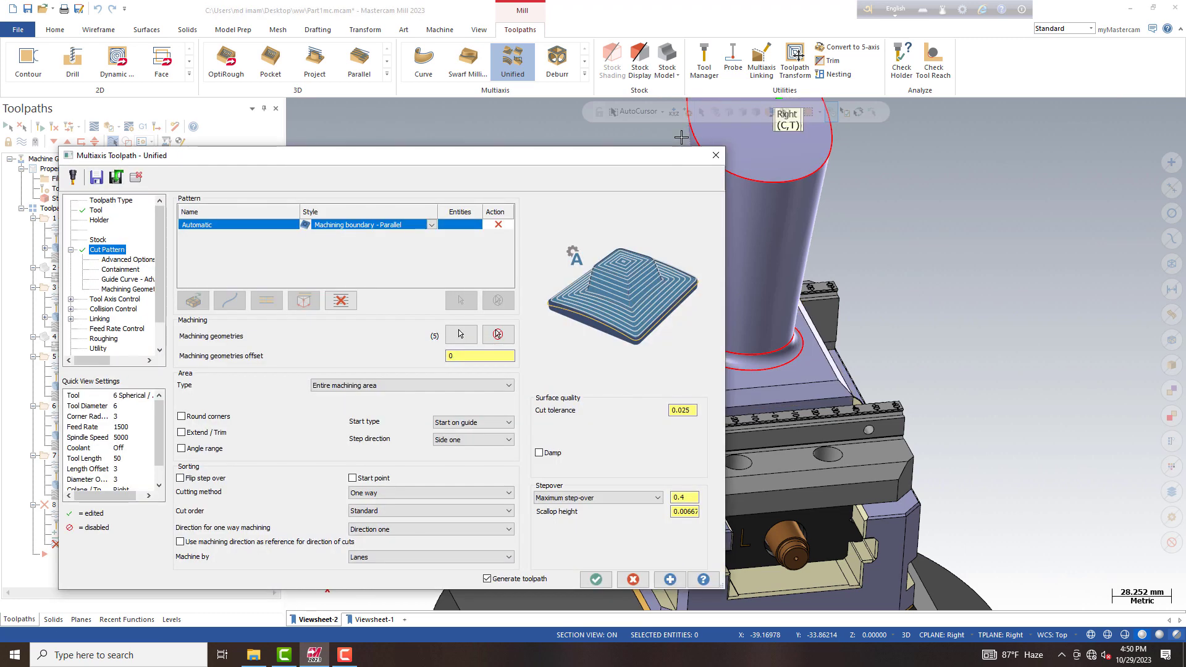
Step: Set the pattern to Machining boundary - Morph with Spiral cutting
{"action": "left_click", "coordinate": [399, 225]}
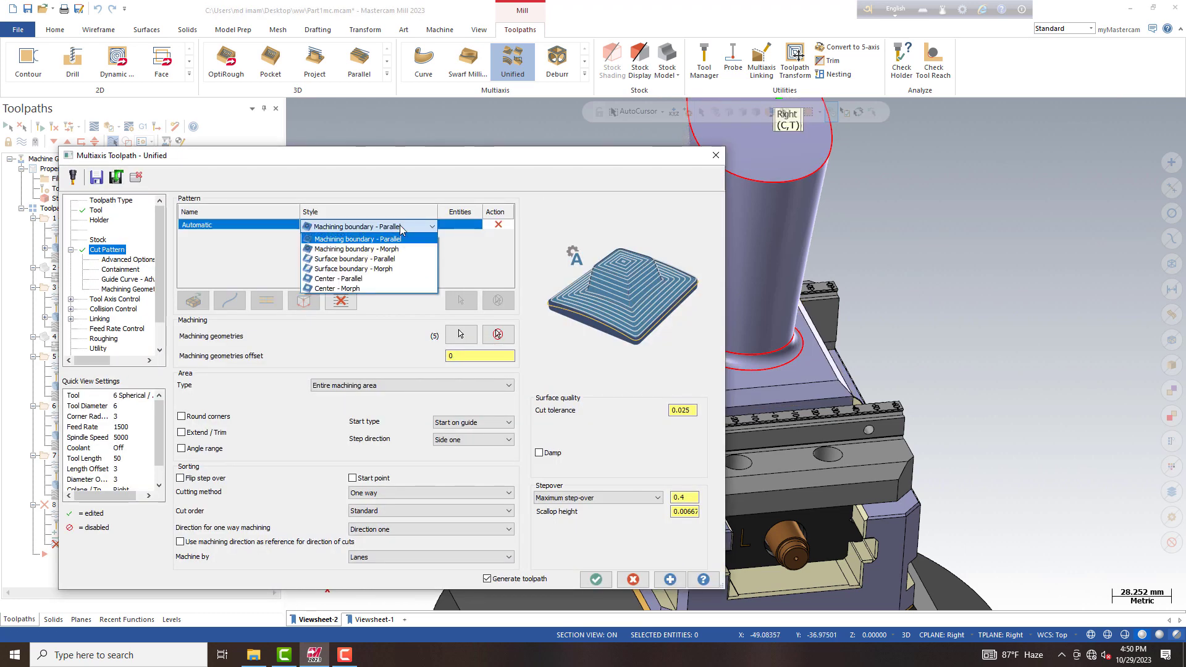
{"action": "left_click", "coordinate": [379, 250]}
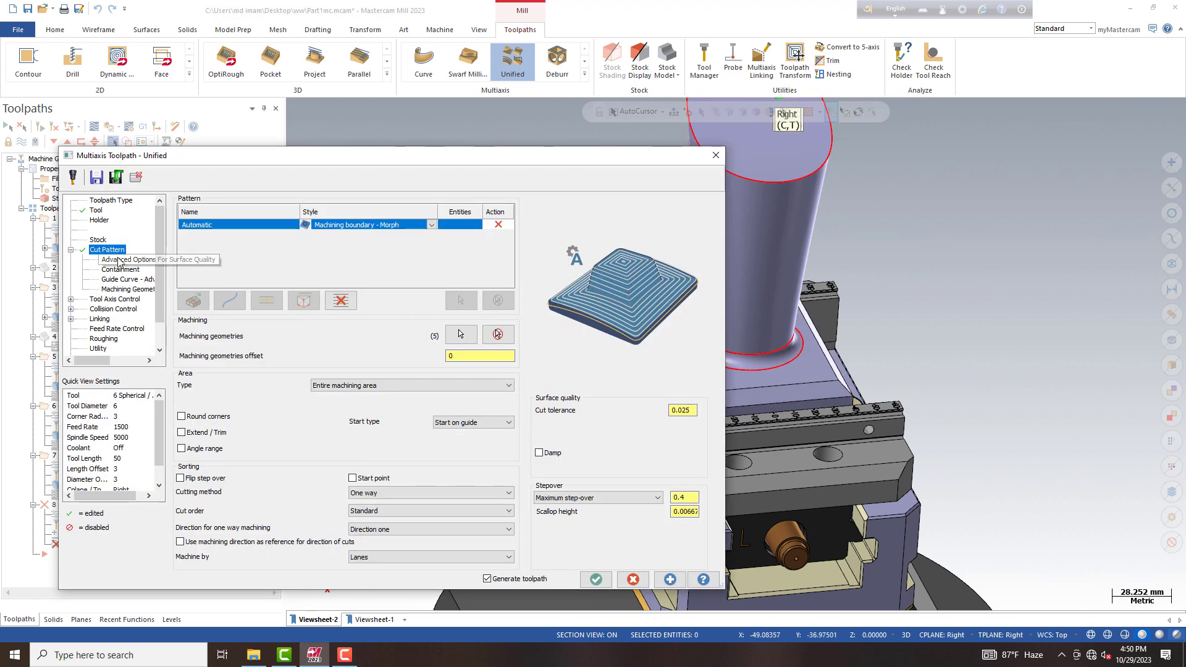
{"action": "left_click", "coordinate": [399, 492]}
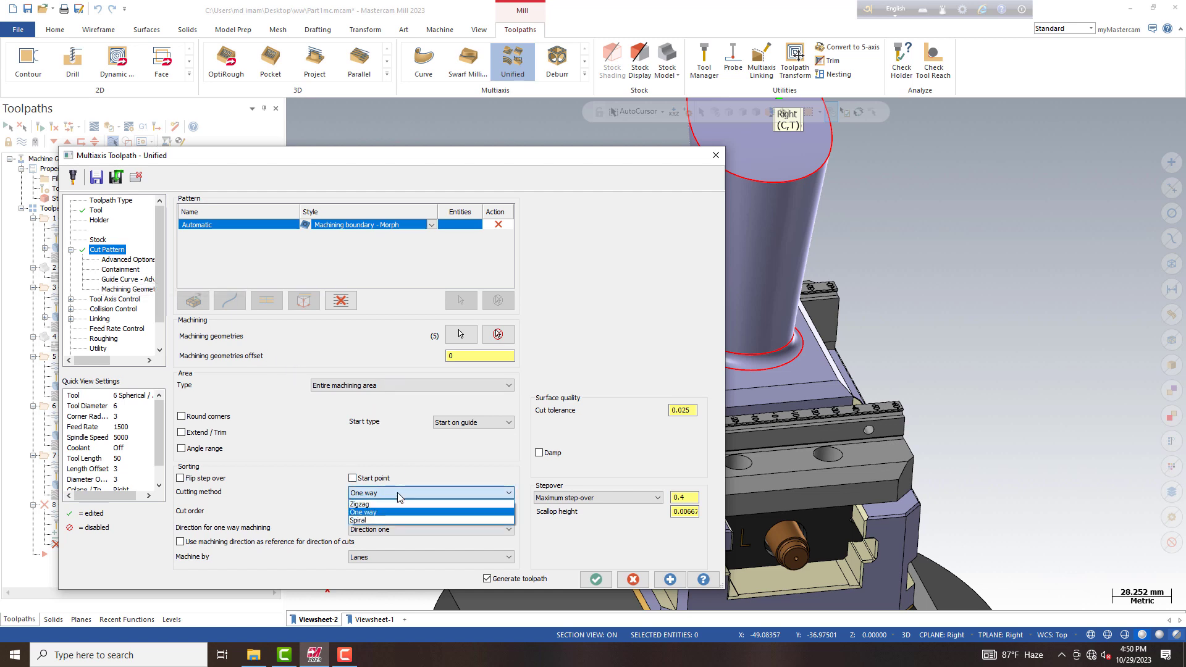
{"action": "left_click", "coordinate": [383, 520]}
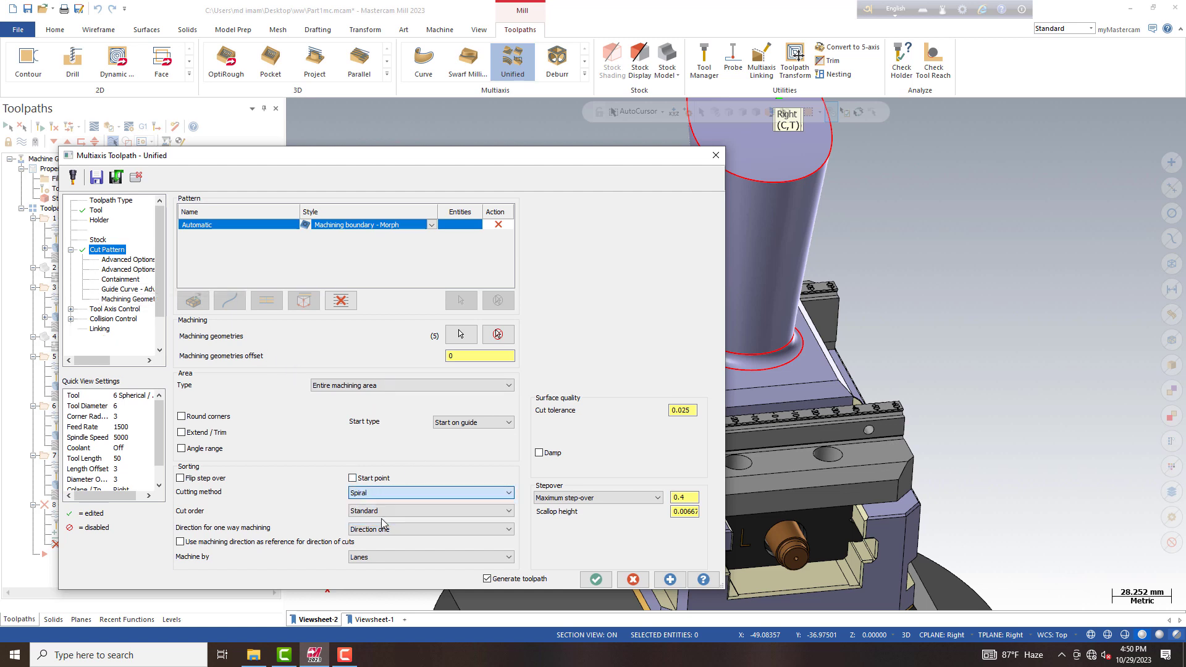
Step: Open operation 8's Collision Control and start picking avoidance geometry from the right-side view
{"action": "left_click", "coordinate": [113, 309]}
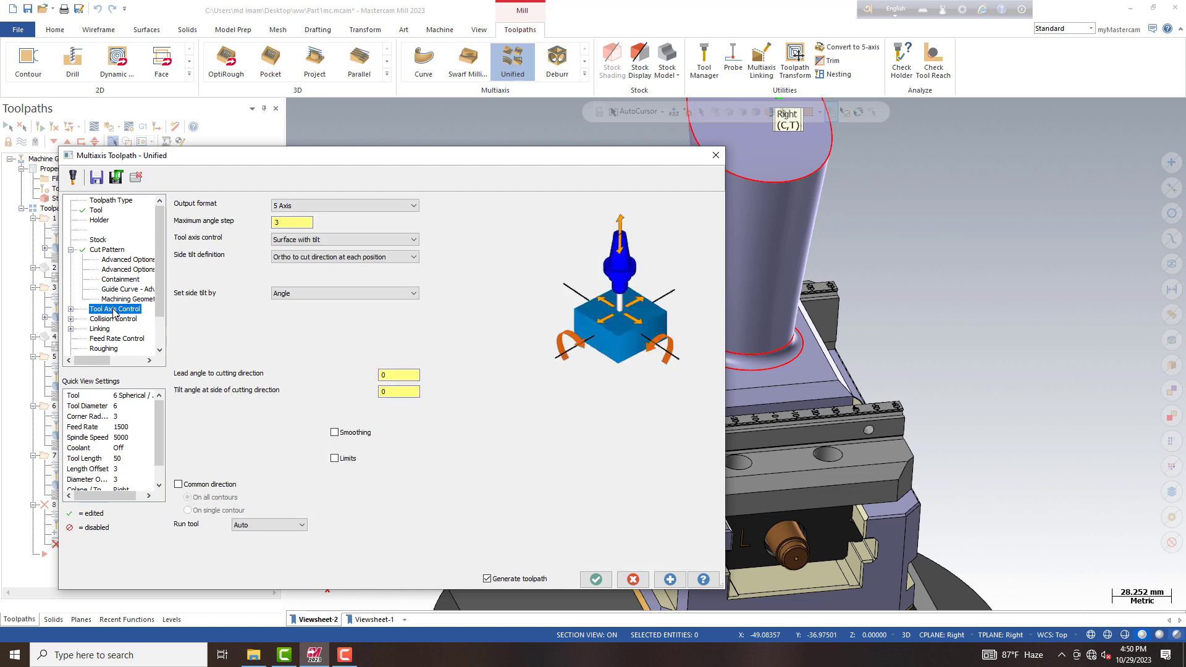
{"action": "left_click", "coordinate": [117, 320]}
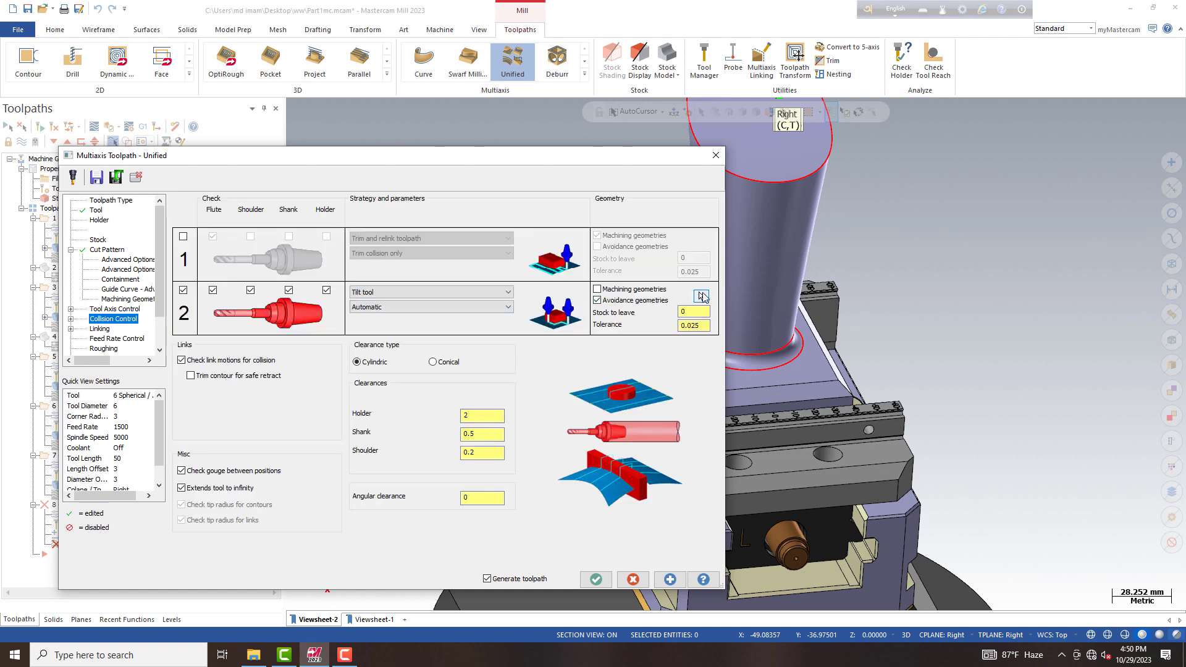
{"action": "left_click", "coordinate": [702, 296]}
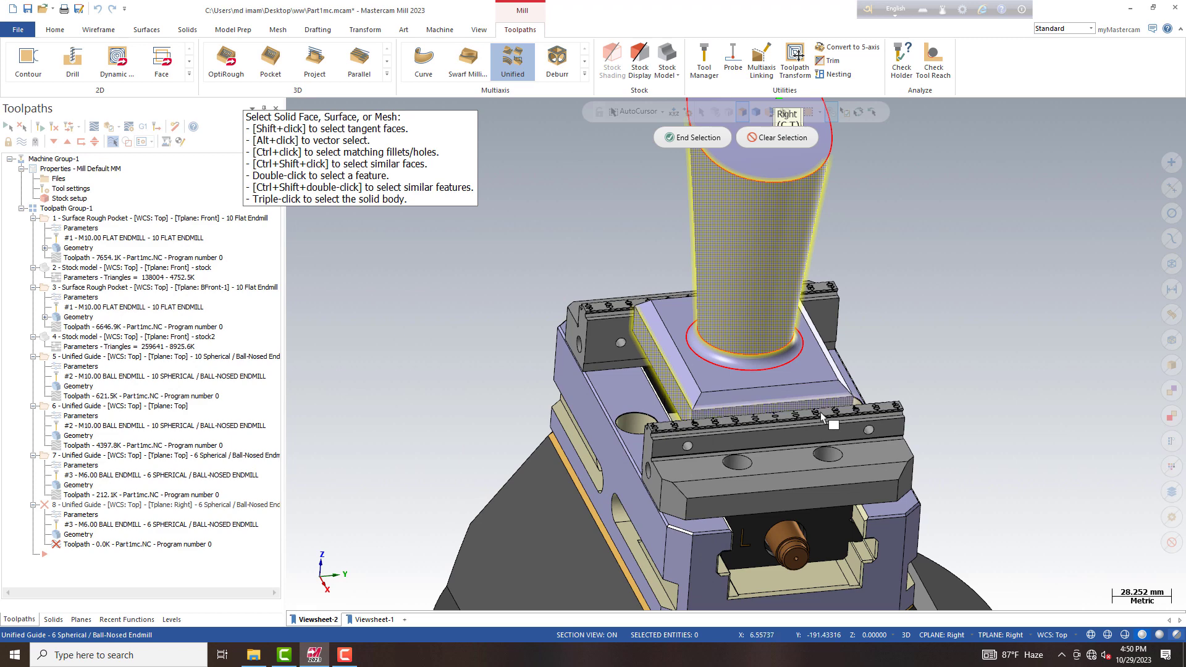
{"action": "mouse_move", "coordinate": [820, 413]}
{"action": "middle_mouse_down"}
{"action": "mouse_move", "coordinate": [752, 447]}
{"action": "mouse_move", "coordinate": [948, 319]}
{"action": "mouse_move", "coordinate": [981, 324]}
{"action": "mouse_move", "coordinate": [888, 204]}
{"action": "middle_mouse_up"}
{"action": "key", "text": "alt+5"}
Step: Re-pick the avoidance geometry with the Tilt tool strategy and move to the Linking page
{"action": "left_click", "coordinate": [687, 139]}
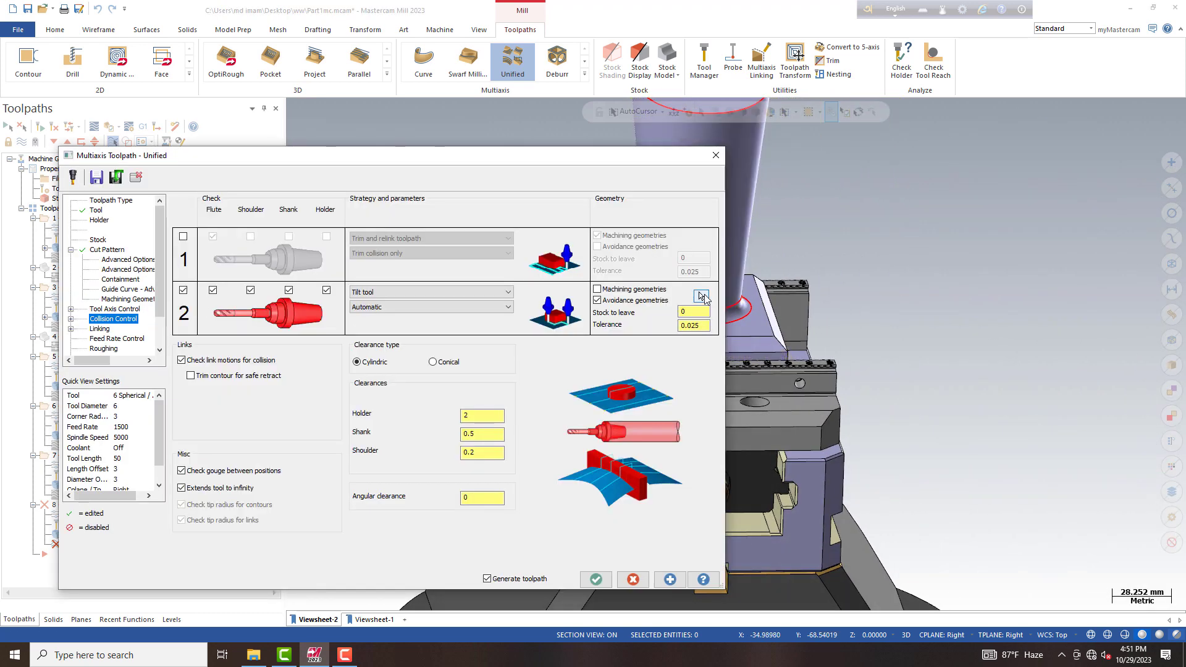
{"action": "left_click", "coordinate": [700, 295]}
{"action": "left_click", "coordinate": [710, 144]}
{"action": "left_click", "coordinate": [99, 329]}
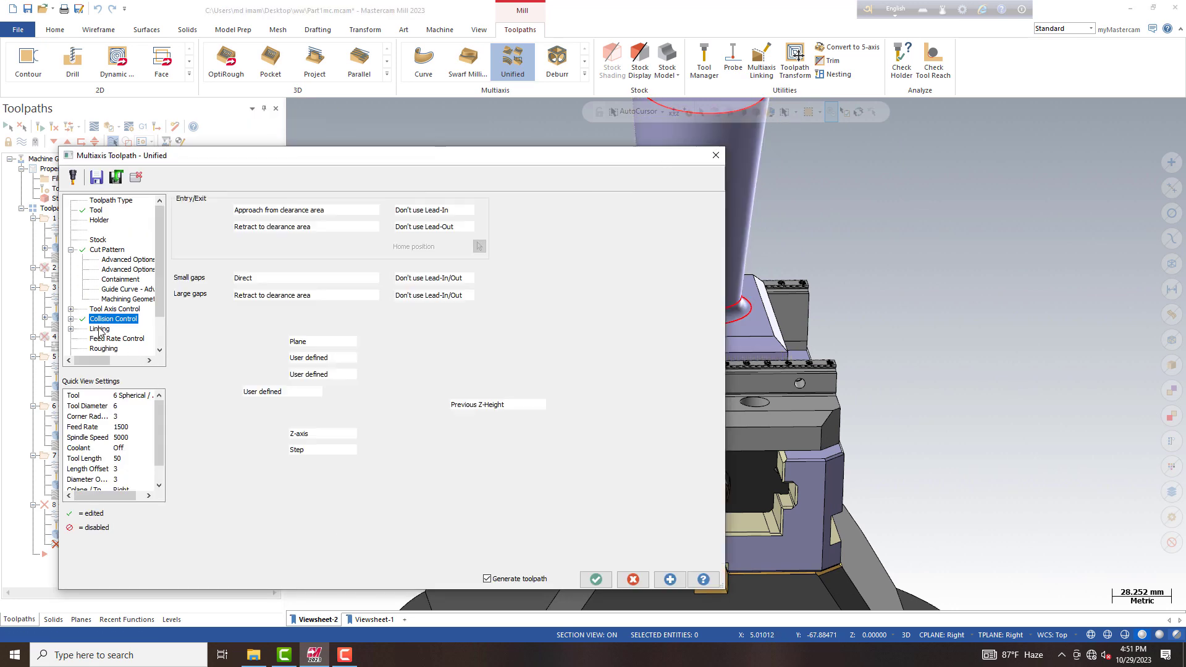
Step: Set Large gaps linking to Direct and regenerate operation 8 as Unified Automatic
{"action": "left_click", "coordinate": [285, 298]}
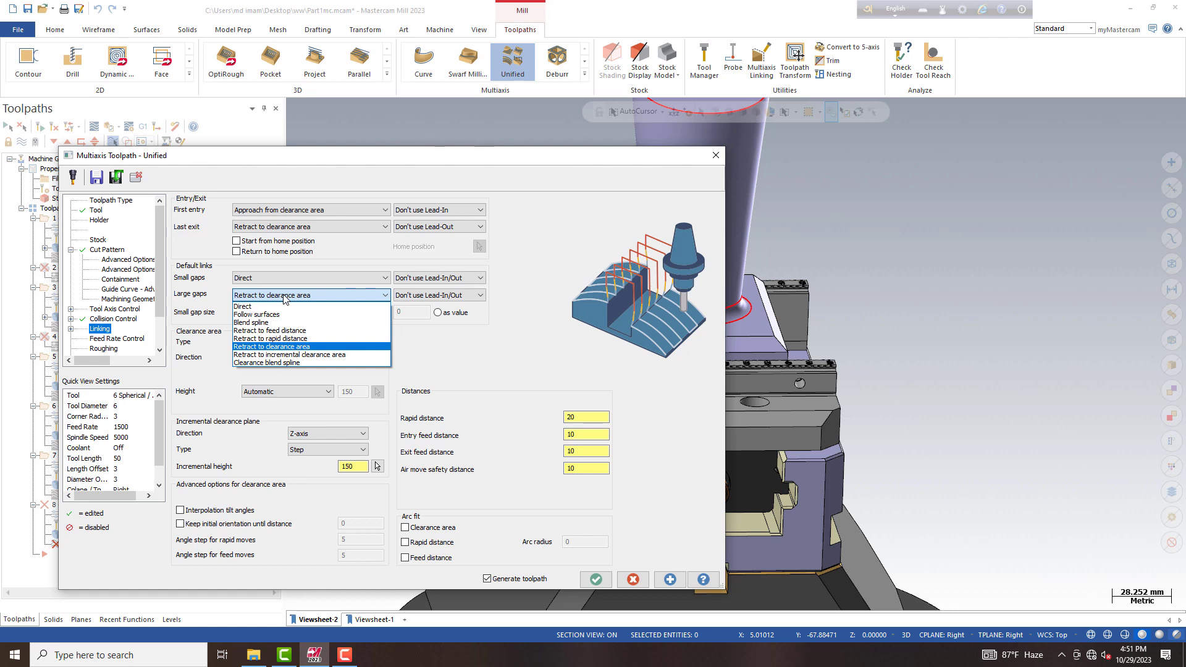
{"action": "left_click", "coordinate": [252, 307]}
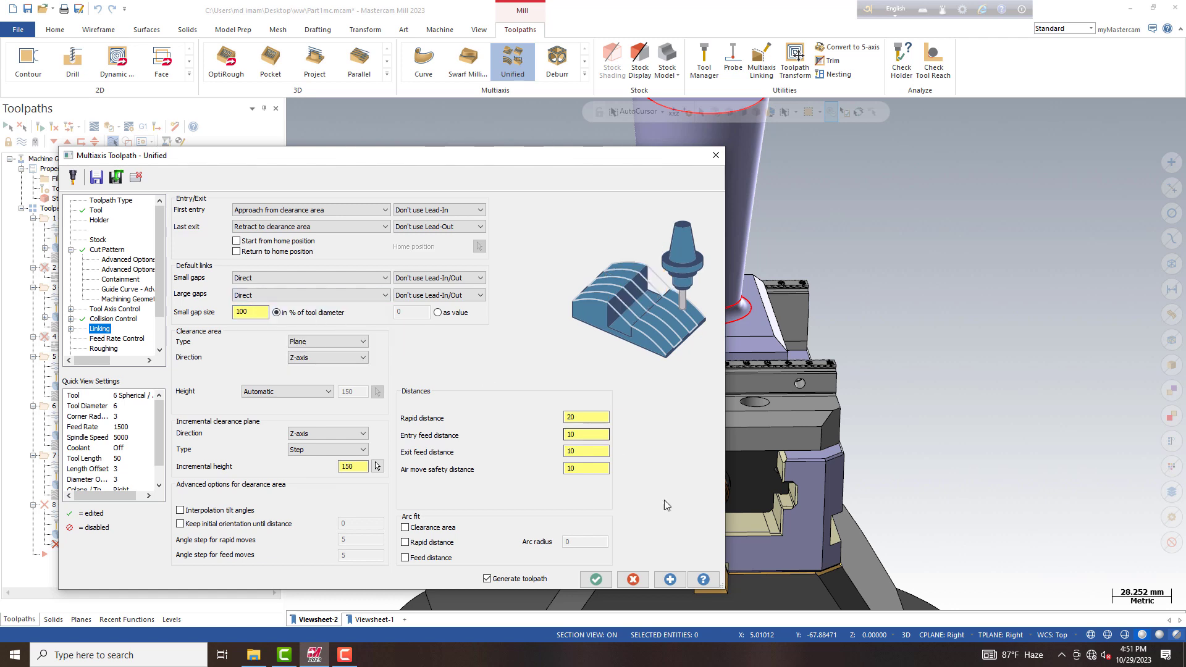
{"action": "left_click", "coordinate": [669, 581]}
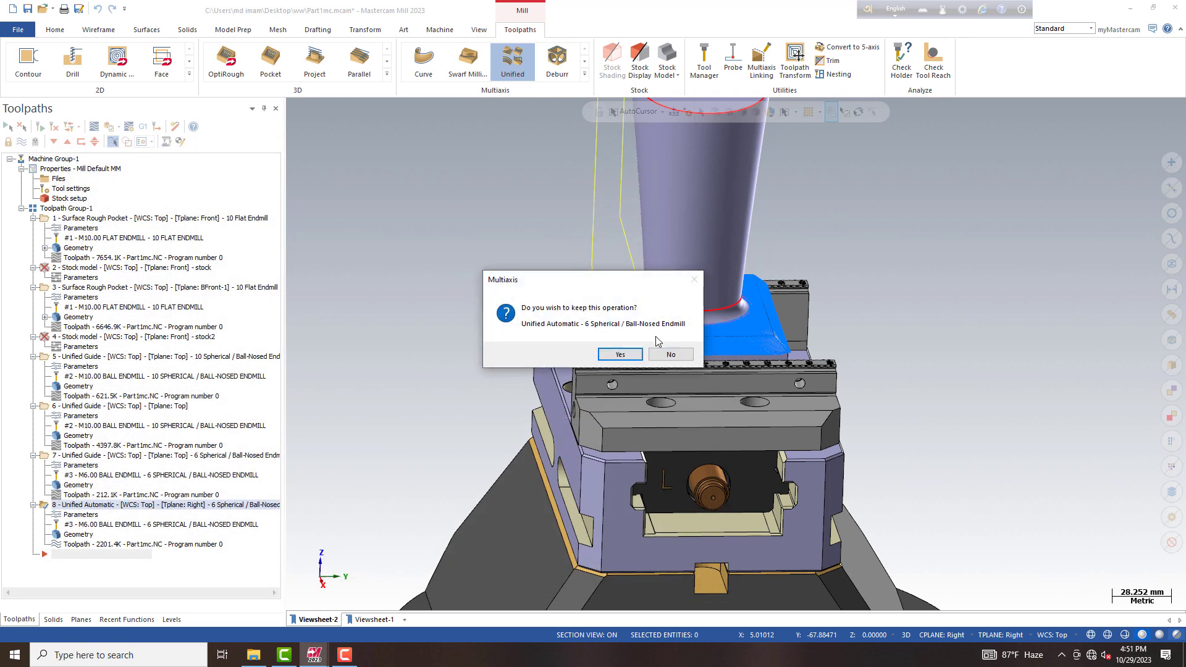
Step: Keep the regenerated 2201.4K operation 8 and backplot its full toolpath
{"action": "left_click", "coordinate": [627, 355]}
{"action": "mouse_move", "coordinate": [627, 357]}
{"action": "middle_mouse_down"}
{"action": "mouse_move", "coordinate": [654, 343]}
{"action": "mouse_move", "coordinate": [596, 388]}
{"action": "mouse_move", "coordinate": [556, 395]}
{"action": "middle_mouse_up"}
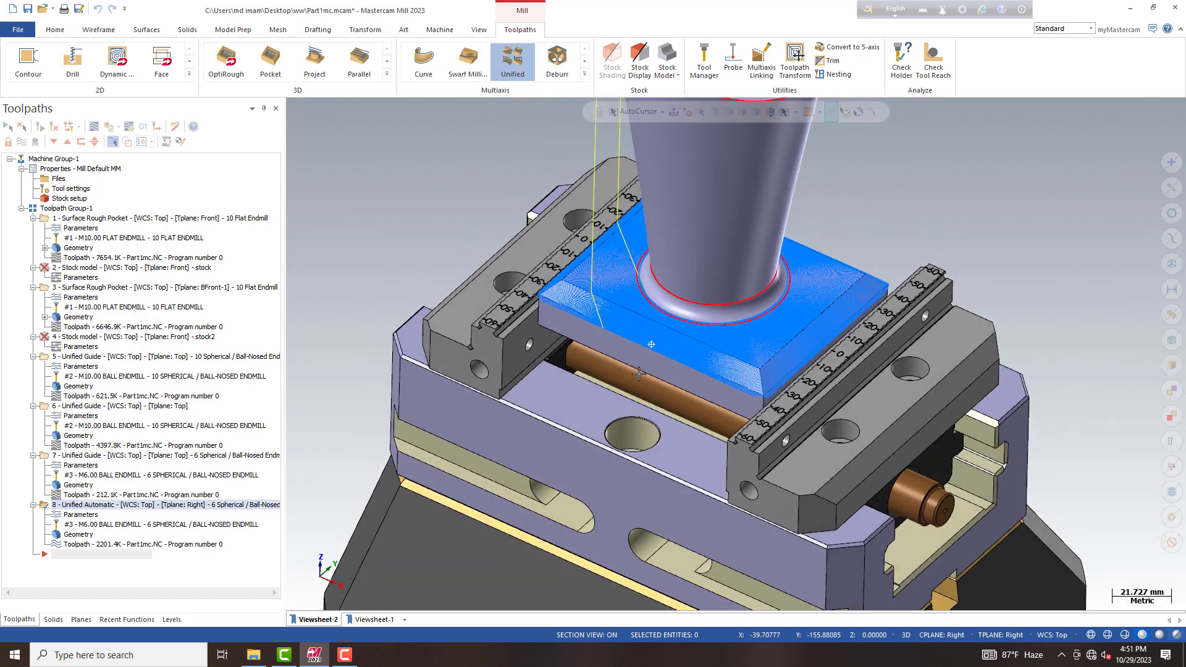
{"action": "left_click", "coordinate": [91, 544]}
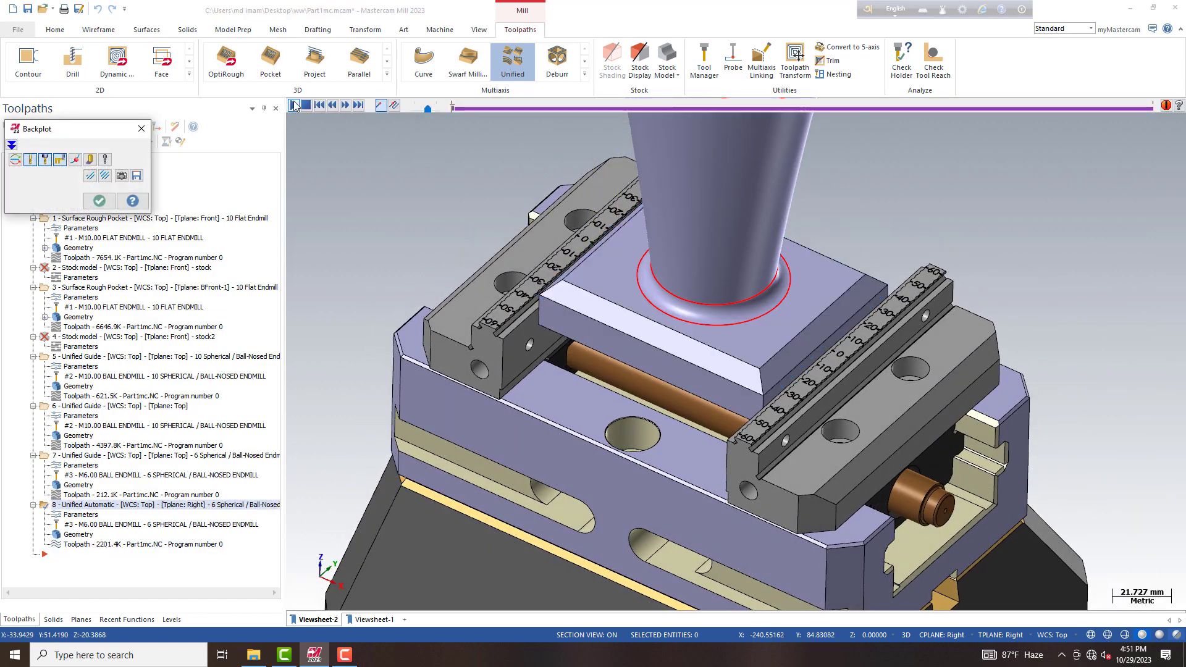
{"action": "left_click", "coordinate": [294, 107]}
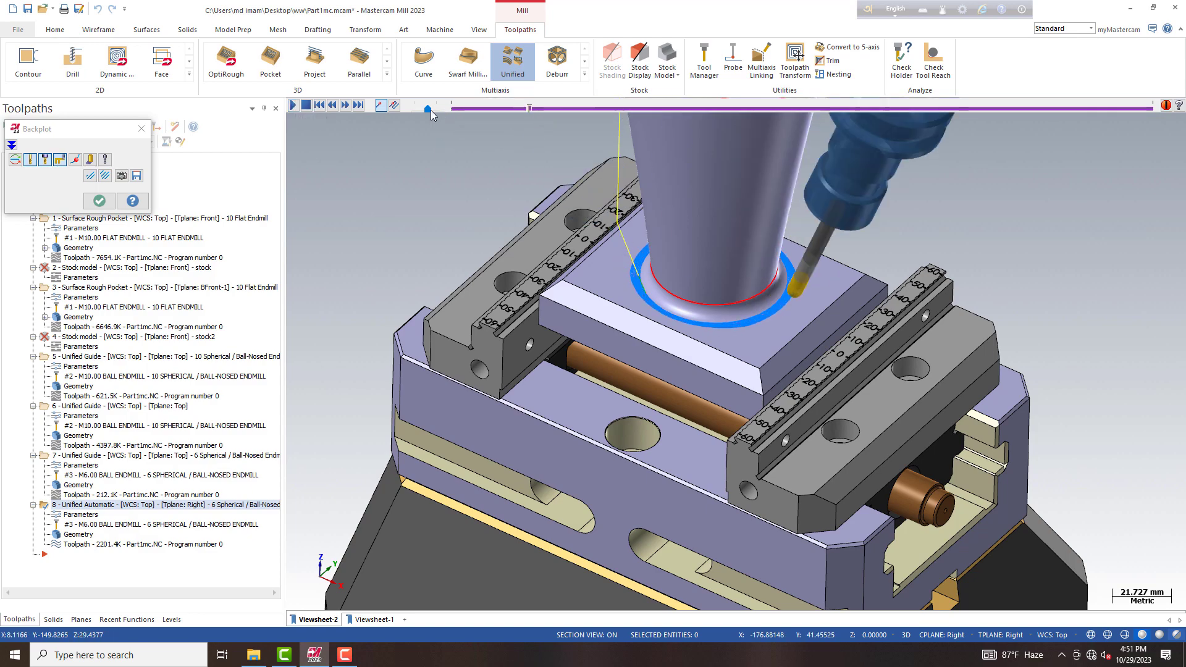
{"action": "middle_click_drag", "start_coordinate": [519, 265], "coordinate": [563, 241]}
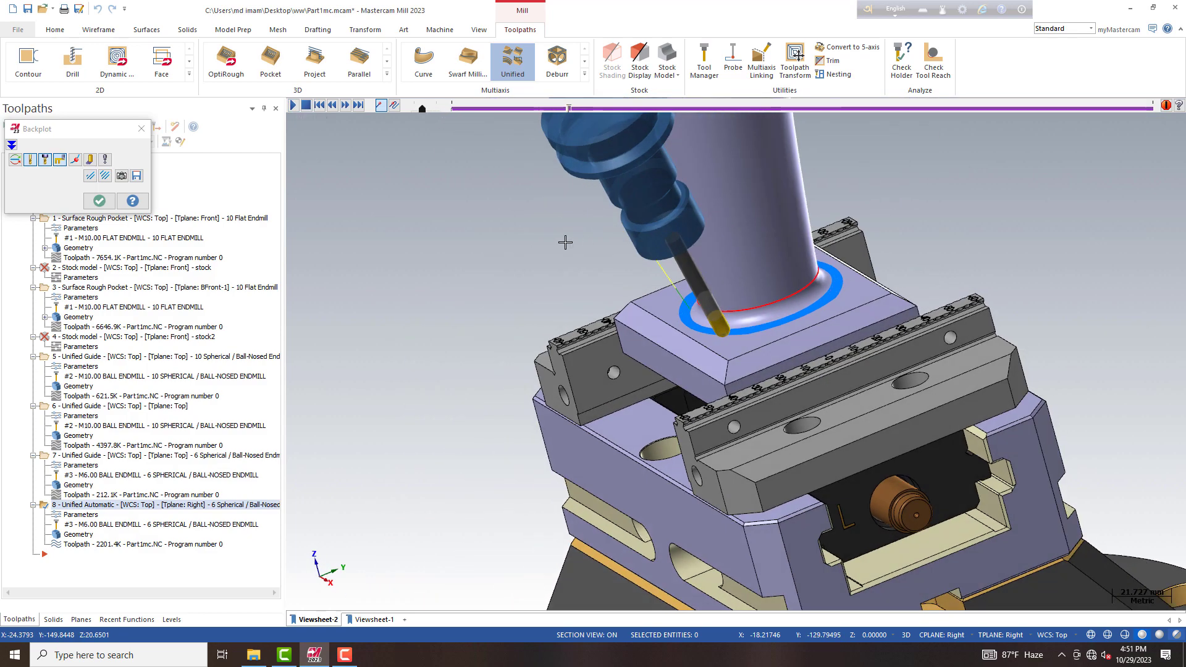
{"action": "scroll", "coordinate": [503, 292], "scroll_direction": "up", "scroll_amount": 3}
{"action": "middle_click_drag", "start_coordinate": [508, 286], "coordinate": [469, 259]}
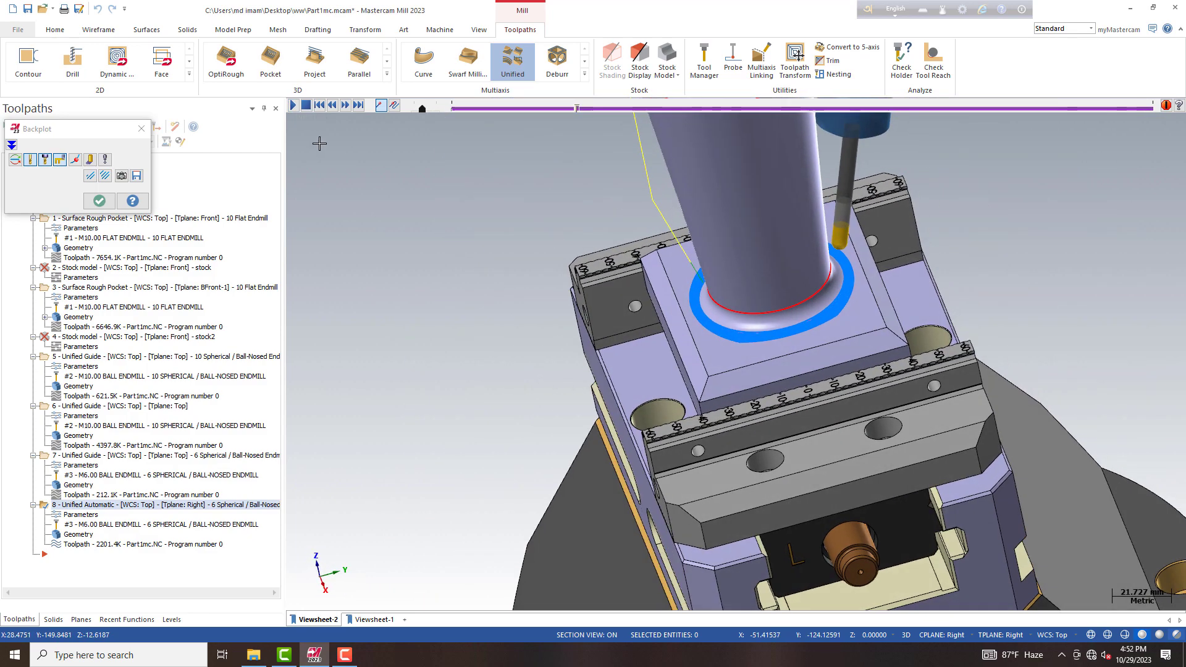
{"action": "left_click", "coordinate": [142, 129]}
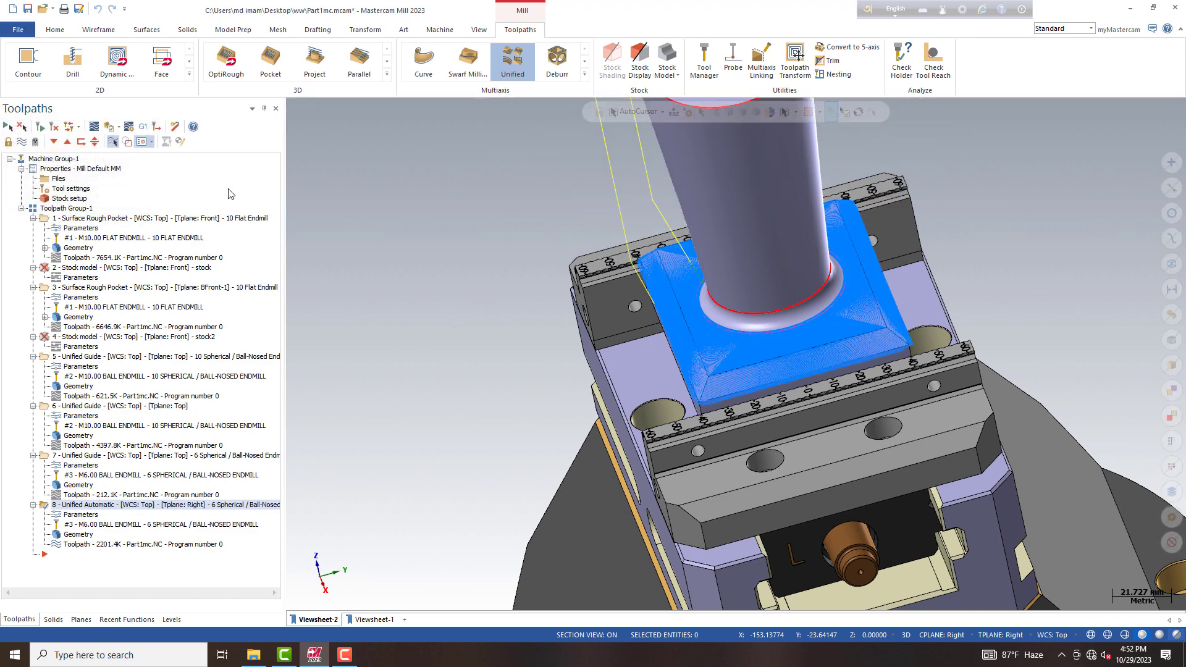
Step: Inspect operation 8's individual moves with Analyze Toolpath, then exit the analysis
{"action": "left_click", "coordinate": [54, 30]}
{"action": "left_click", "coordinate": [616, 62]}
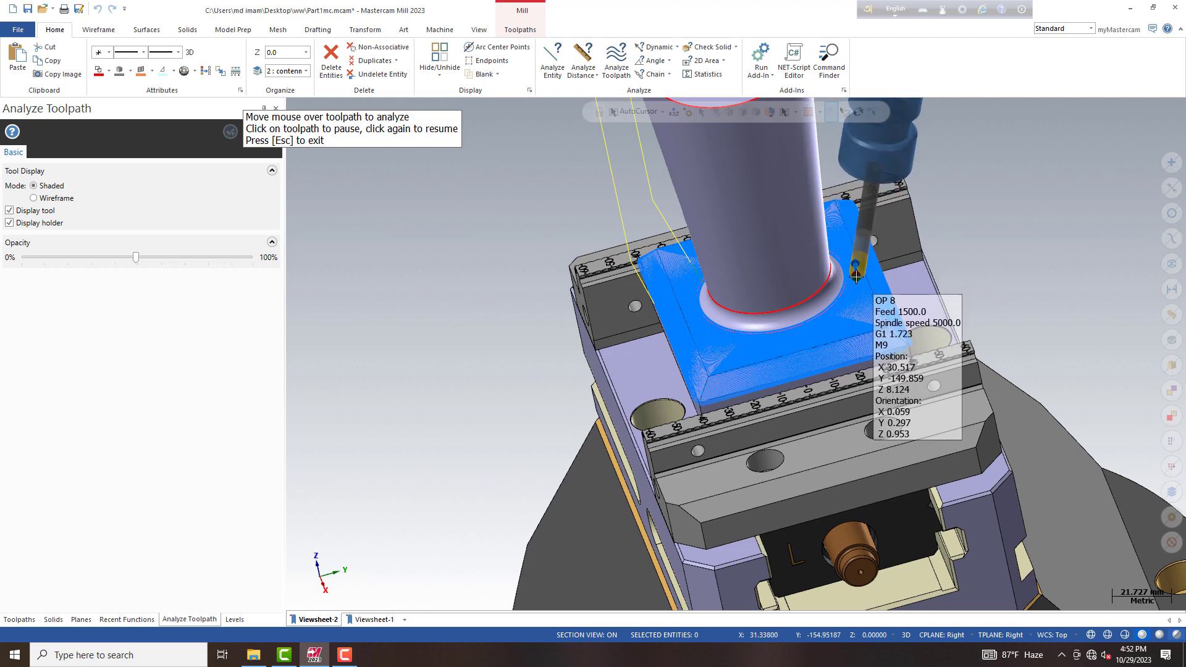
{"action": "key", "text": "Escape"}
{"action": "middle_click_drag", "start_coordinate": [852, 278], "coordinate": [471, 378]}
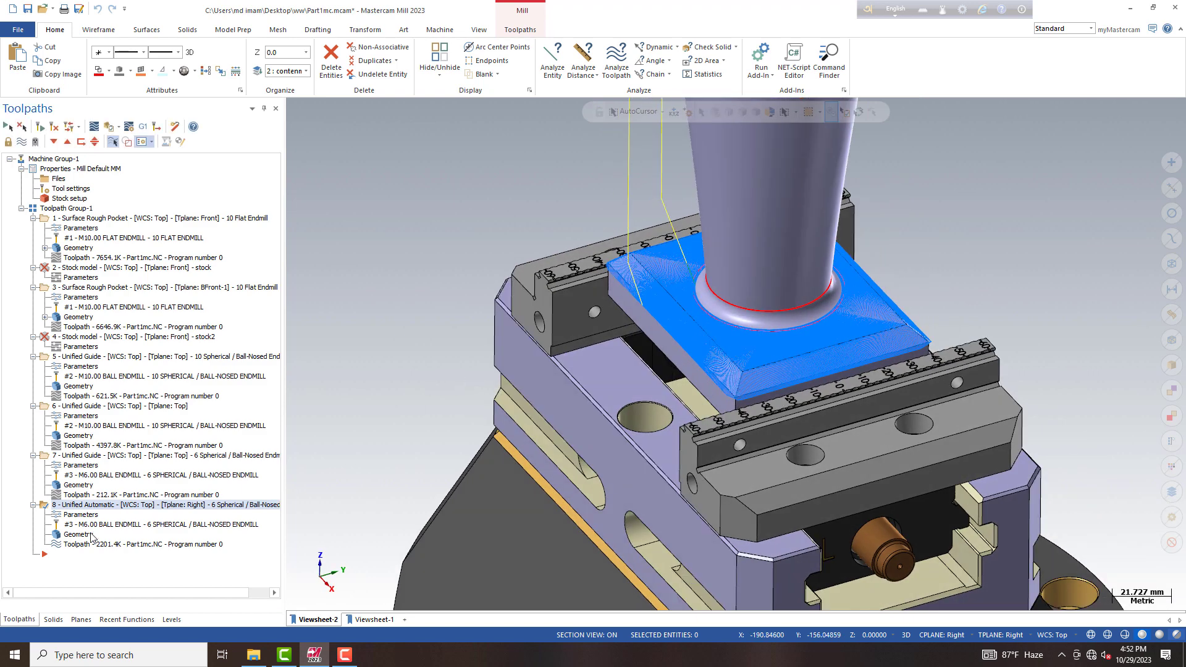
Step: Set operation 8's large gaps to Retract to feed distance, regenerate it, and check the Top tool plane
{"action": "left_click", "coordinate": [68, 516]}
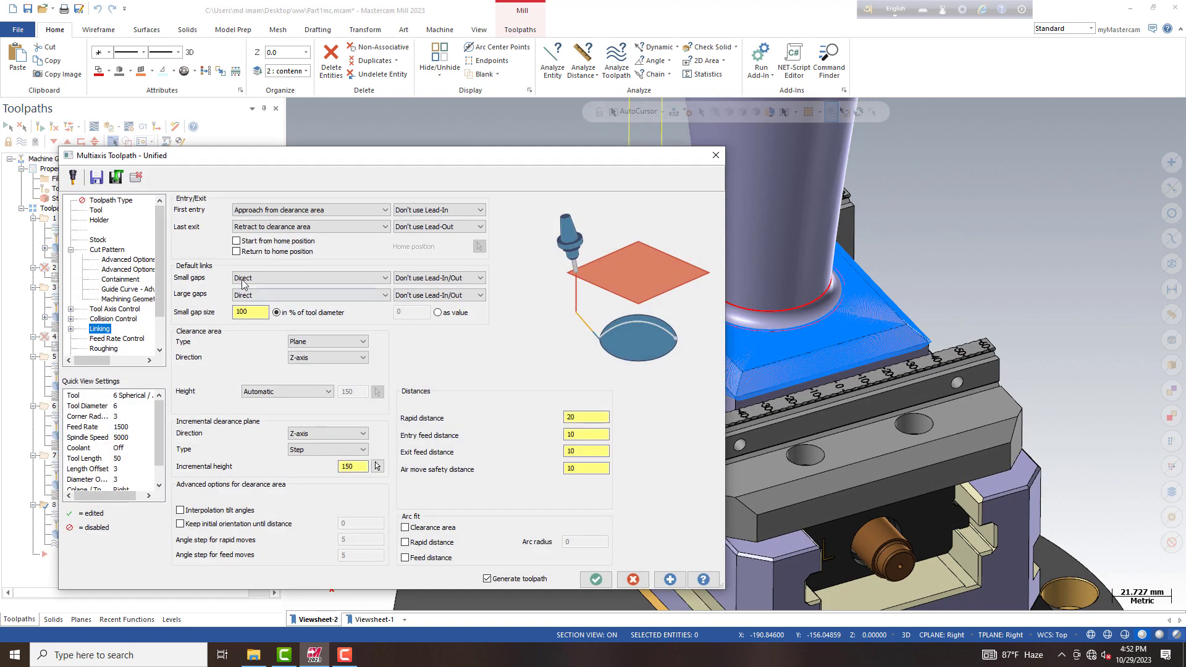
{"action": "left_click", "coordinate": [267, 295]}
{"action": "left_click", "coordinate": [273, 342]}
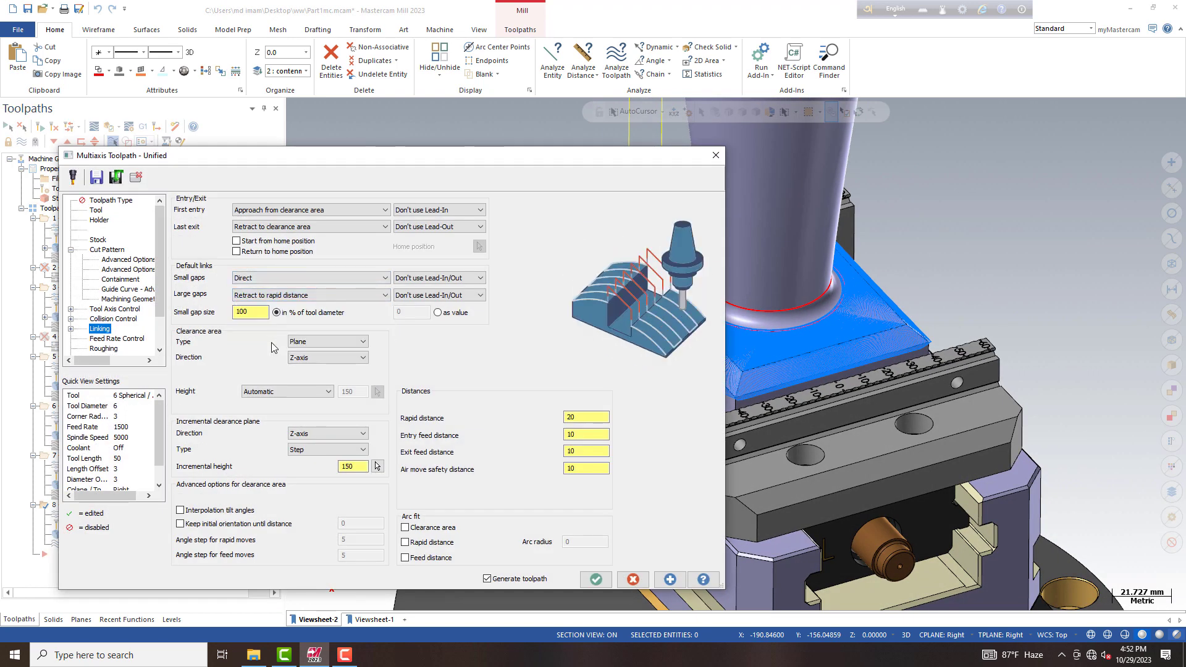
{"action": "left_click", "coordinate": [284, 300]}
{"action": "left_click", "coordinate": [289, 347]}
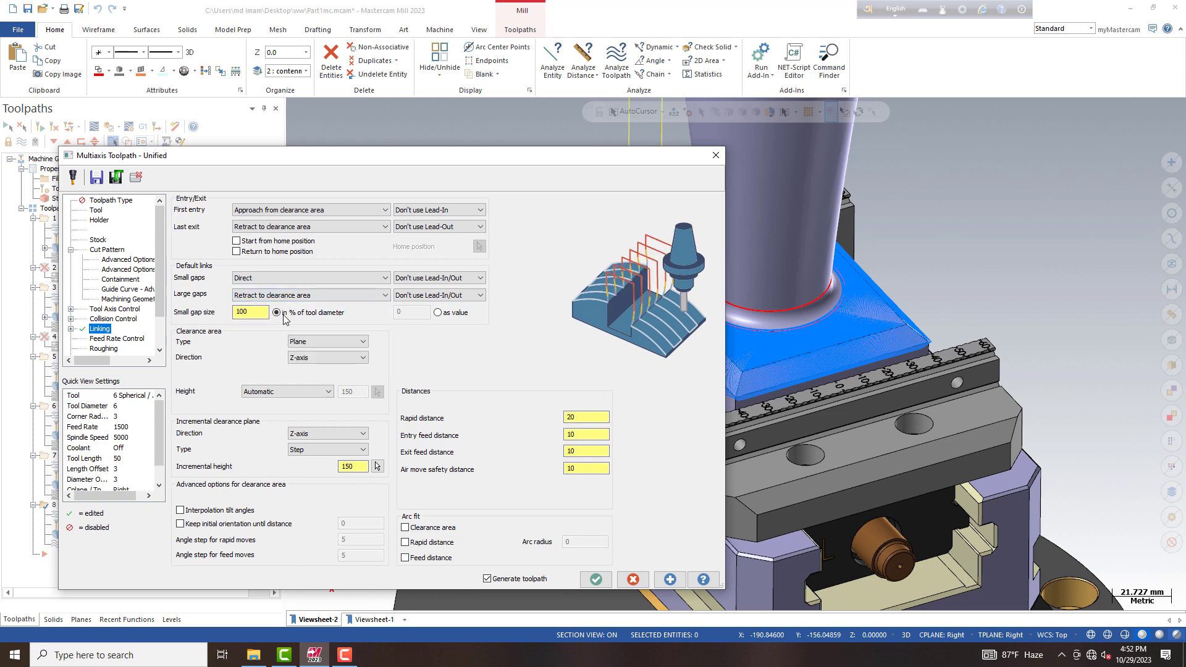
{"action": "left_click", "coordinate": [292, 293]}
{"action": "left_click", "coordinate": [270, 331]}
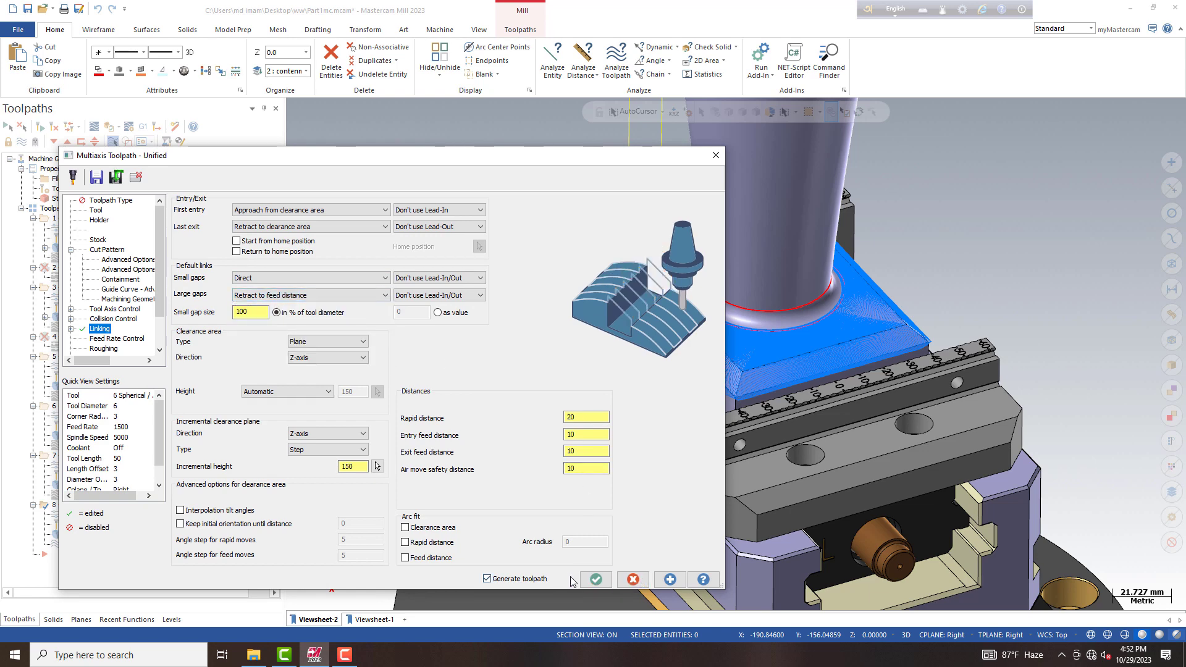
{"action": "left_click", "coordinate": [595, 580]}
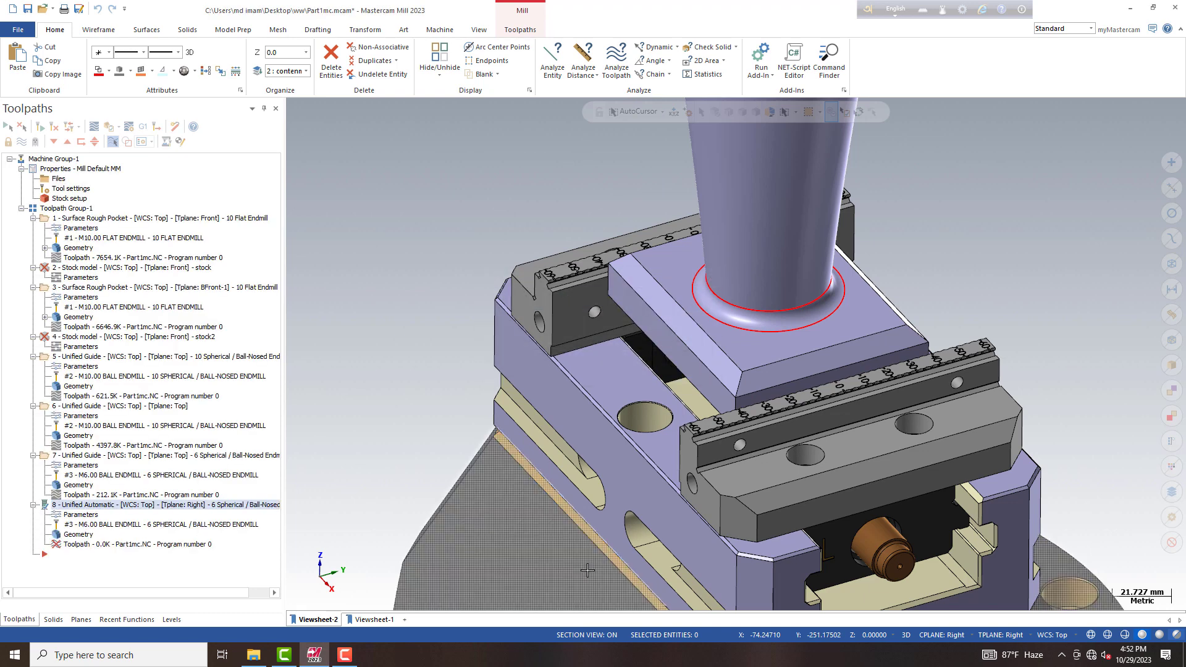
{"action": "scroll", "coordinate": [631, 384], "scroll_direction": "down", "scroll_amount": 5}
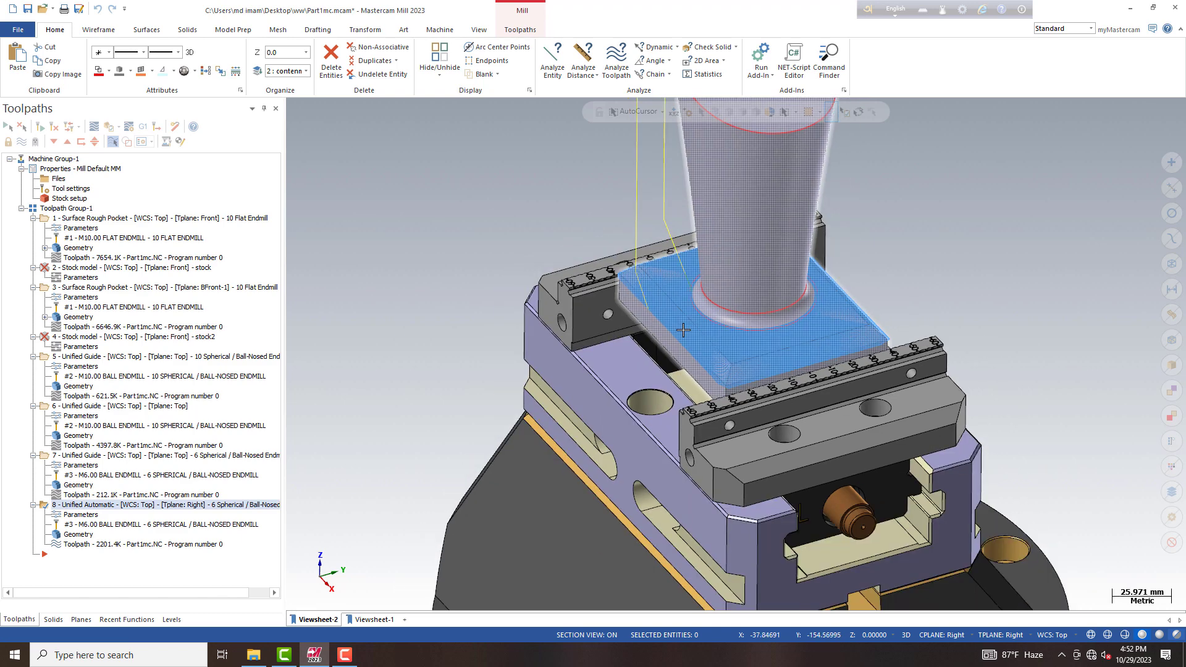
{"action": "left_click", "coordinate": [81, 619]}
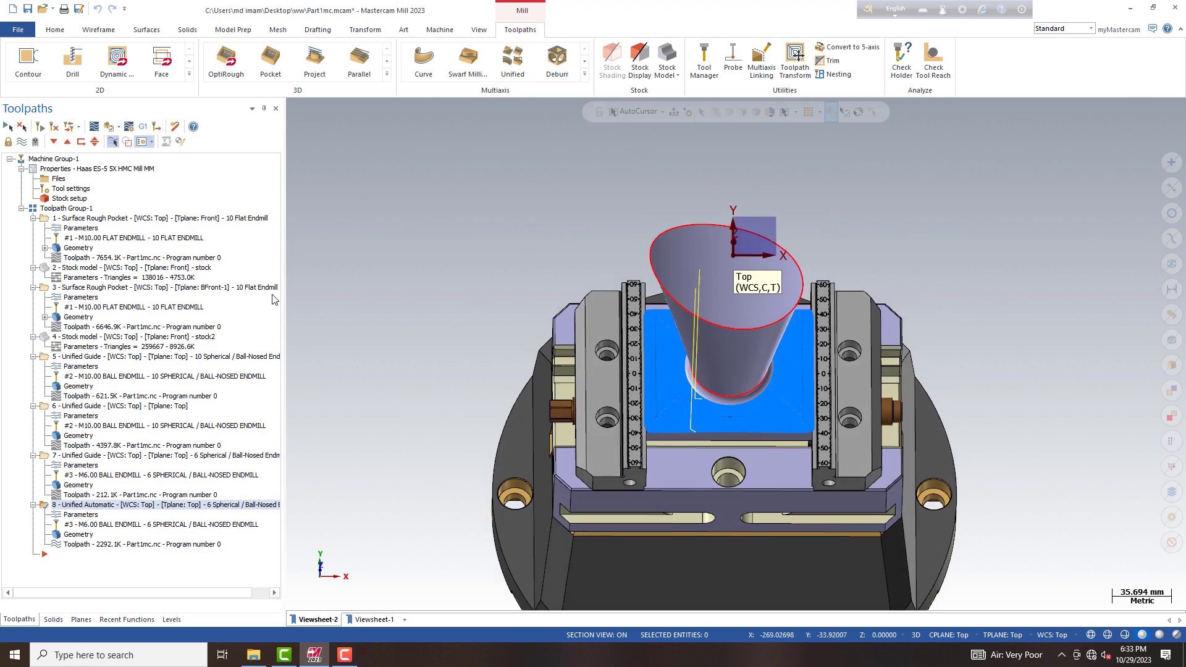
Step: Enable Simulation machine in the Simulator options
{"action": "left_click", "coordinate": [439, 30]}
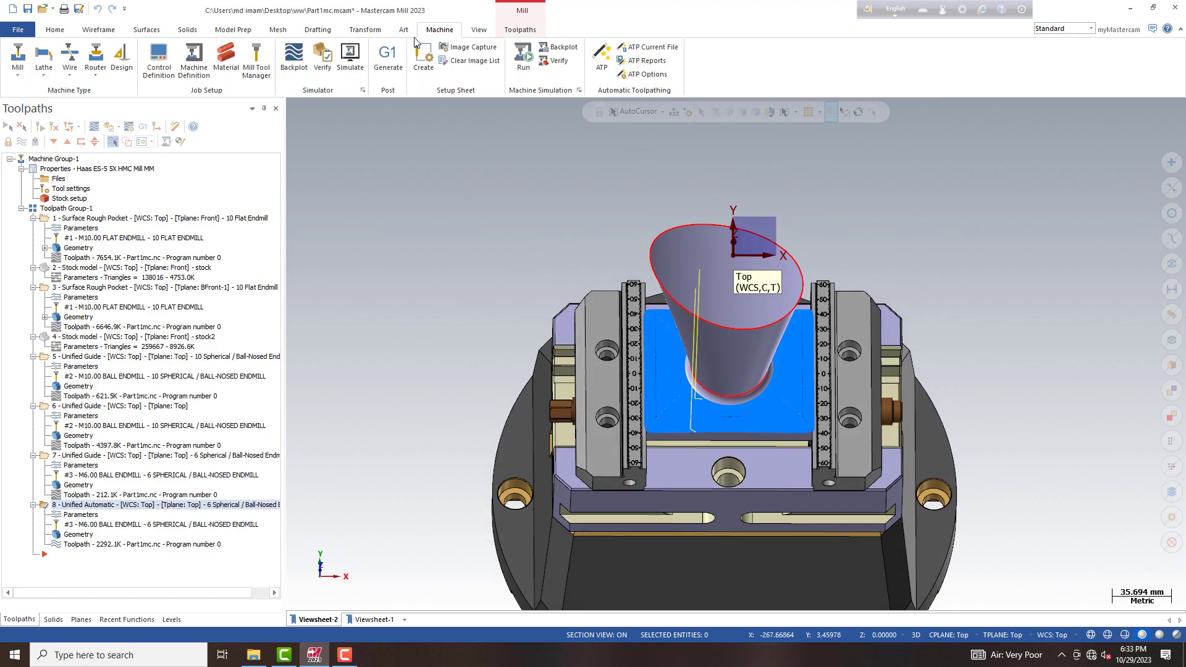
{"action": "left_click", "coordinate": [363, 91]}
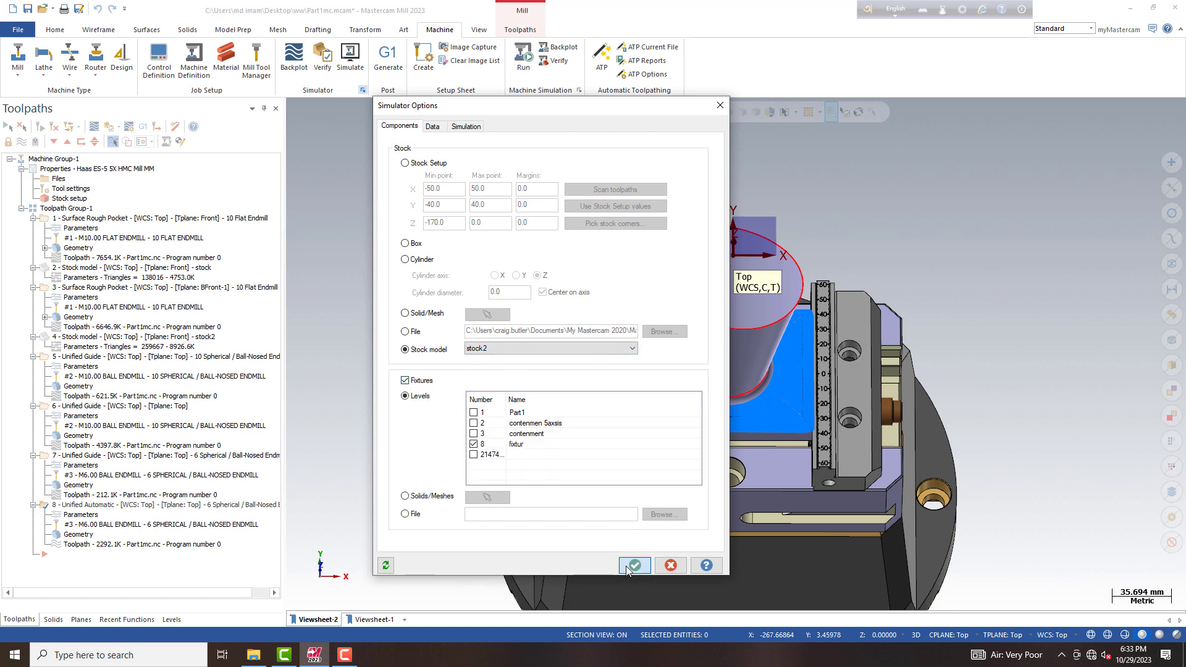
{"action": "left_click", "coordinate": [461, 126]}
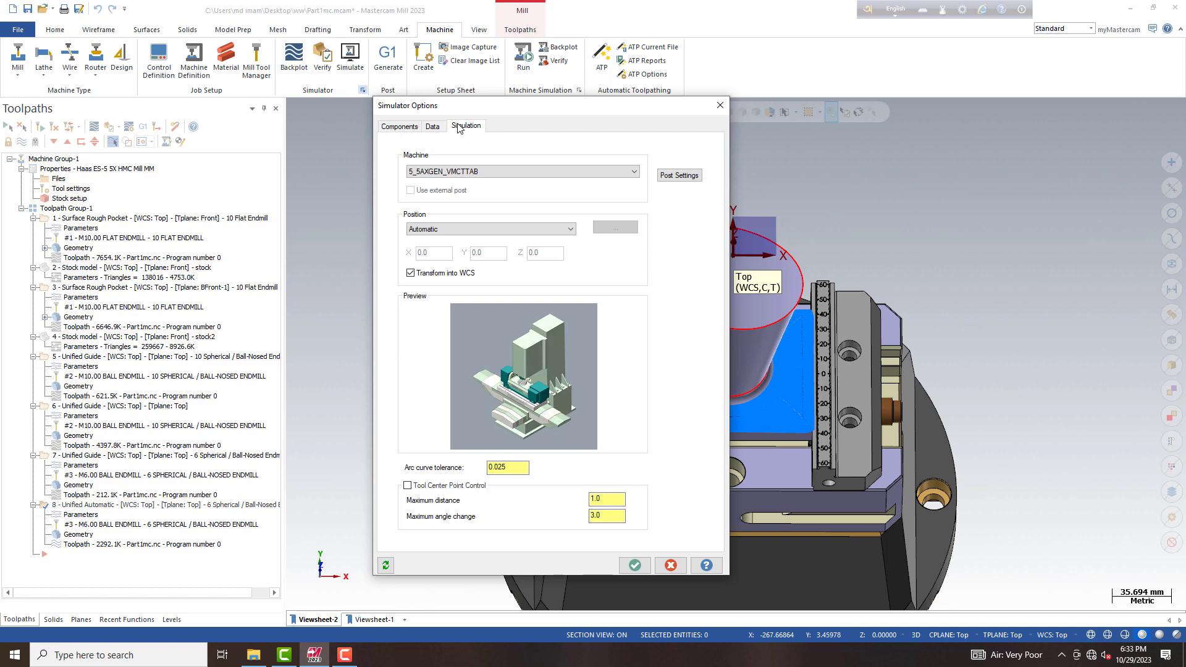
{"action": "left_click", "coordinate": [626, 567]}
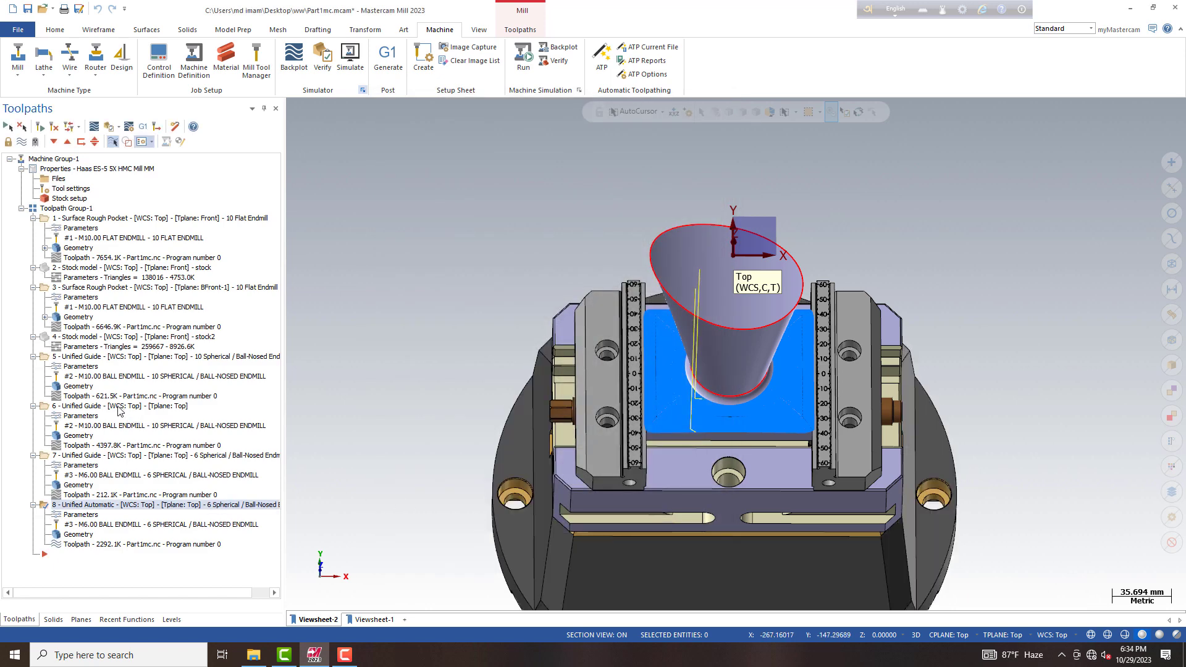
Step: Simulate from operation 5 on the 5_SAXGEN_VMCTTAB machine, adjusting the playback speed
{"action": "left_click", "coordinate": [115, 359]}
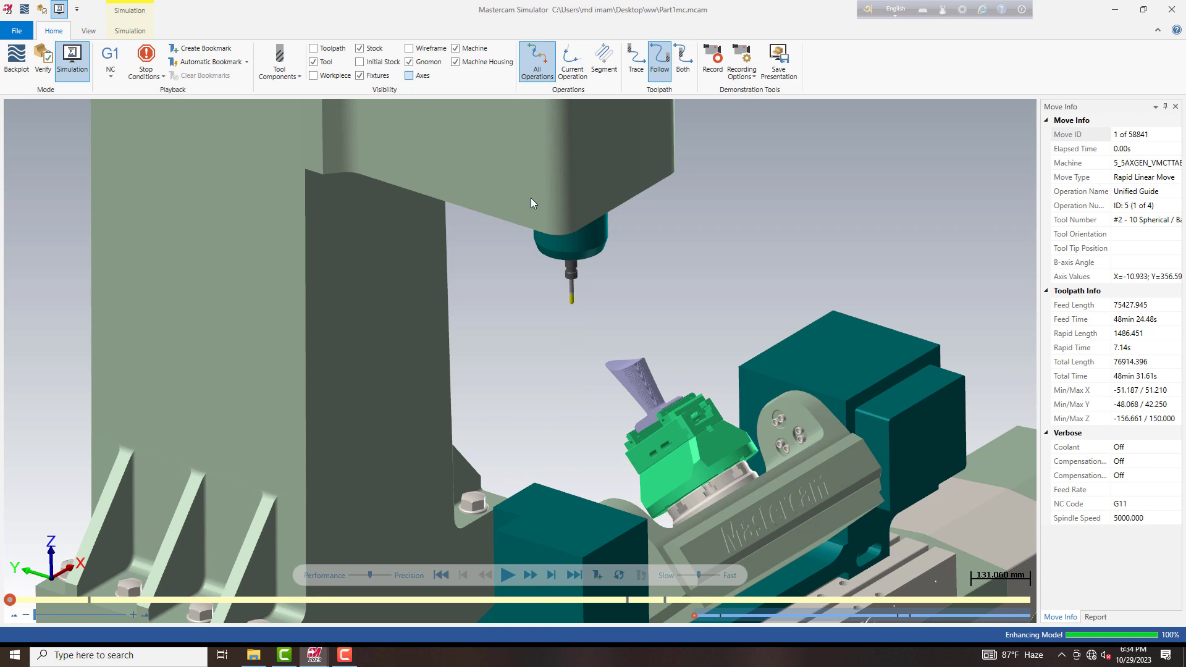
{"action": "scroll", "coordinate": [54, 37], "scroll_direction": "down", "scroll_amount": 2}
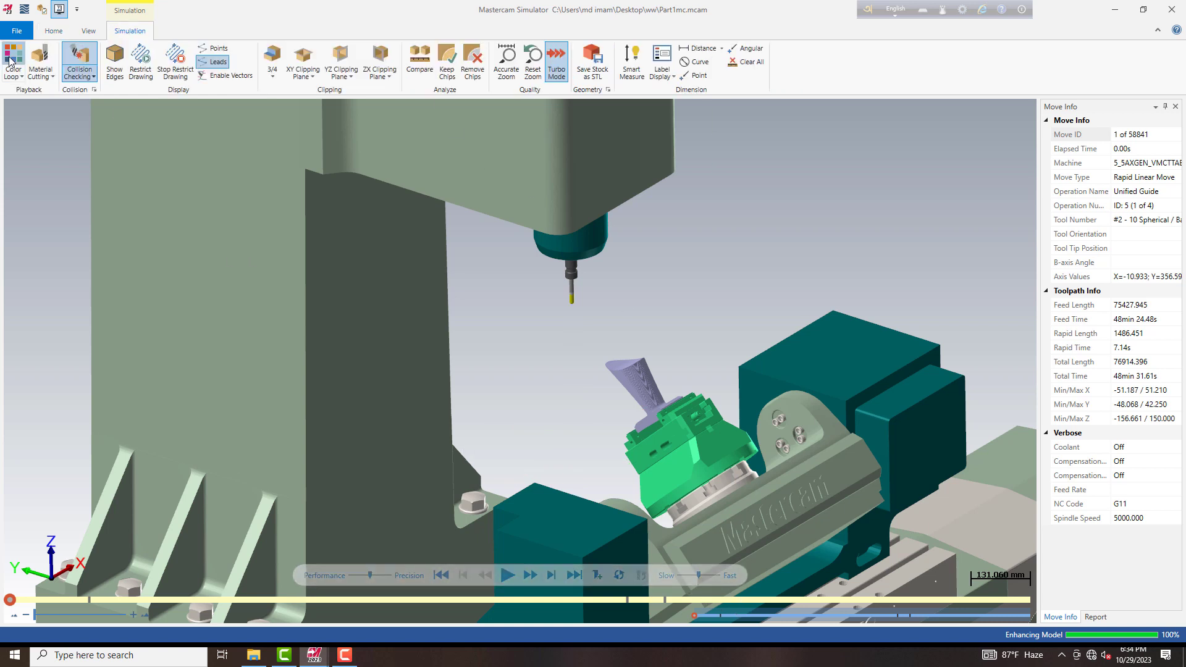
{"action": "left_click", "coordinate": [508, 575]}
{"action": "left_click_drag", "start_coordinate": [699, 575], "coordinate": [680, 576]}
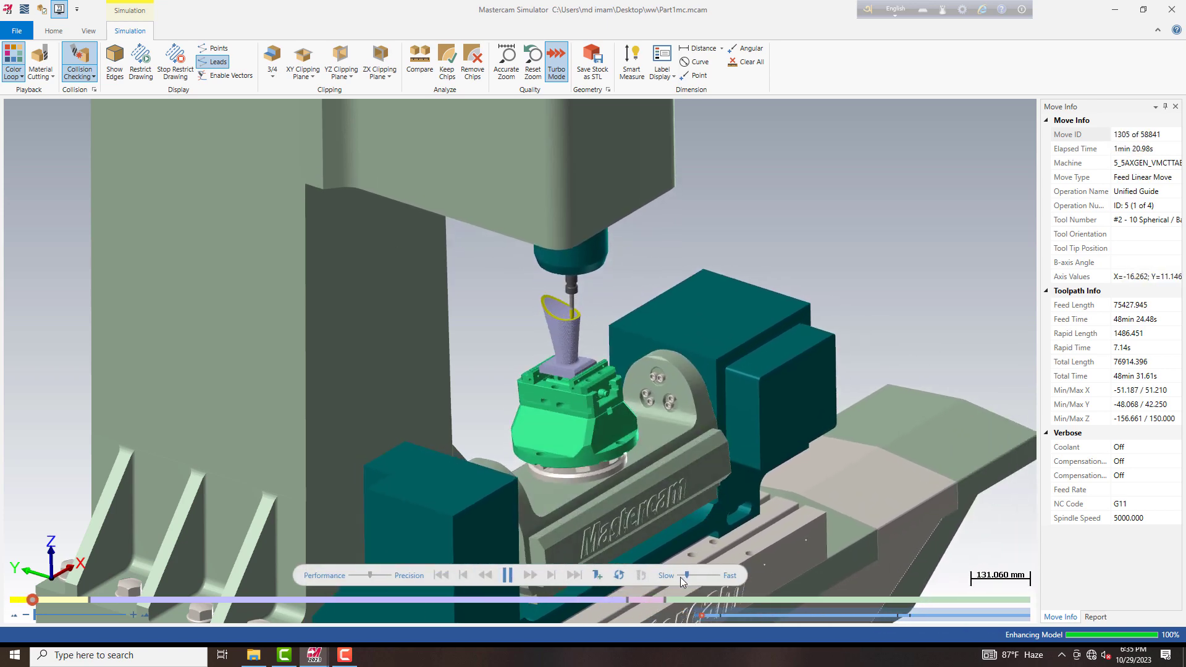
{"action": "scroll", "coordinate": [594, 384], "scroll_direction": "up", "scroll_amount": 1}
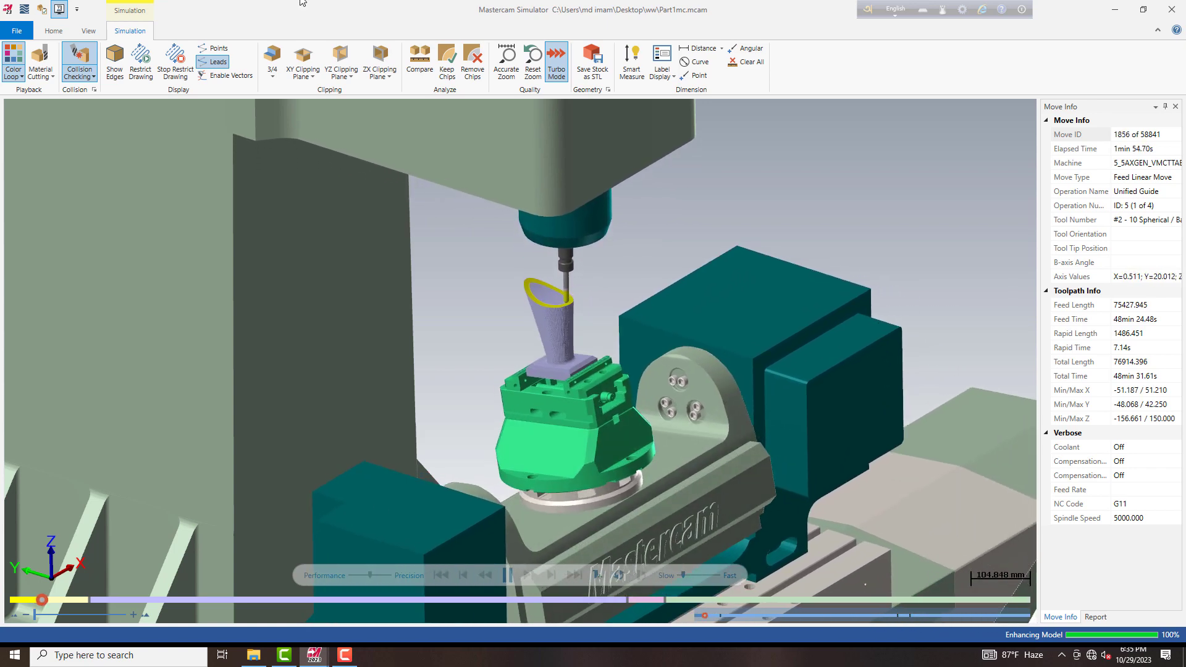
{"action": "left_click", "coordinate": [53, 31]}
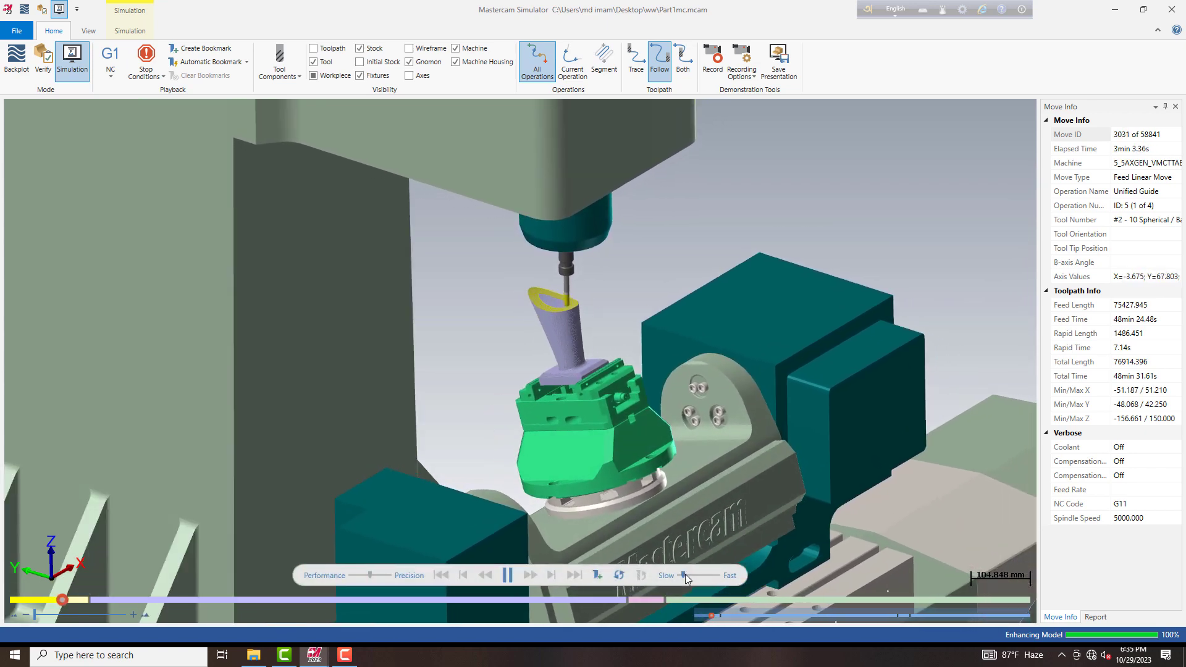
{"action": "left_click_drag", "start_coordinate": [683, 575], "coordinate": [687, 575]}
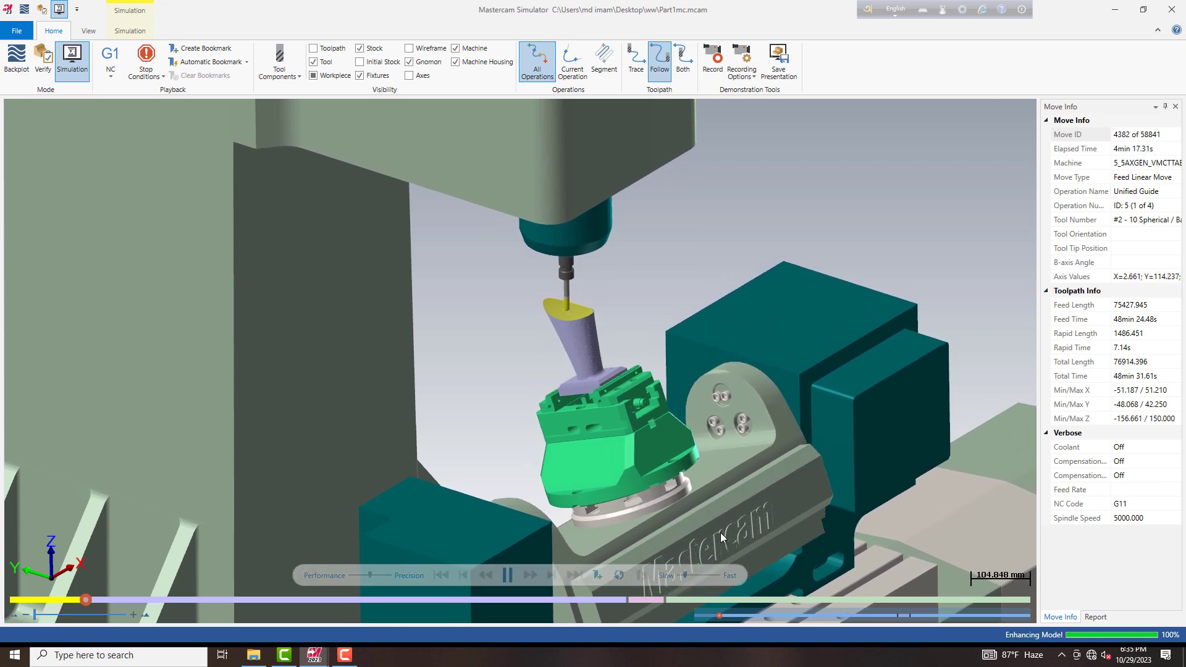
{"action": "middle_click_drag", "start_coordinate": [713, 552], "coordinate": [583, 517]}
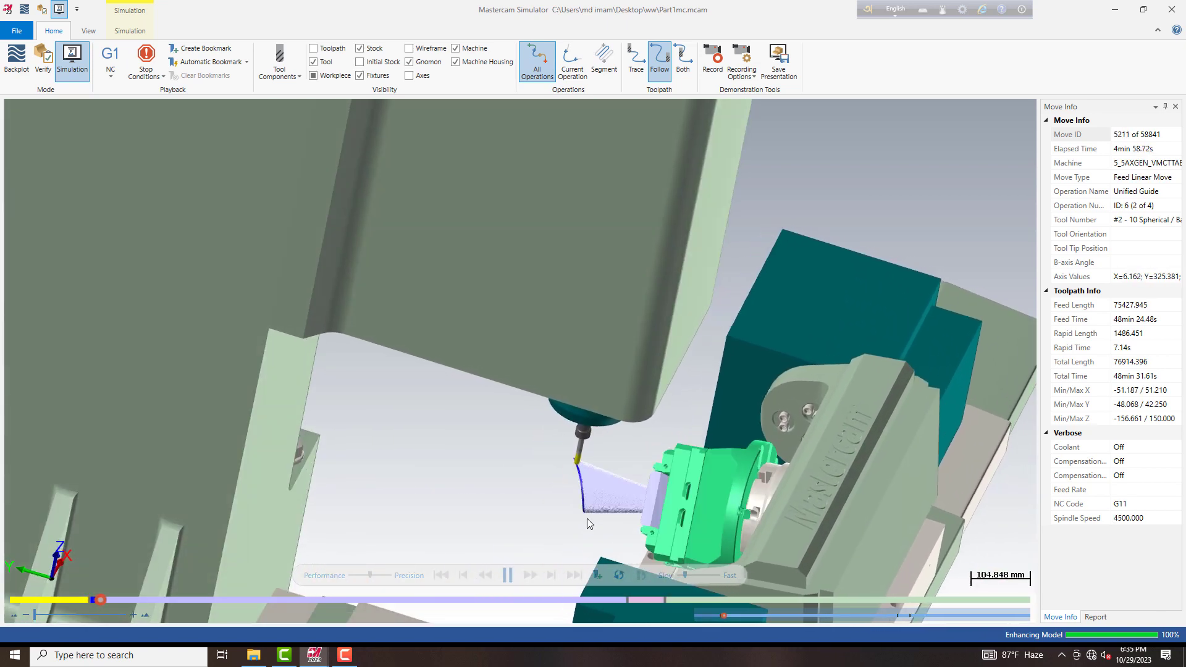
Step: Play the simulation through operations 6 and 7 into operation 8, adjusting speed and zoom
{"action": "scroll", "coordinate": [688, 541], "scroll_direction": "down", "scroll_amount": 3}
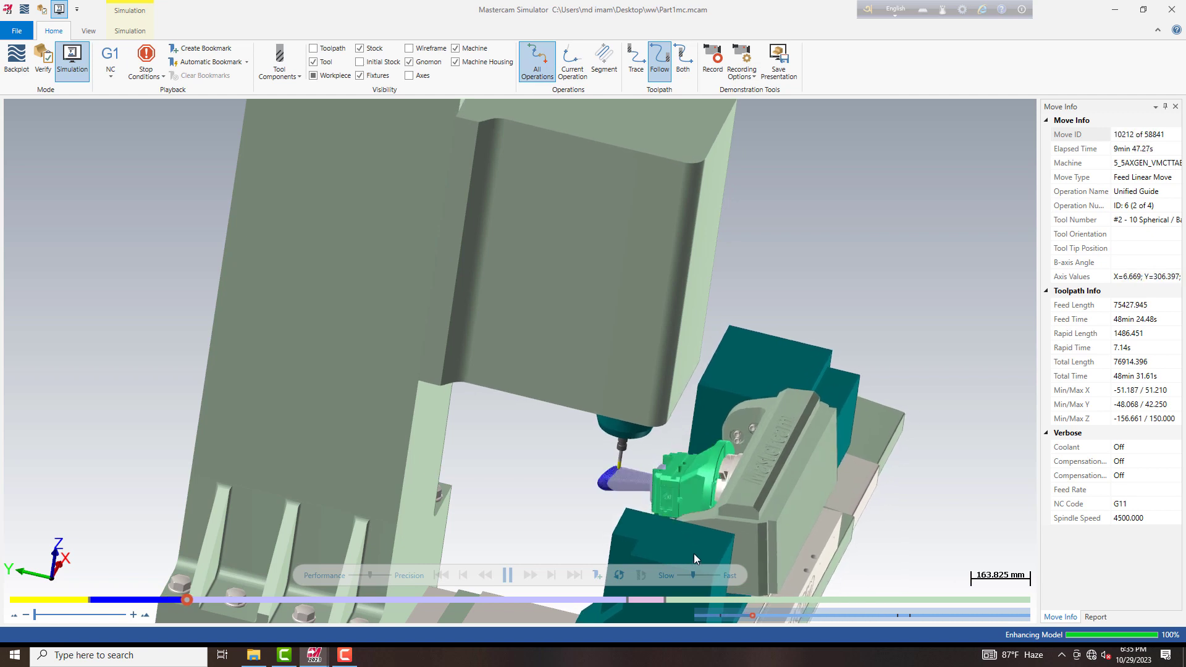
{"action": "left_click_drag", "start_coordinate": [693, 574], "coordinate": [717, 574]}
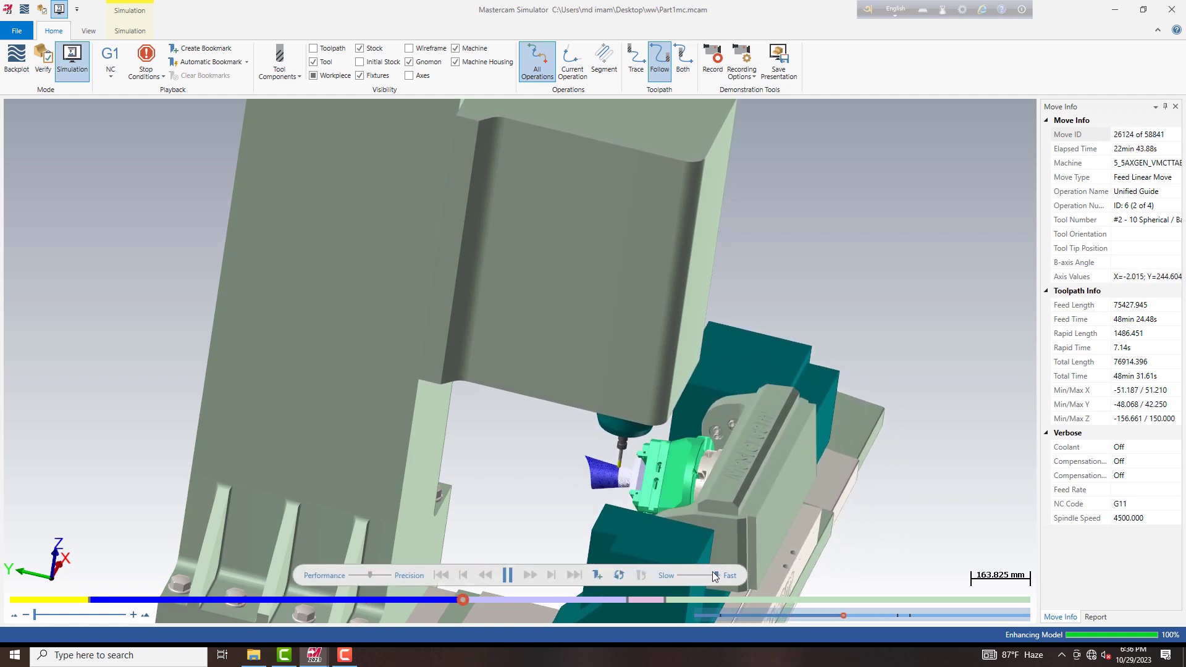
{"action": "left_click_drag", "start_coordinate": [715, 575], "coordinate": [684, 574]}
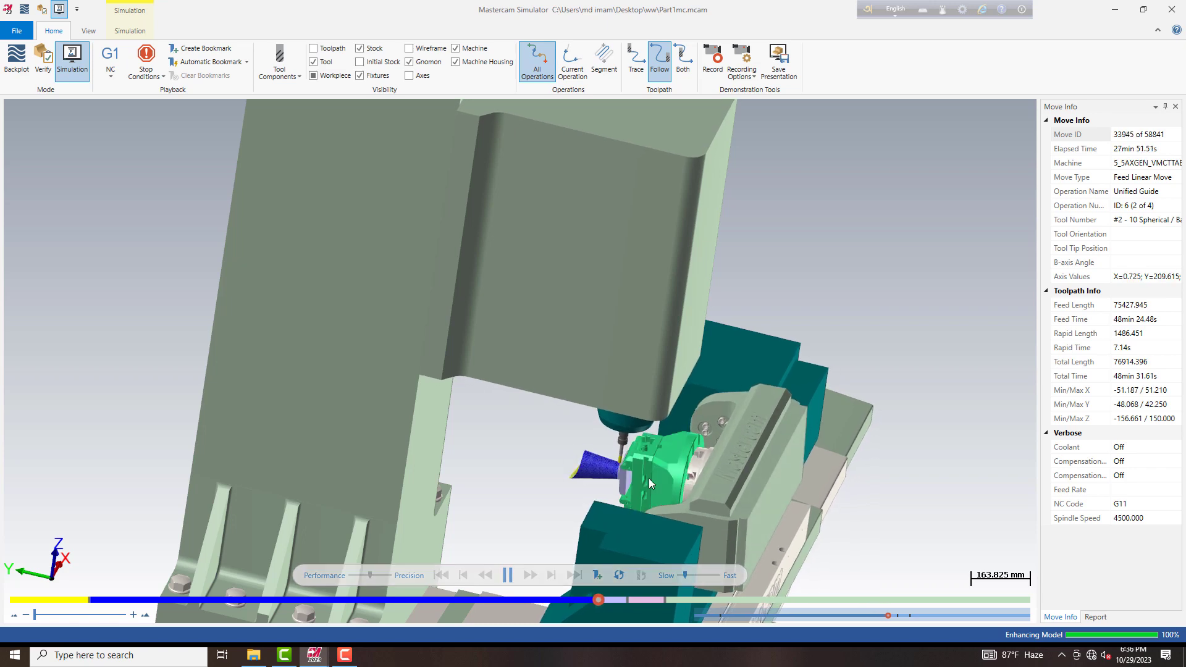
{"action": "scroll", "coordinate": [649, 483], "scroll_direction": "up", "scroll_amount": 2}
{"action": "scroll", "coordinate": [618, 486], "scroll_direction": "up", "scroll_amount": 3}
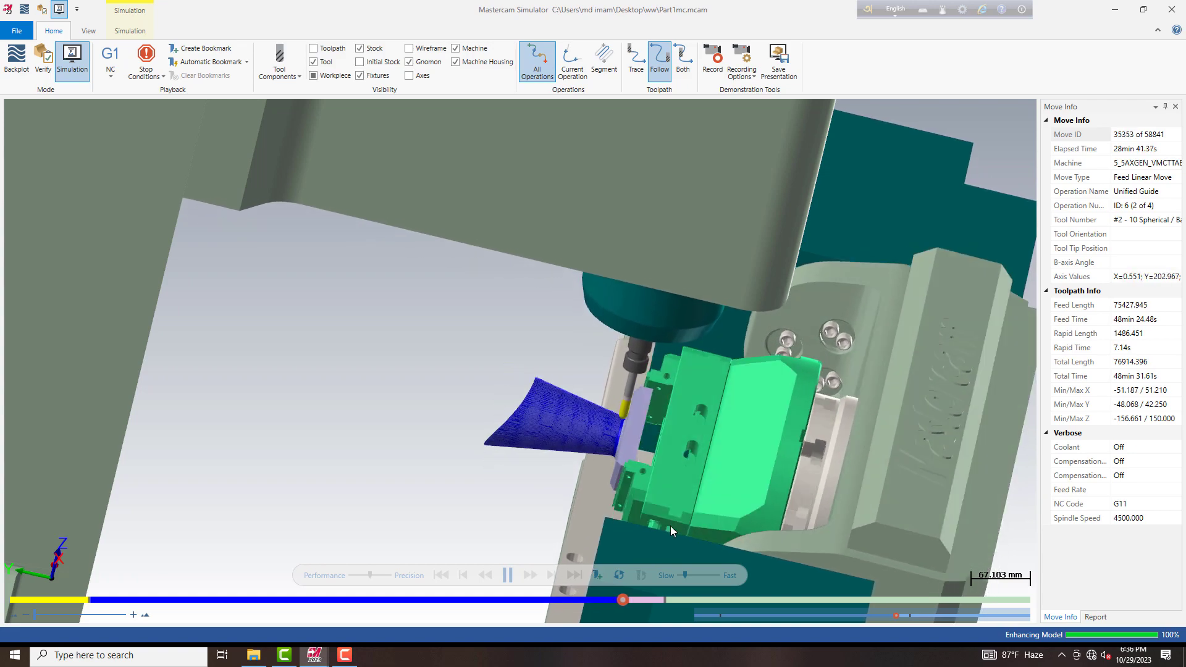
{"action": "scroll", "coordinate": [670, 472], "scroll_direction": "down", "scroll_amount": 2}
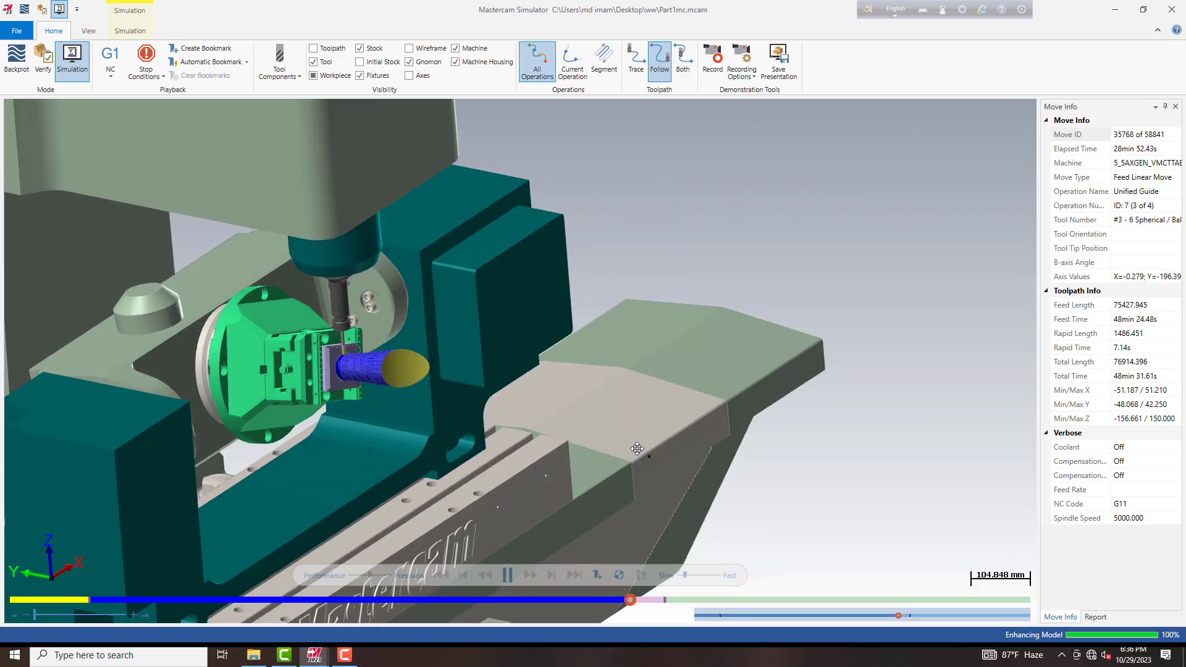
{"action": "scroll", "coordinate": [488, 341], "scroll_direction": "up", "scroll_amount": 2}
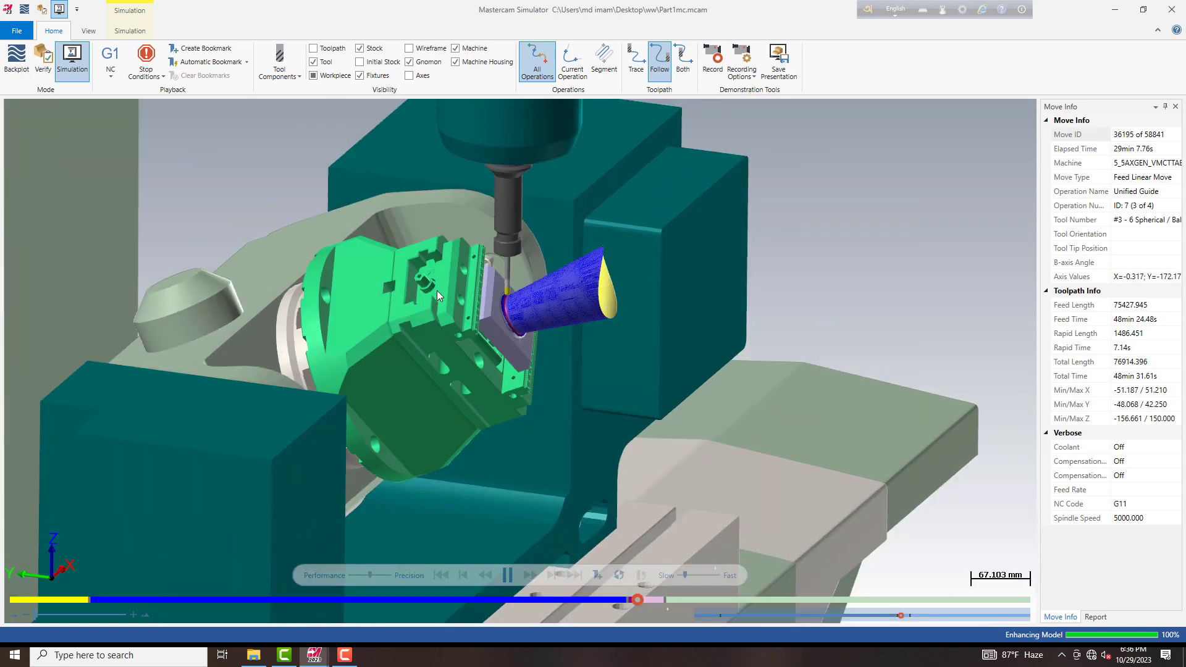
{"action": "scroll", "coordinate": [428, 296], "scroll_direction": "up", "scroll_amount": 1}
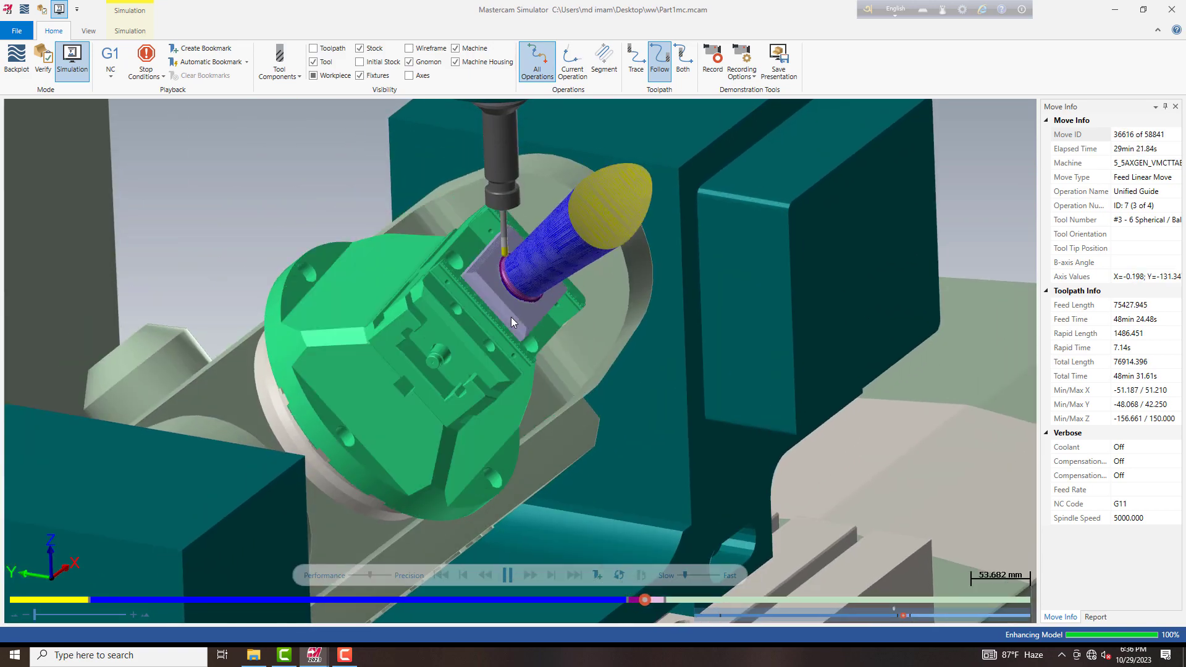
{"action": "scroll", "coordinate": [584, 346], "scroll_direction": "down", "scroll_amount": 2}
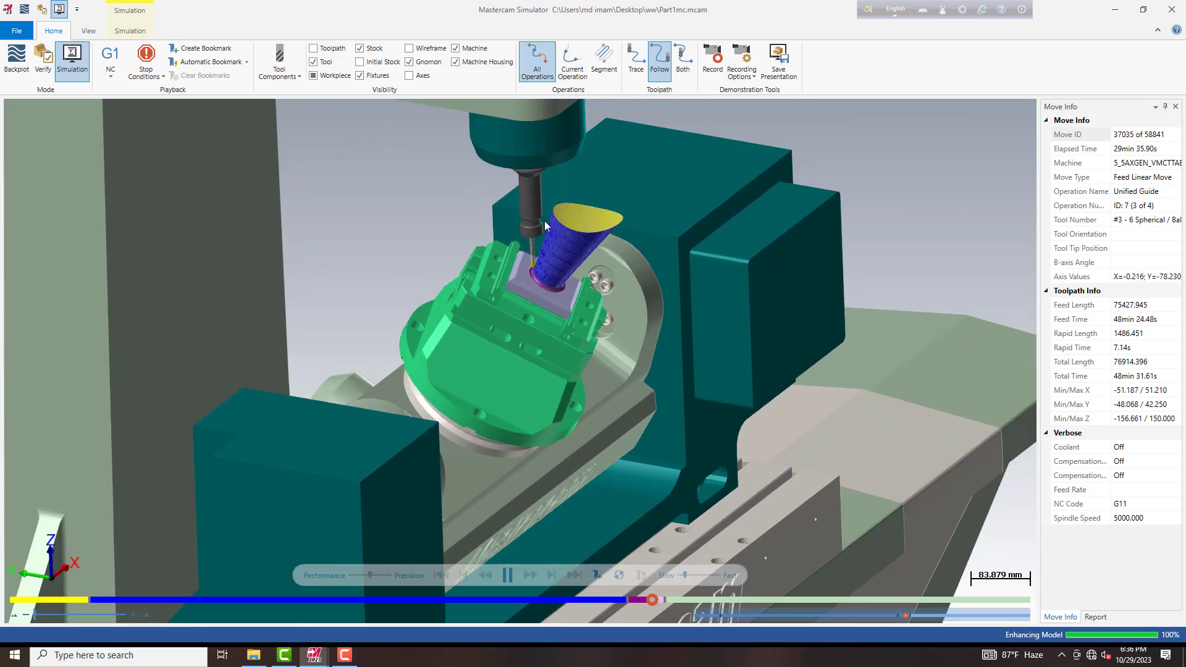
{"action": "scroll", "coordinate": [545, 225], "scroll_direction": "up", "scroll_amount": 1}
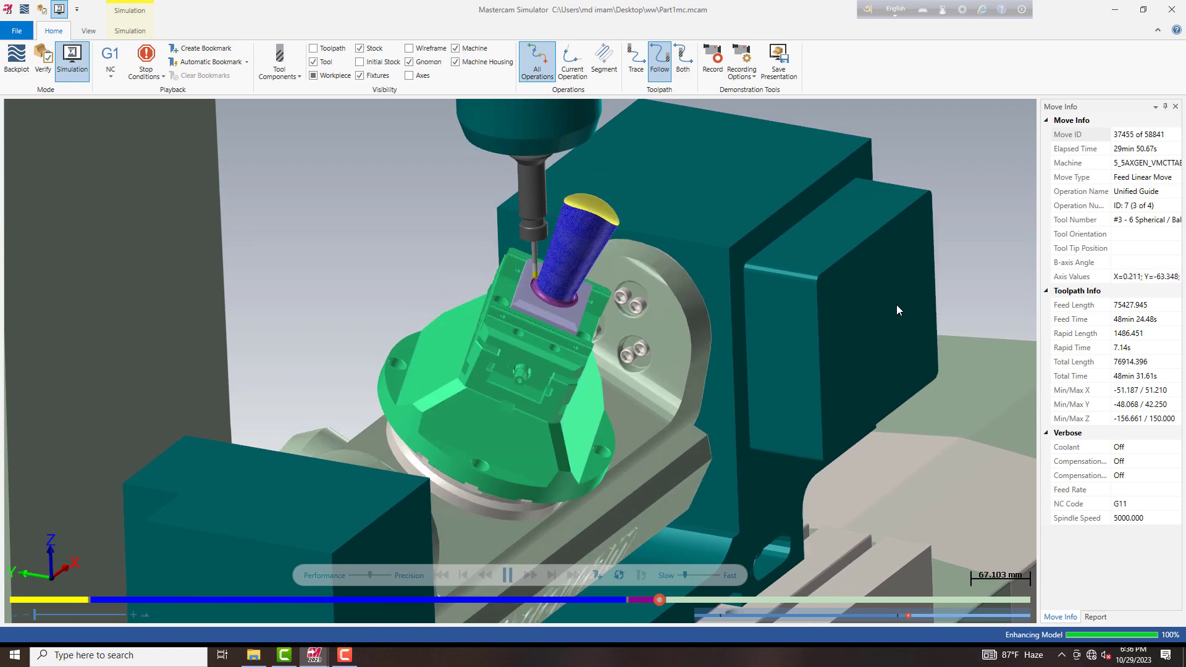
{"action": "scroll", "coordinate": [572, 199], "scroll_direction": "up", "scroll_amount": 1}
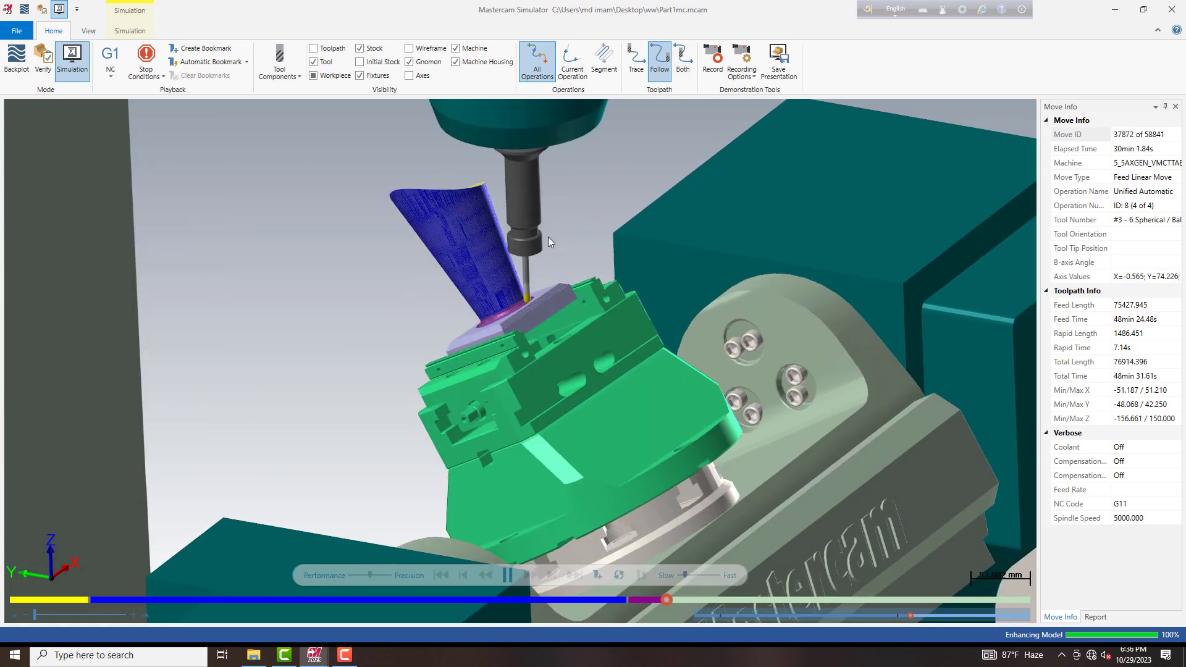
Step: Run the simulation to its final move, 58841 of 58841, then close the Simulator
{"action": "scroll", "coordinate": [543, 290], "scroll_direction": "down", "scroll_amount": 1}
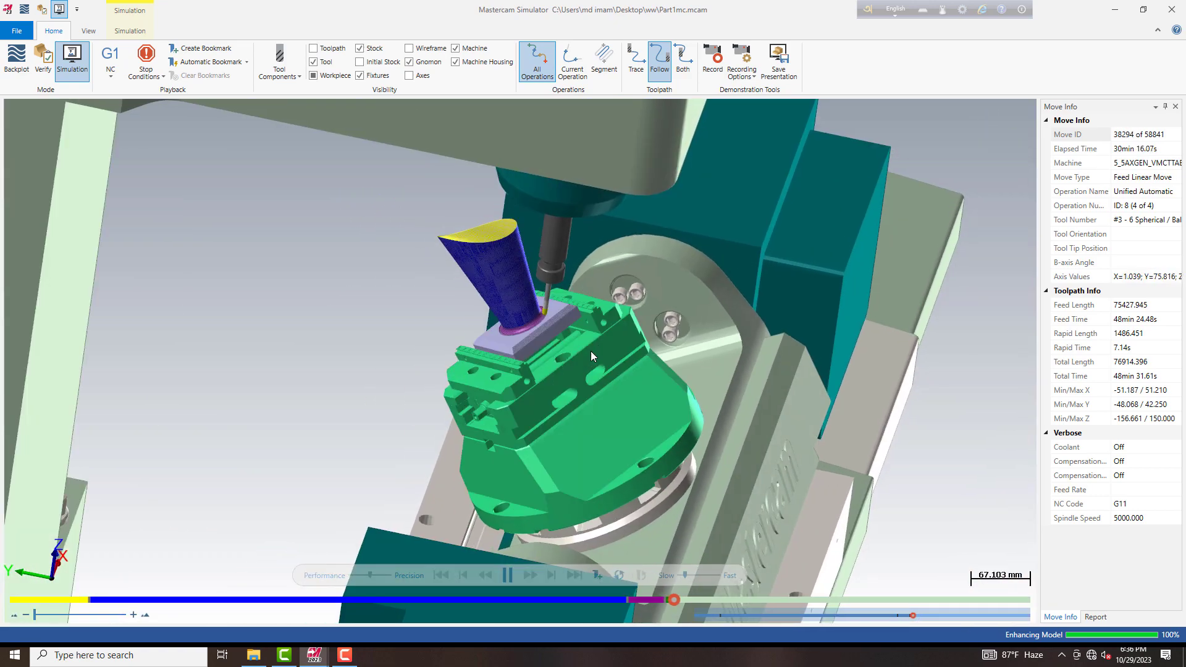
{"action": "middle_click_drag", "start_coordinate": [590, 351], "coordinate": [607, 344]}
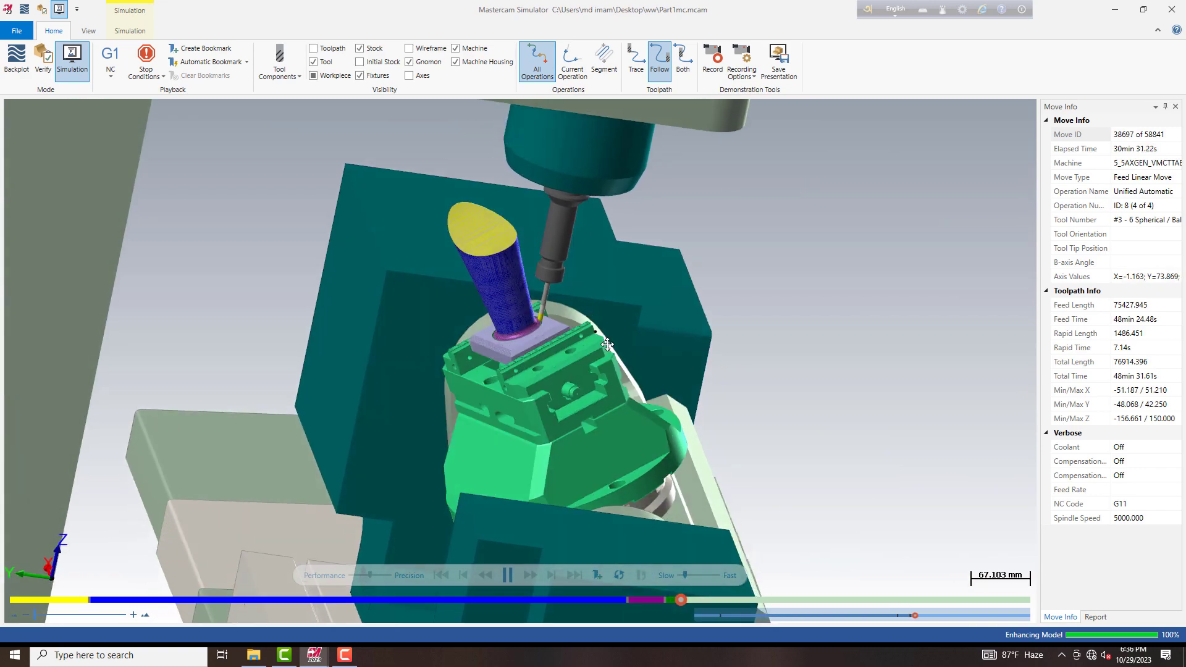
{"action": "middle_click_drag", "start_coordinate": [607, 344], "coordinate": [611, 349]}
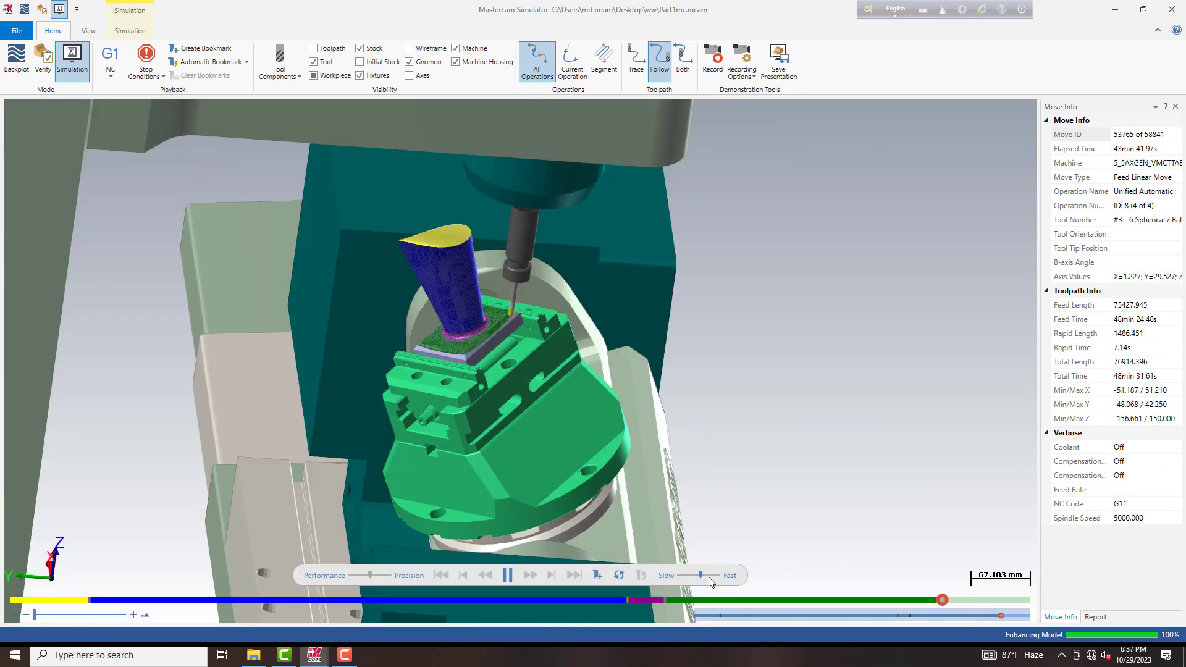
{"action": "left_click_drag", "start_coordinate": [684, 575], "coordinate": [681, 575]}
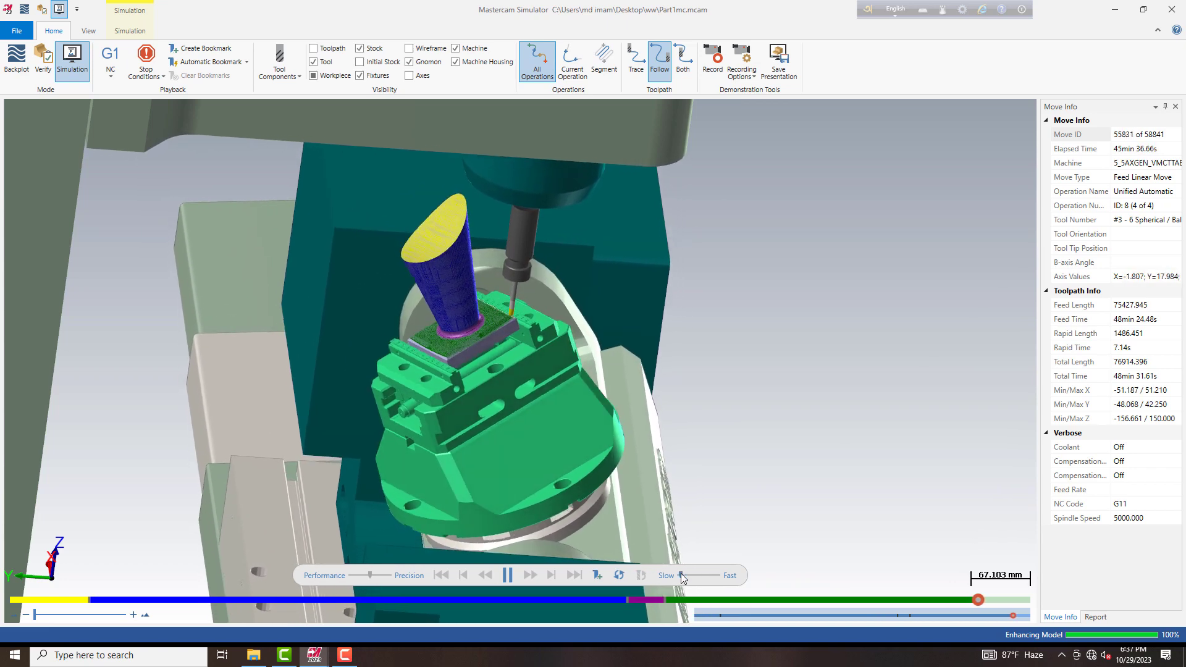
{"action": "middle_click_drag", "start_coordinate": [553, 424], "coordinate": [754, 508]}
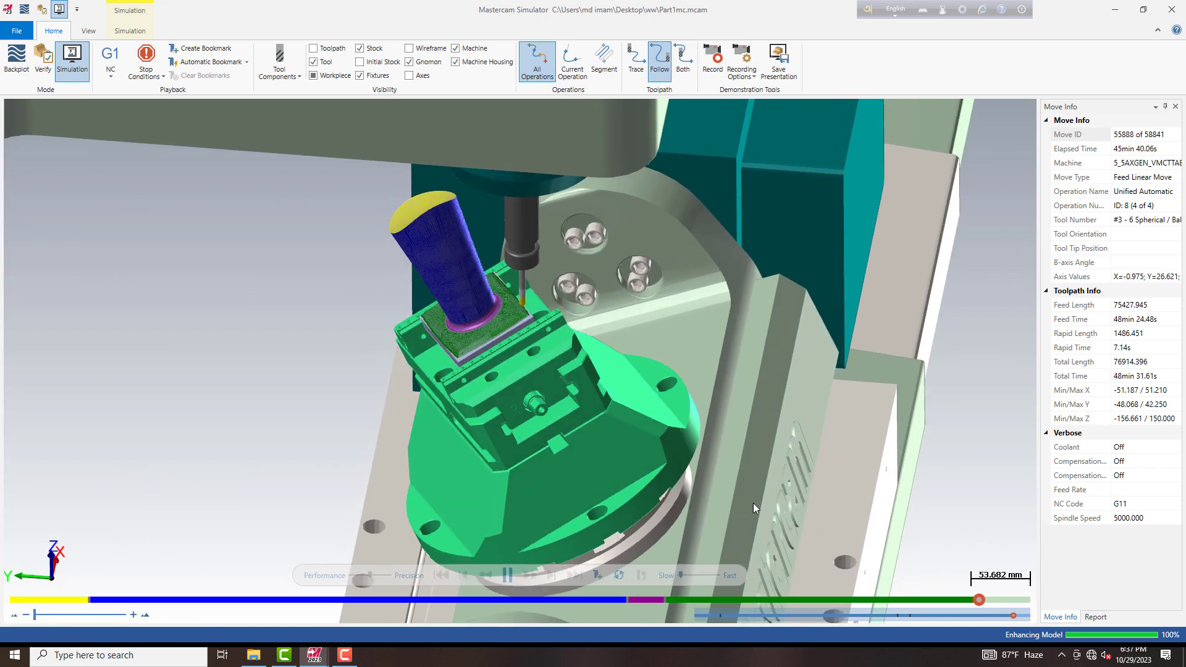
{"action": "scroll", "coordinate": [710, 576], "scroll_direction": "down", "scroll_amount": 5}
{"action": "middle_click_drag", "start_coordinate": [709, 576], "coordinate": [552, 400]}
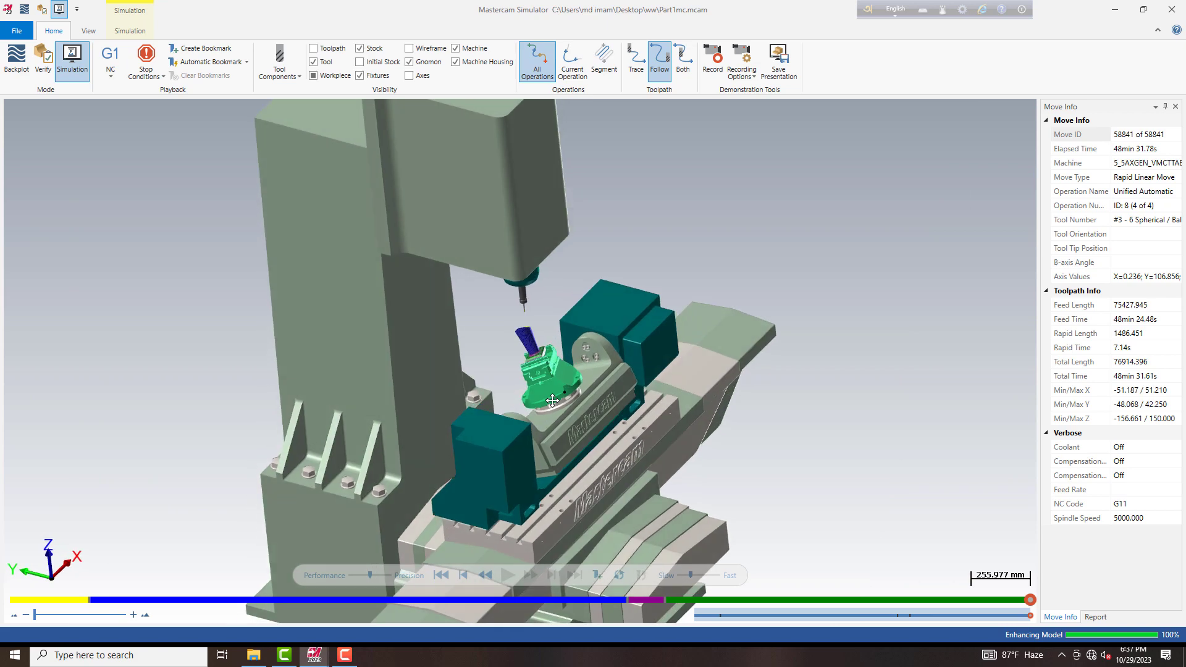
{"action": "left_click", "coordinate": [1167, 6]}
Step: Fit the part to the view and reselect the Haas ES-5 5X HMC Mill MM machine definition
{"action": "right_click", "coordinate": [771, 402]}
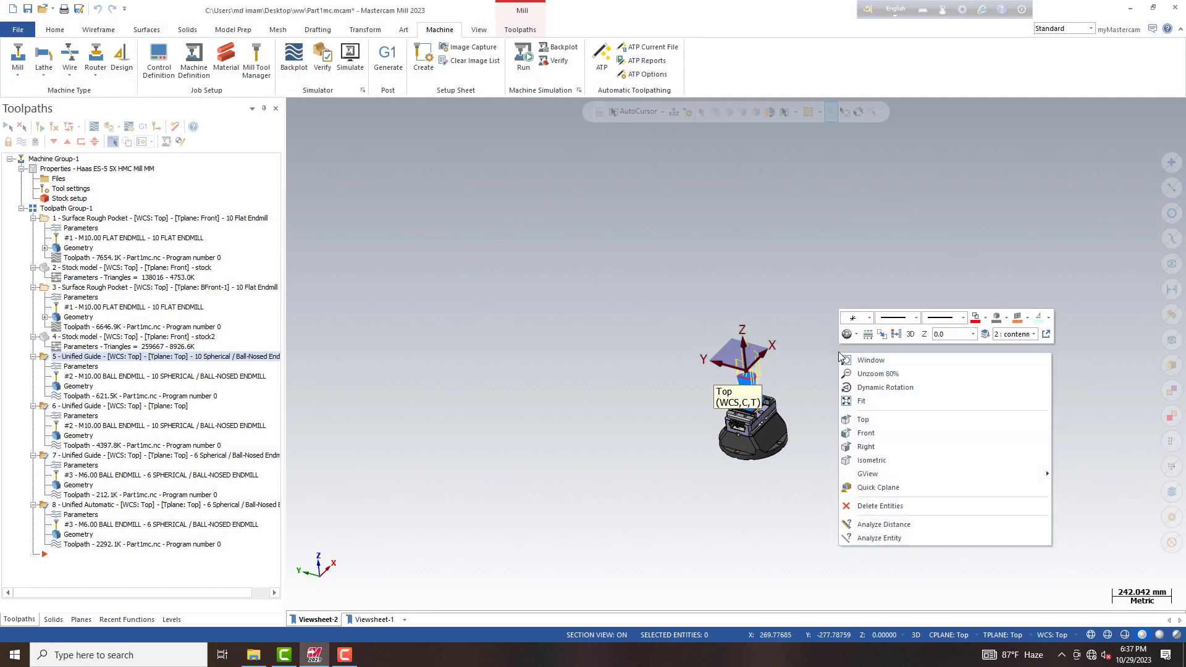
{"action": "left_click", "coordinate": [861, 397]}
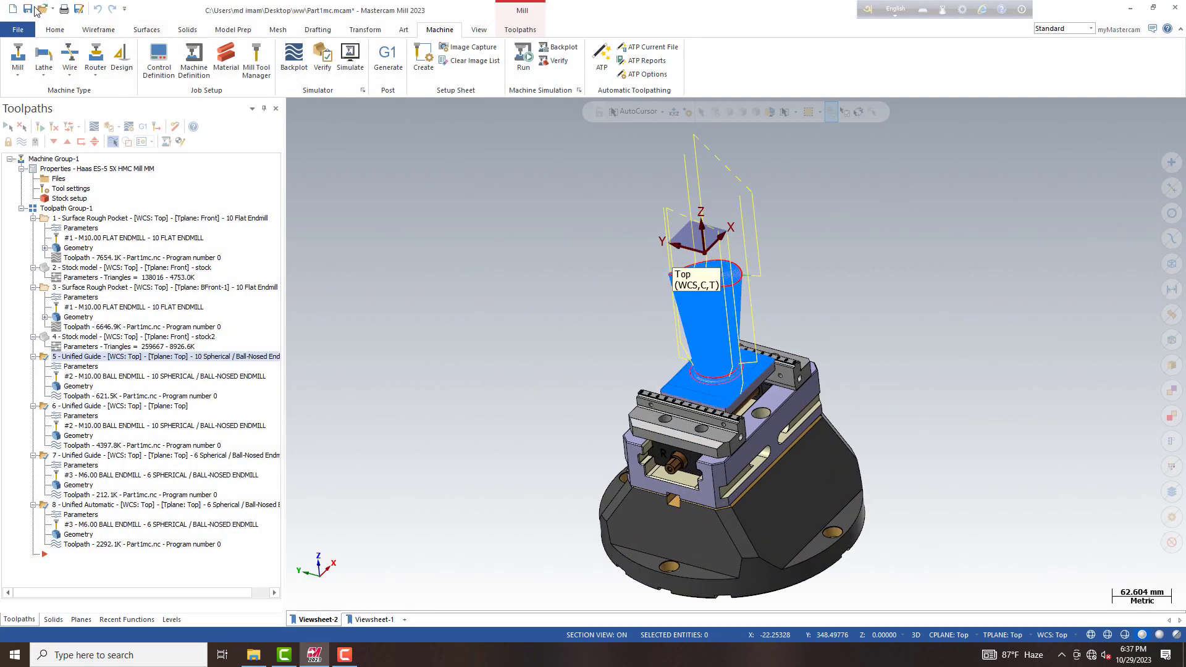
{"action": "left_click", "coordinate": [55, 180]}
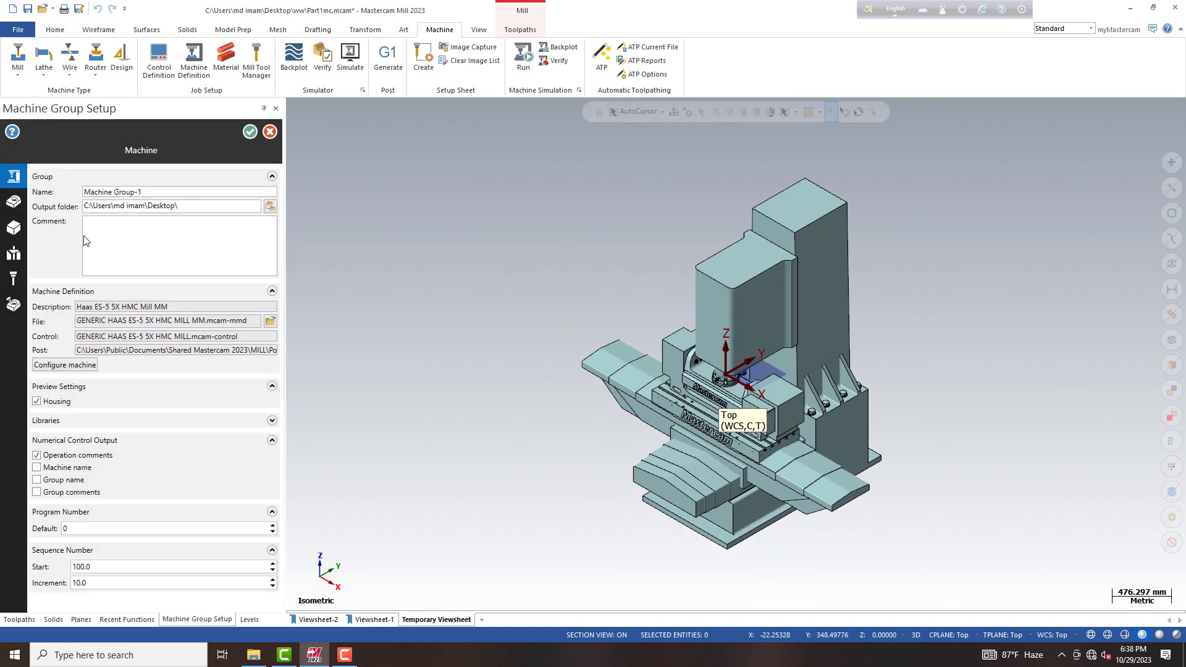
{"action": "left_click", "coordinate": [271, 321]}
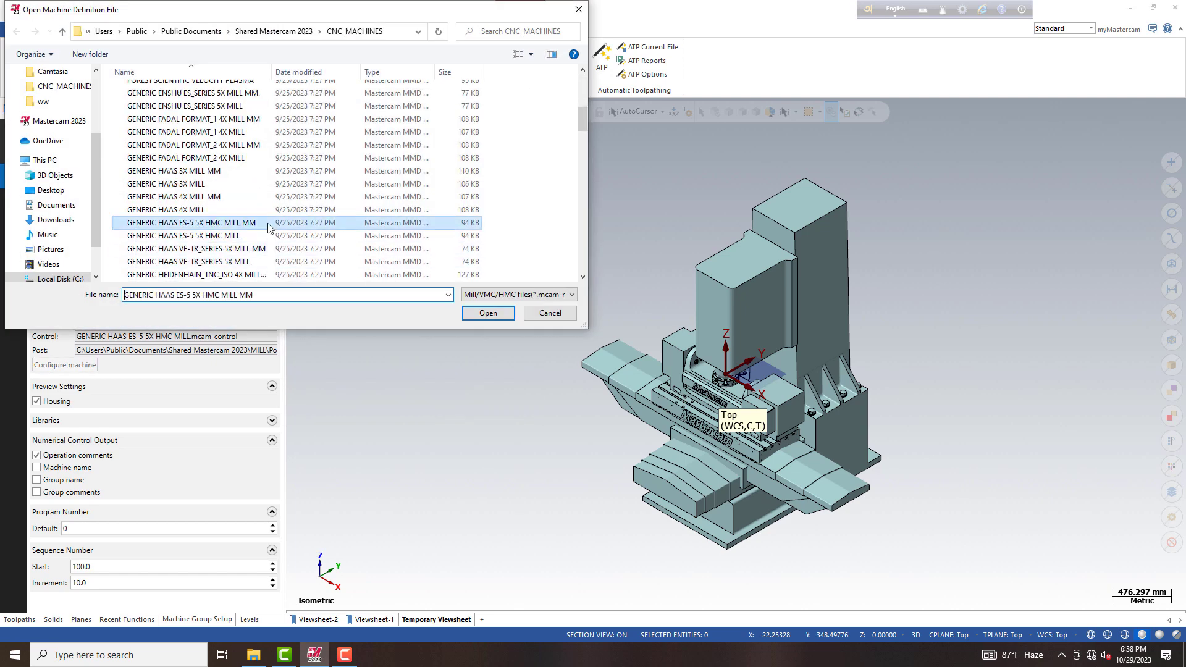
{"action": "left_click", "coordinate": [481, 314]}
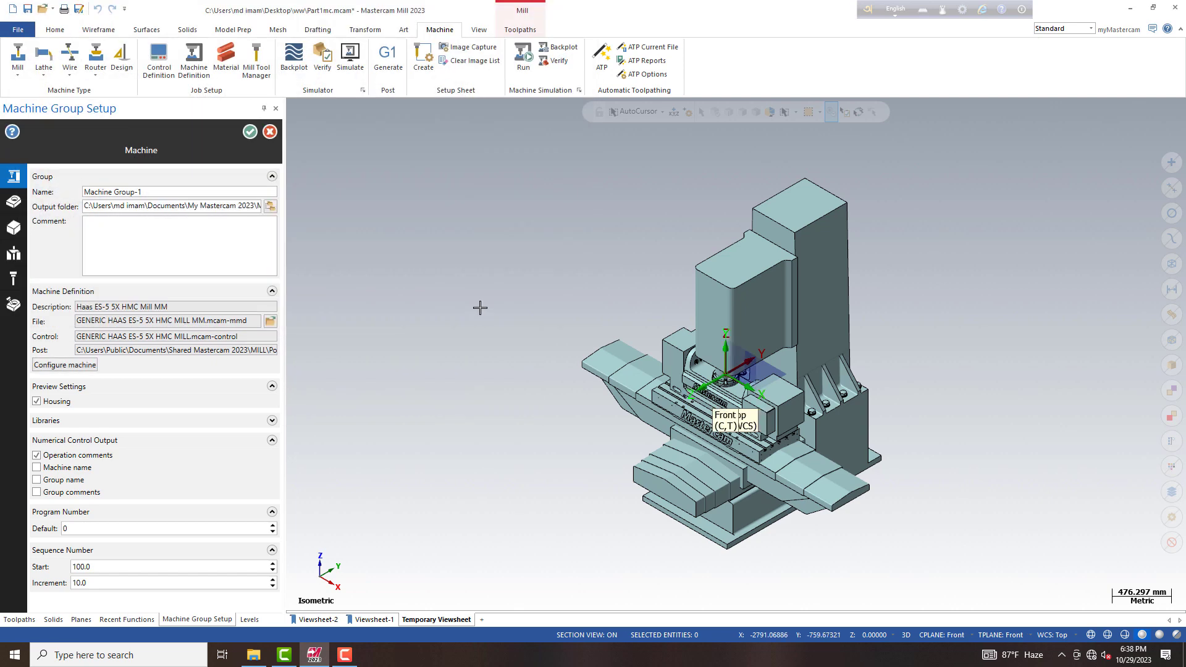
{"action": "left_click", "coordinate": [254, 135]}
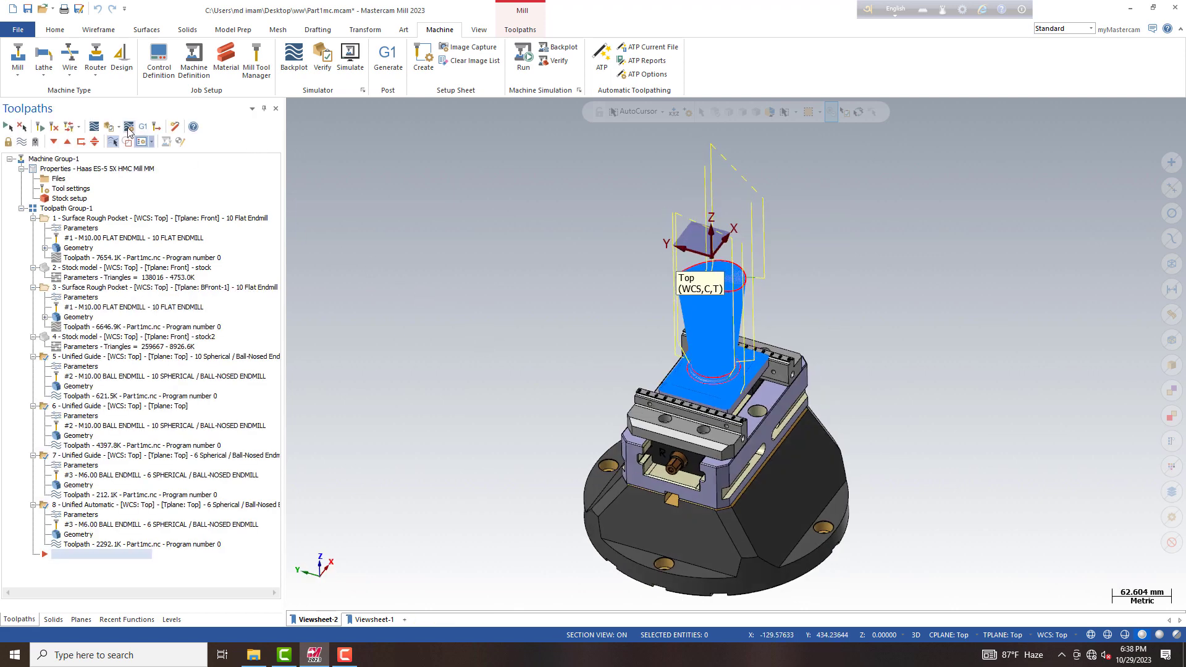
Step: Post all eight operations to Part1mc.nc on the Desktop
{"action": "left_click", "coordinate": [140, 127]}
{"action": "left_click", "coordinate": [85, 390]}
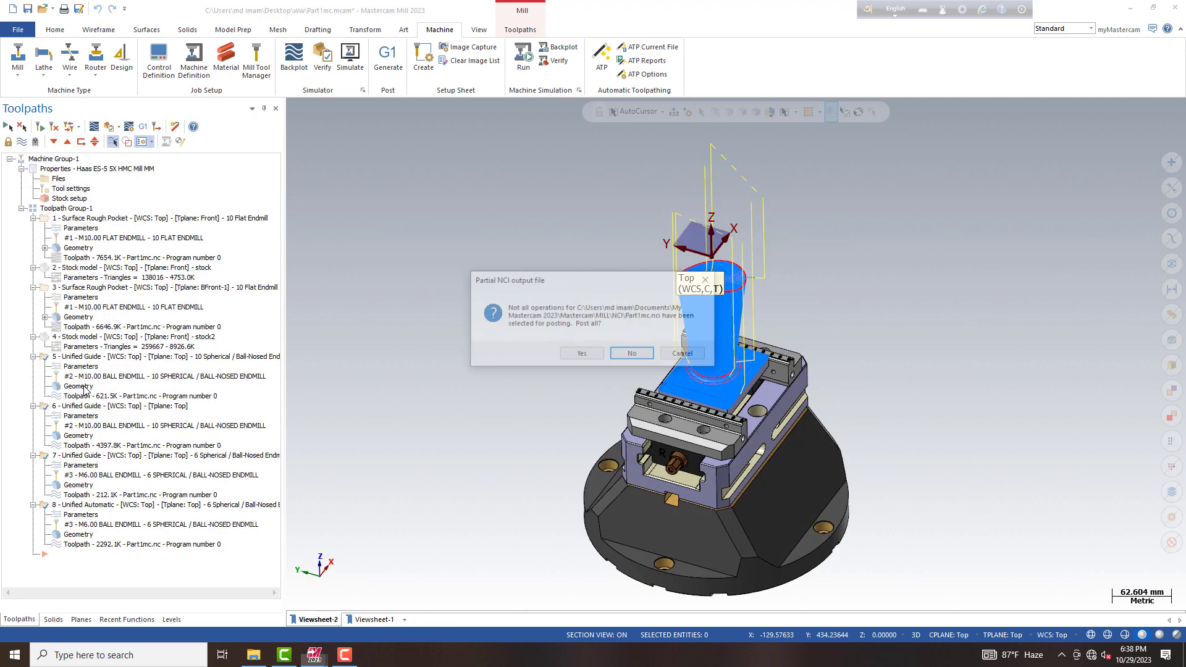
{"action": "left_click", "coordinate": [582, 354]}
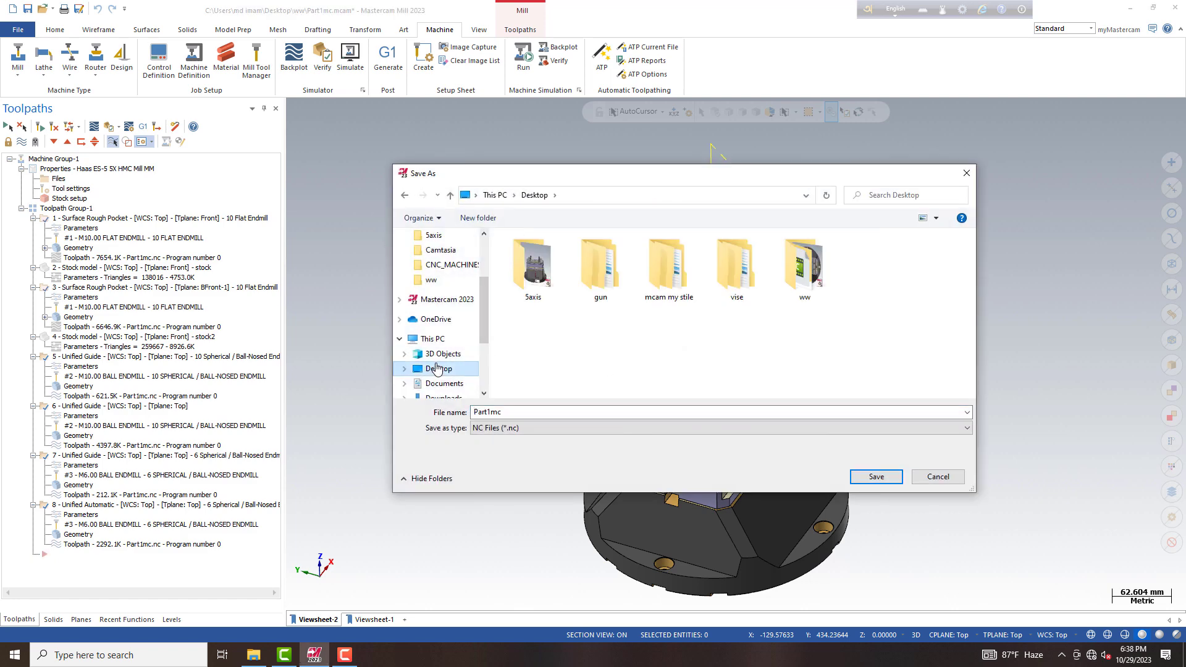
{"action": "left_click", "coordinate": [875, 476]}
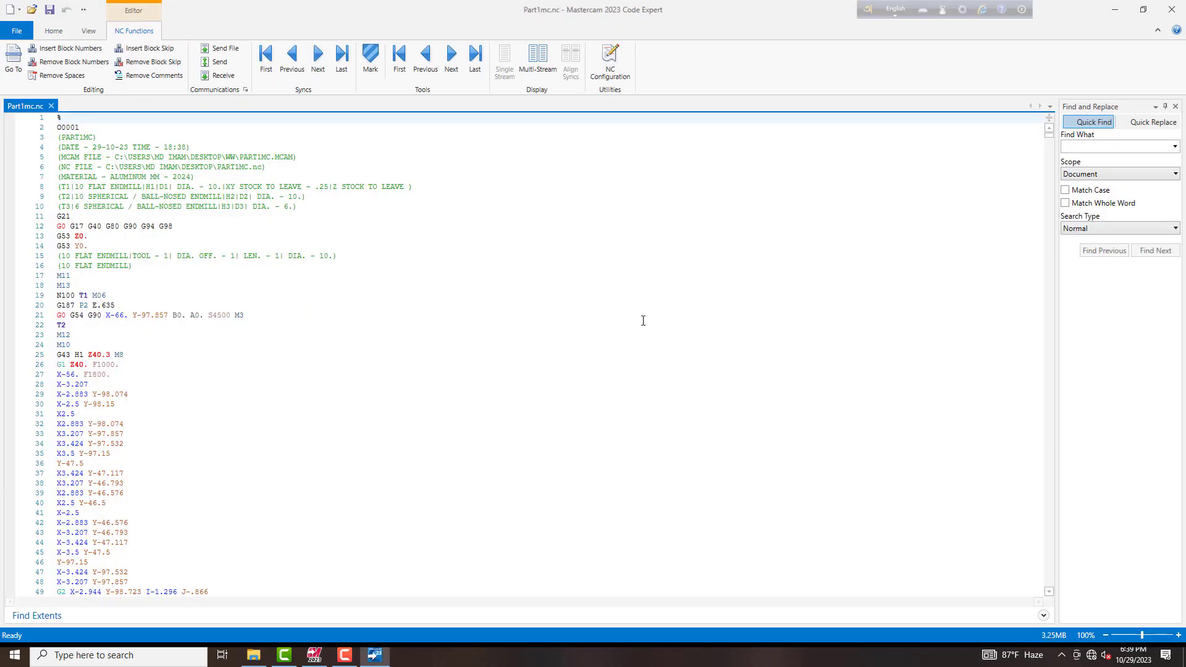
Step: Review Part1mc.nc's G-code in Code Expert, then close Code Expert and Mastercam Mill
{"action": "left_click", "coordinate": [104, 166]}
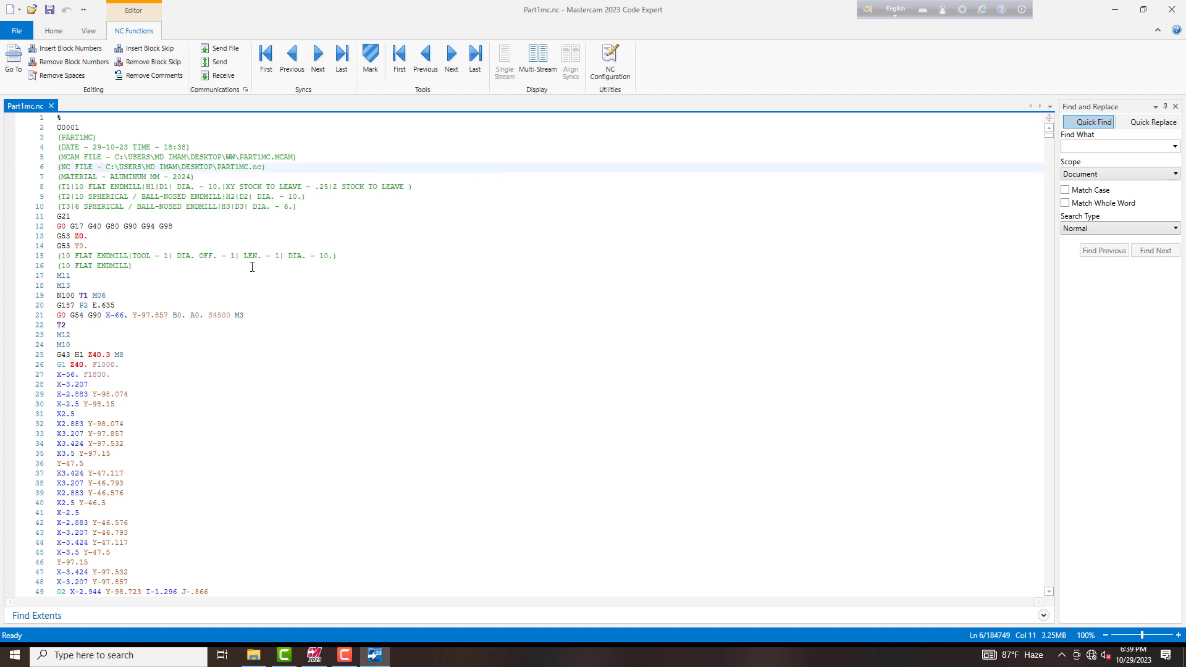
{"action": "scroll", "coordinate": [148, 361], "scroll_direction": "down", "scroll_amount": 8}
{"action": "scroll", "coordinate": [147, 357], "scroll_direction": "up", "scroll_amount": 8}
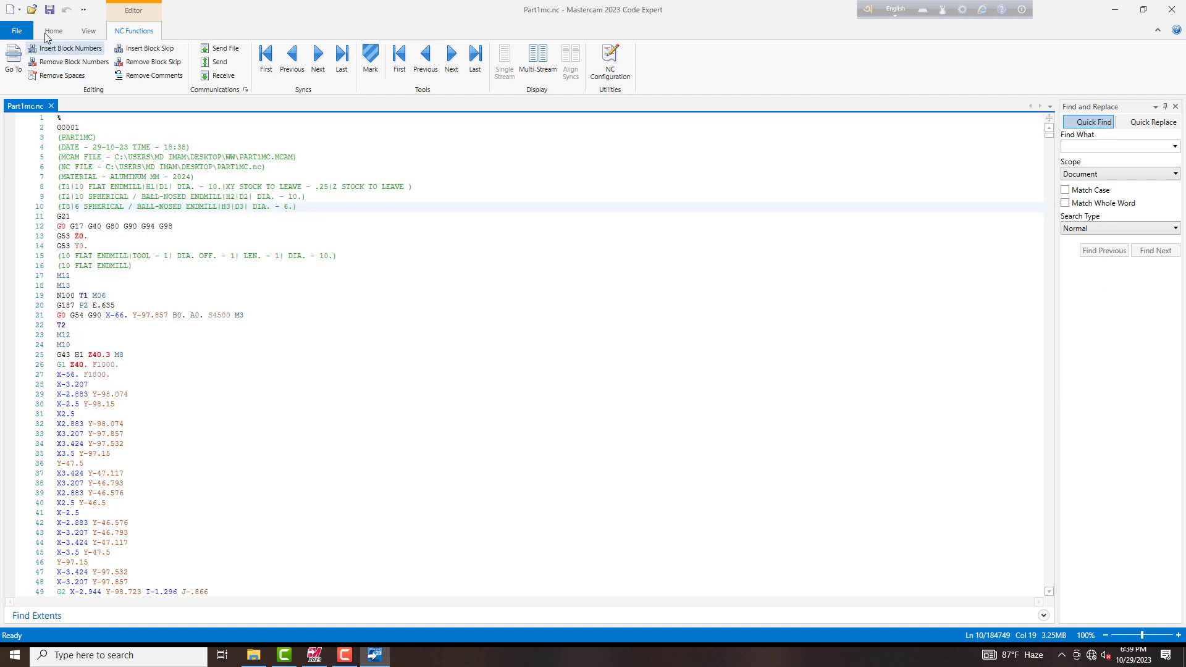
{"action": "left_click", "coordinate": [1173, 11]}
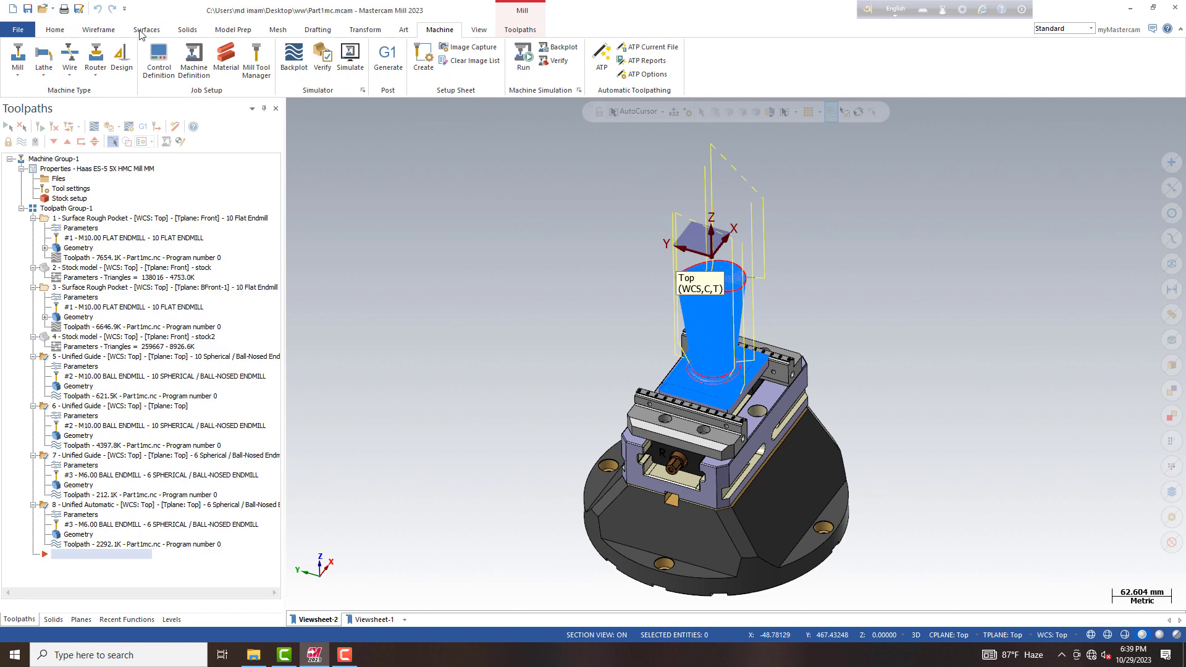
{"action": "left_click", "coordinate": [1177, 8]}
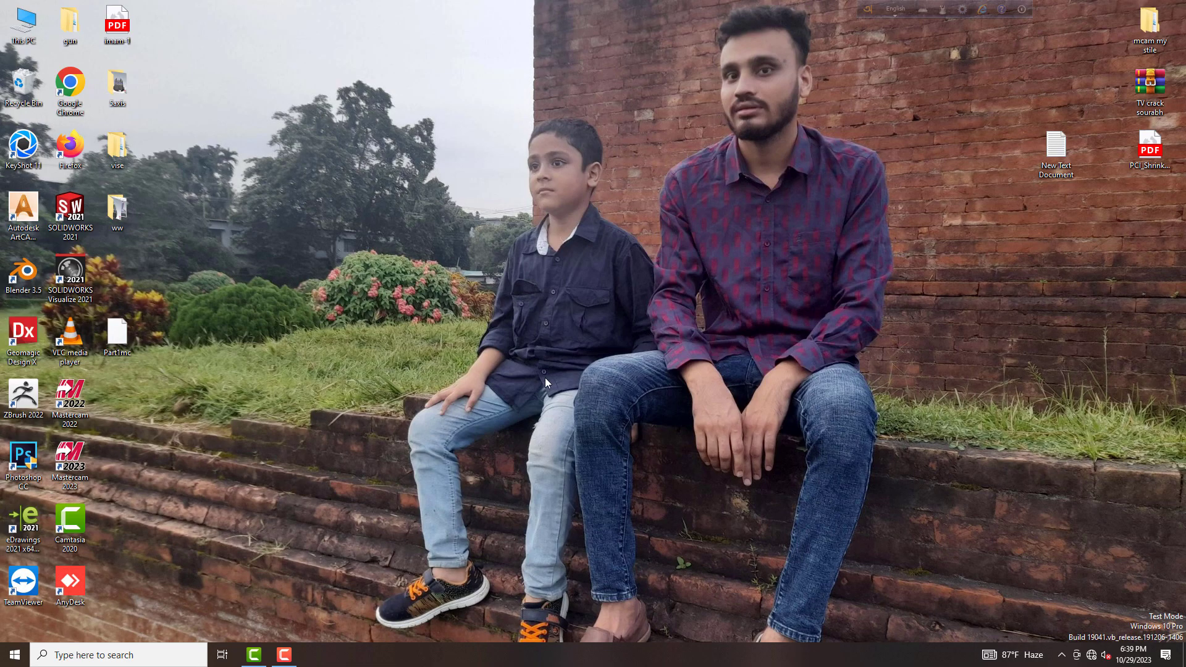